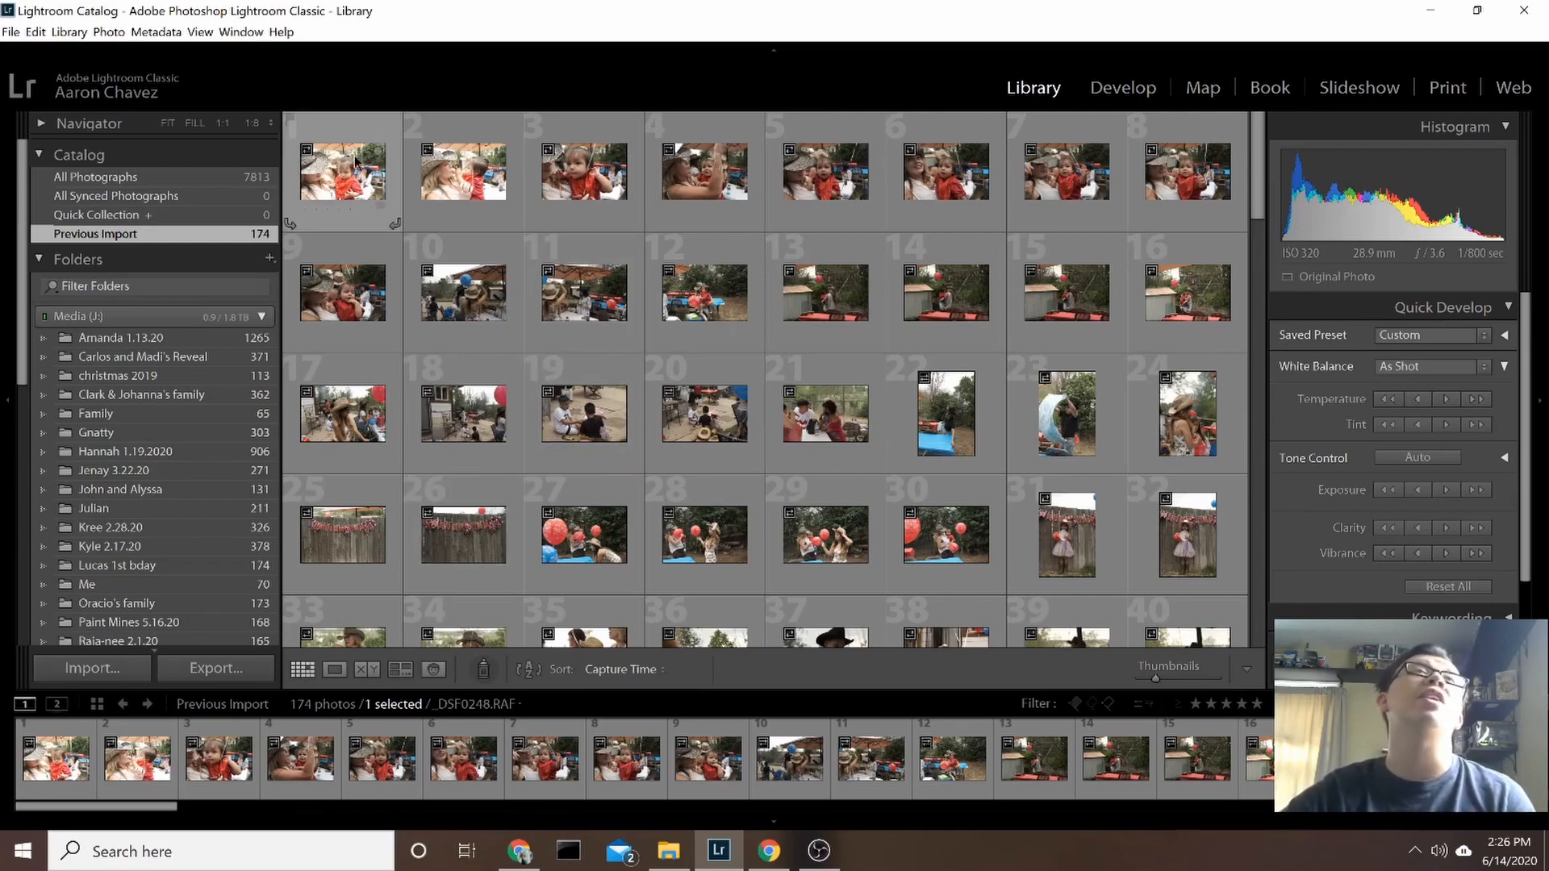
Open the first imported photo in the large single-photo view, advance to _DSF0180.RAF and rate it five stars
{"action": "double_click", "coordinate": [330, 194]}
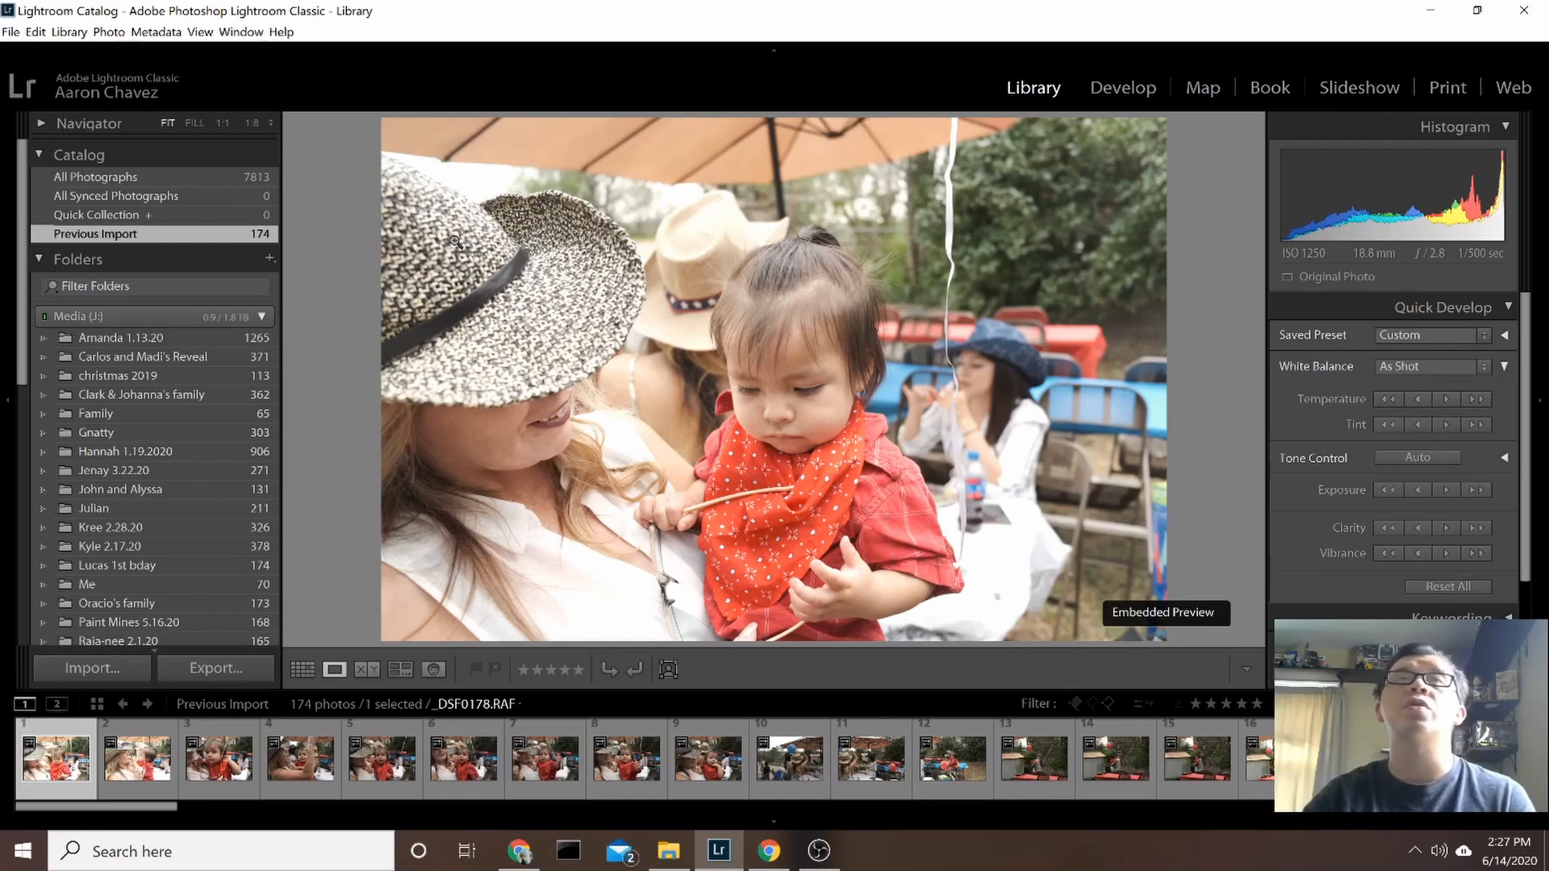
{"action": "key", "text": "Right"}
{"action": "key", "text": "Right"}
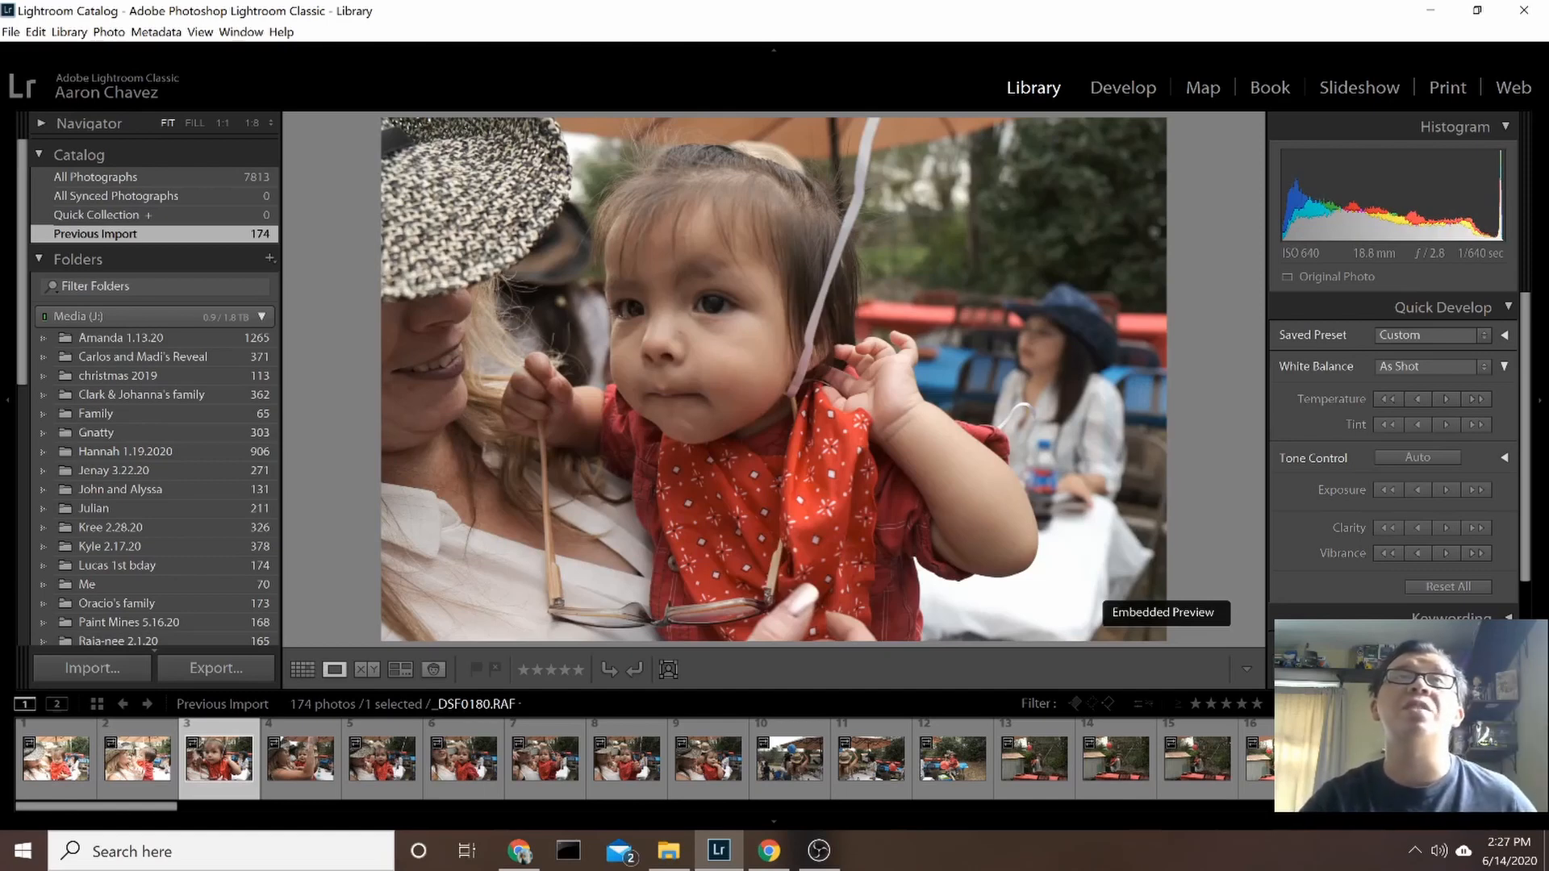
{"action": "key", "text": "5"}
{"action": "key", "text": "Right"}
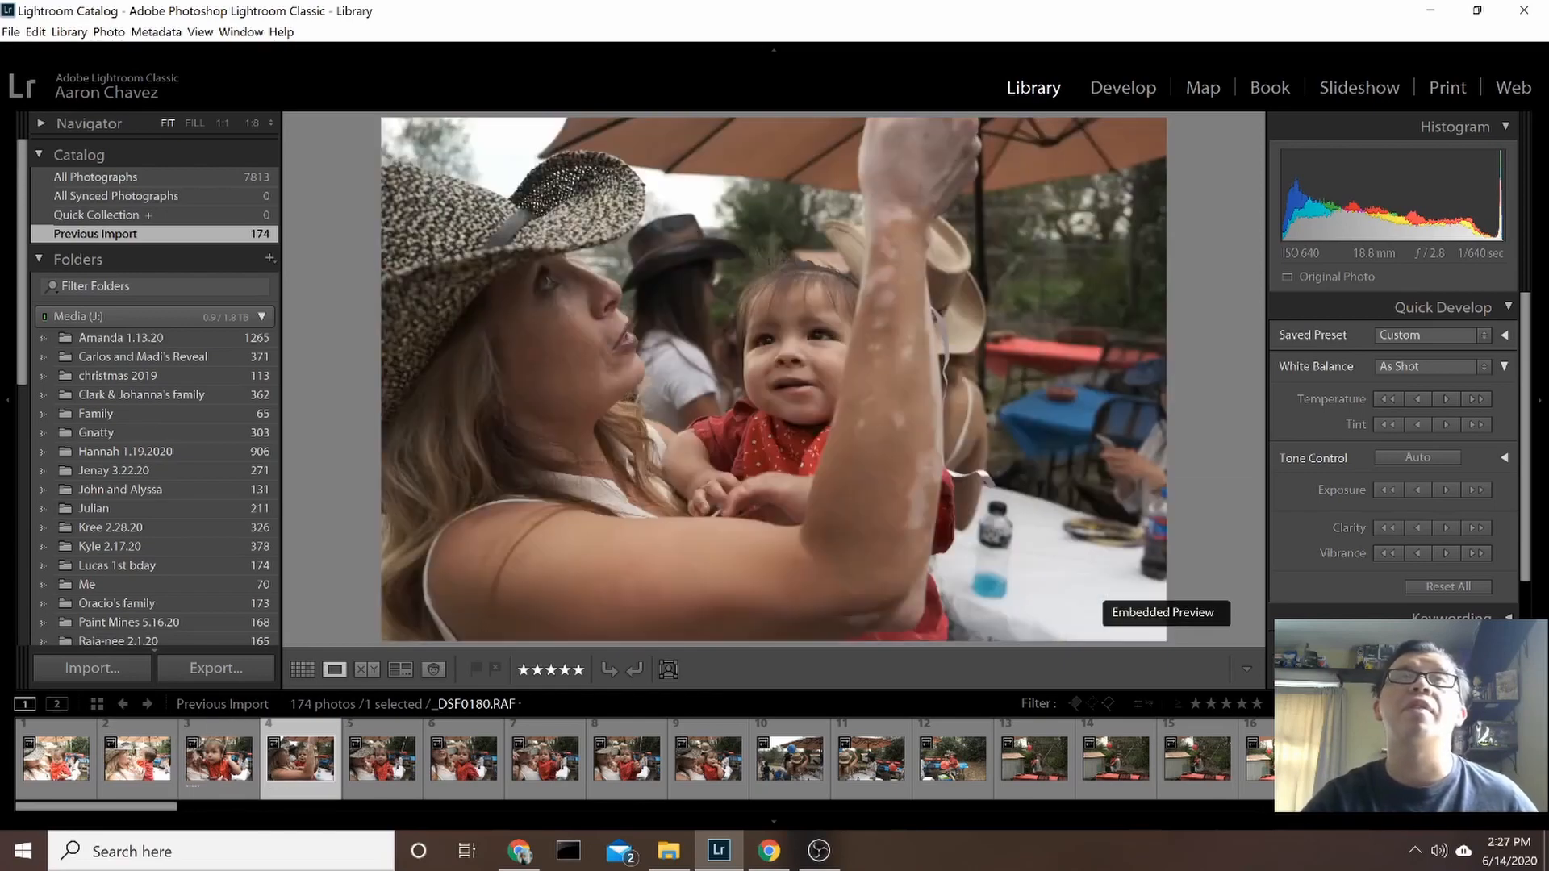
Go through the following photos of the import one by one and rate the keepers five stars
{"action": "key", "text": "Right"}
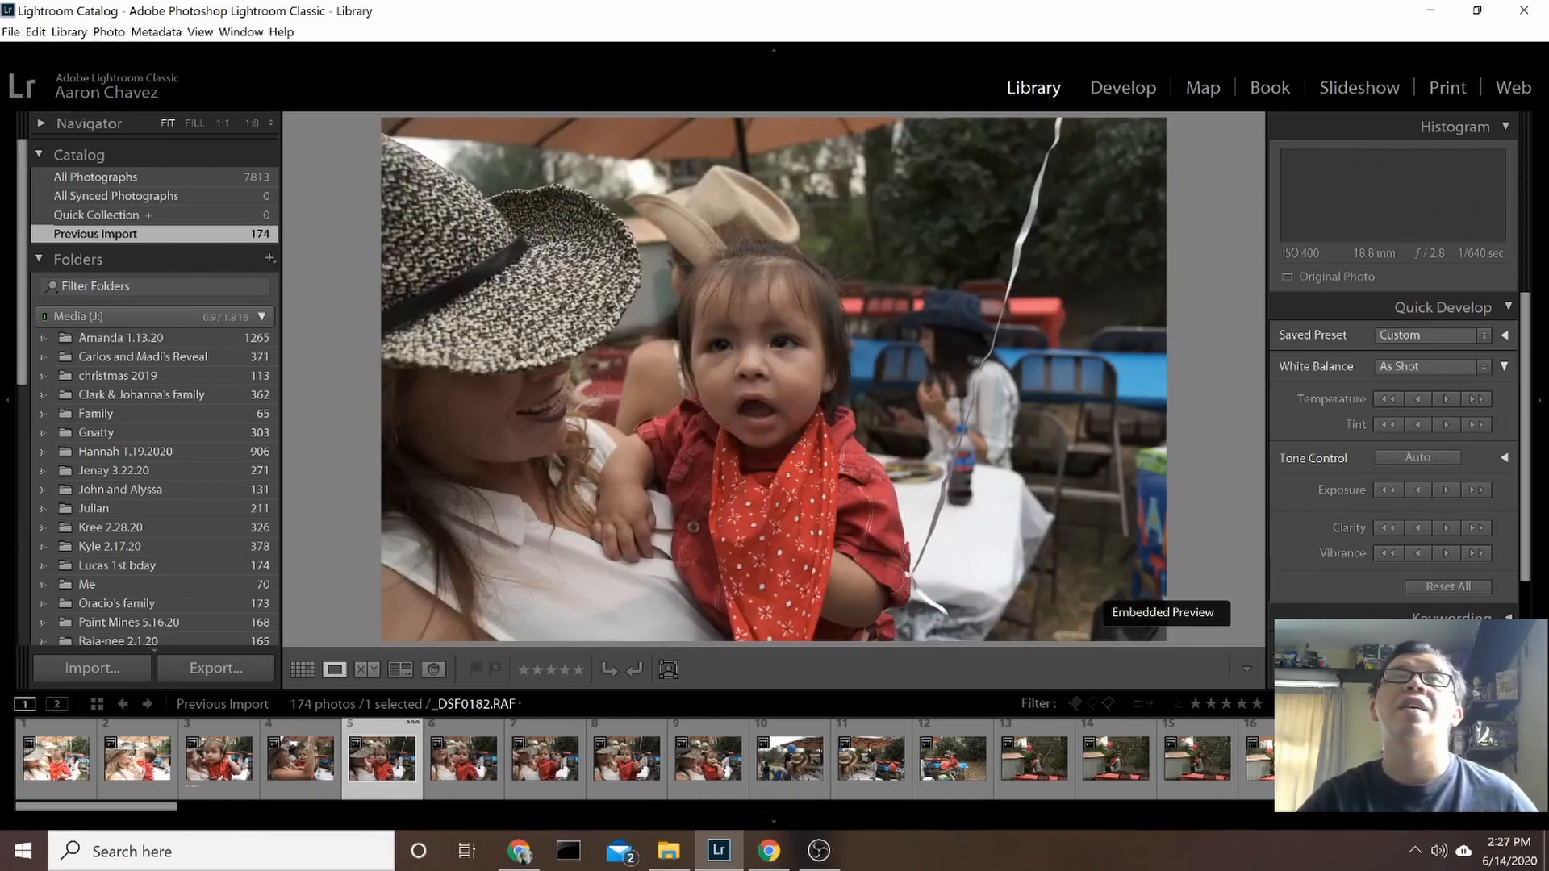
{"action": "key", "text": "Left"}
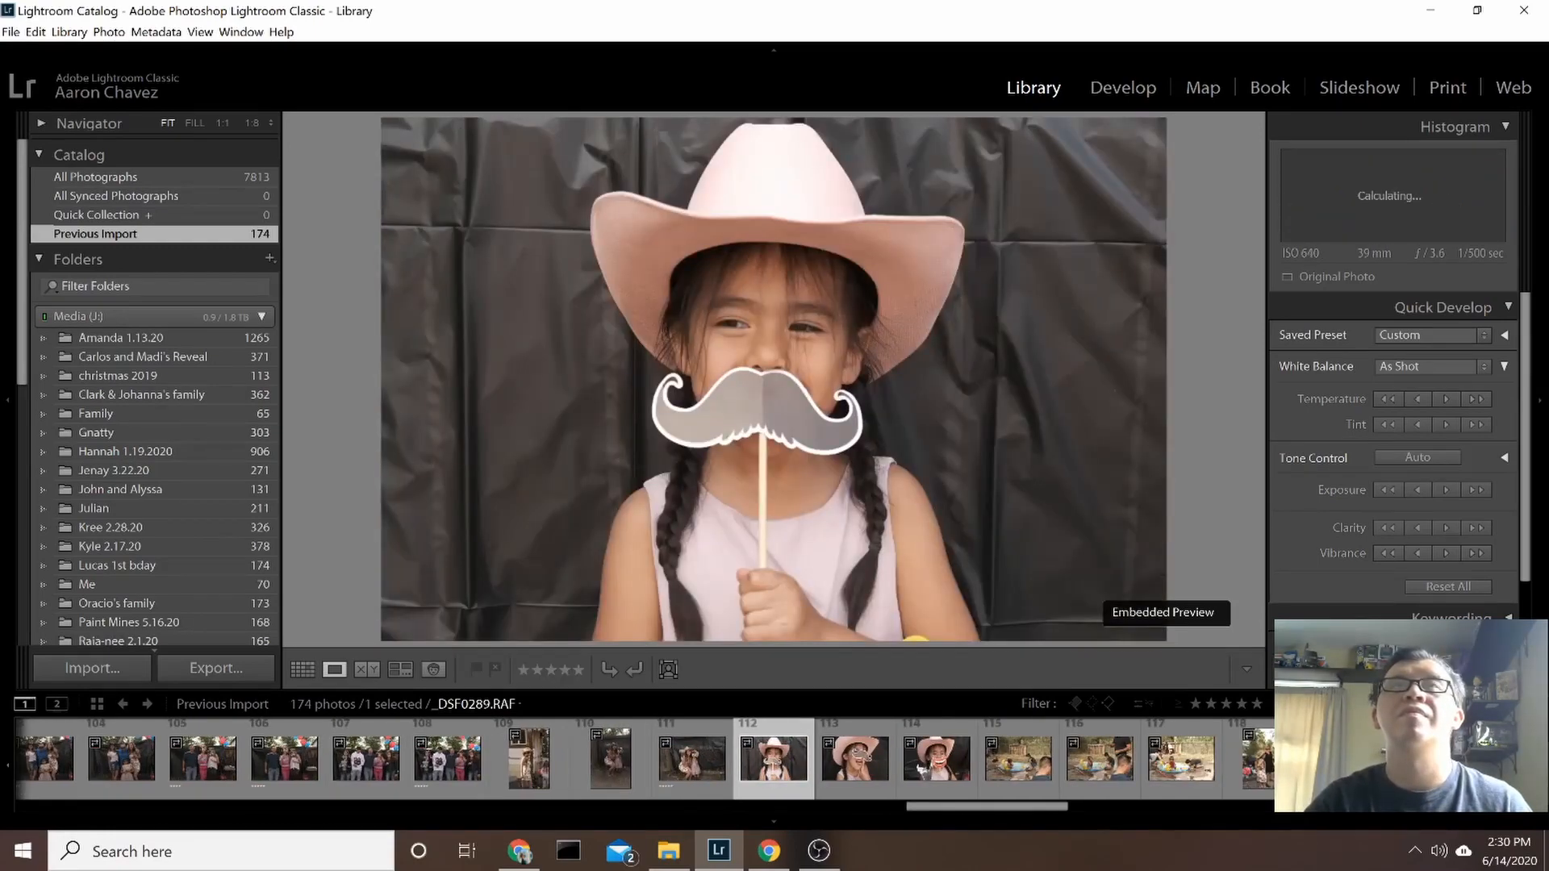
{"action": "key", "text": "Right"}
{"action": "key", "text": "Right"}
{"action": "key", "text": "Right"}
{"action": "key", "text": "Right"}
{"action": "key", "text": "Right"}
{"action": "key", "text": "Right"}
{"action": "key", "text": "Right"}
{"action": "key", "text": "Right"}
{"action": "key", "text": "Right"}
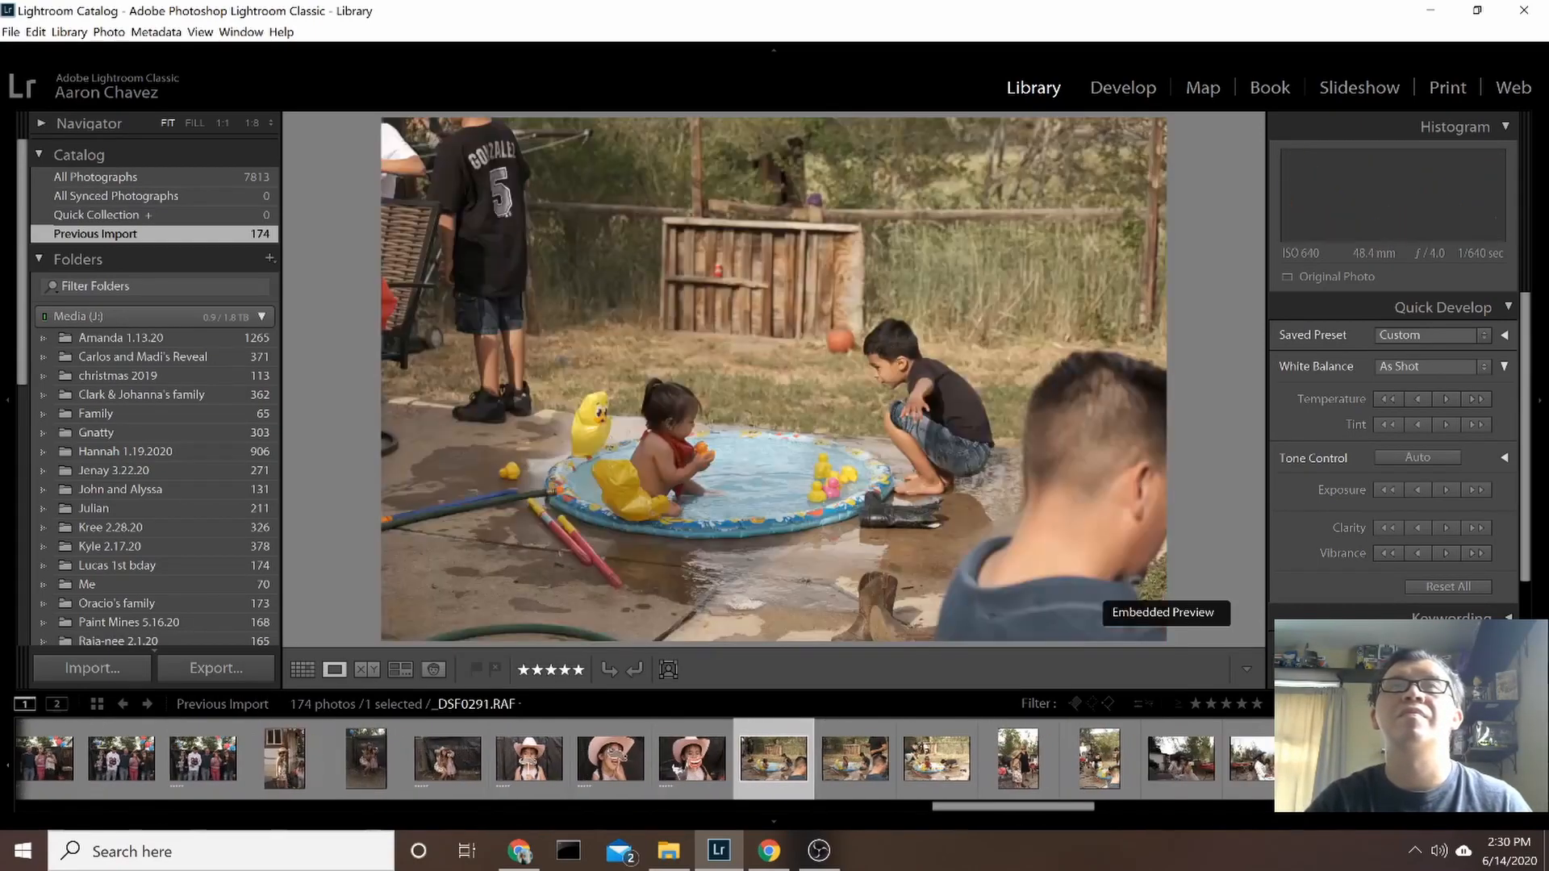
{"action": "key", "text": "Right"}
{"action": "key", "text": "Right"}
{"action": "key", "text": "Right"}
{"action": "key", "text": "Right"}
{"action": "key", "text": "Right"}
{"action": "key", "text": "Right"}
{"action": "key", "text": "Right"}
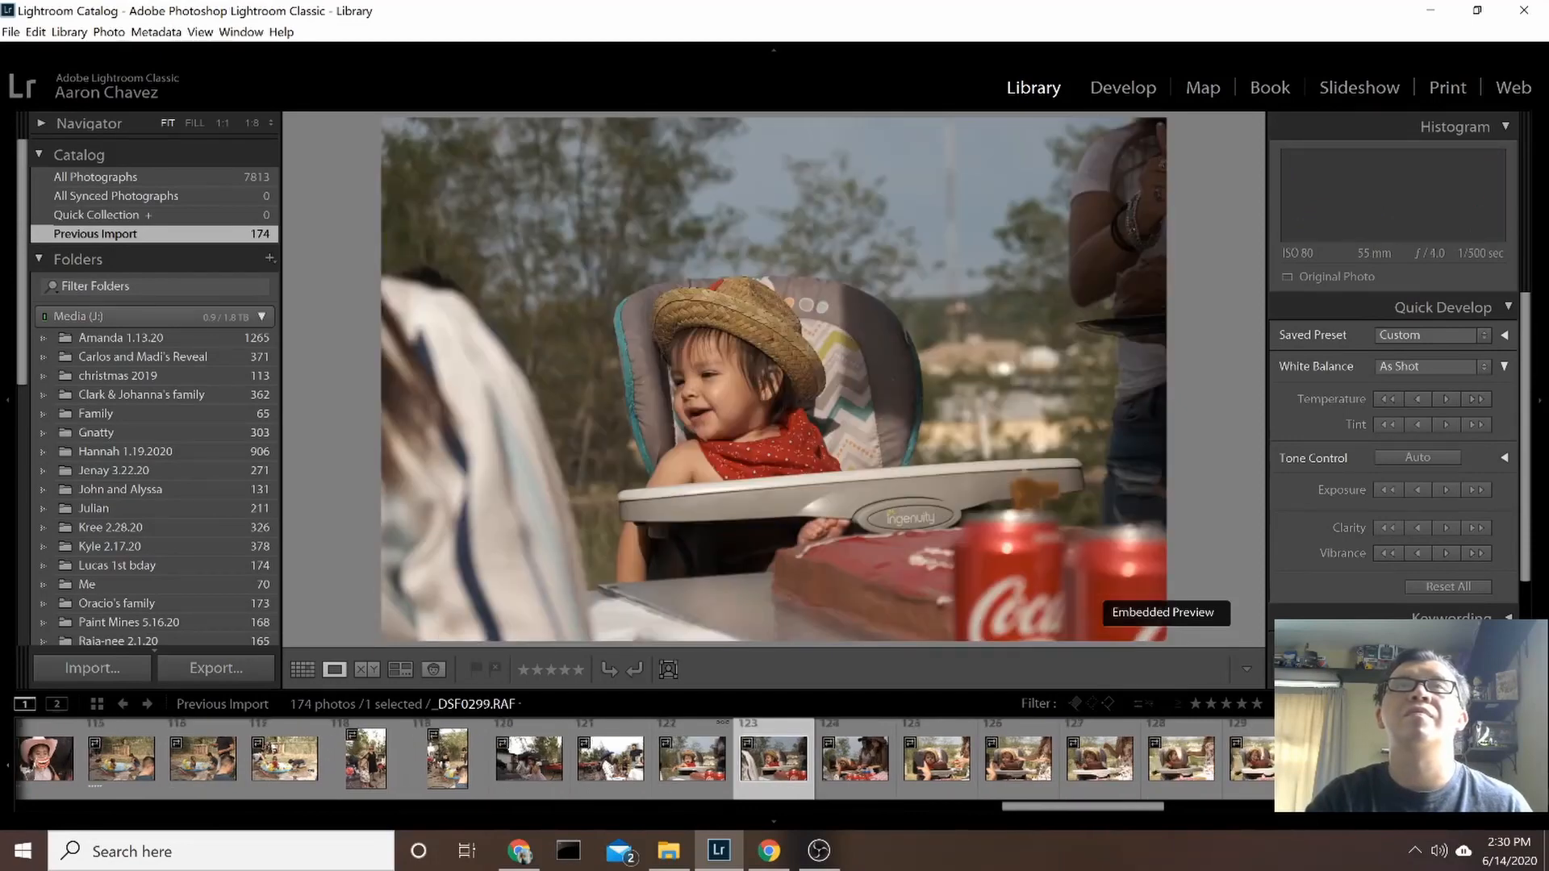
{"action": "key", "text": "Right"}
{"action": "key", "text": "Right"}
{"action": "key", "text": "Right"}
{"action": "key", "text": "Right"}
{"action": "key", "text": "Right"}
{"action": "key", "text": "Right"}
{"action": "key", "text": "Right"}
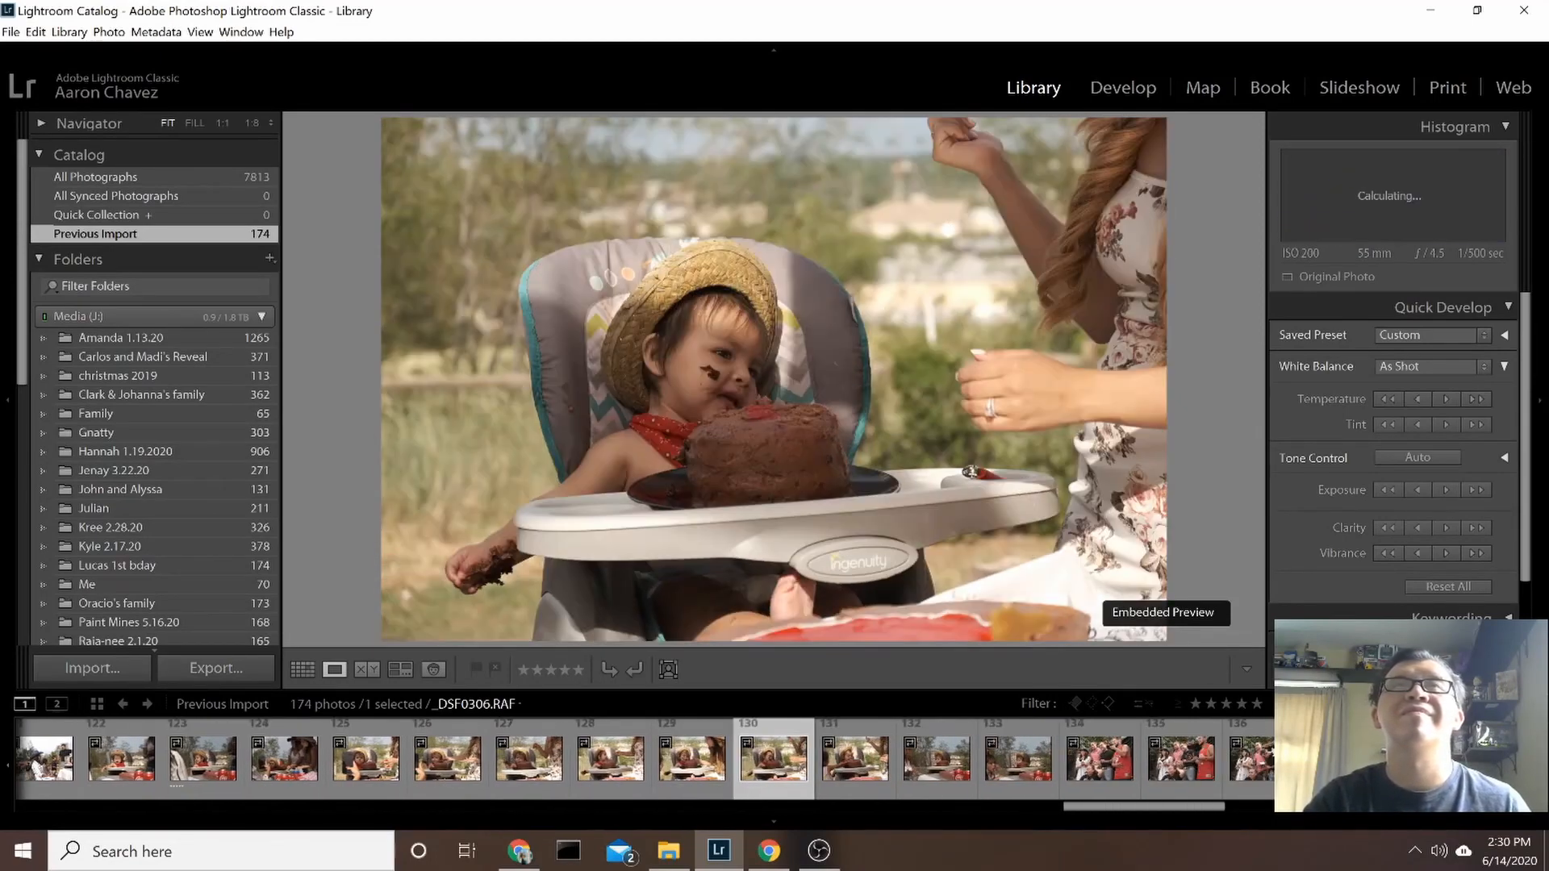
{"action": "key", "text": "Right"}
{"action": "key", "text": "Right"}
{"action": "key", "text": "Right"}
{"action": "key", "text": "Right"}
{"action": "key", "text": "Right"}
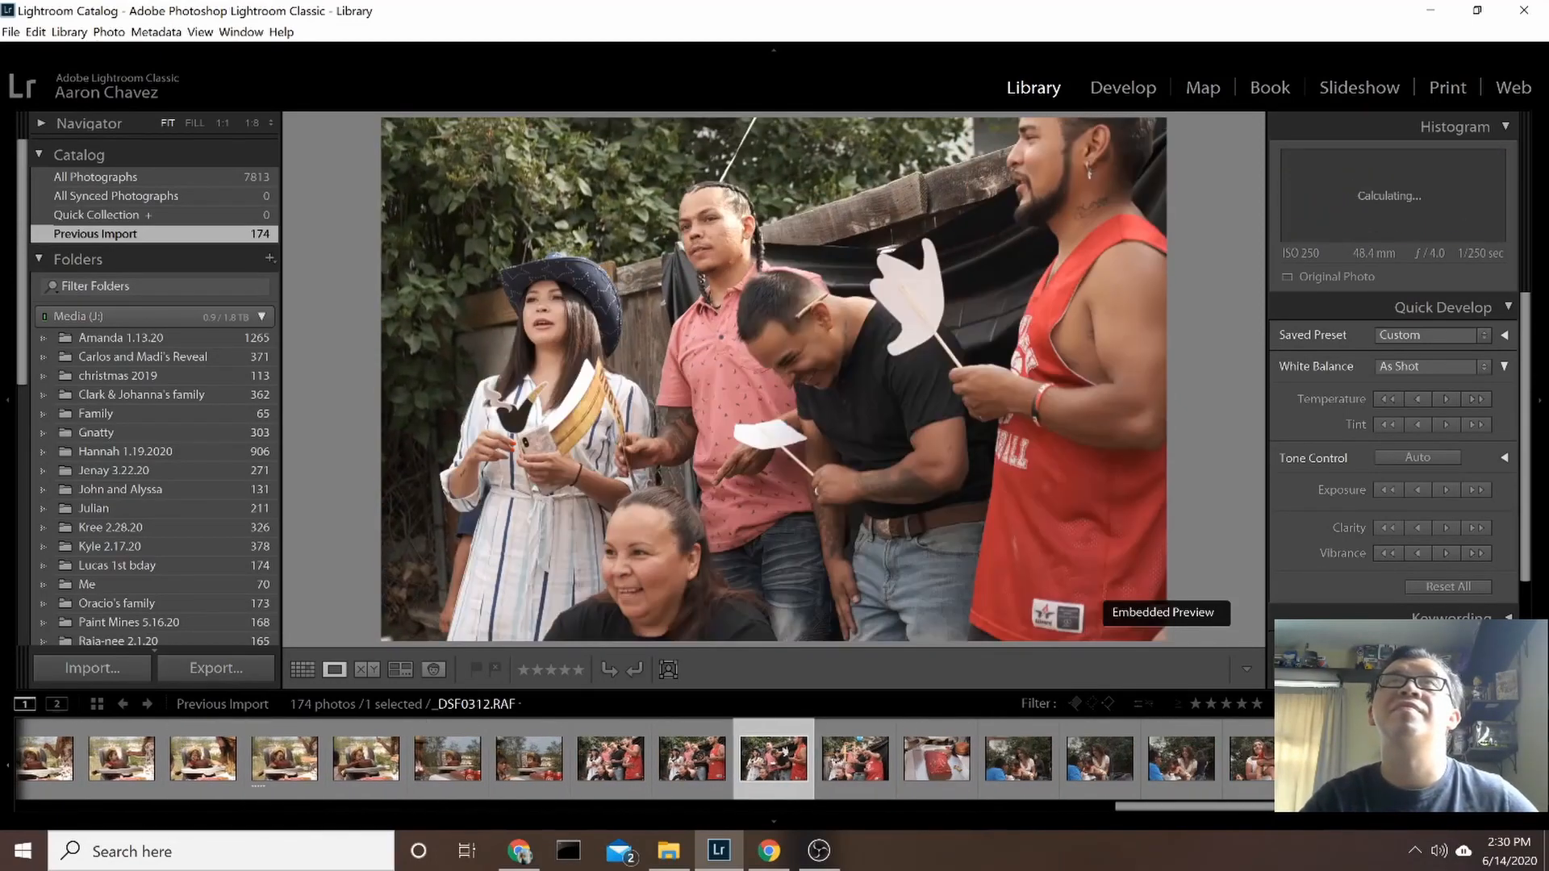
{"action": "key", "text": "Right"}
{"action": "key", "text": "Right"}
{"action": "key", "text": "Right"}
{"action": "key", "text": "Right"}
{"action": "key", "text": "Right"}
{"action": "key", "text": "Right"}
{"action": "key", "text": "Right"}
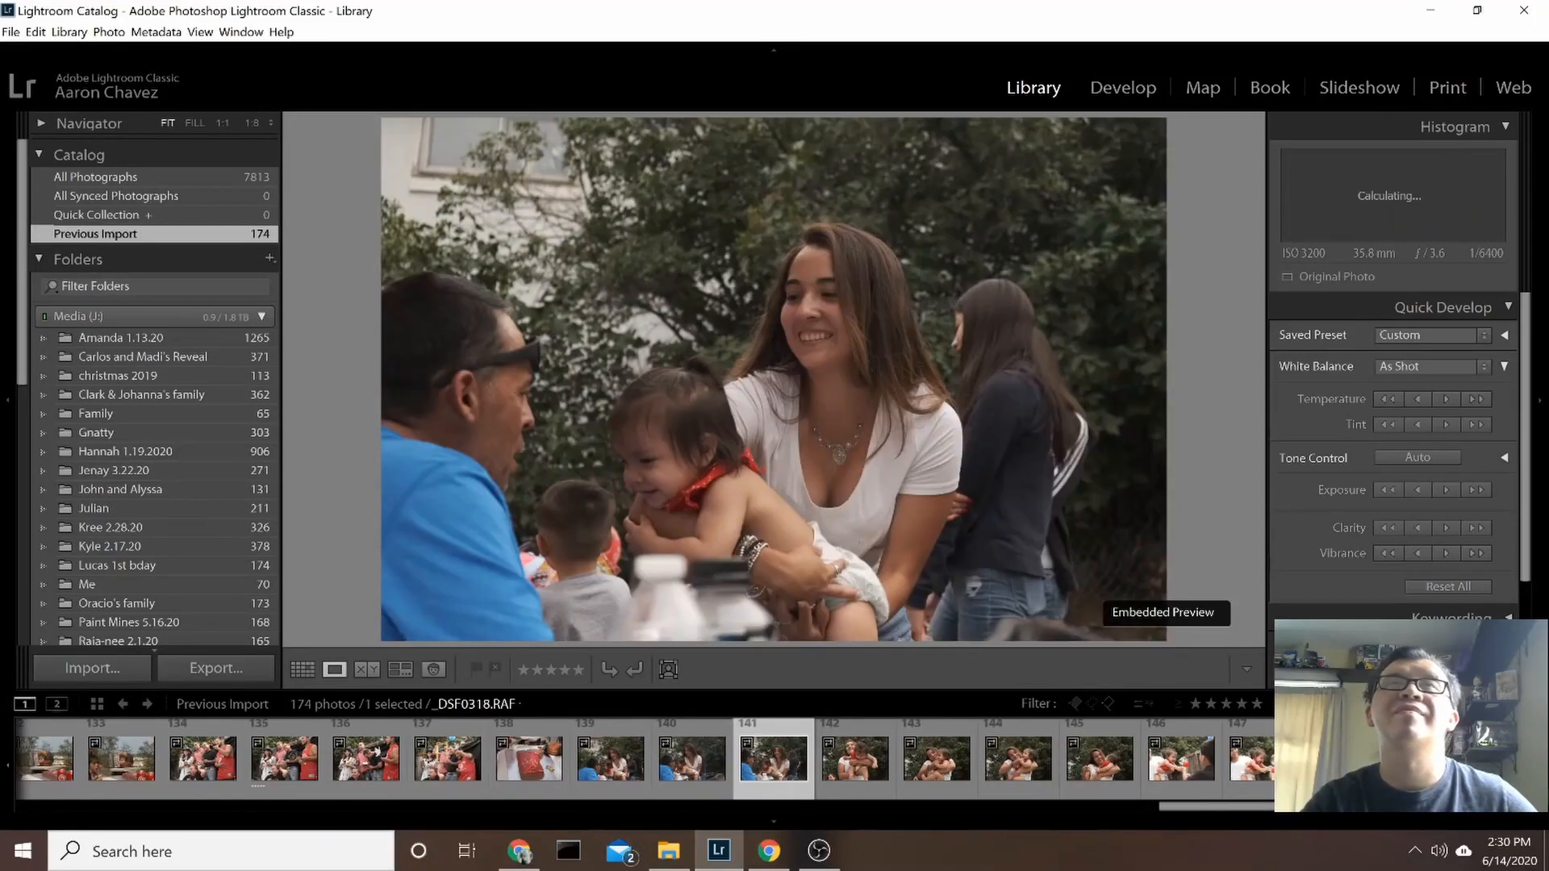
{"action": "key", "text": "Right"}
{"action": "key", "text": "Right"}
{"action": "key", "text": "Right"}
{"action": "key", "text": "Right"}
{"action": "key", "text": "Right"}
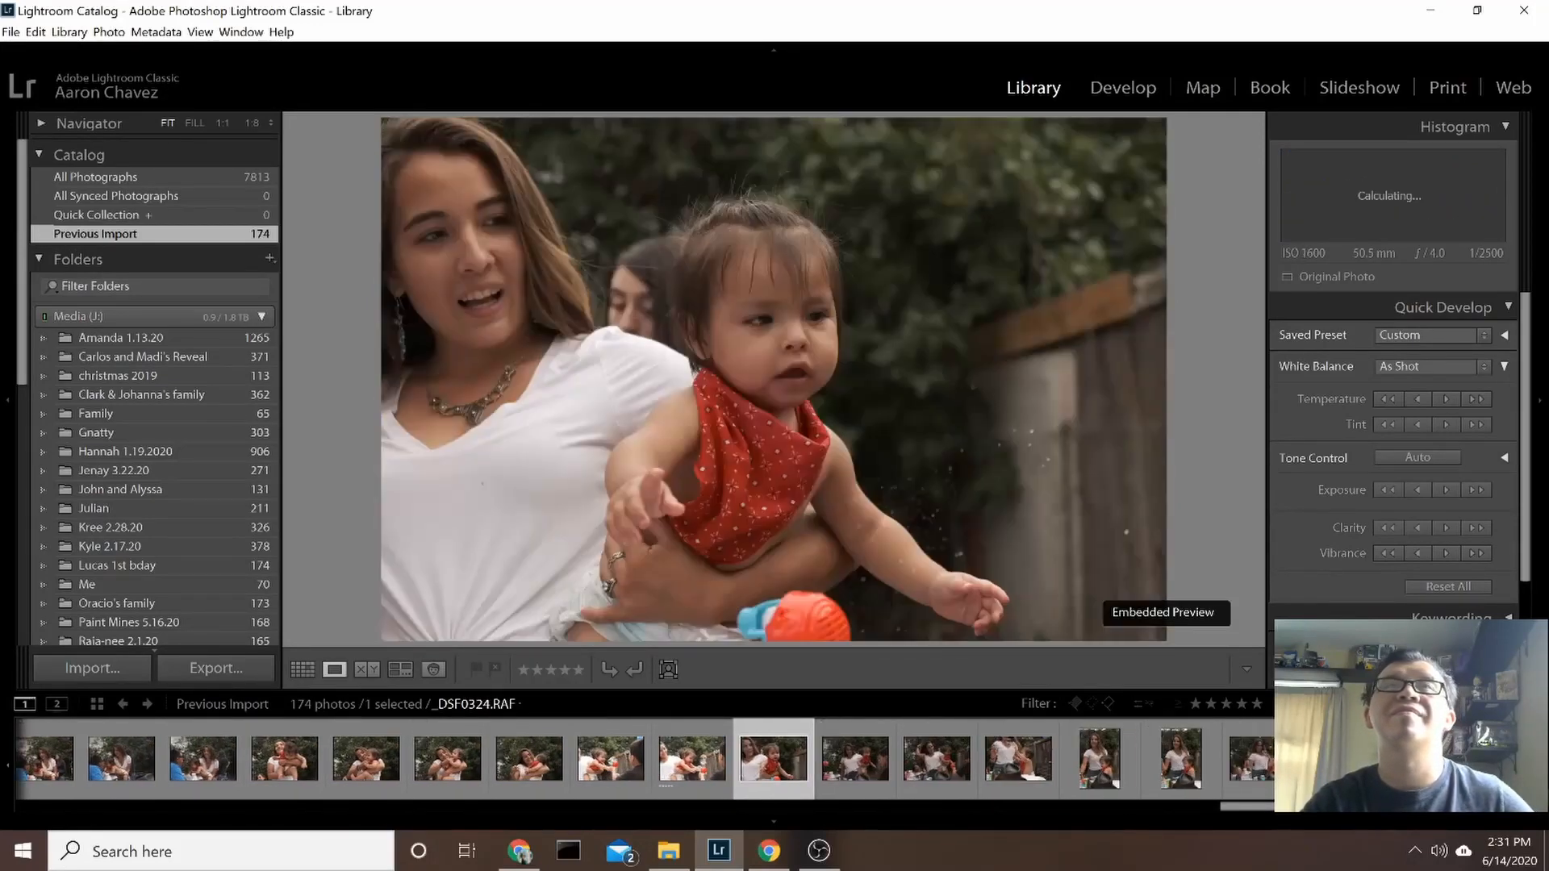
{"action": "key", "text": "Right"}
{"action": "key", "text": "Right"}
{"action": "key", "text": "Right"}
{"action": "key", "text": "Right"}
{"action": "key", "text": "Right"}
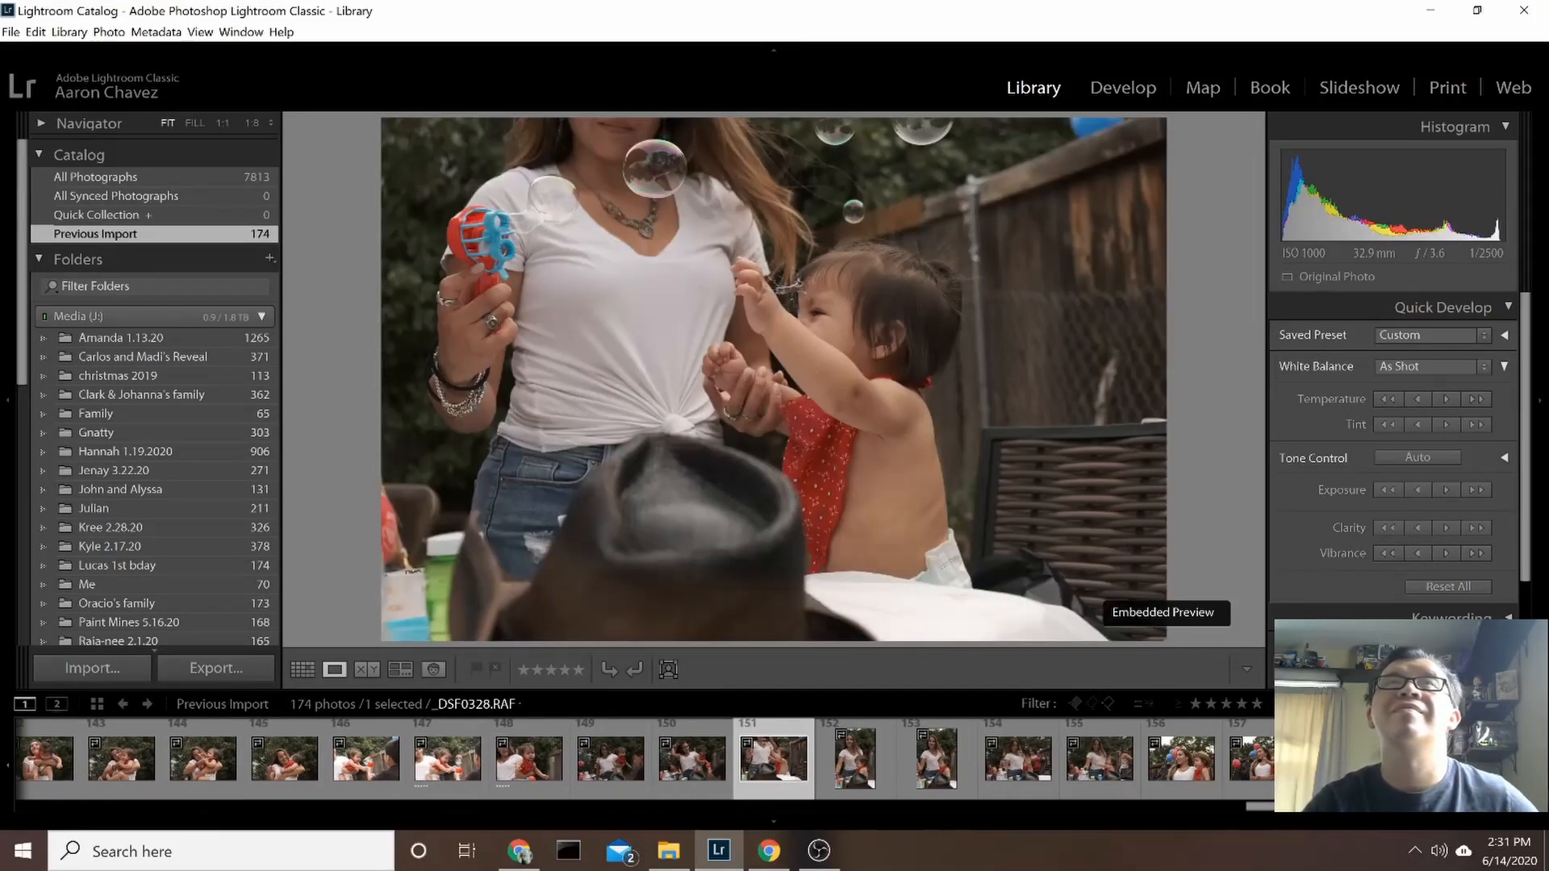
{"action": "key", "text": "Right"}
{"action": "key", "text": "Right"}
{"action": "key", "text": "Right"}
{"action": "key", "text": "Right"}
{"action": "key", "text": "Right"}
{"action": "key", "text": "Right"}
{"action": "key", "text": "Right"}
{"action": "key", "text": "Right"}
{"action": "key", "text": "Right"}
{"action": "key", "text": "Right"}
{"action": "key", "text": "Right"}
{"action": "key", "text": "Right"}
{"action": "key", "text": "Right"}
{"action": "key", "text": "Right"}
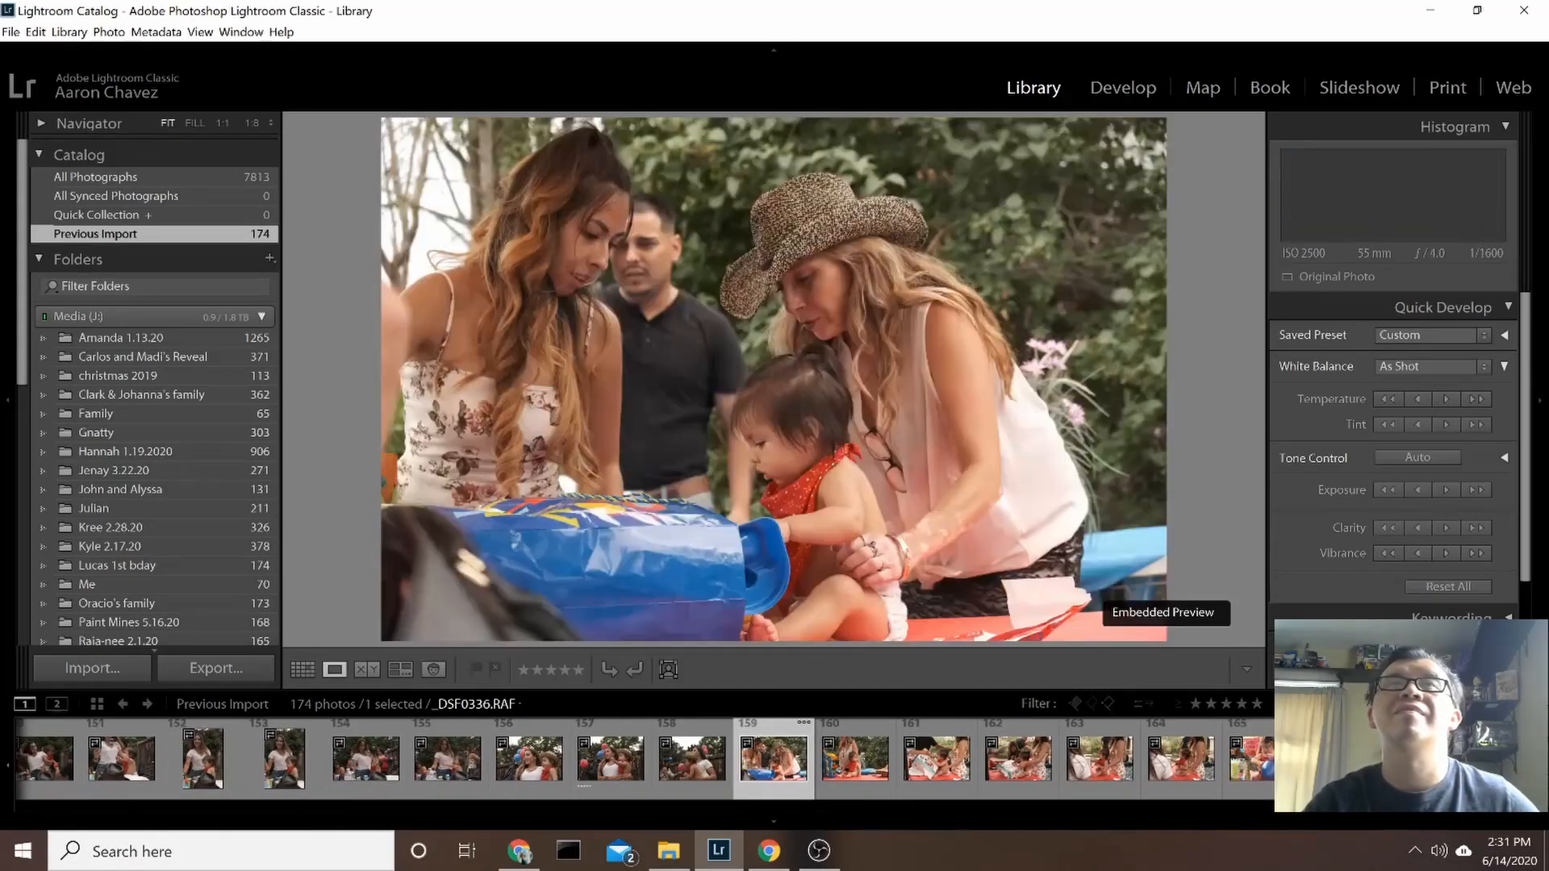
{"action": "key", "text": "Right"}
{"action": "key", "text": "Right"}
{"action": "key", "text": "Right"}
{"action": "key", "text": "Right"}
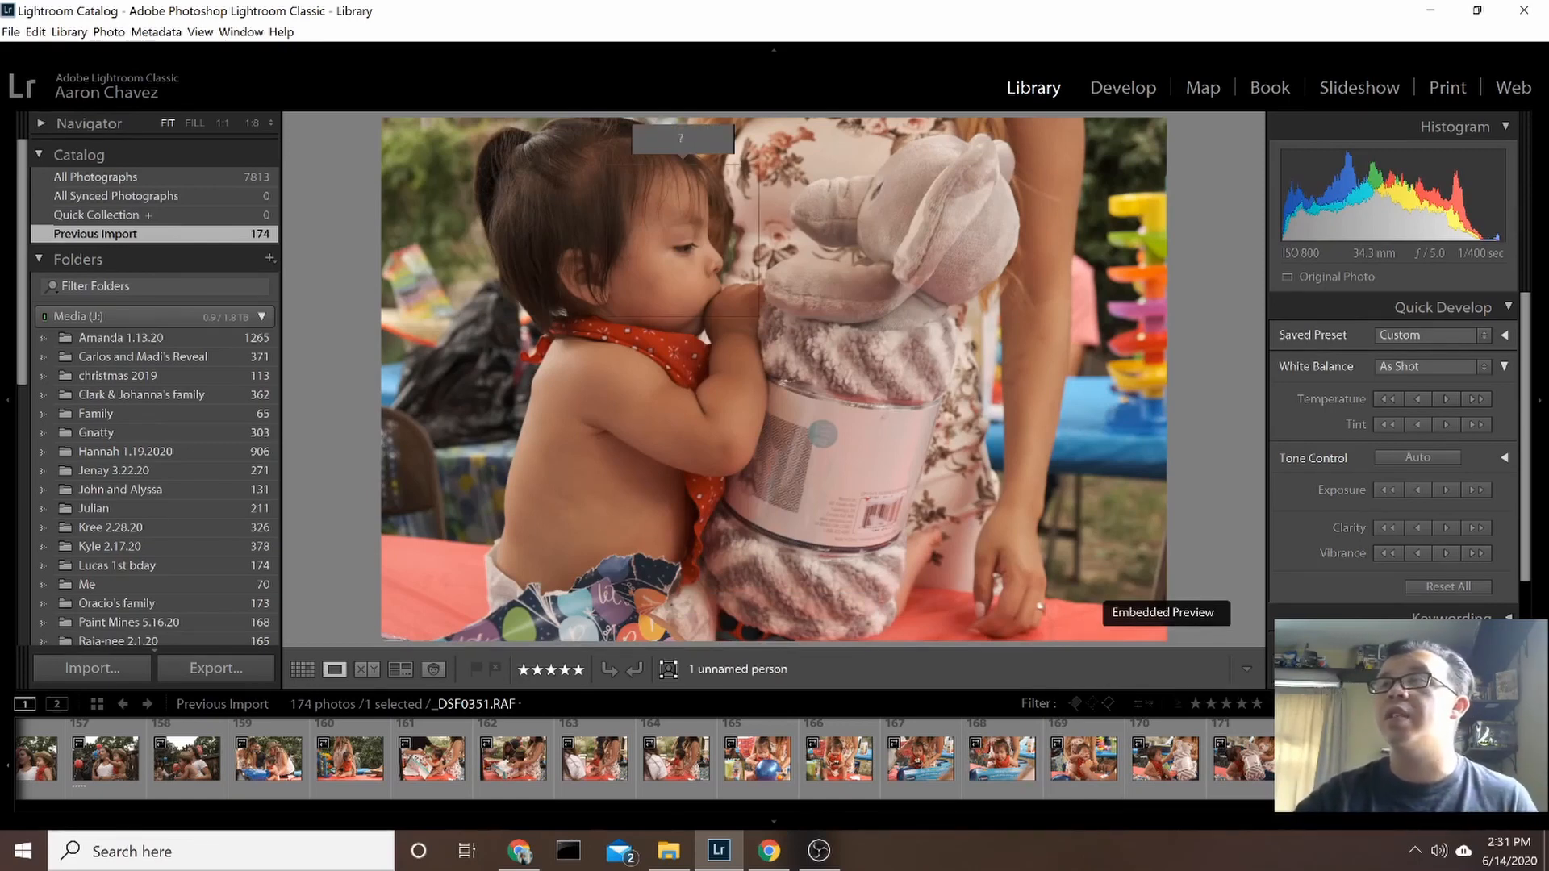
Filter the previous import by rating so that only five-star photos are listed
{"action": "left_click", "coordinate": [1290, 703]}
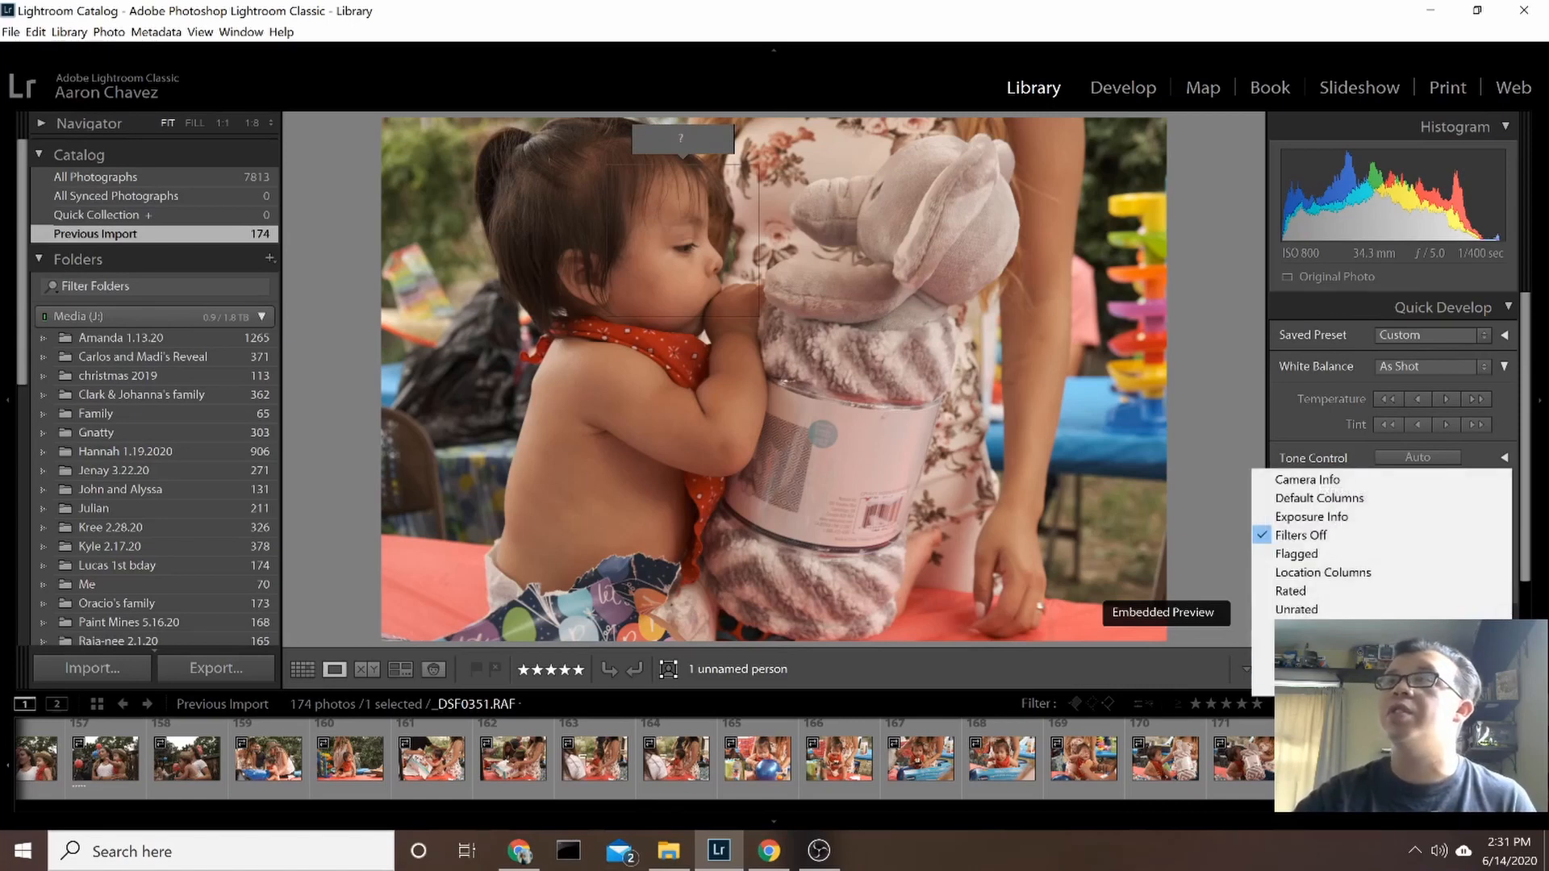
{"action": "left_click", "coordinate": [1364, 593]}
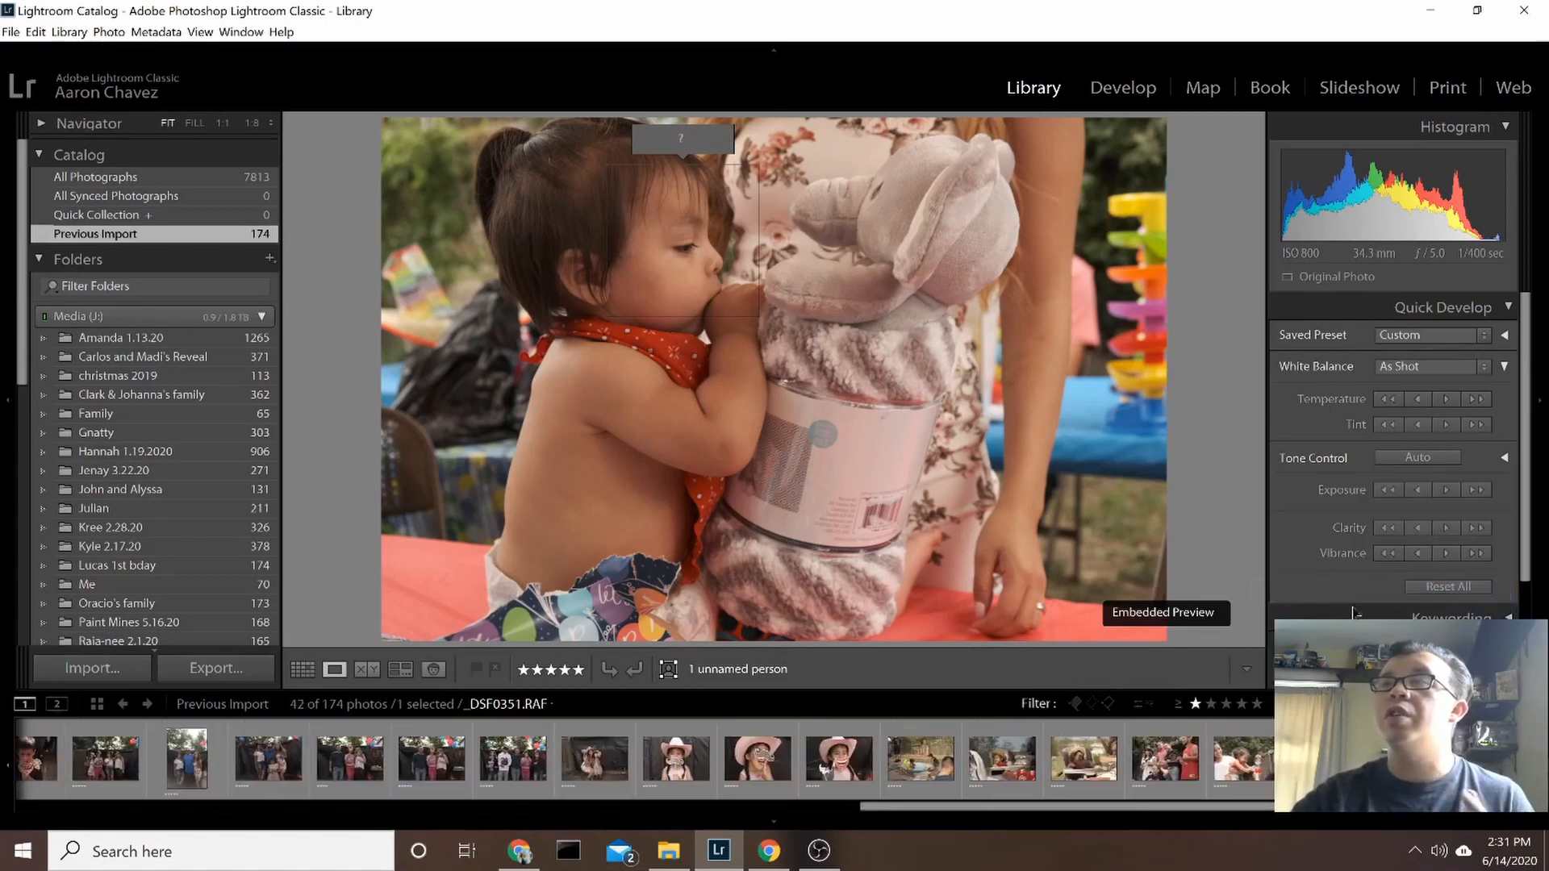
{"action": "left_click", "coordinate": [1256, 705]}
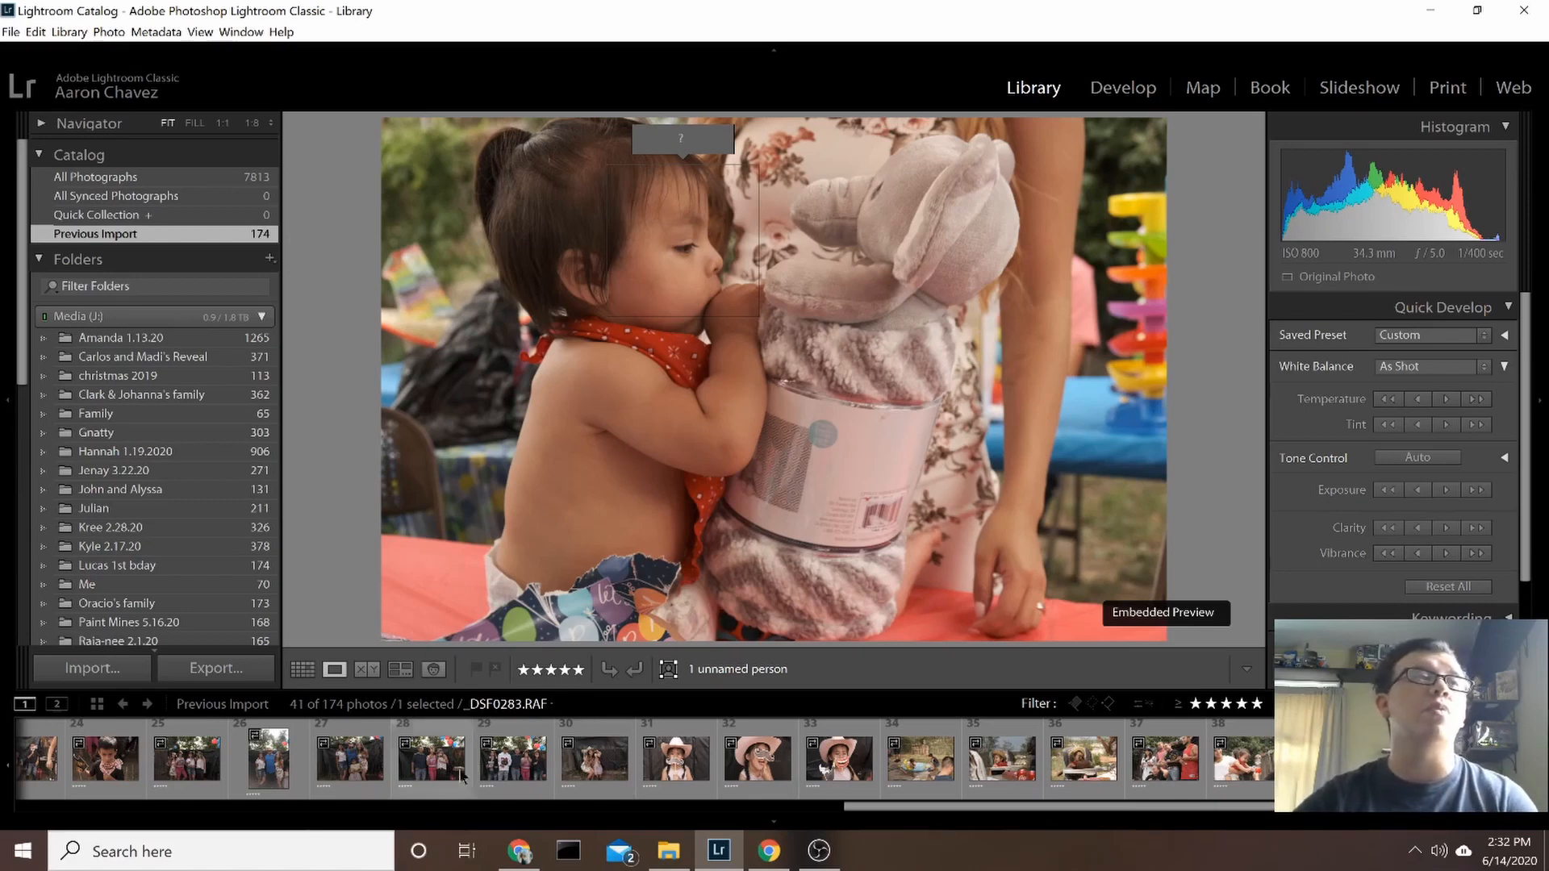
Return to the first filtered photo and review the five-star picks one after another
{"action": "left_click_drag", "start_coordinate": [960, 806], "coordinate": [137, 807]}
{"action": "left_click", "coordinate": [69, 738]}
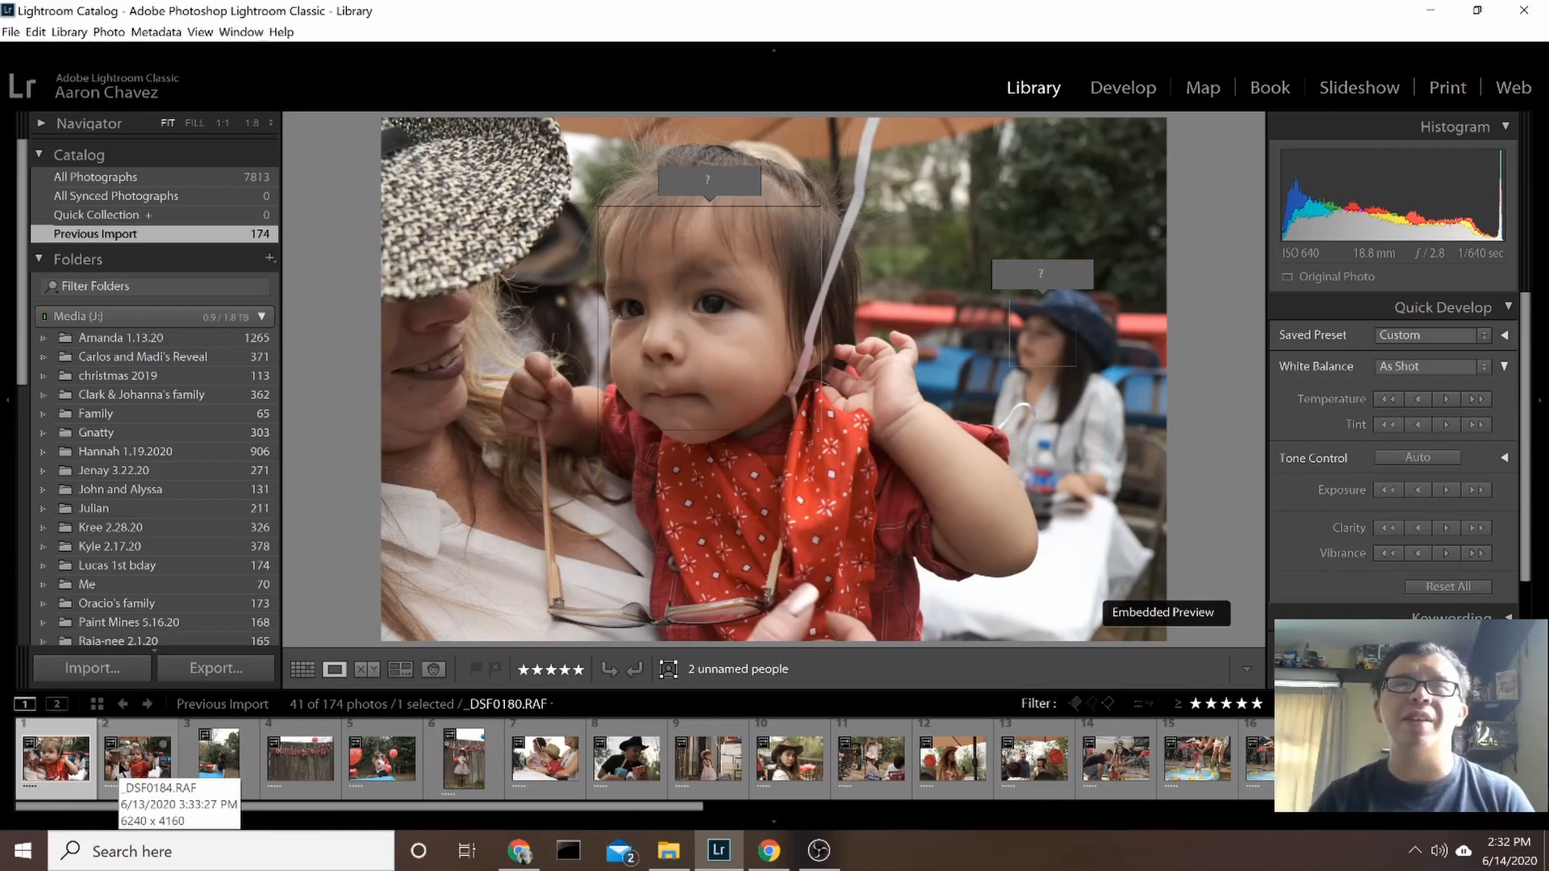
{"action": "key", "text": "Right"}
{"action": "key", "text": "Right"}
{"action": "key", "text": "Right"}
{"action": "key", "text": "Right"}
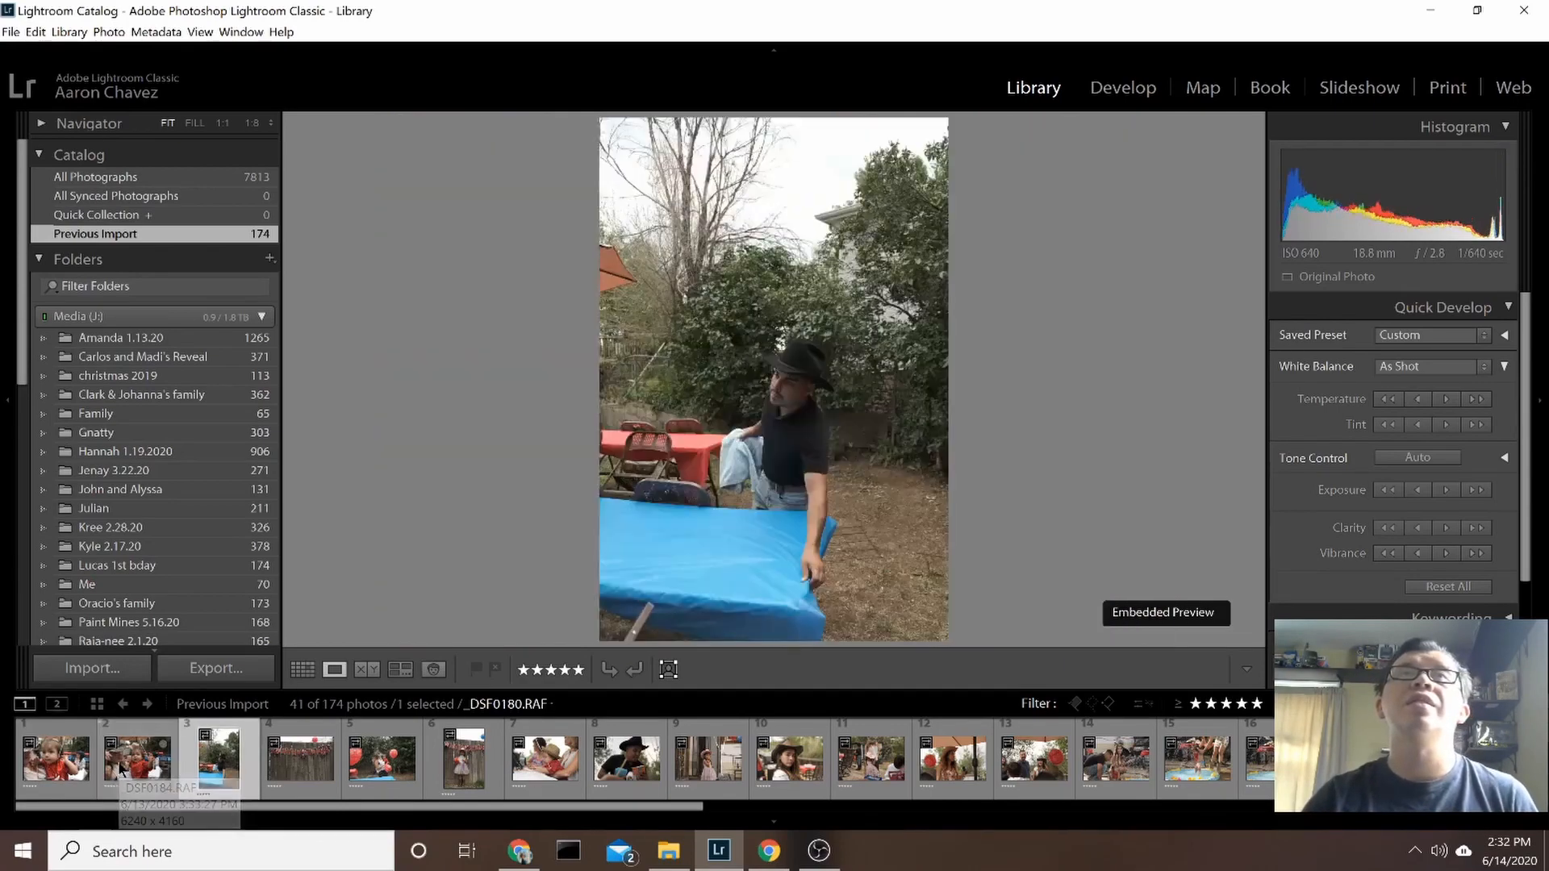
{"action": "key", "text": "Right"}
{"action": "key", "text": "Right"}
{"action": "key", "text": "Right"}
{"action": "key", "text": "Right"}
{"action": "key", "text": "Right"}
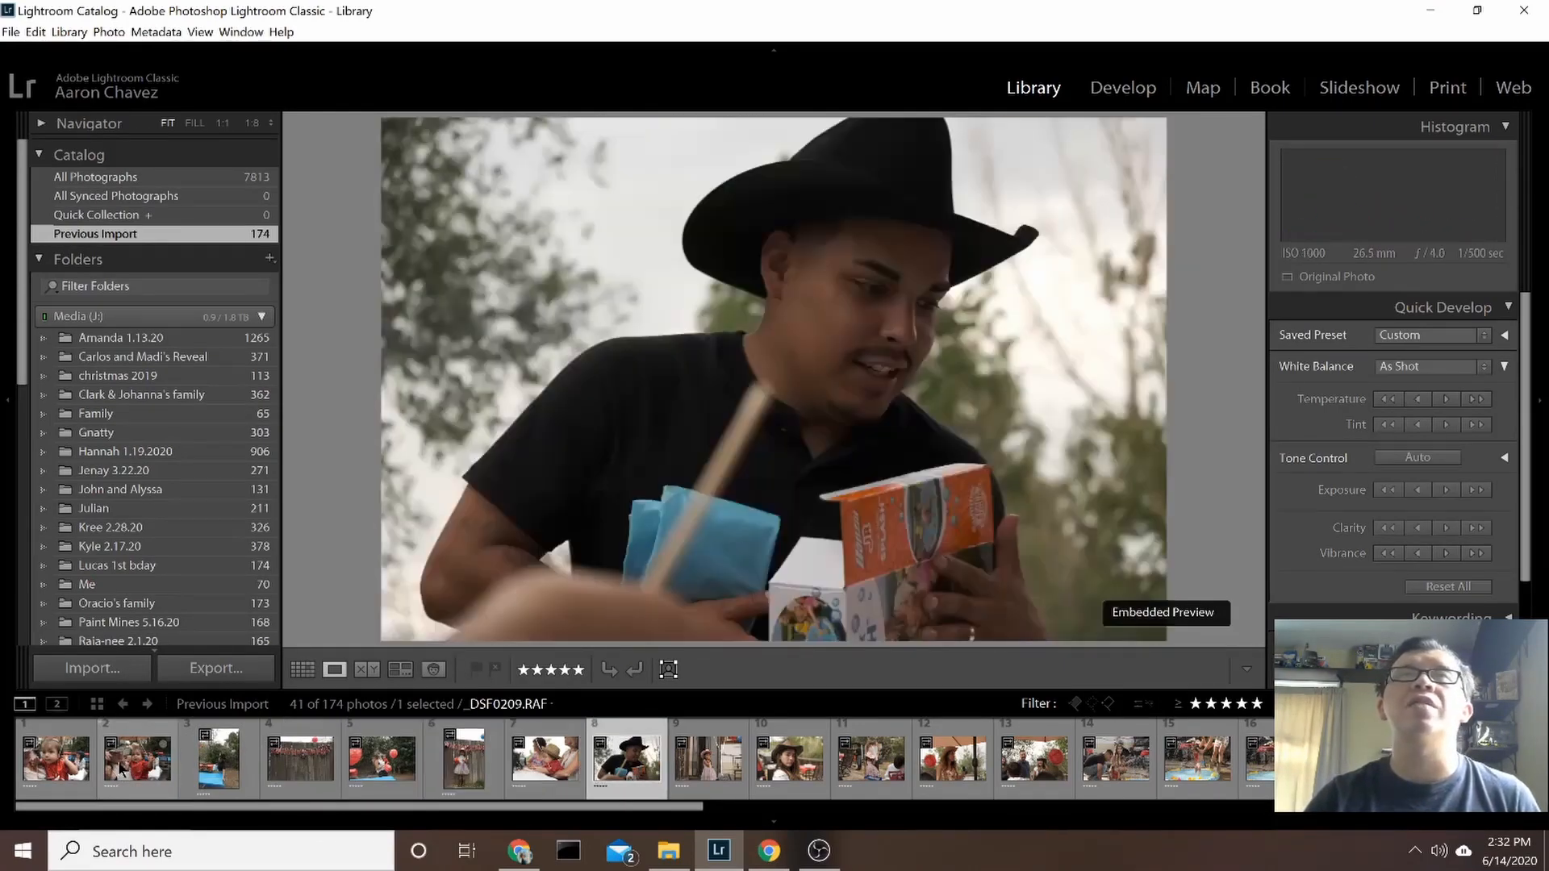
{"action": "key", "text": "Right"}
{"action": "key", "text": "Right"}
{"action": "key", "text": "Right"}
{"action": "key", "text": "Right"}
{"action": "key", "text": "Right"}
{"action": "key", "text": "Right"}
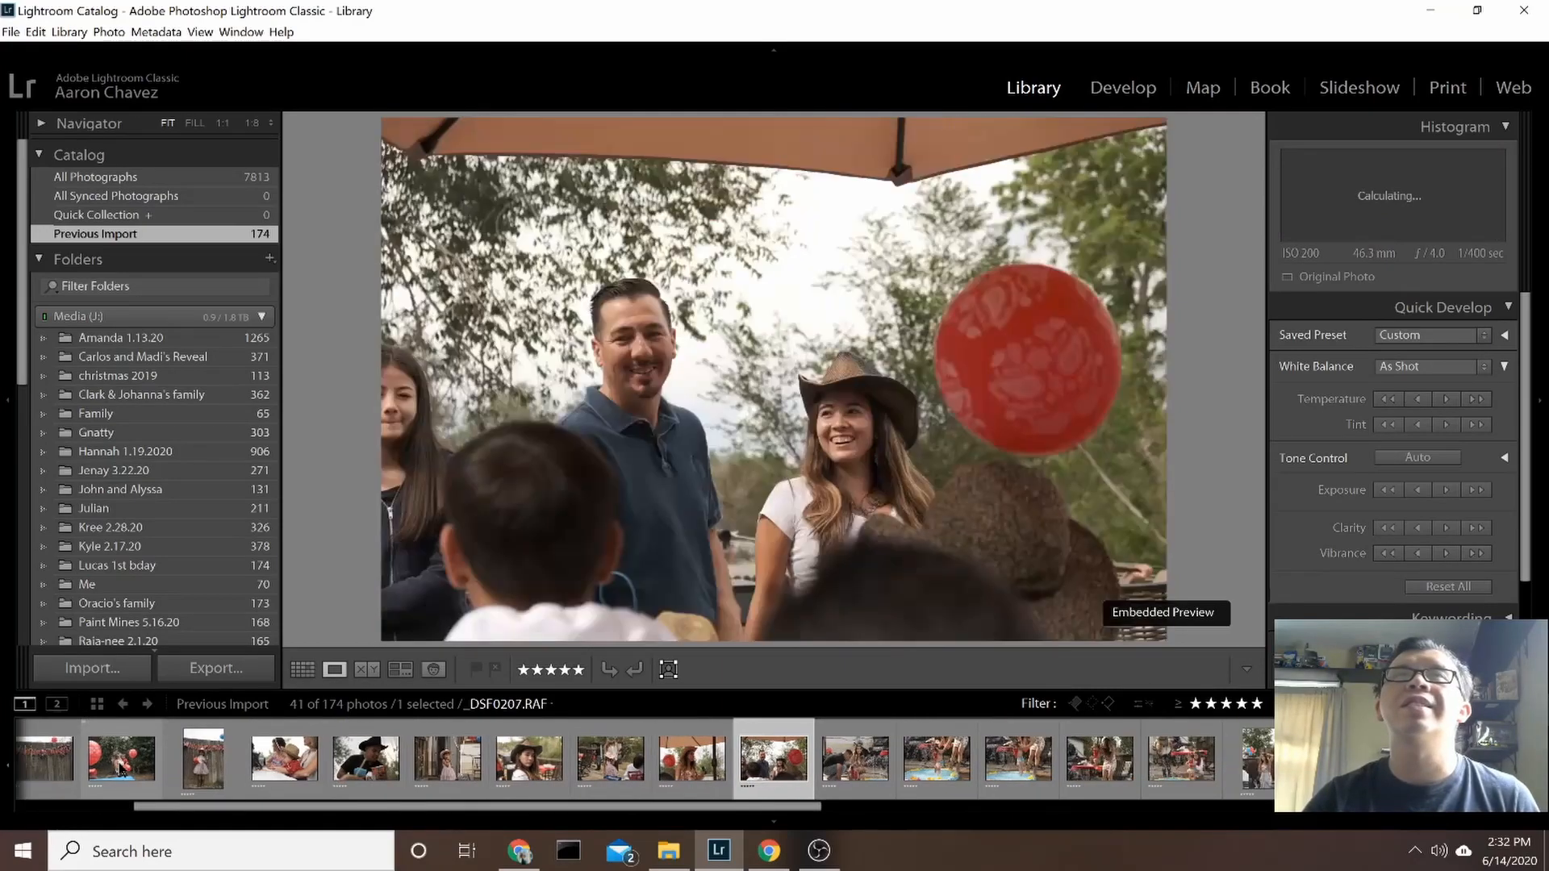
{"action": "key", "text": "Right"}
{"action": "key", "text": "Right"}
{"action": "key", "text": "Right"}
{"action": "key", "text": "Right"}
{"action": "key", "text": "Right"}
{"action": "key", "text": "Right"}
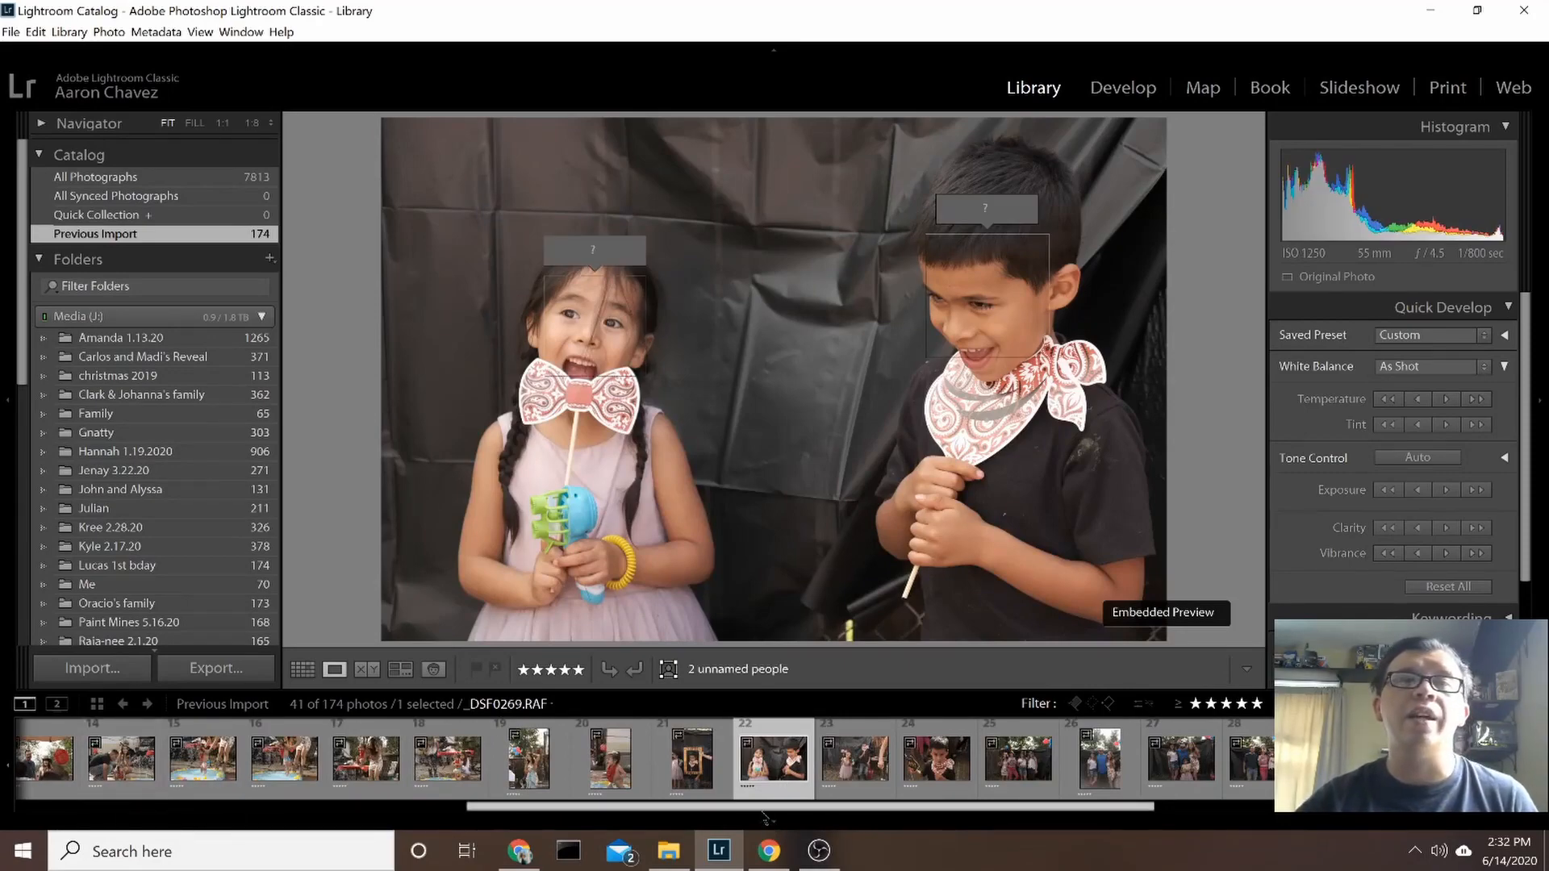
Open the first five-star photo, _DSF0180.RAF, in Develop and set its point curve to Medium Contrast
{"action": "left_click_drag", "start_coordinate": [770, 807], "coordinate": [307, 806]}
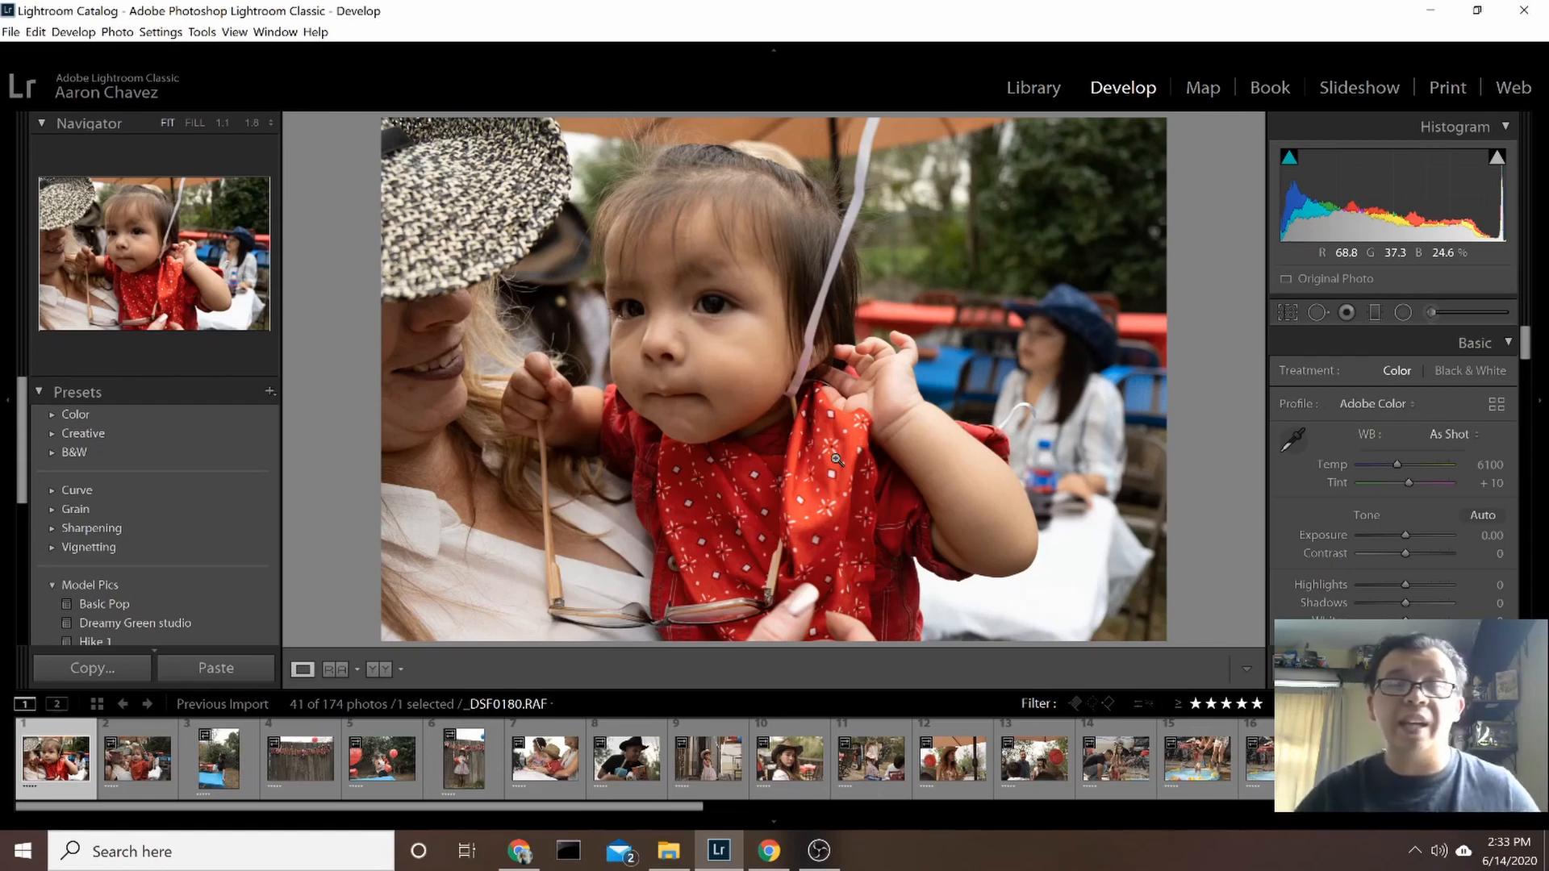
{"action": "scroll", "coordinate": [1324, 562], "scroll_direction": "down", "scroll_amount": 5}
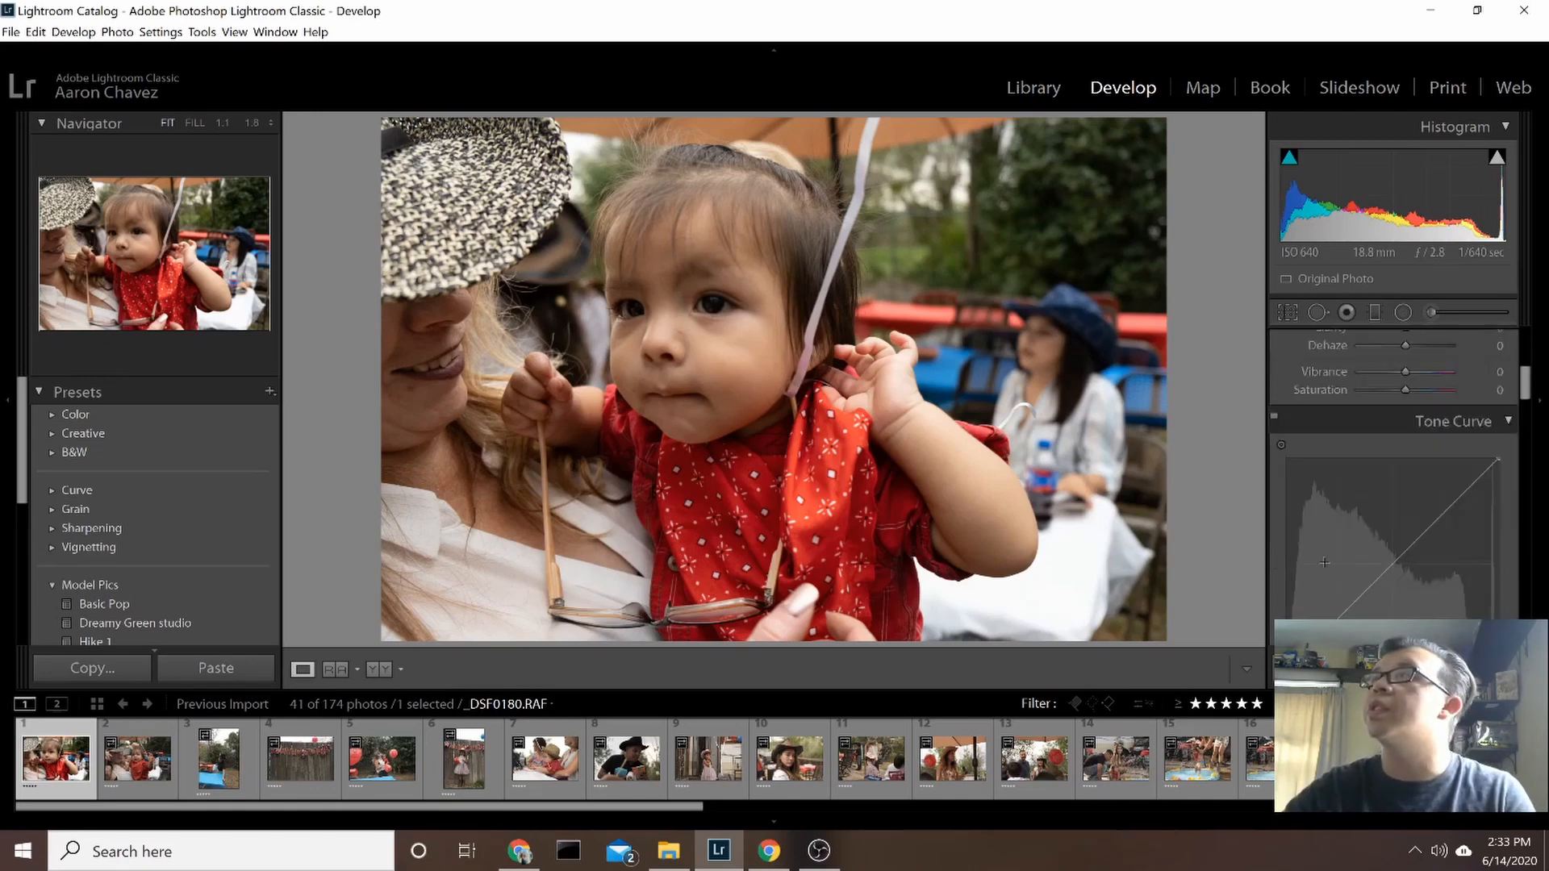
{"action": "scroll", "coordinate": [1324, 562], "scroll_direction": "down", "scroll_amount": 5}
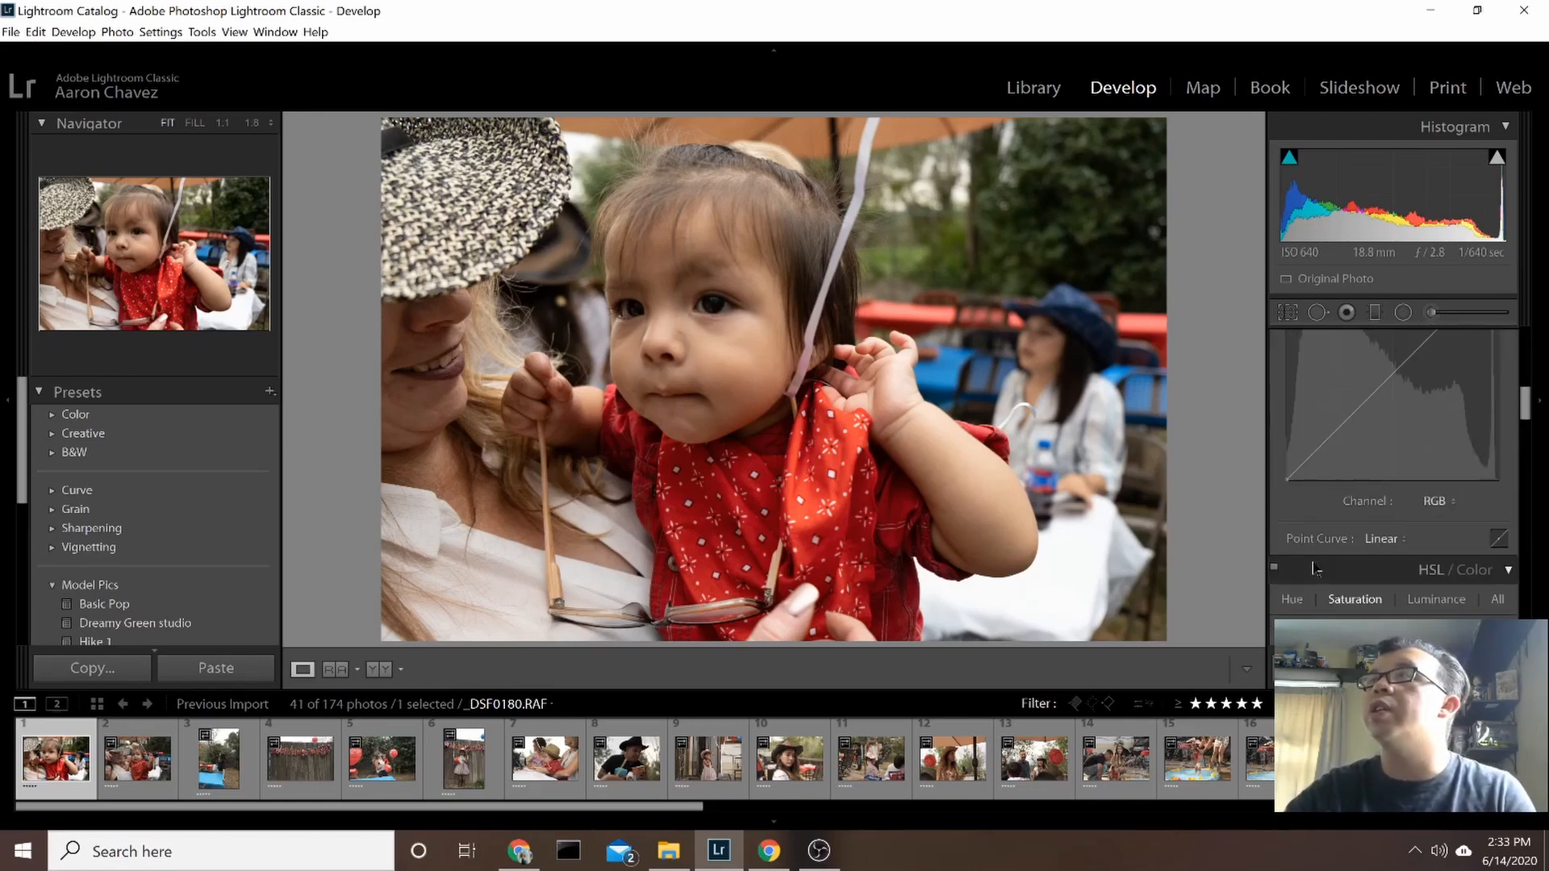
{"action": "left_click", "coordinate": [1384, 540]}
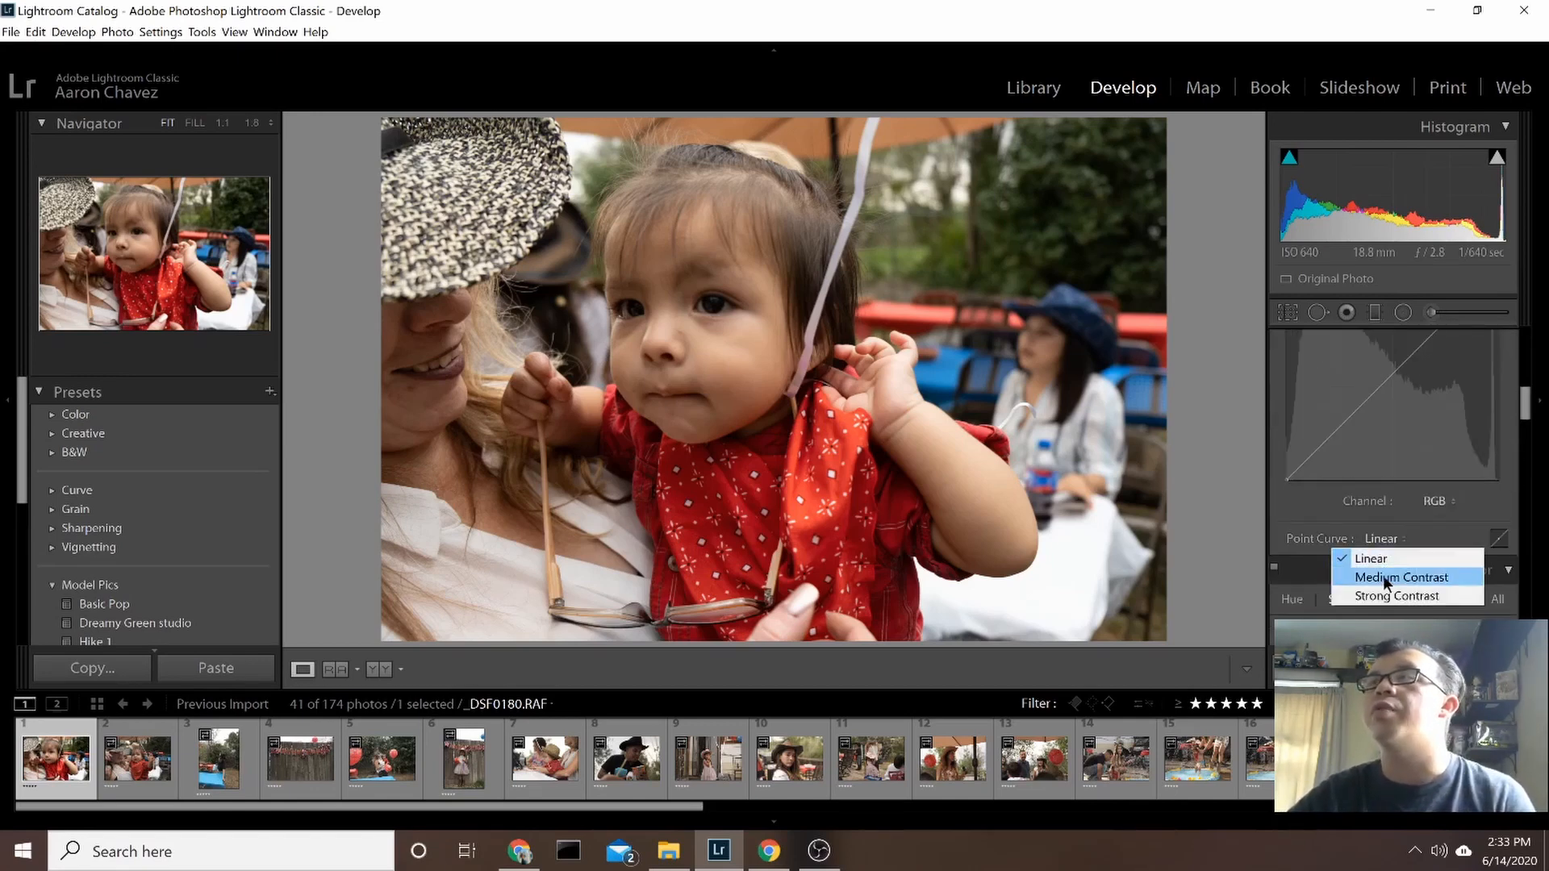
{"action": "left_click", "coordinate": [1382, 575]}
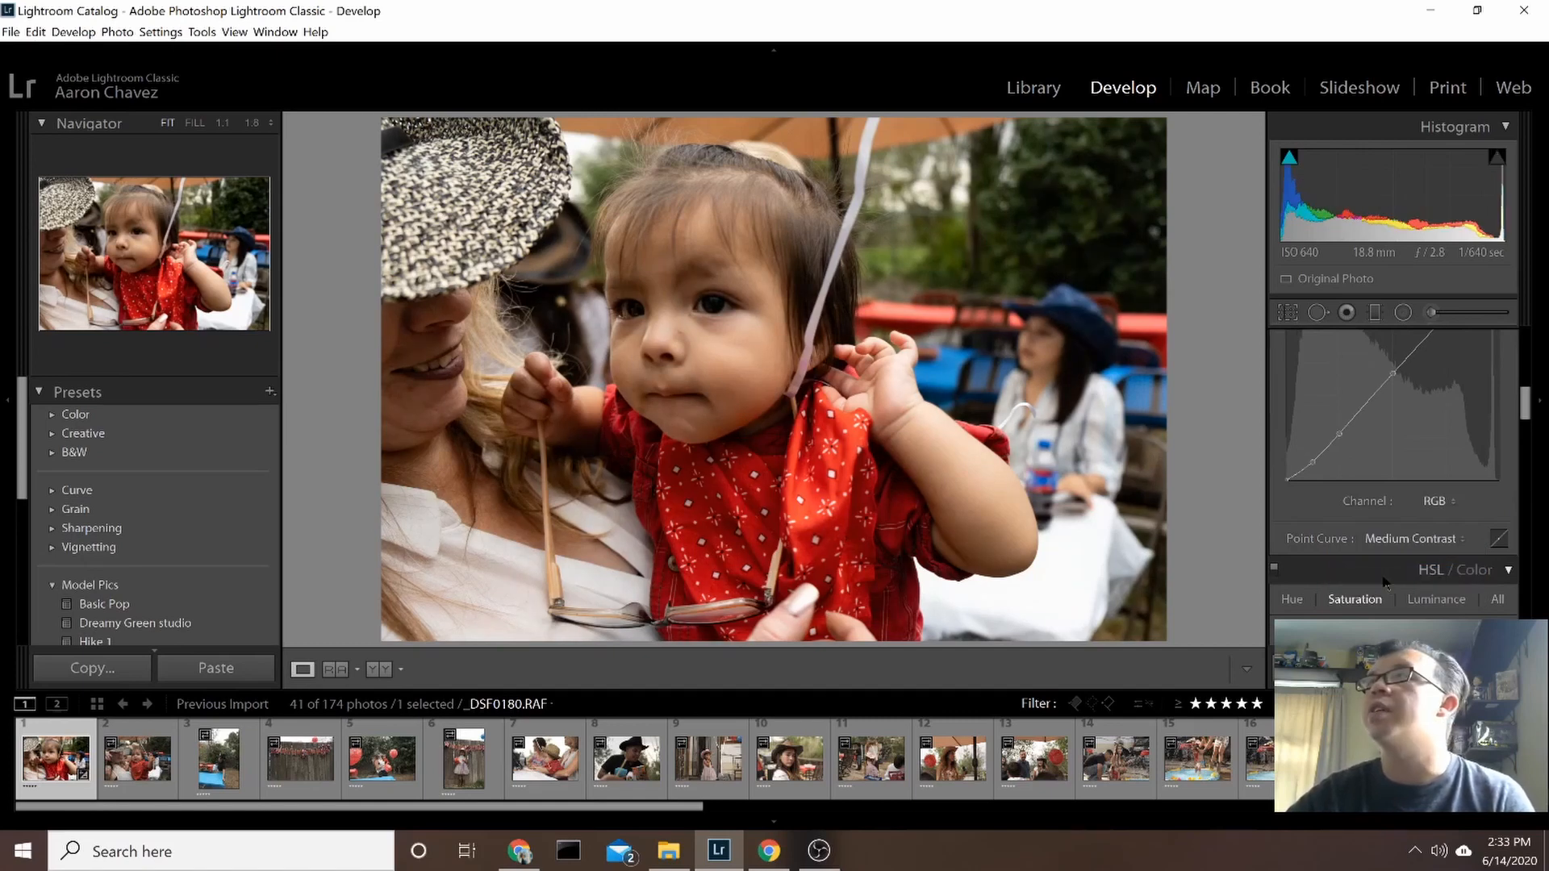
Try the Strong Contrast point curve on the photo and return to Medium Contrast
{"action": "scroll", "coordinate": [1372, 548], "scroll_direction": "up", "scroll_amount": 1}
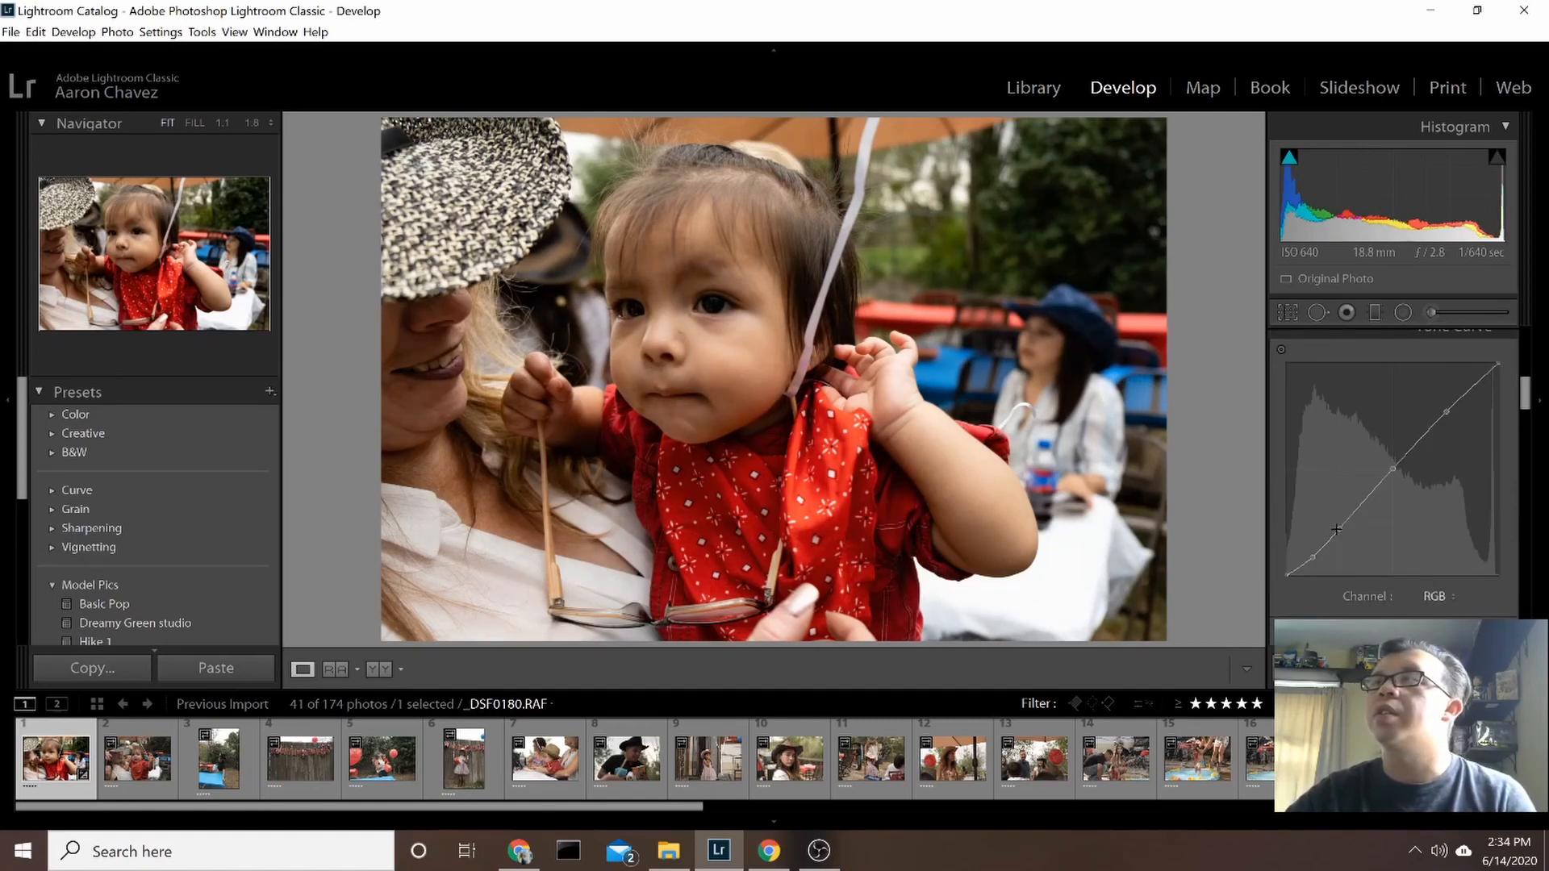
{"action": "scroll", "coordinate": [1363, 541], "scroll_direction": "down", "scroll_amount": 1}
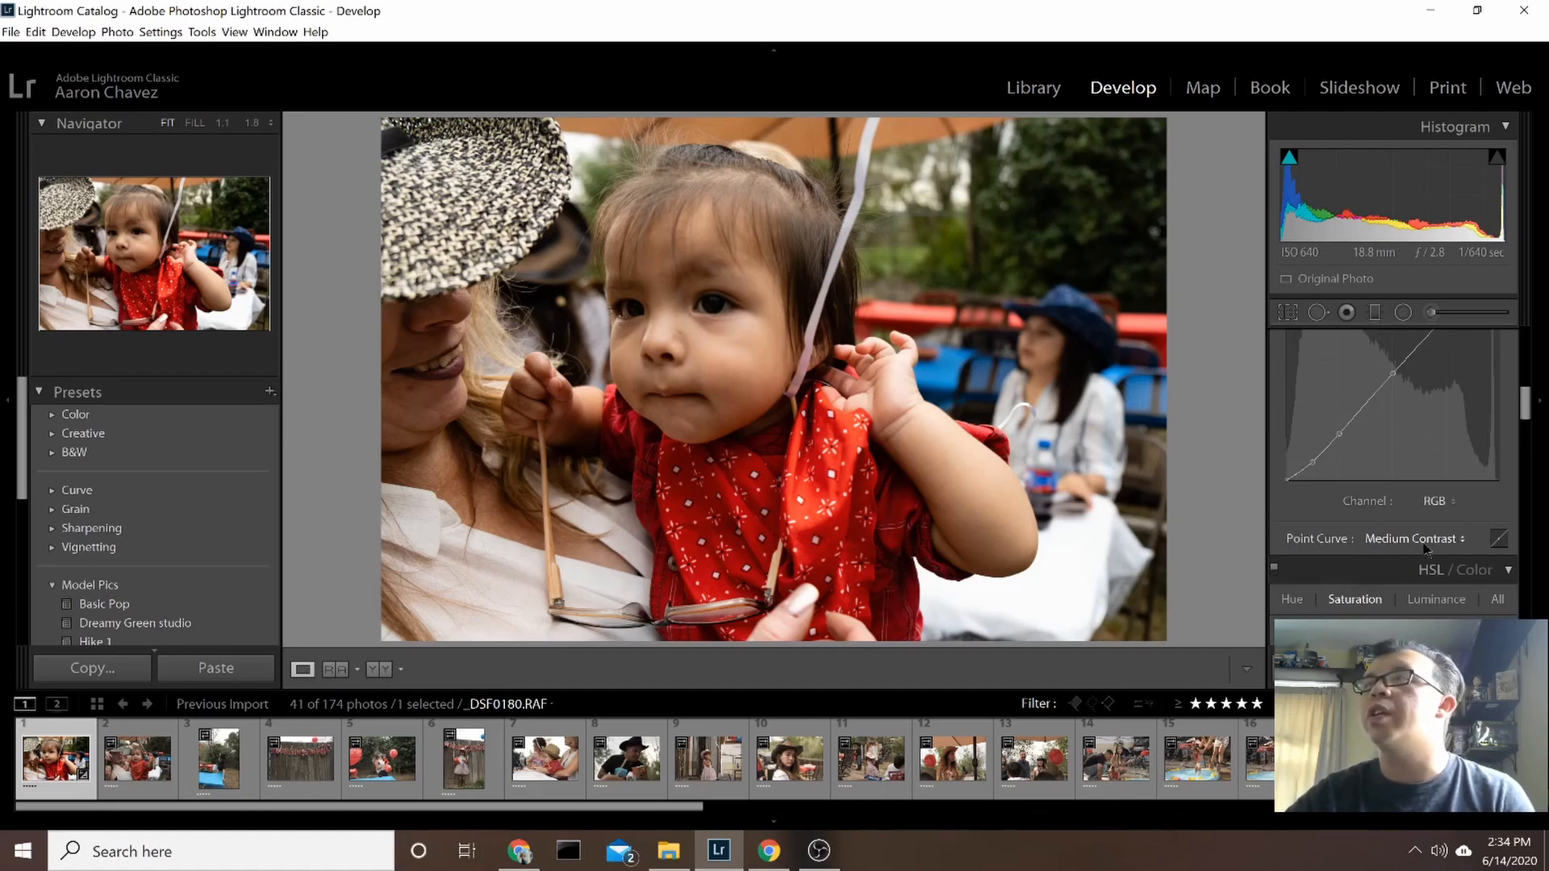
{"action": "left_click", "coordinate": [1407, 539]}
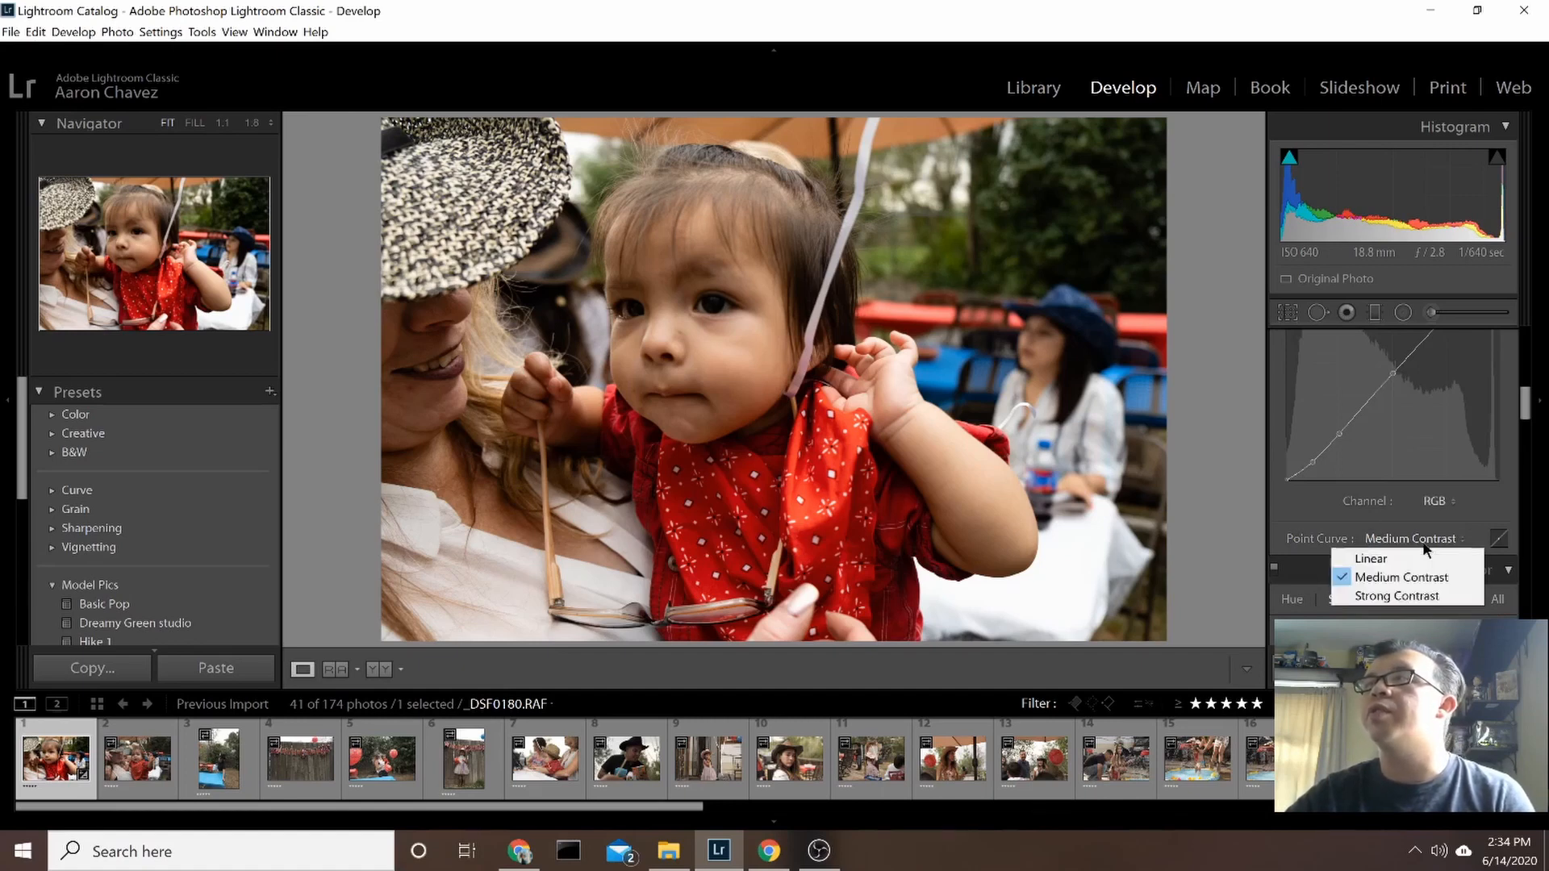
{"action": "left_click", "coordinate": [1381, 596]}
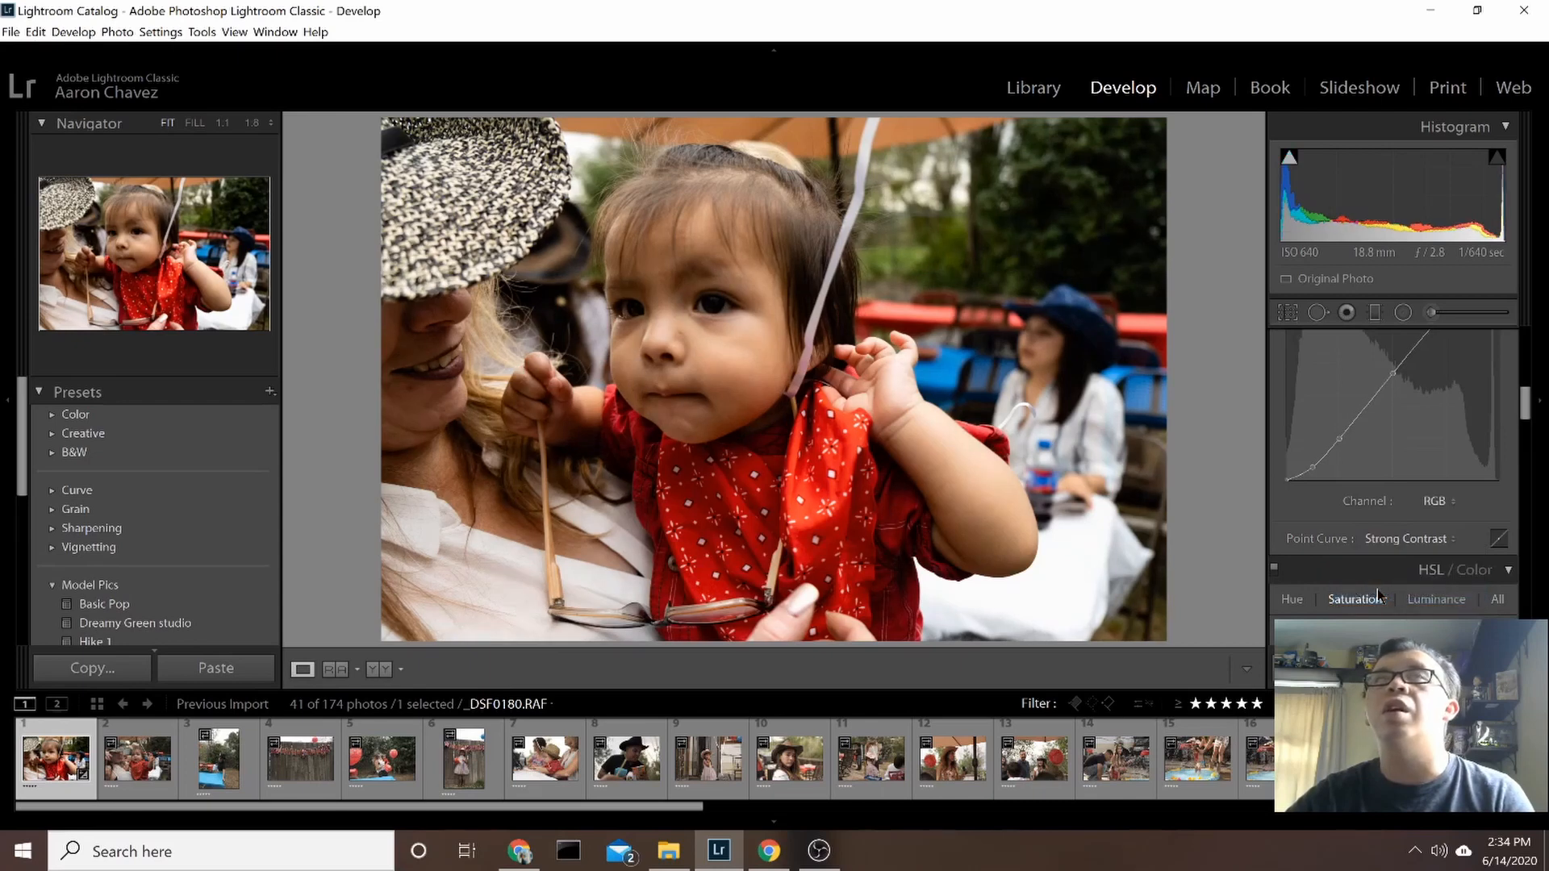
{"action": "left_click", "coordinate": [1410, 540]}
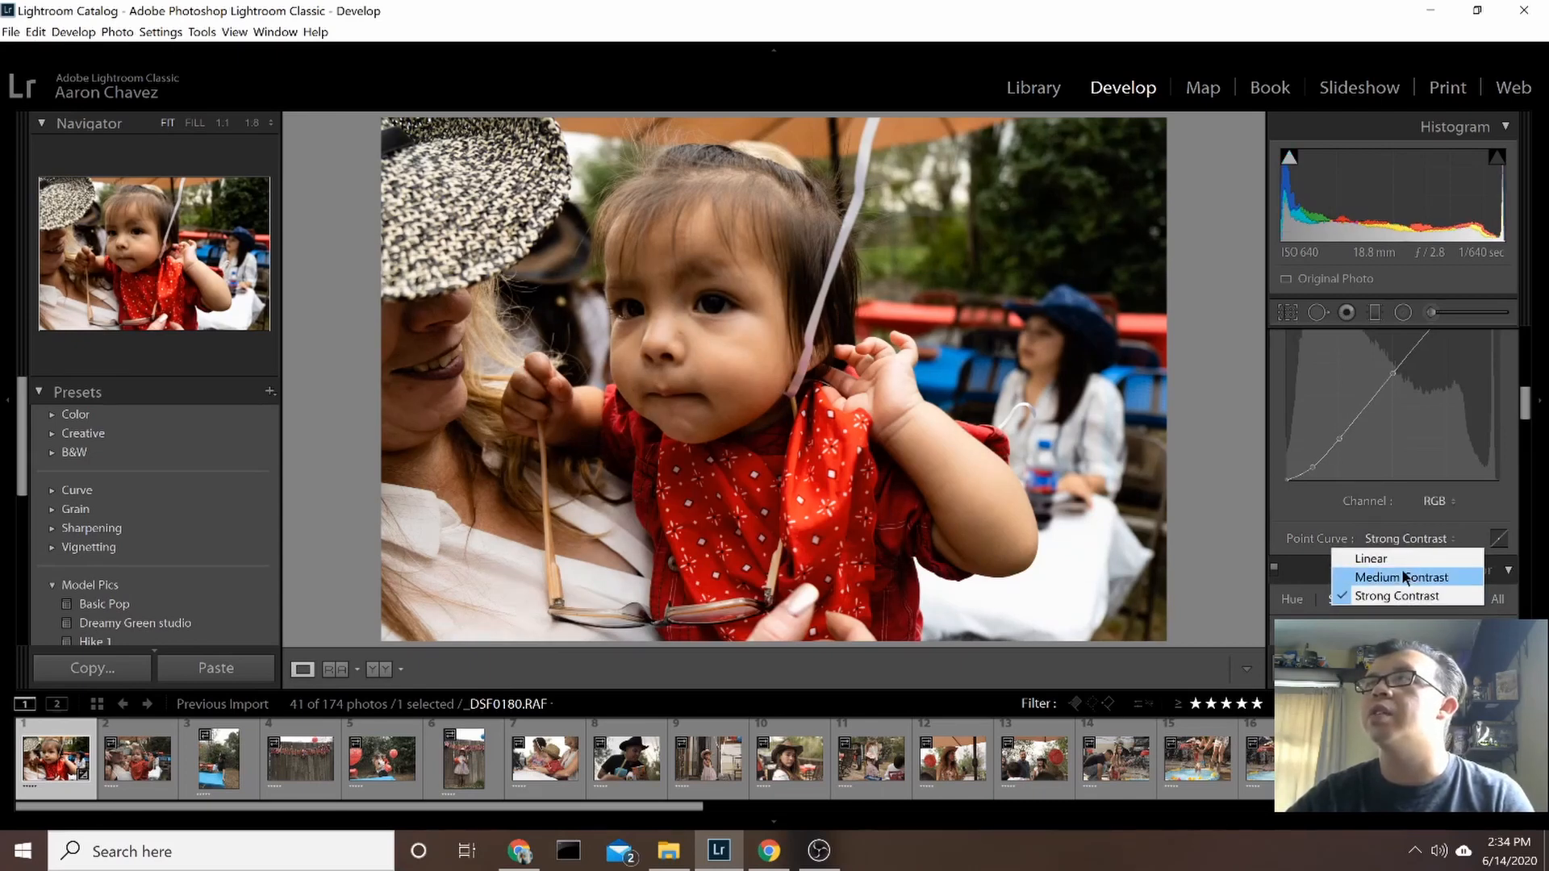
{"action": "left_click", "coordinate": [1402, 575]}
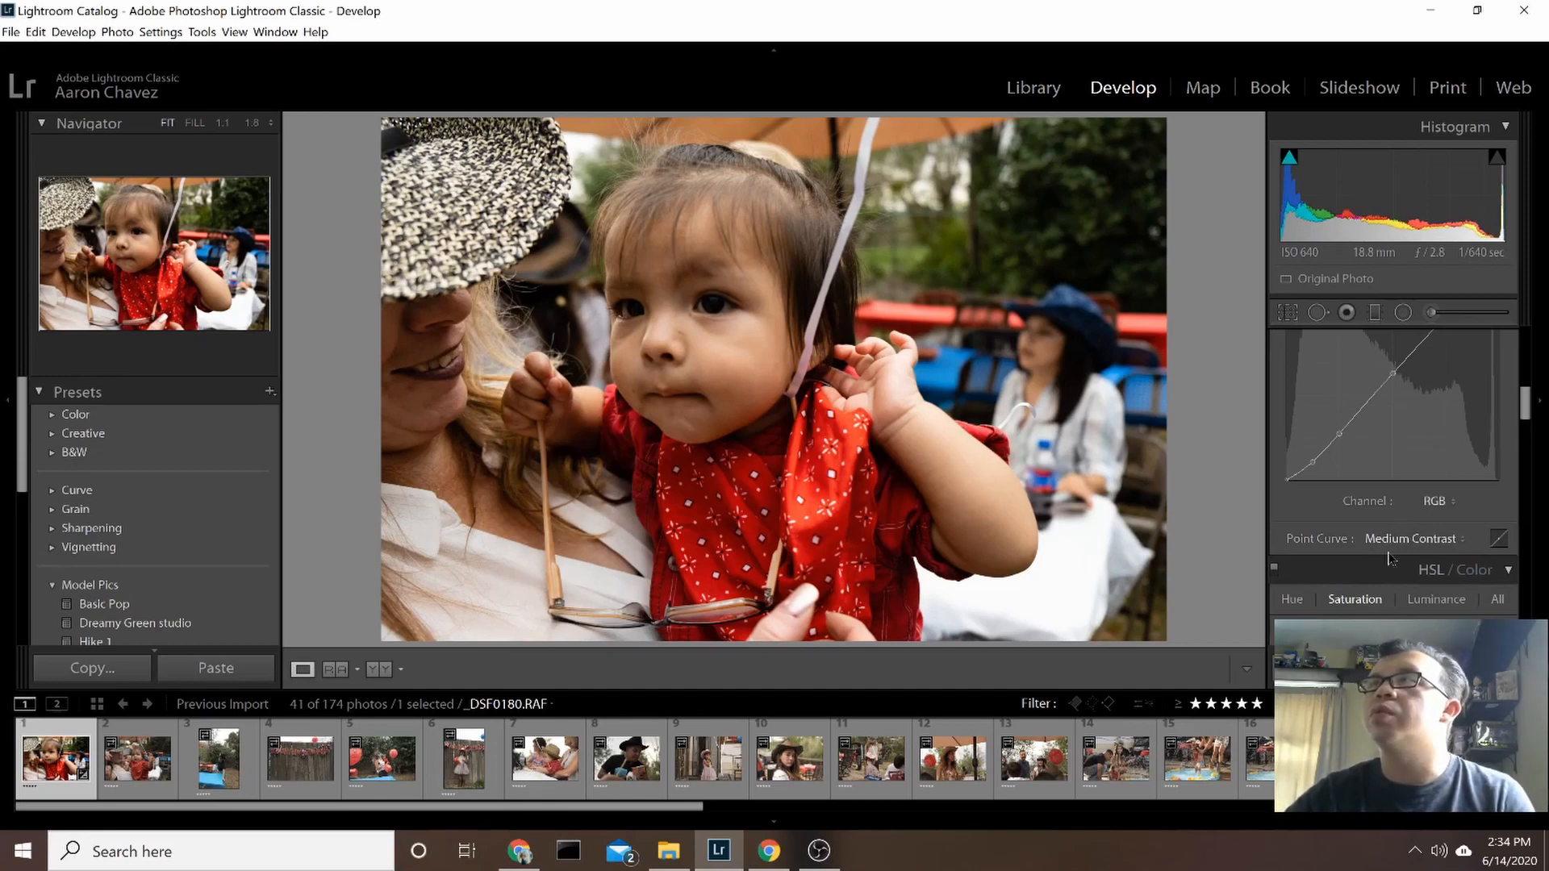
Reshape the RGB tone curve by shifting its lower-midtone point towards the midtones and slightly adjusting the middle point
{"action": "scroll", "coordinate": [1395, 534], "scroll_direction": "up", "scroll_amount": 1}
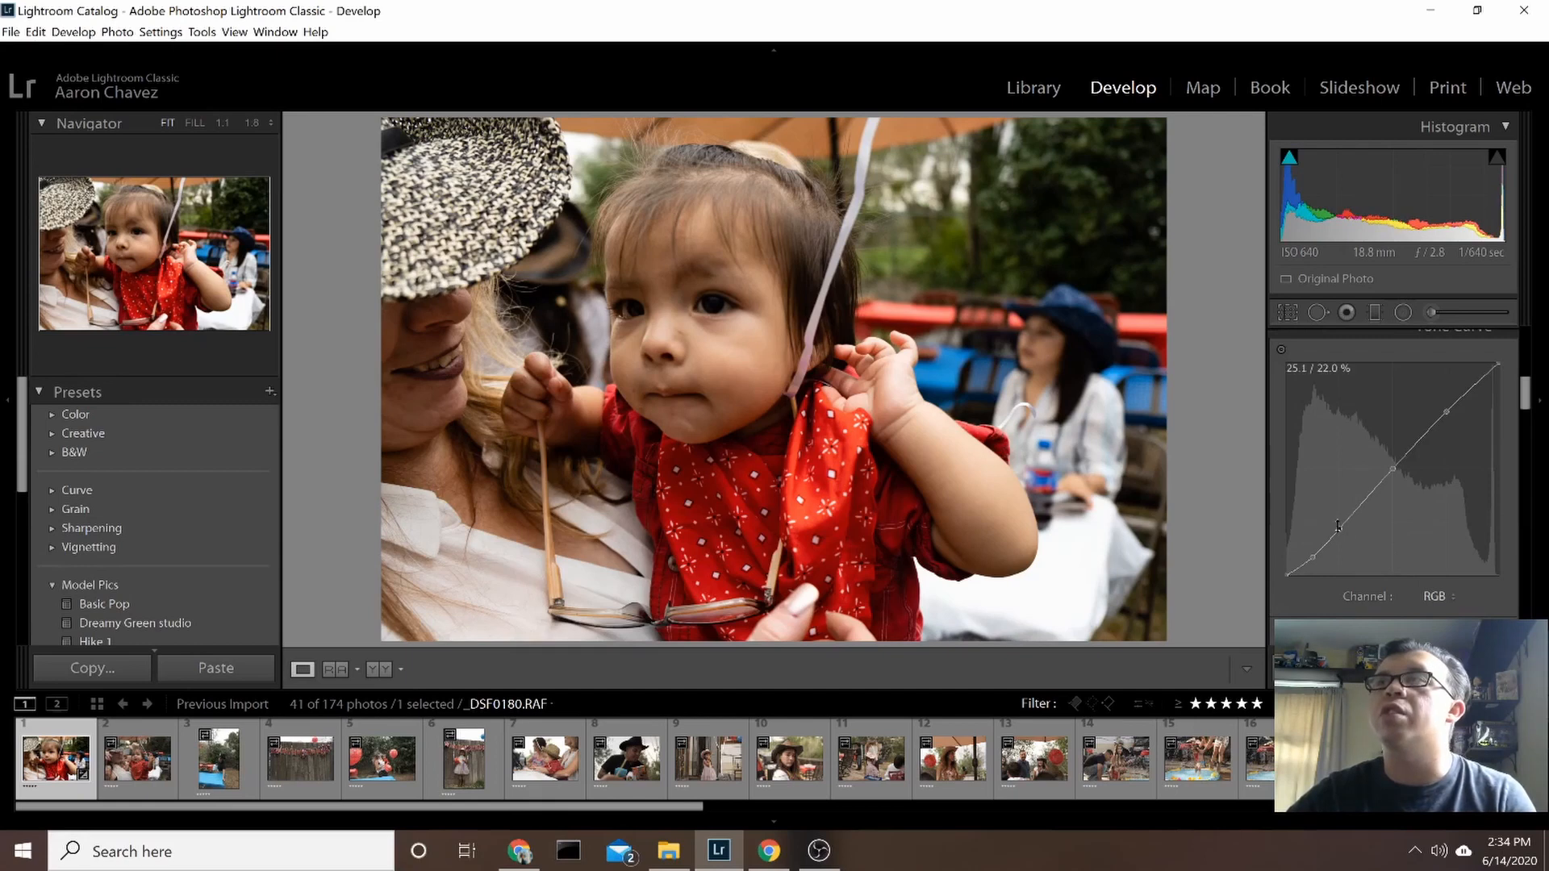
{"action": "left_click_drag", "start_coordinate": [1342, 532], "coordinate": [1390, 474]}
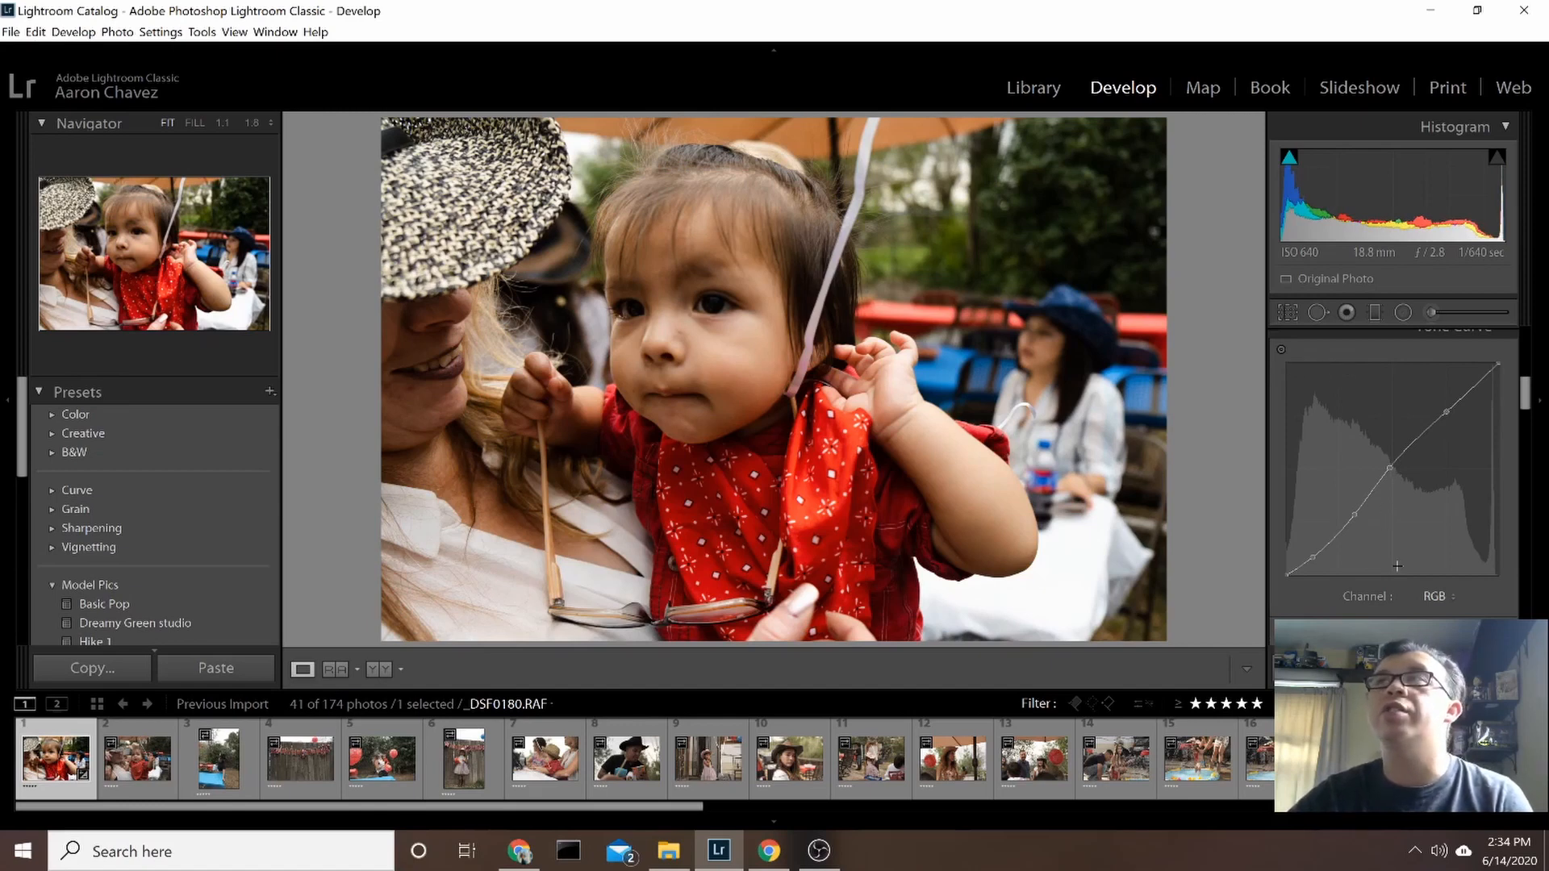
Set the photo's Shadows to +35, Highlights to −18, Whites to +18 and Blacks to −5
{"action": "scroll", "coordinate": [1397, 566], "scroll_direction": "up", "scroll_amount": 5}
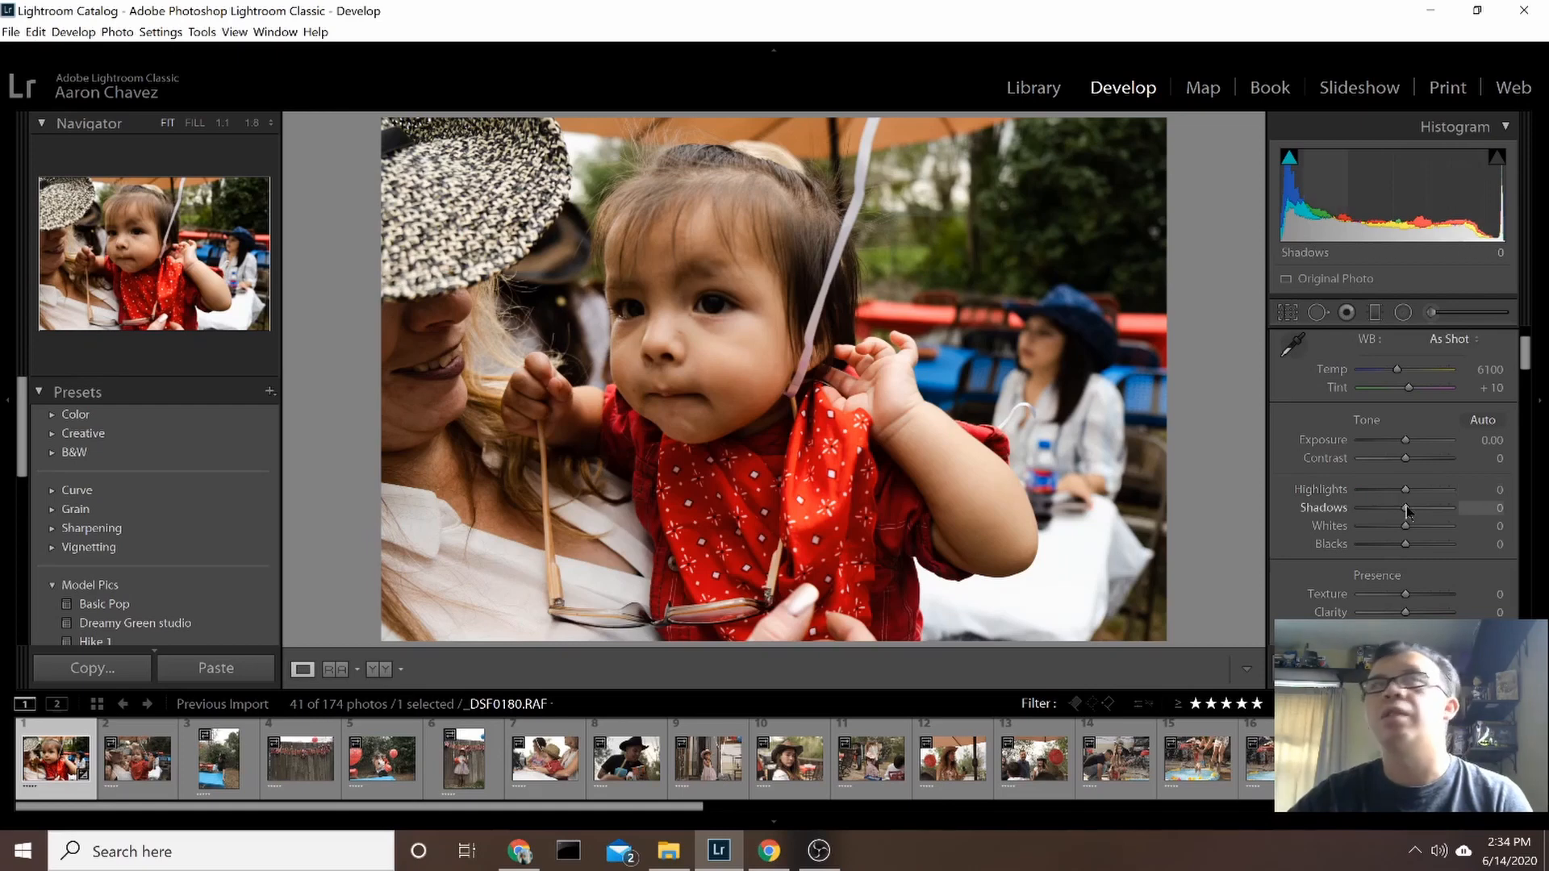
{"action": "left_click_drag", "start_coordinate": [1405, 509], "coordinate": [1420, 509]}
{"action": "left_click_drag", "start_coordinate": [1422, 509], "coordinate": [1424, 520]}
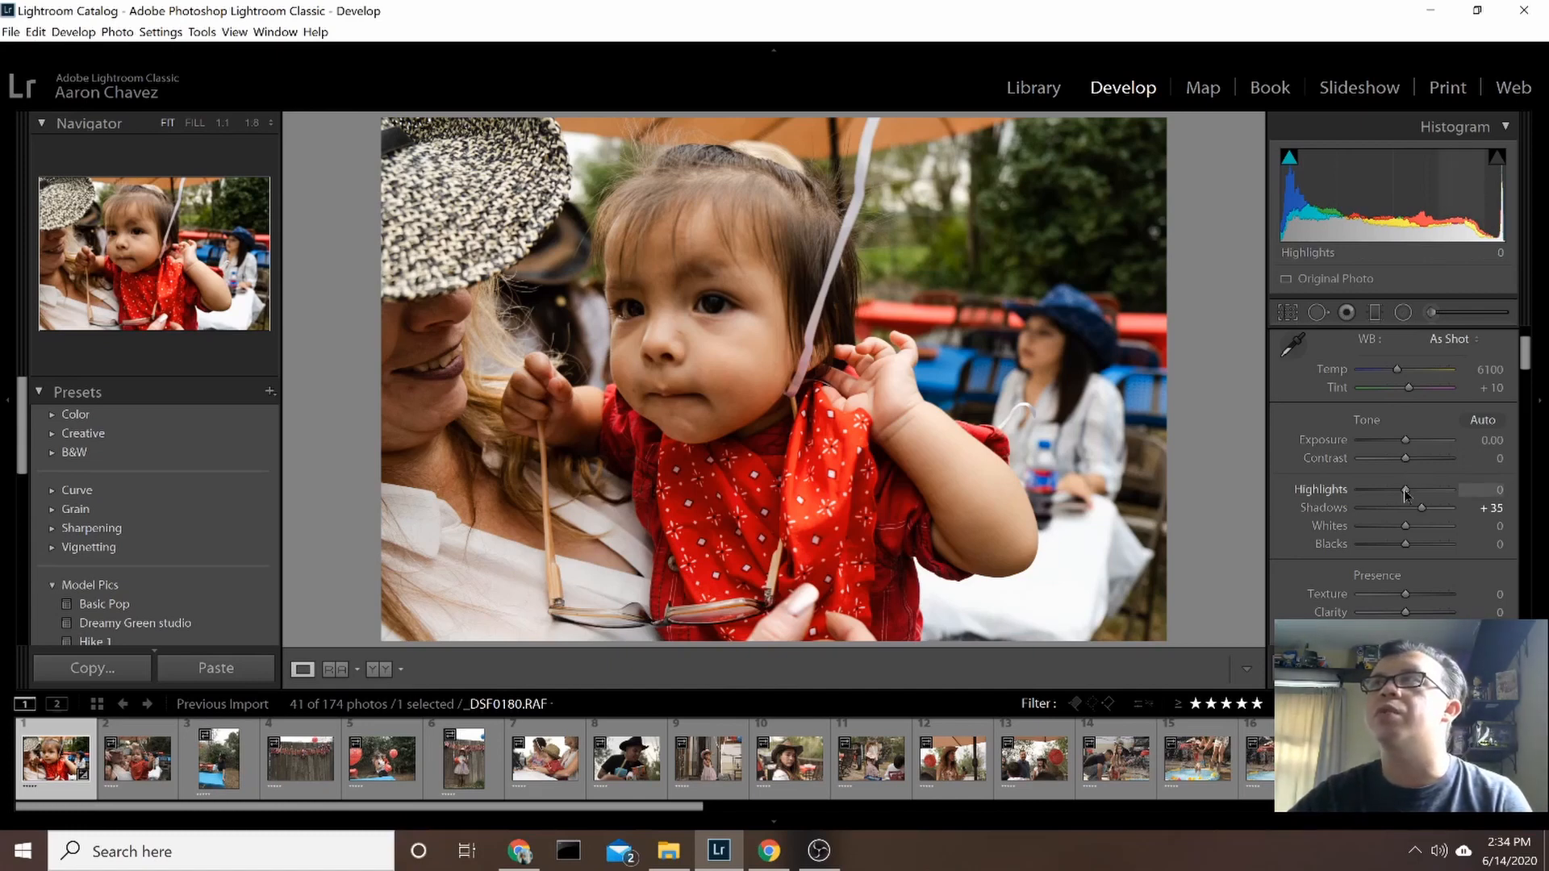
{"action": "left_click_drag", "start_coordinate": [1405, 493], "coordinate": [1416, 529]}
{"action": "double_click", "coordinate": [1417, 529]}
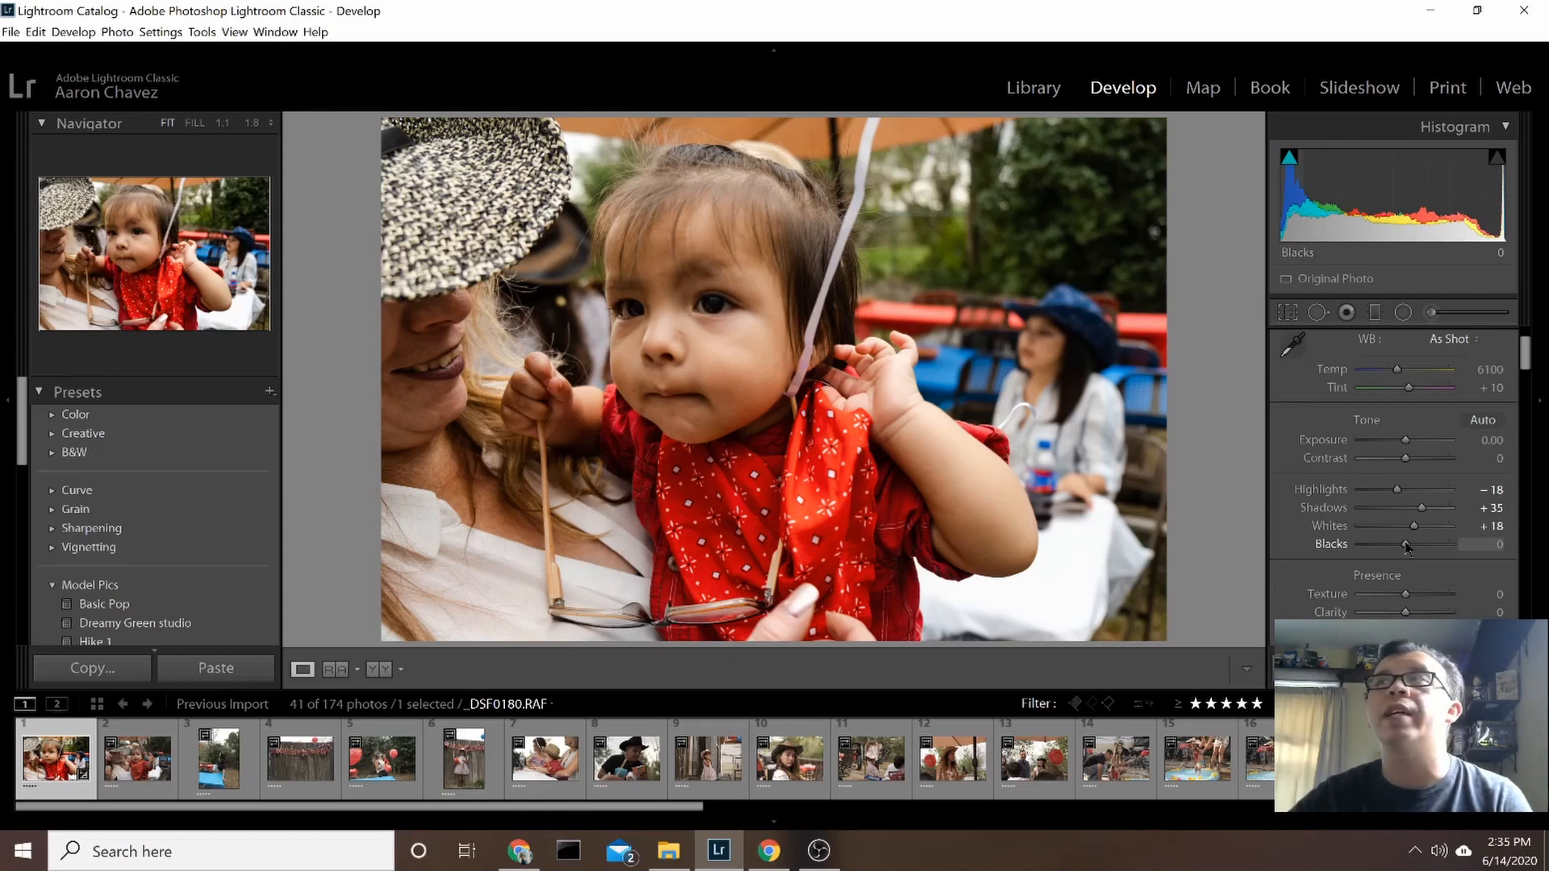
{"action": "left_click_drag", "start_coordinate": [1408, 547], "coordinate": [1405, 549]}
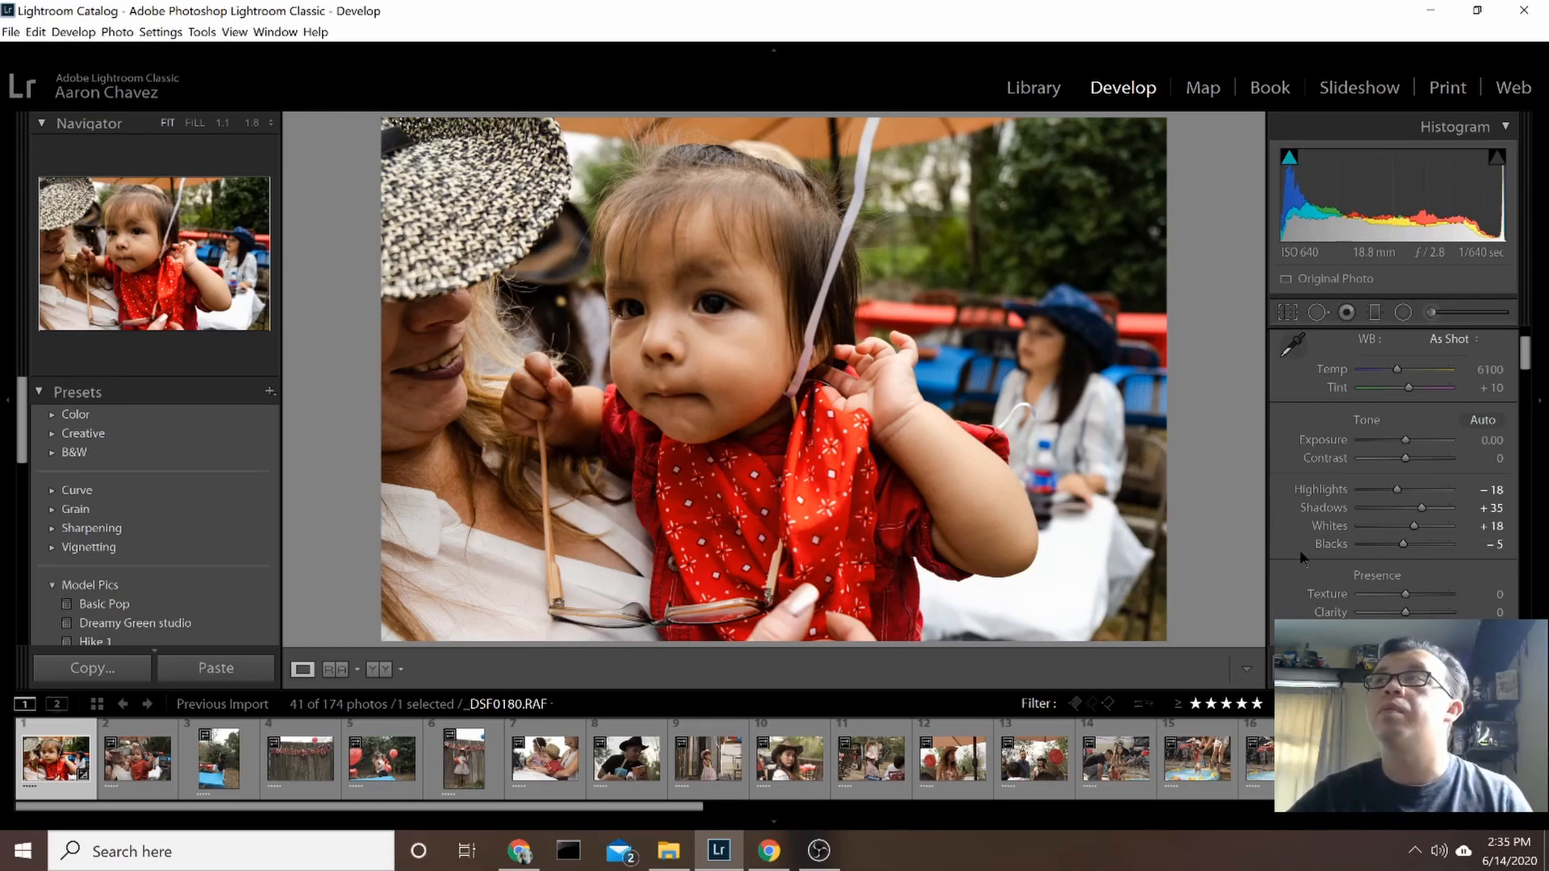
Set Dehaze to +17 and lower Contrast to −12
{"action": "scroll", "coordinate": [1300, 557], "scroll_direction": "down", "scroll_amount": 2}
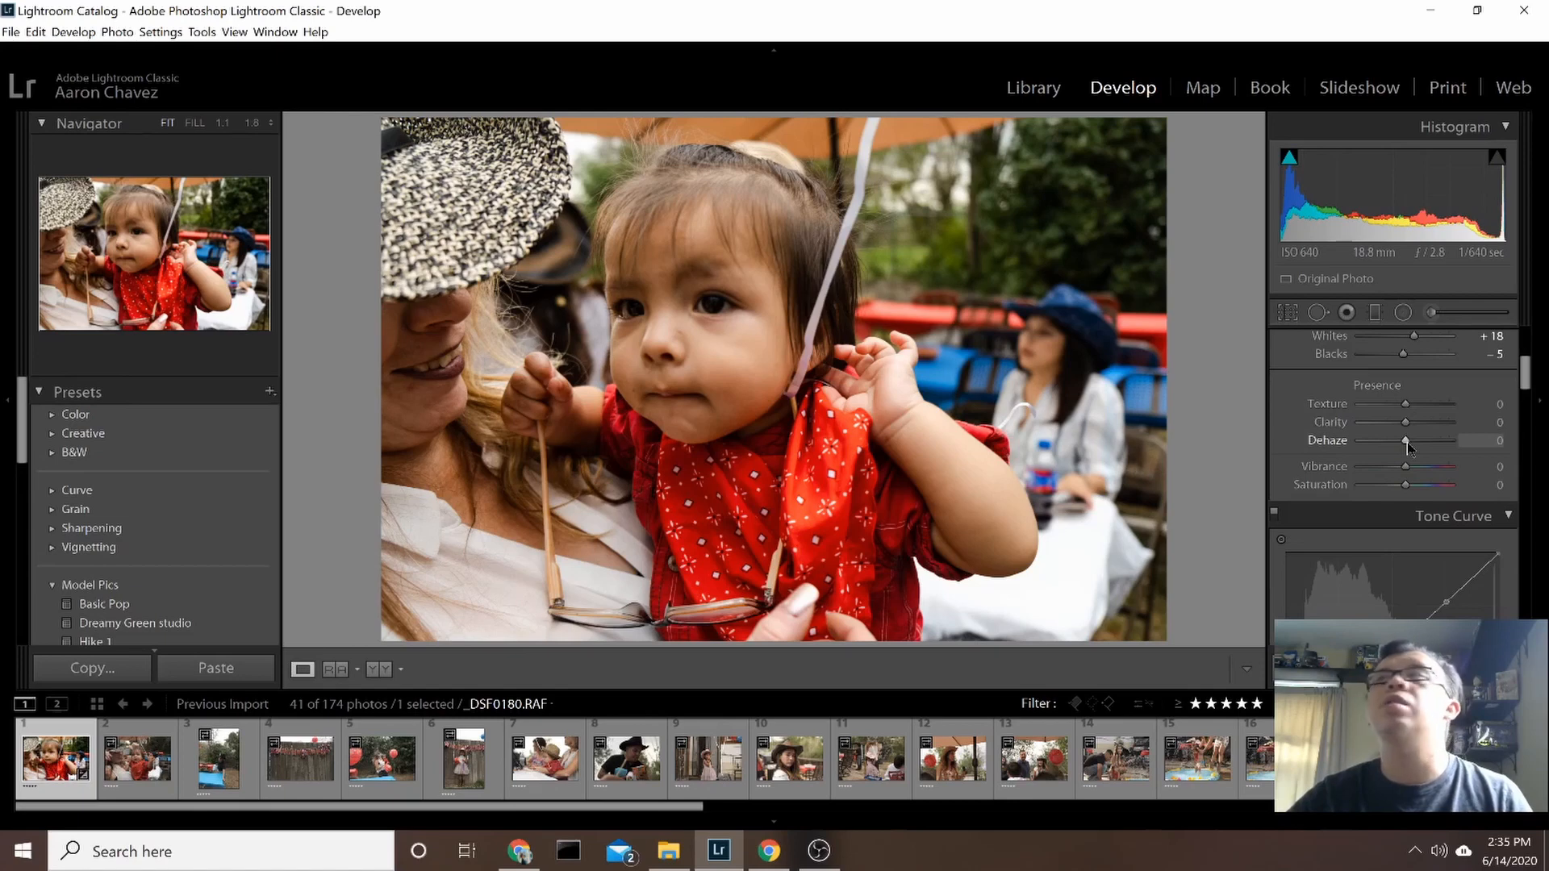
{"action": "left_click_drag", "start_coordinate": [1407, 442], "coordinate": [1419, 448]}
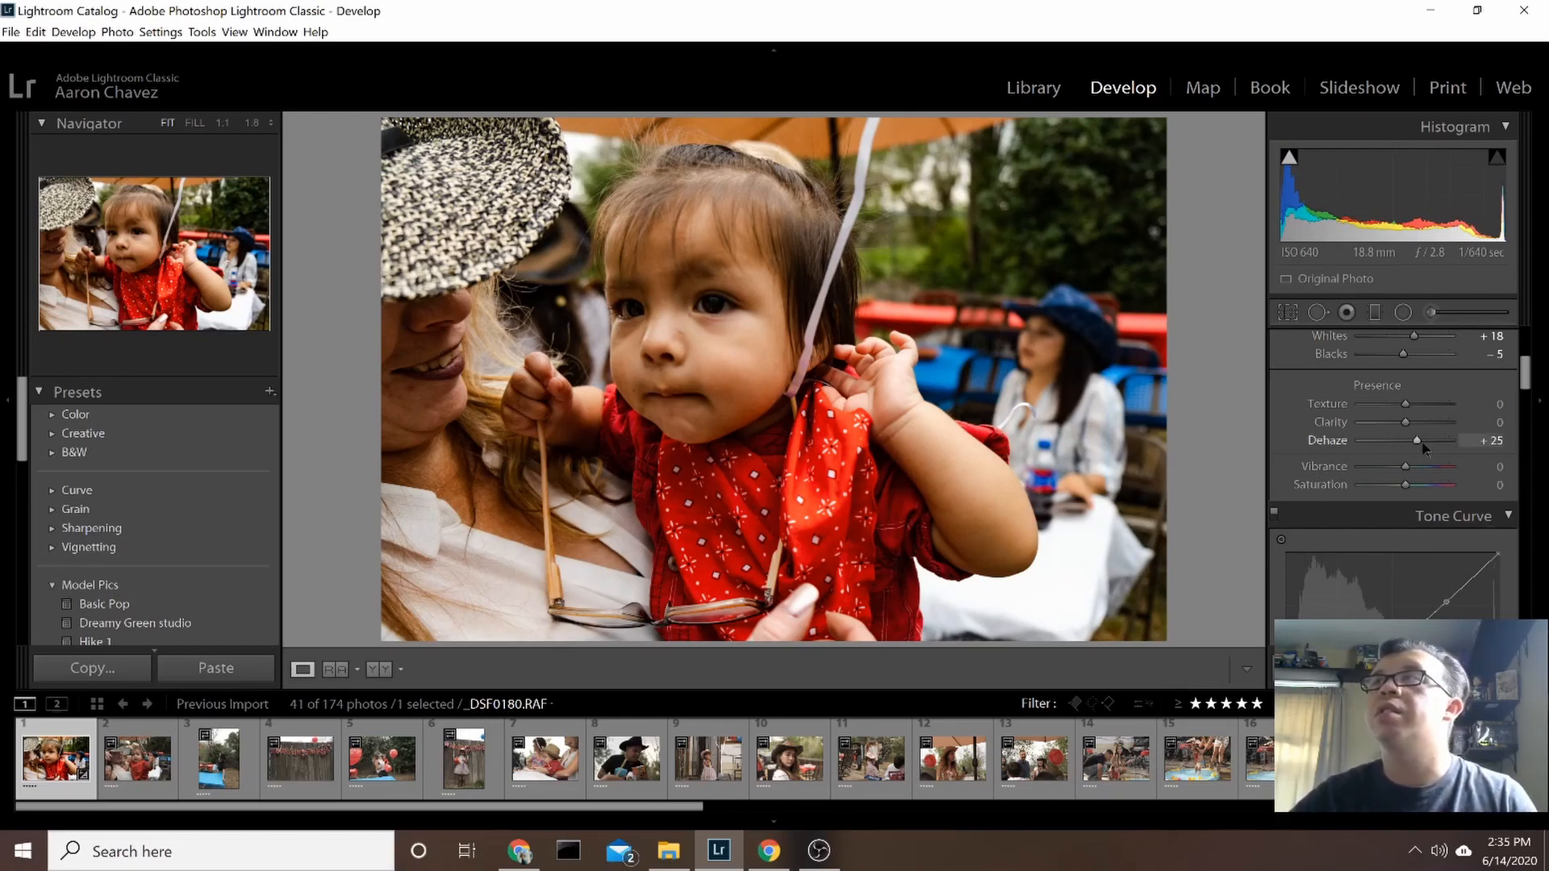
{"action": "left_click_drag", "start_coordinate": [1419, 441], "coordinate": [1416, 445]}
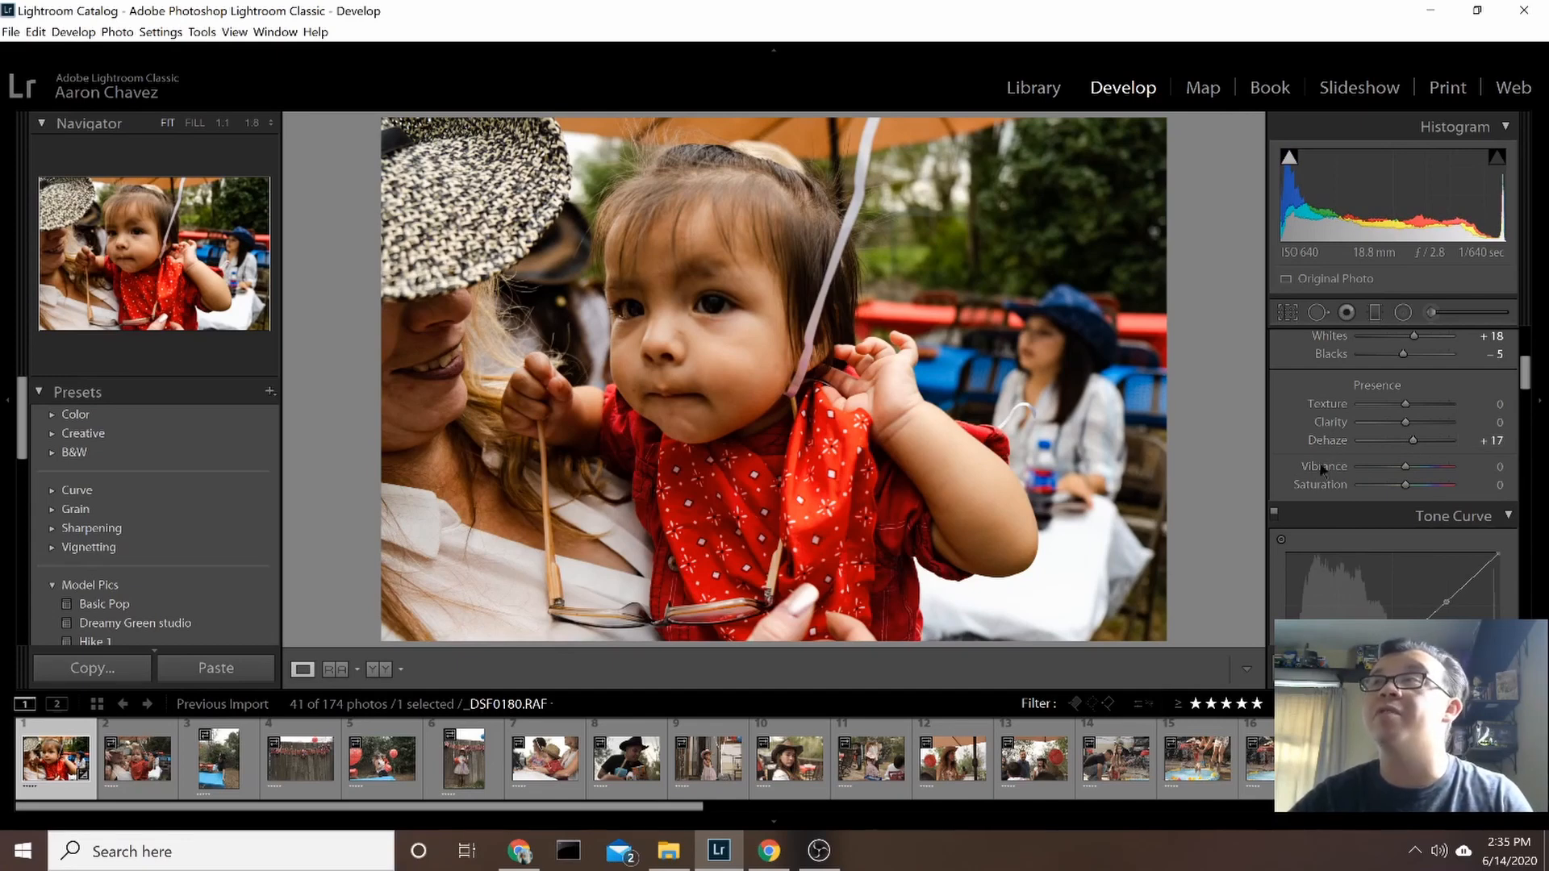
{"action": "scroll", "coordinate": [1363, 471], "scroll_direction": "up", "scroll_amount": 2}
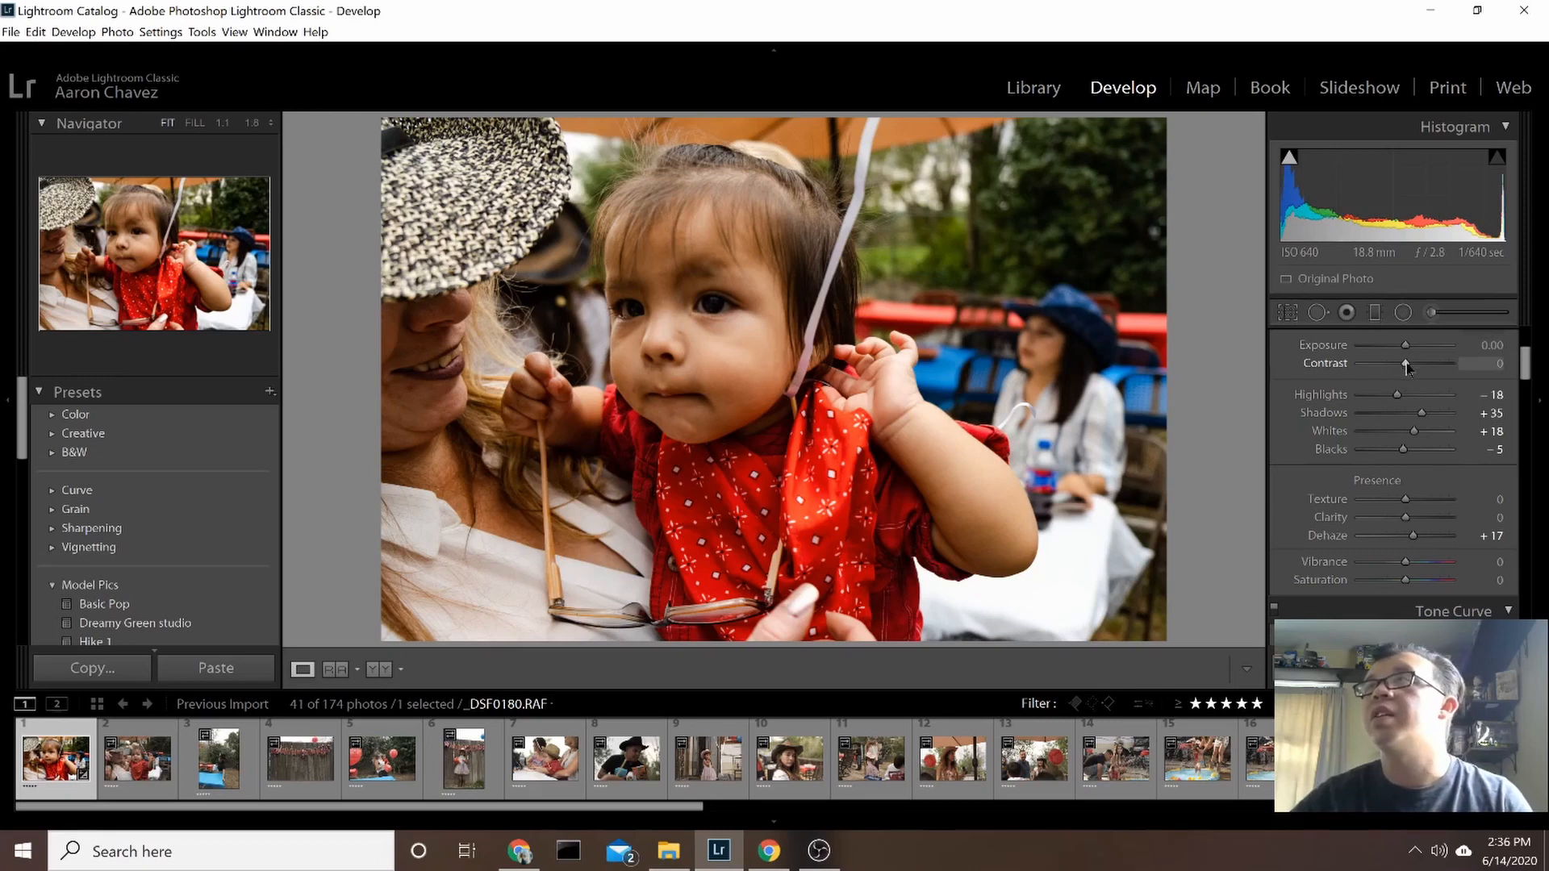
{"action": "left_click_drag", "start_coordinate": [1406, 368], "coordinate": [1404, 369]}
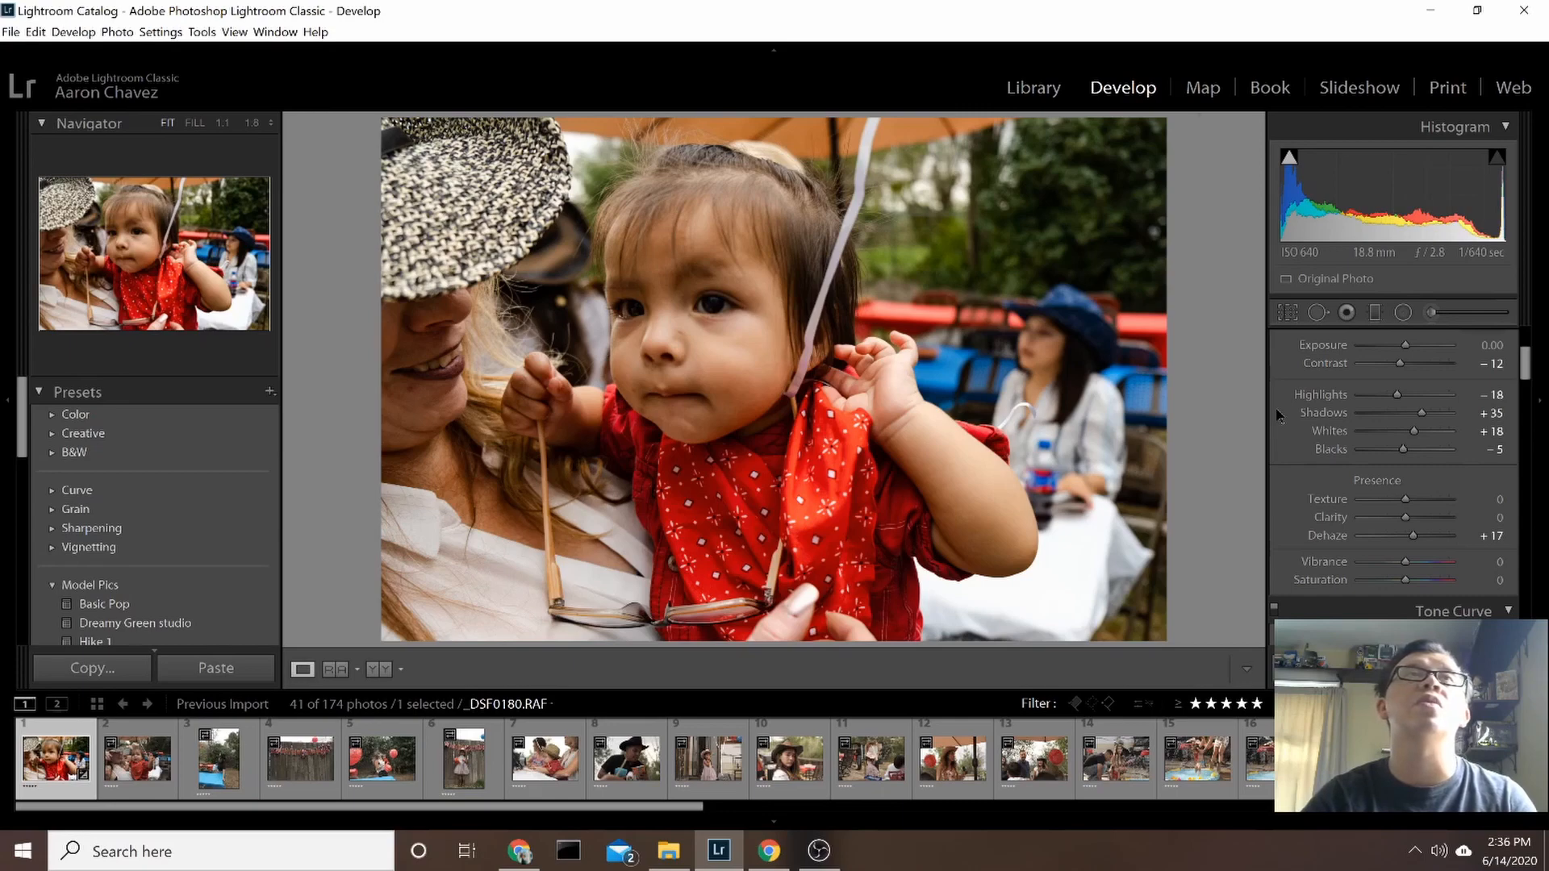
Compare the edit with the before view, and raise Shadows to +39 and Exposure to +0.09
{"action": "key", "text": "backslash"}
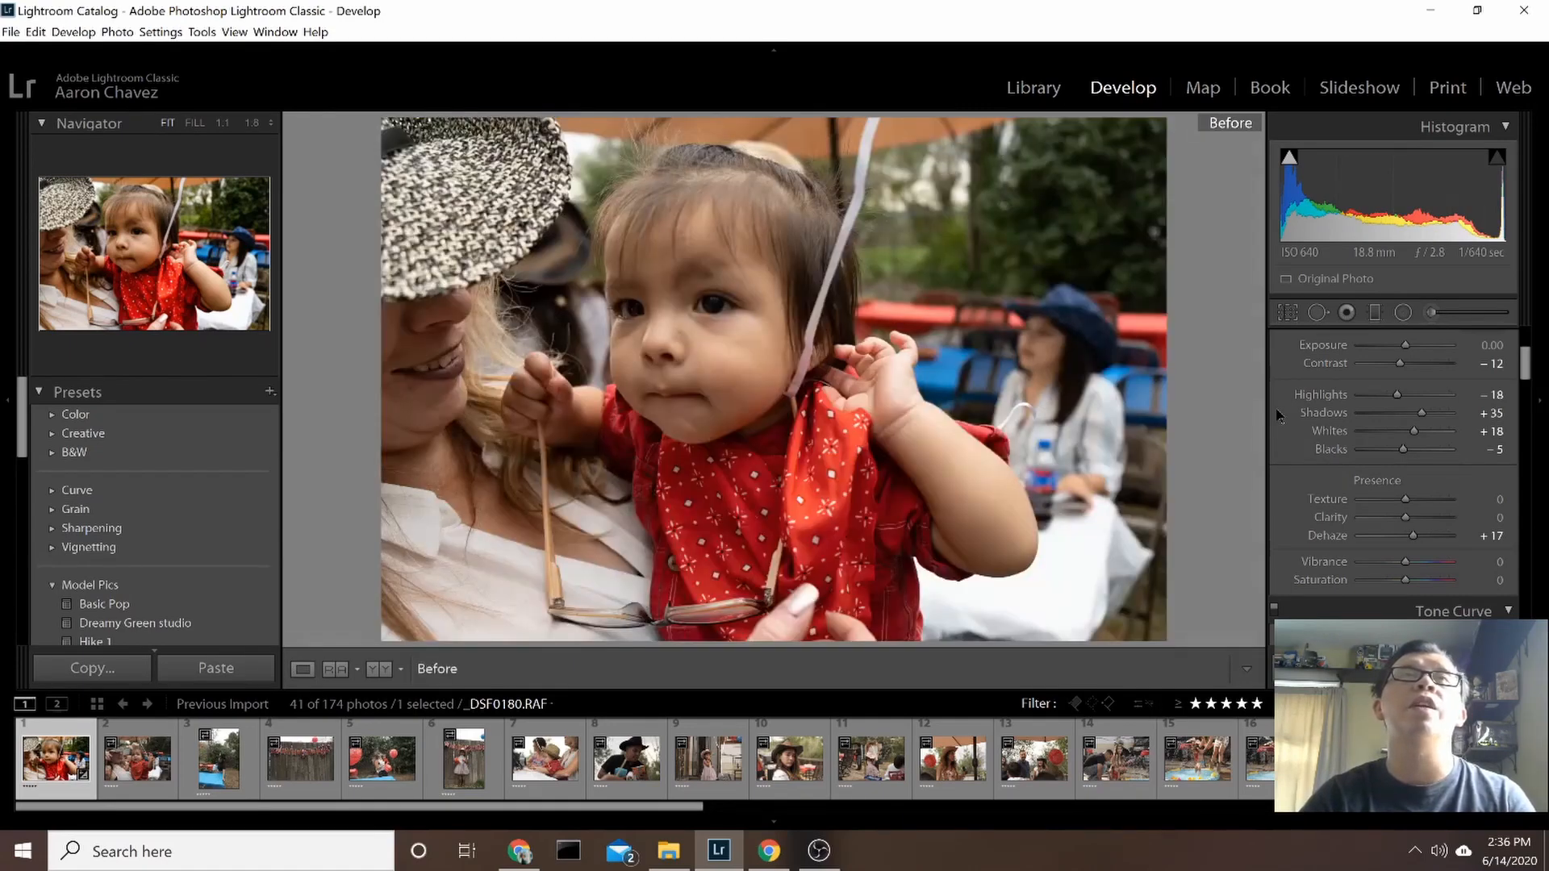
{"action": "key", "text": "backslash"}
{"action": "key", "text": "backslash"}
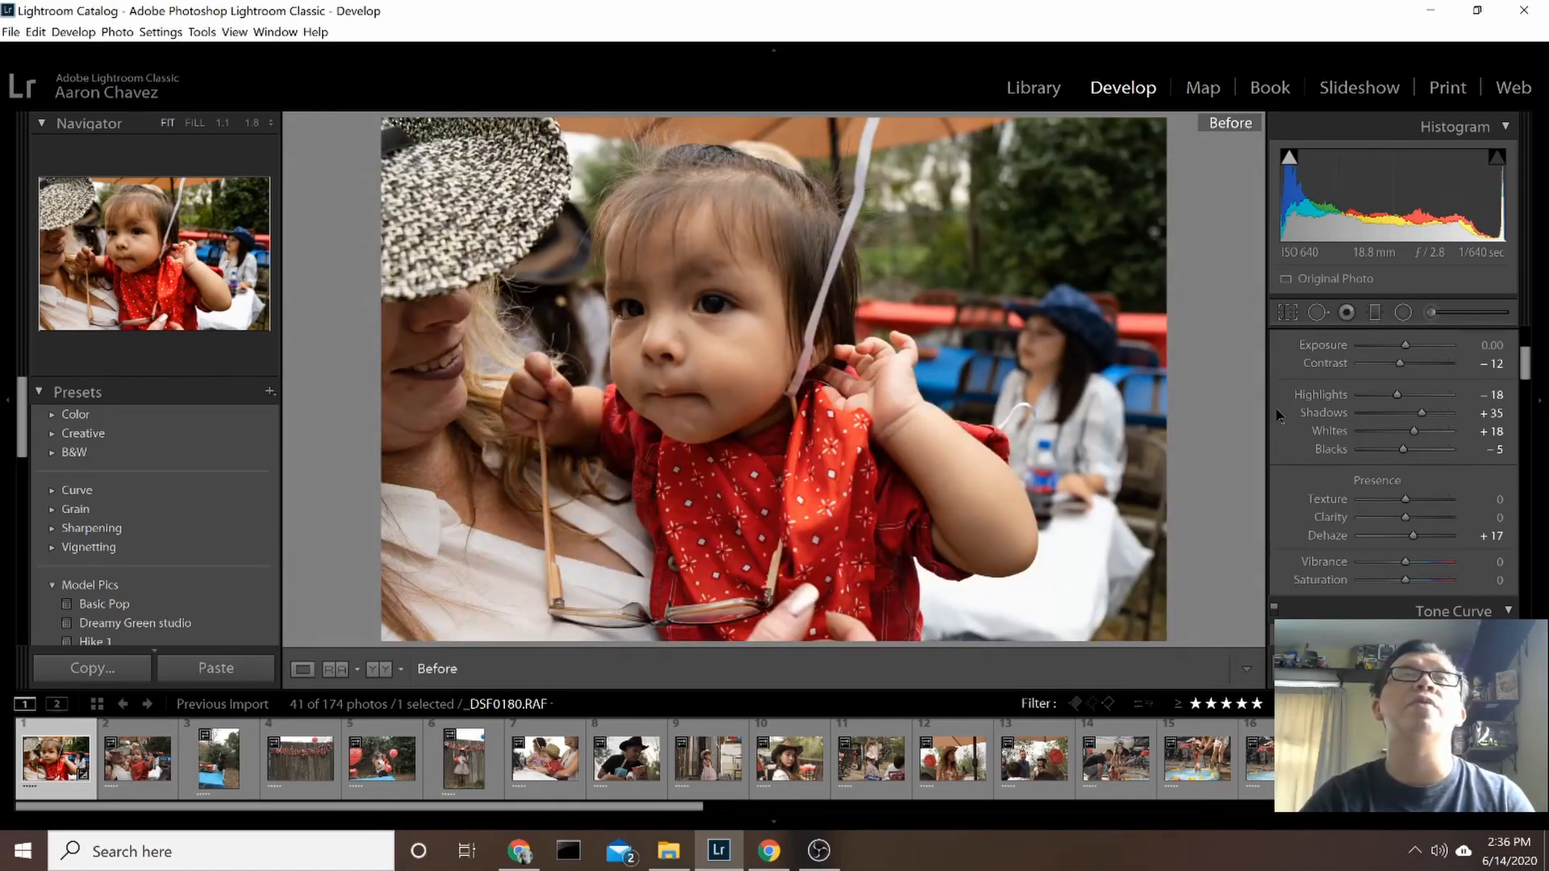
{"action": "key", "text": "backslash"}
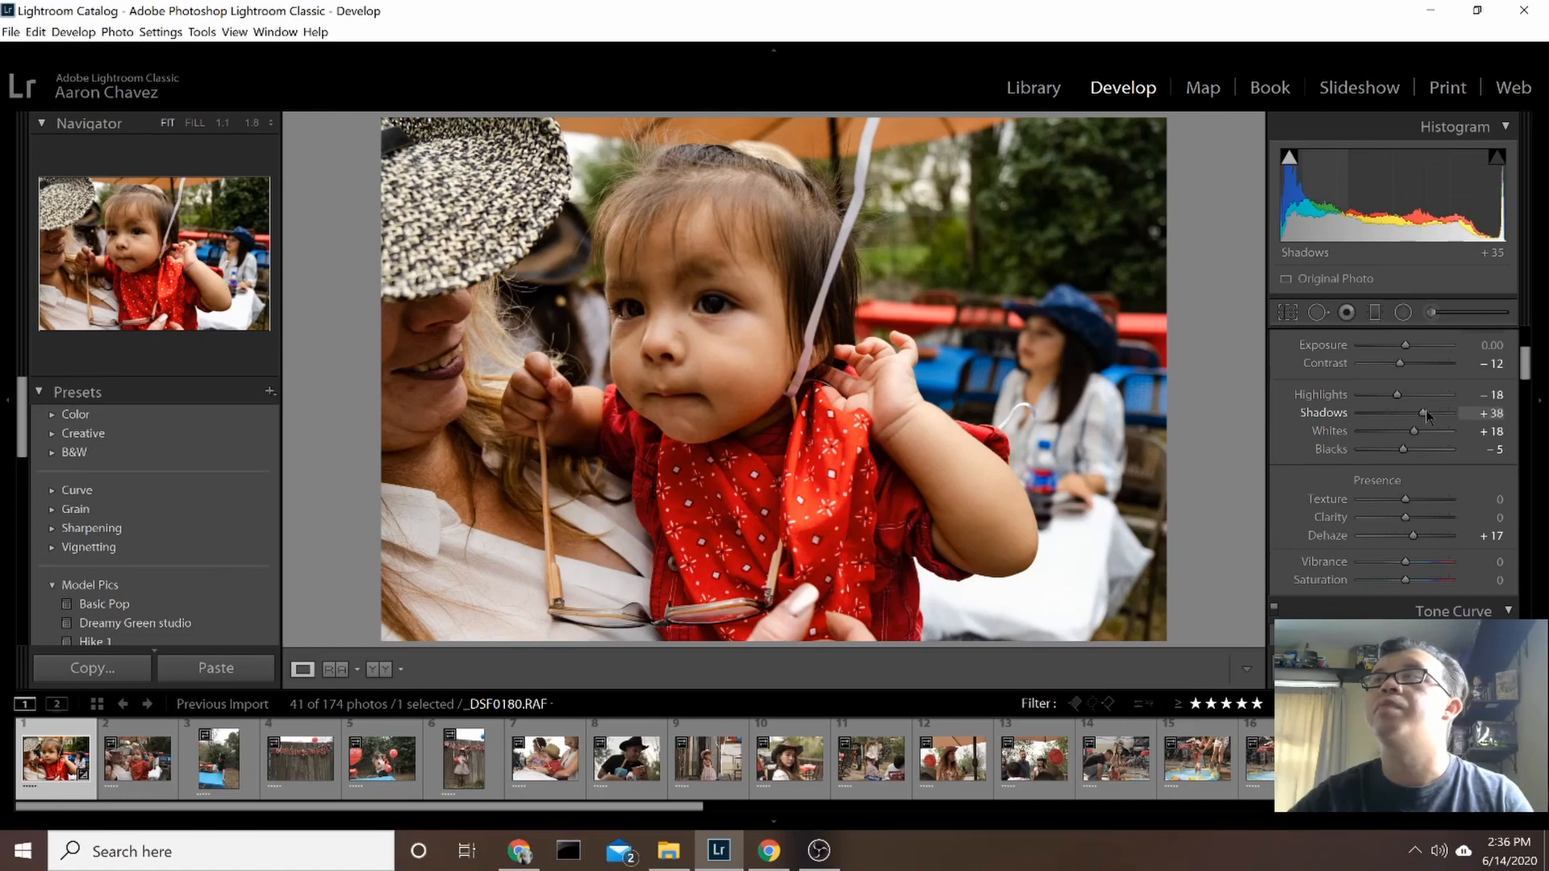
{"action": "left_click_drag", "start_coordinate": [1426, 412], "coordinate": [1421, 415]}
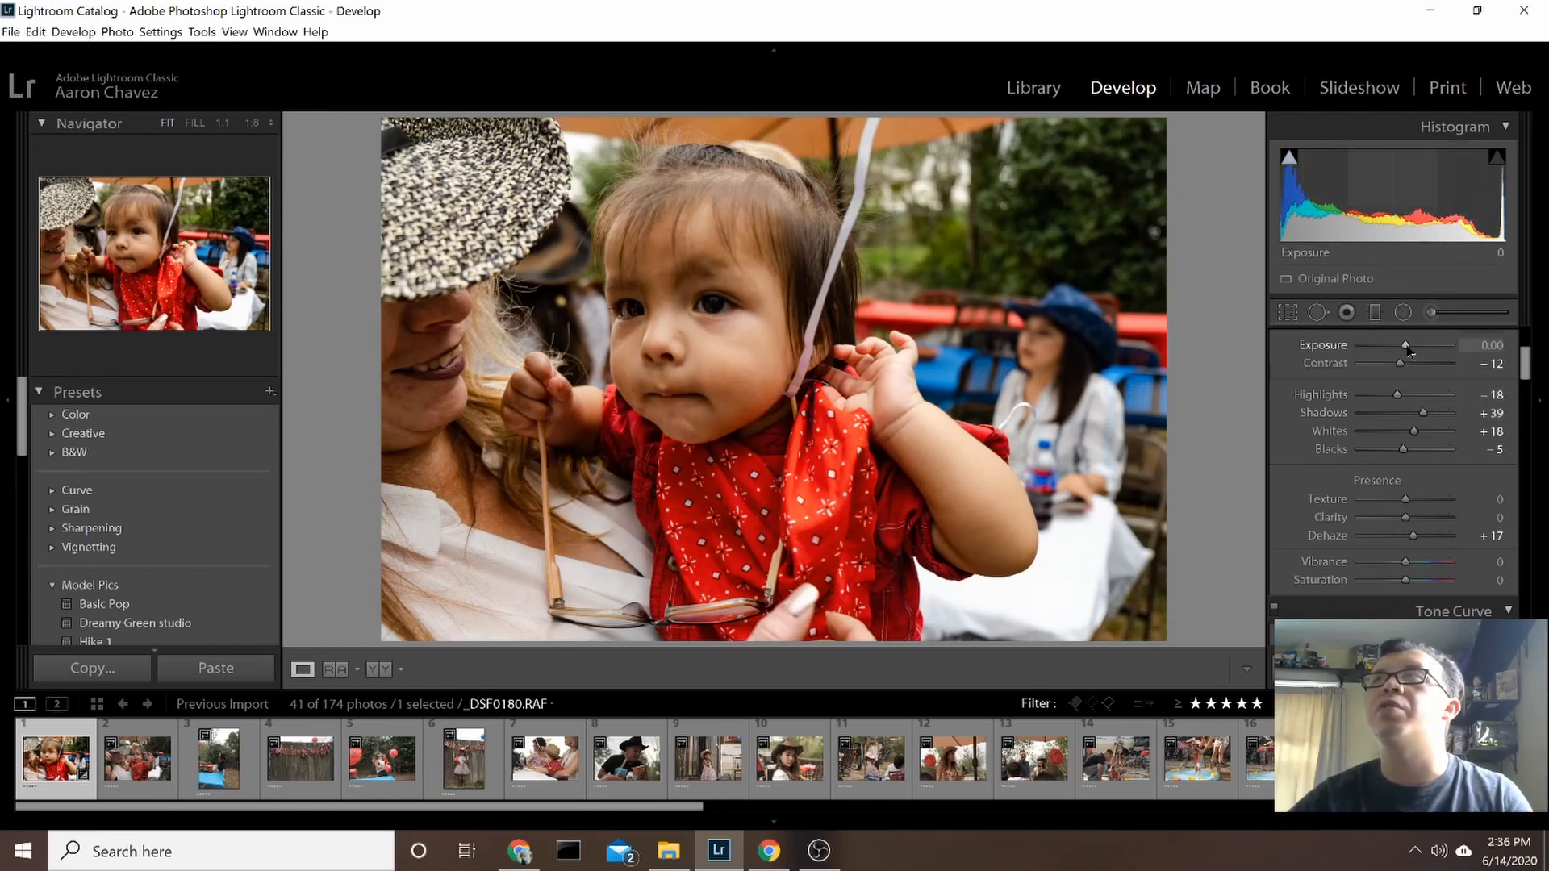
{"action": "left_click_drag", "start_coordinate": [1406, 347], "coordinate": [1408, 348]}
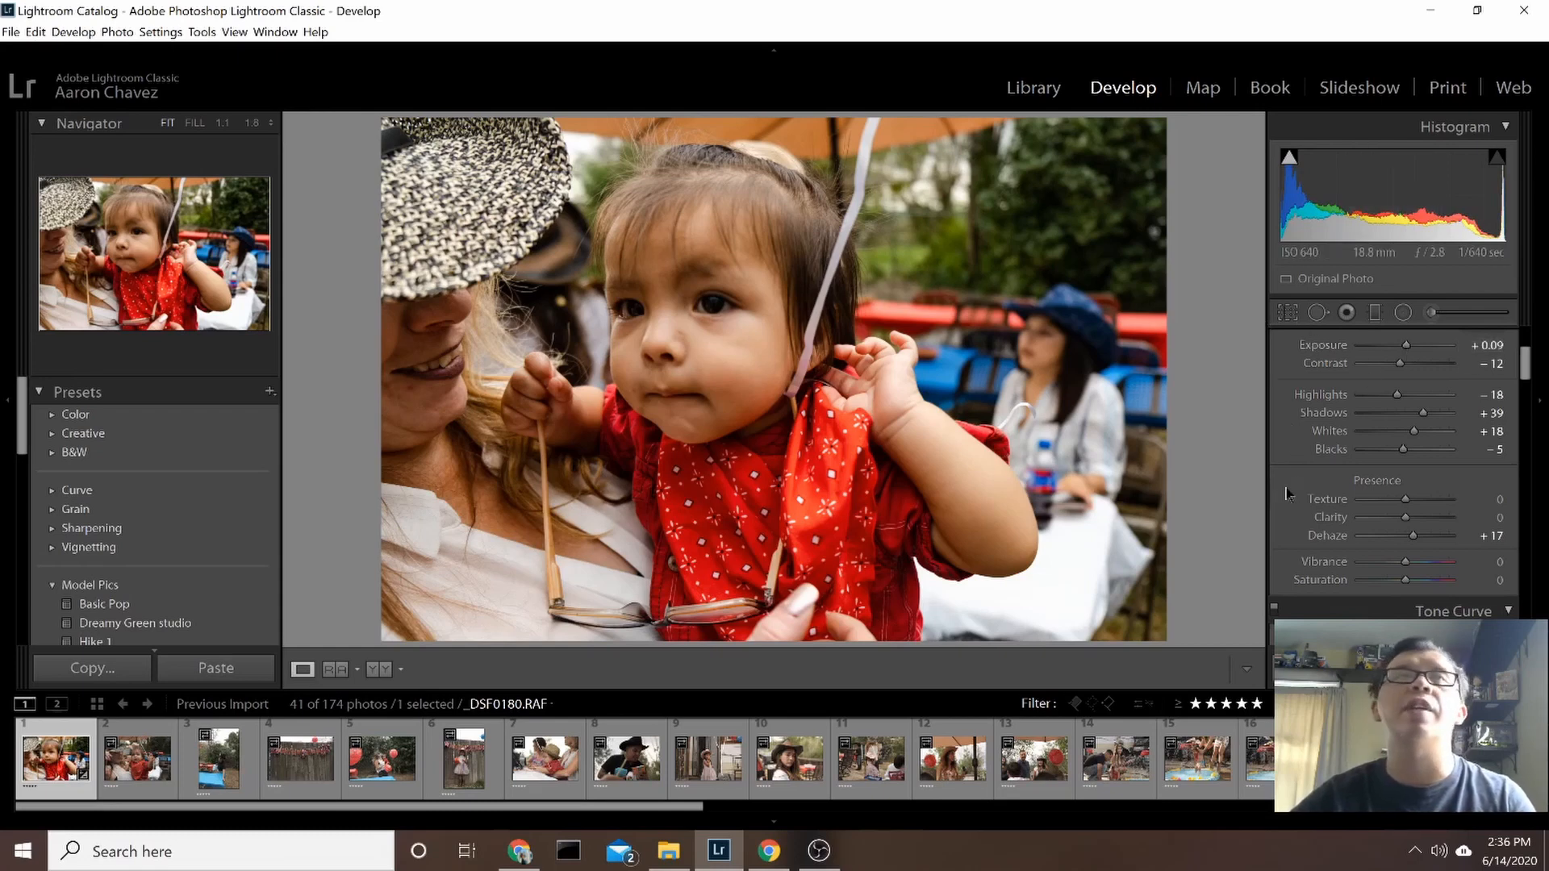
Switch between the before and after views to check the tone adjustments made so far
{"action": "scroll", "coordinate": [1290, 496], "scroll_direction": "down", "scroll_amount": 5}
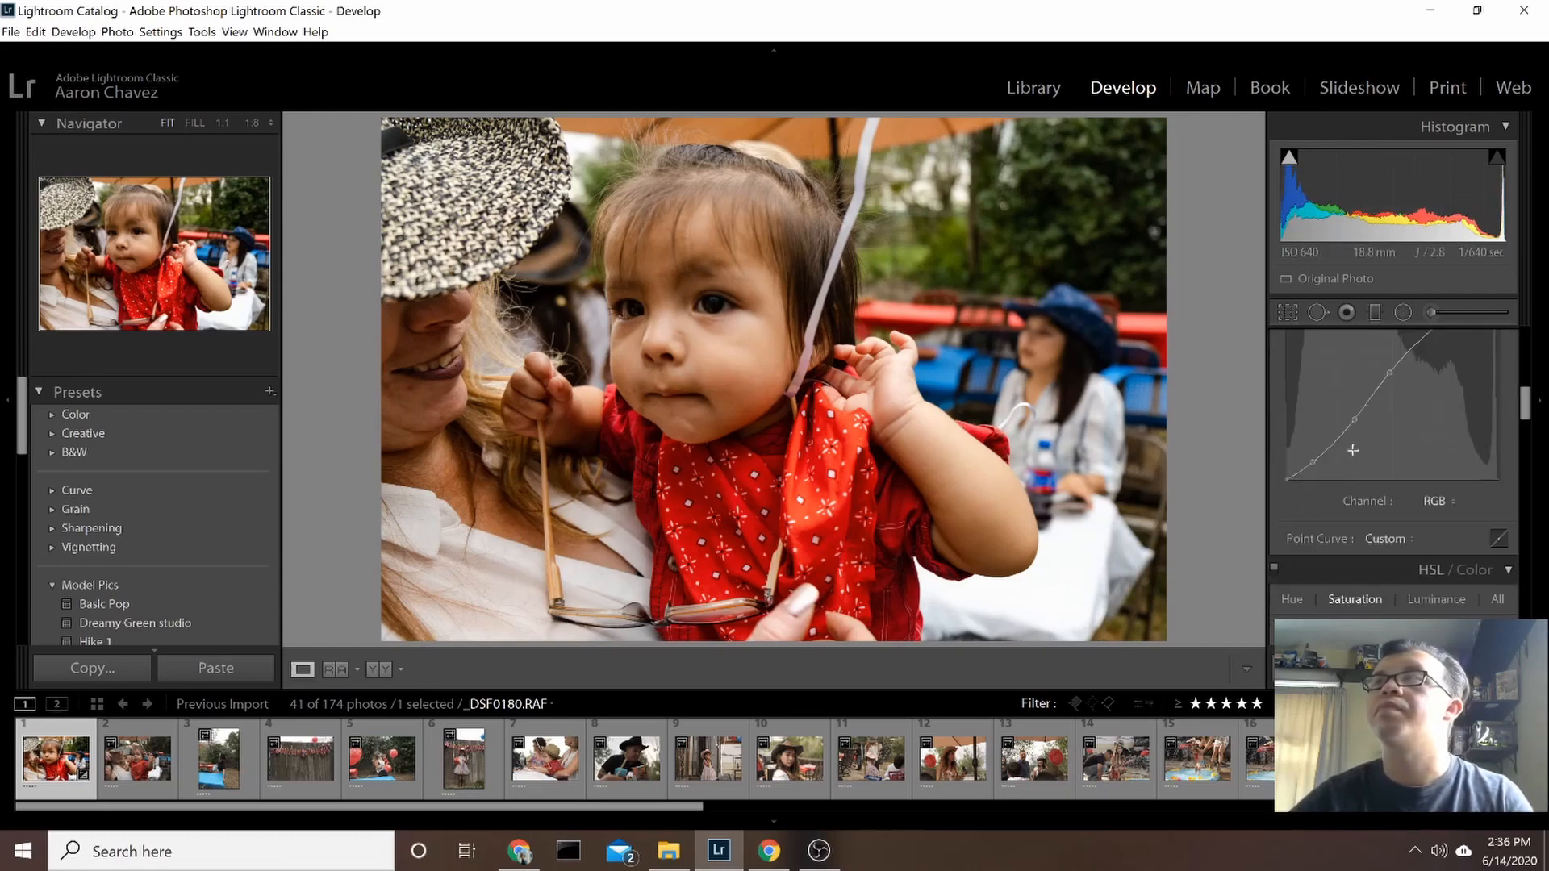
{"action": "scroll", "coordinate": [1354, 442], "scroll_direction": "down", "scroll_amount": 1}
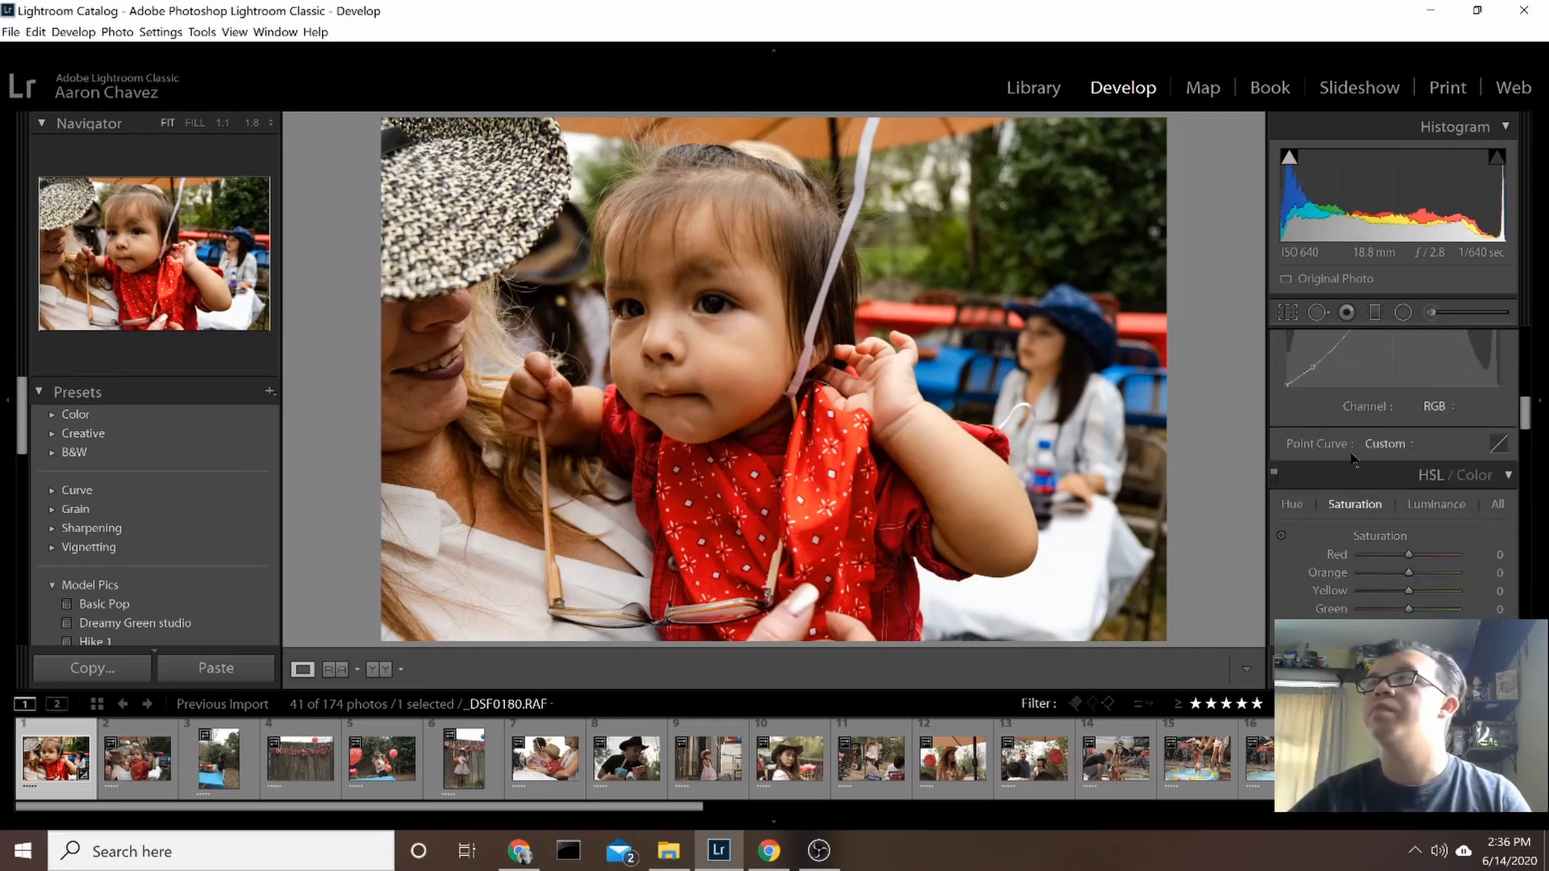
{"action": "key", "text": "backslash"}
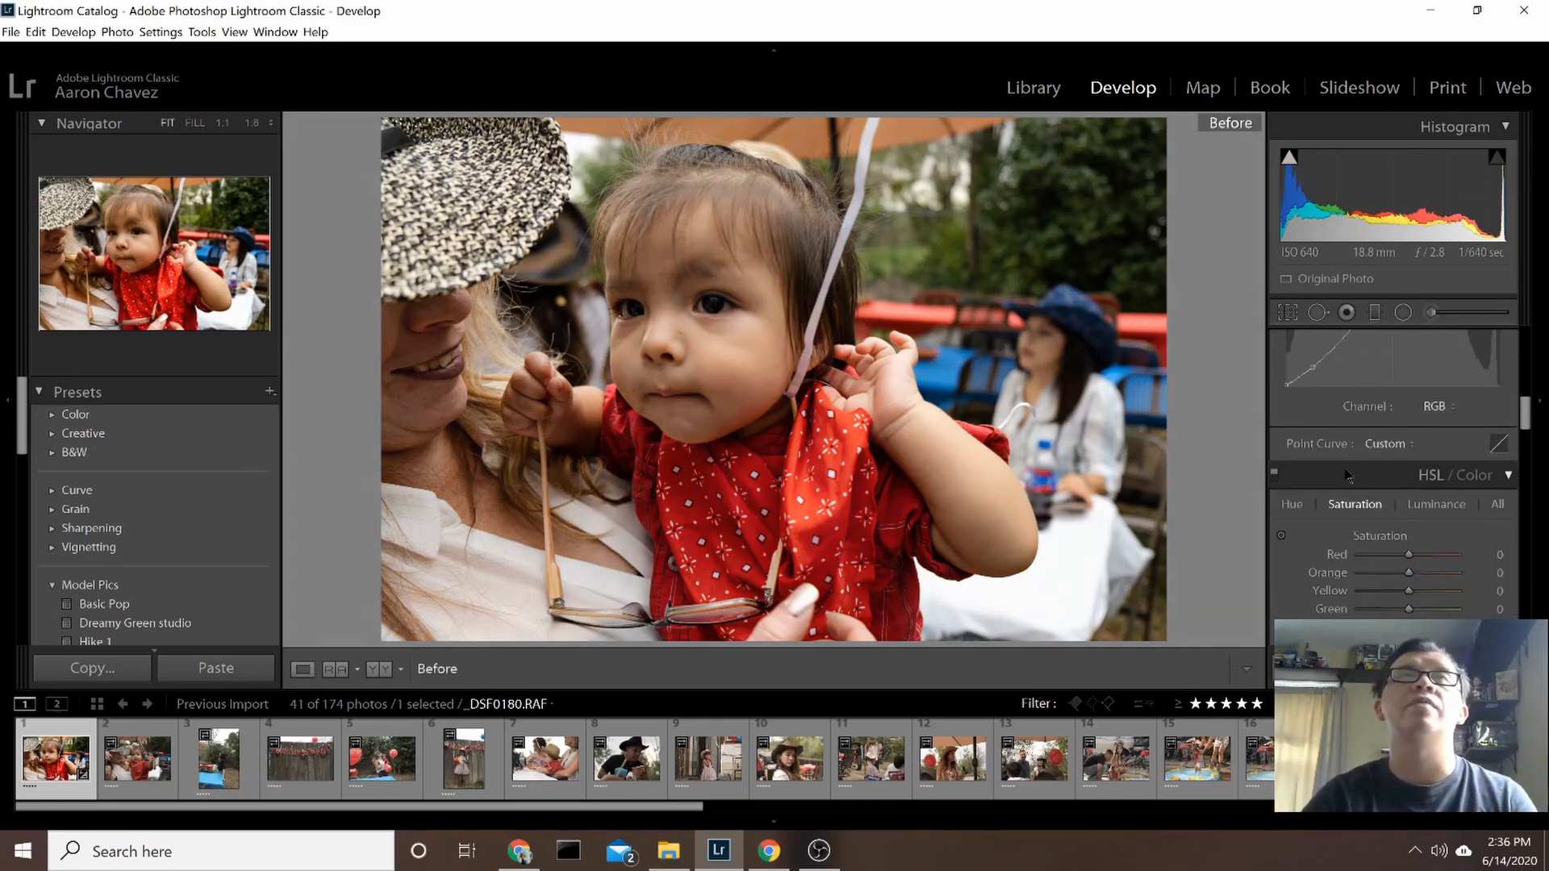
{"action": "key", "text": "backslash"}
{"action": "key", "text": "backslash"}
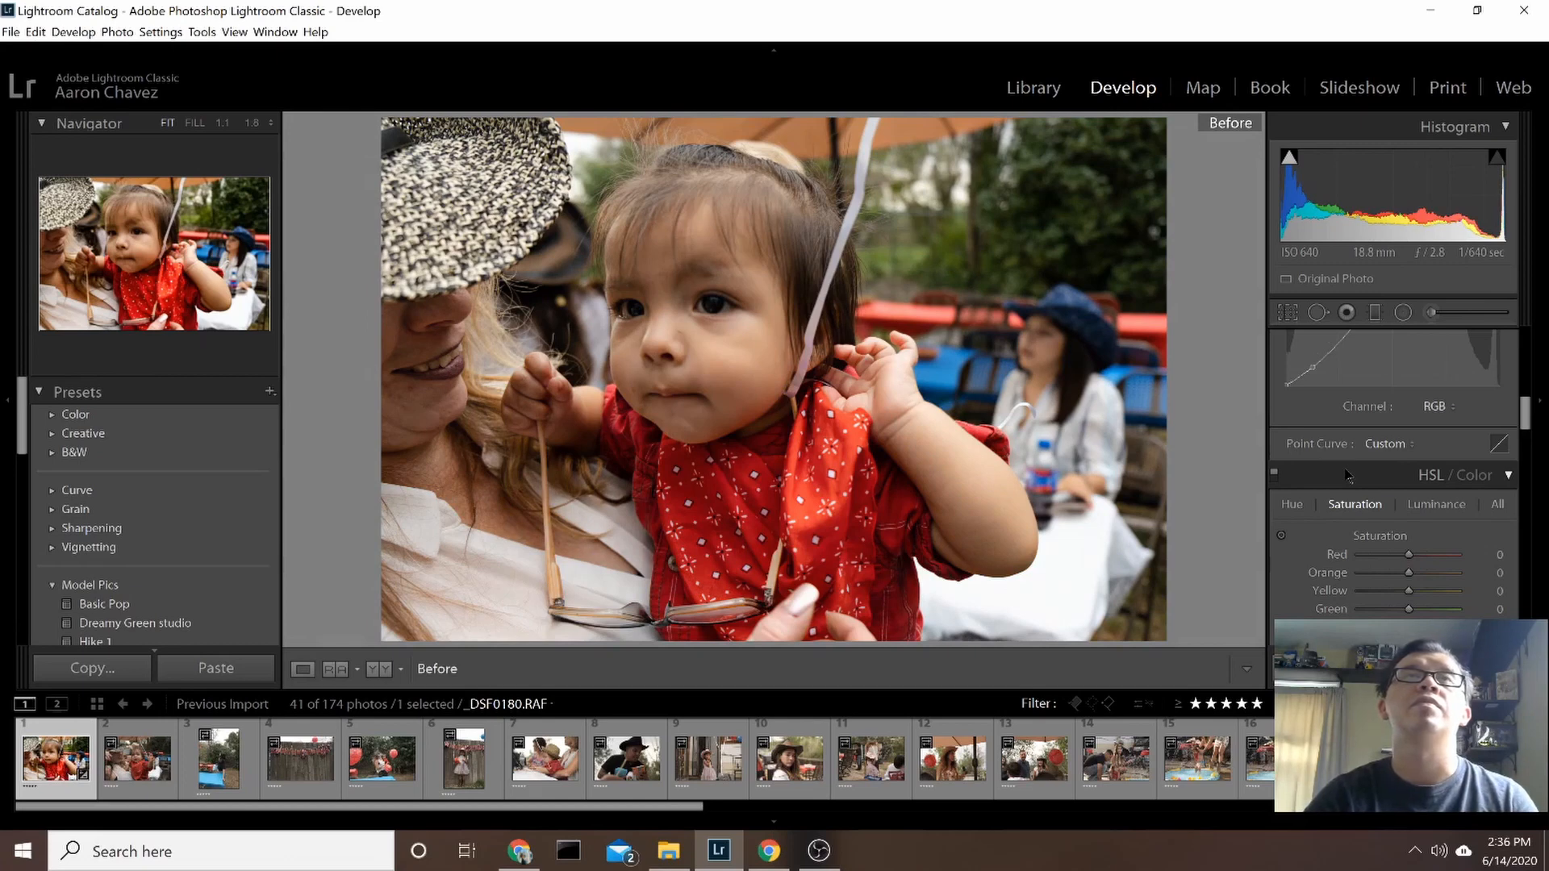
{"action": "key", "text": "backslash"}
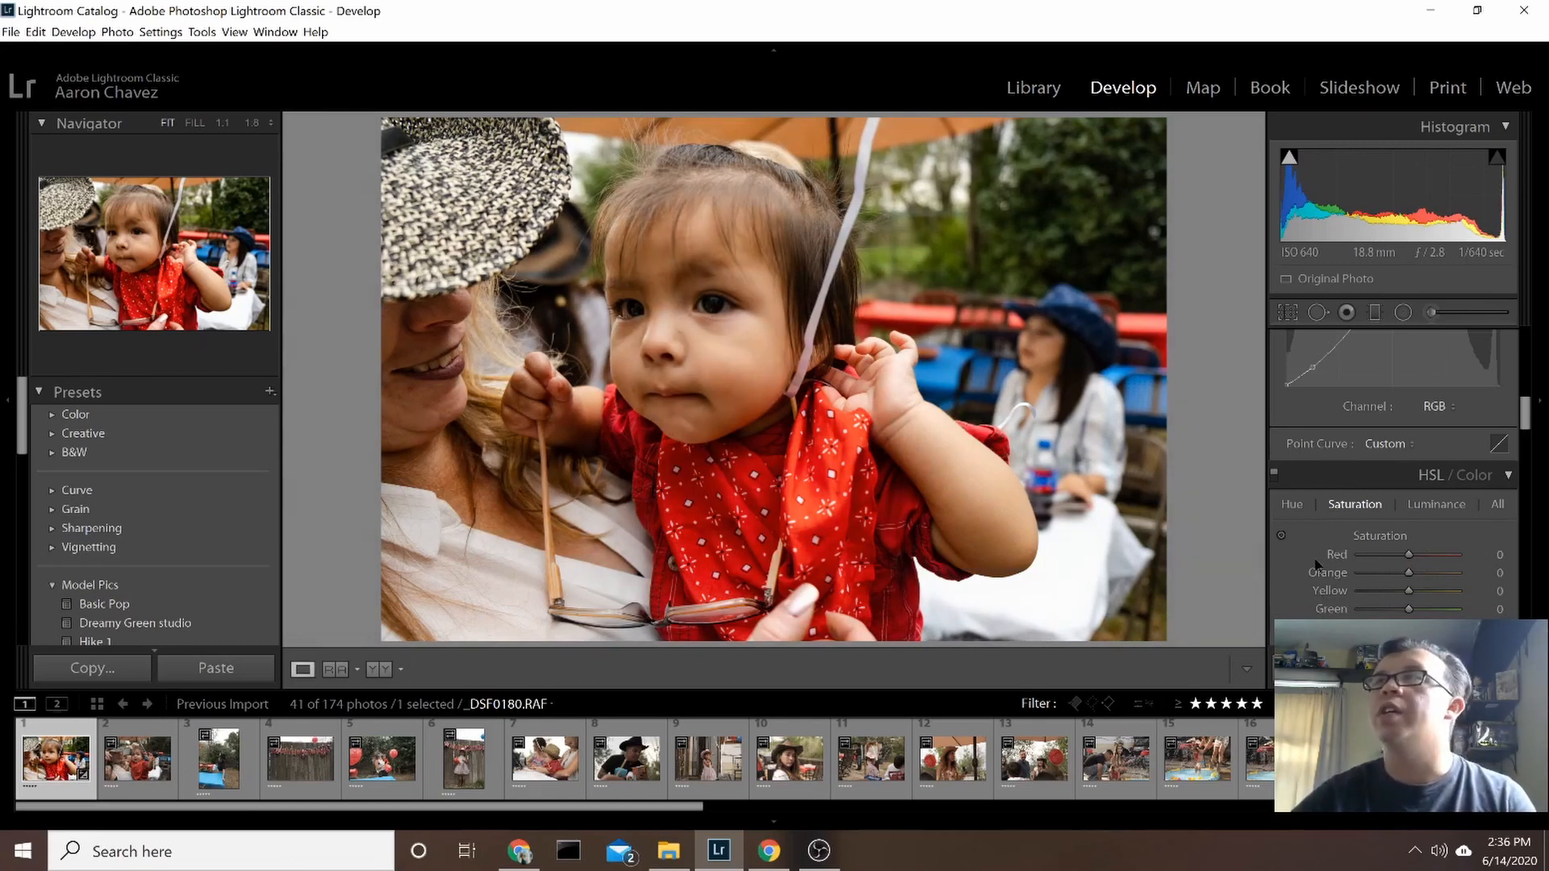
Set the HSL luminance of Red to −9 and Orange to +7, and compare the result with the before view
{"action": "scroll", "coordinate": [1317, 563], "scroll_direction": "down", "scroll_amount": 1}
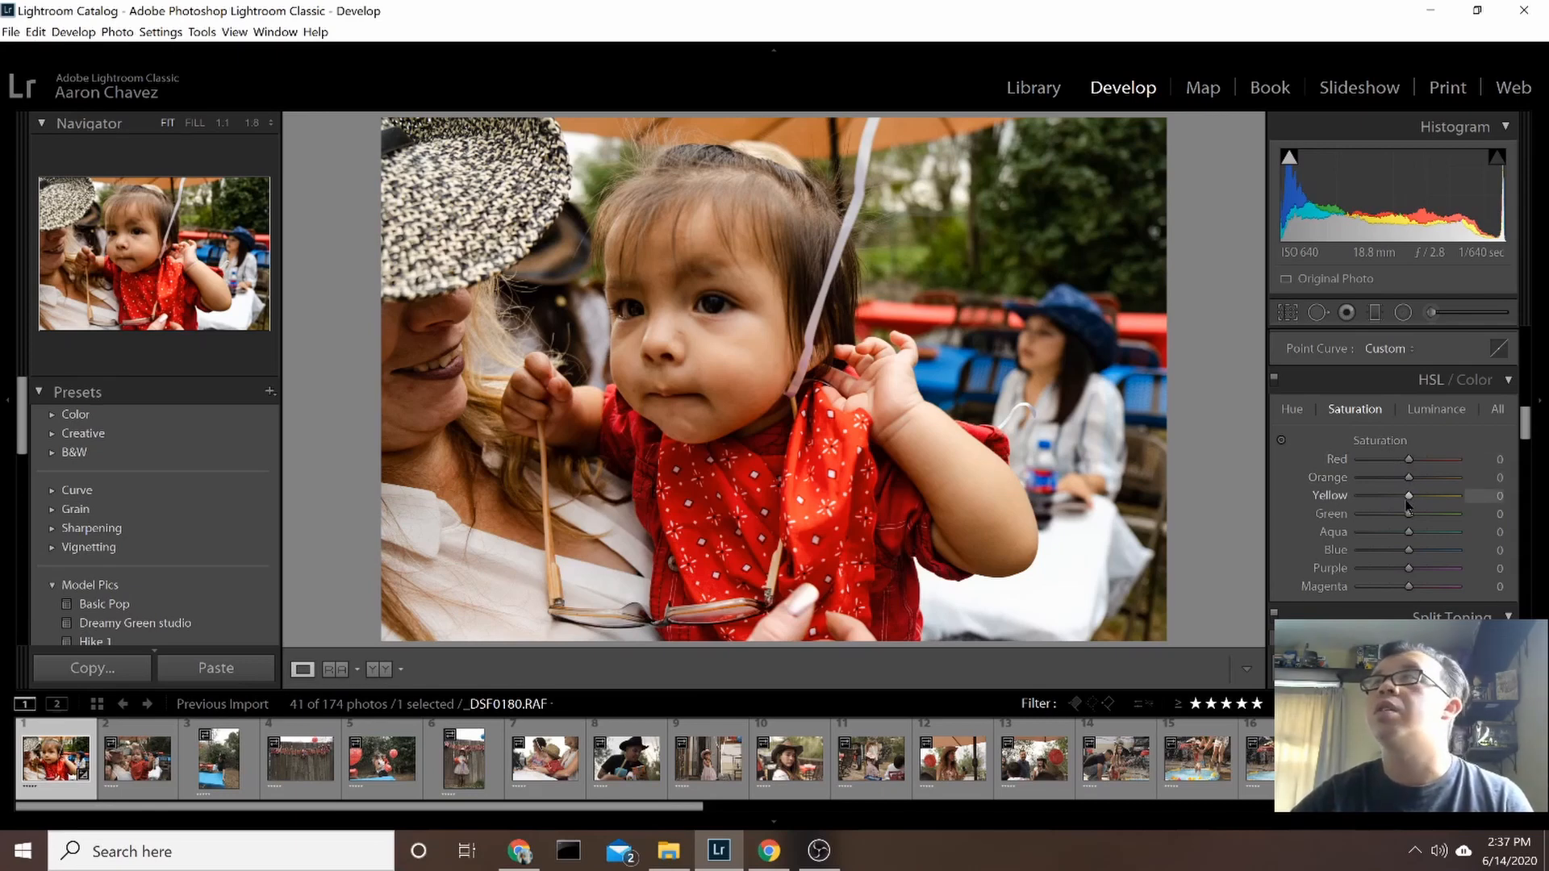
{"action": "left_click", "coordinate": [1435, 409]}
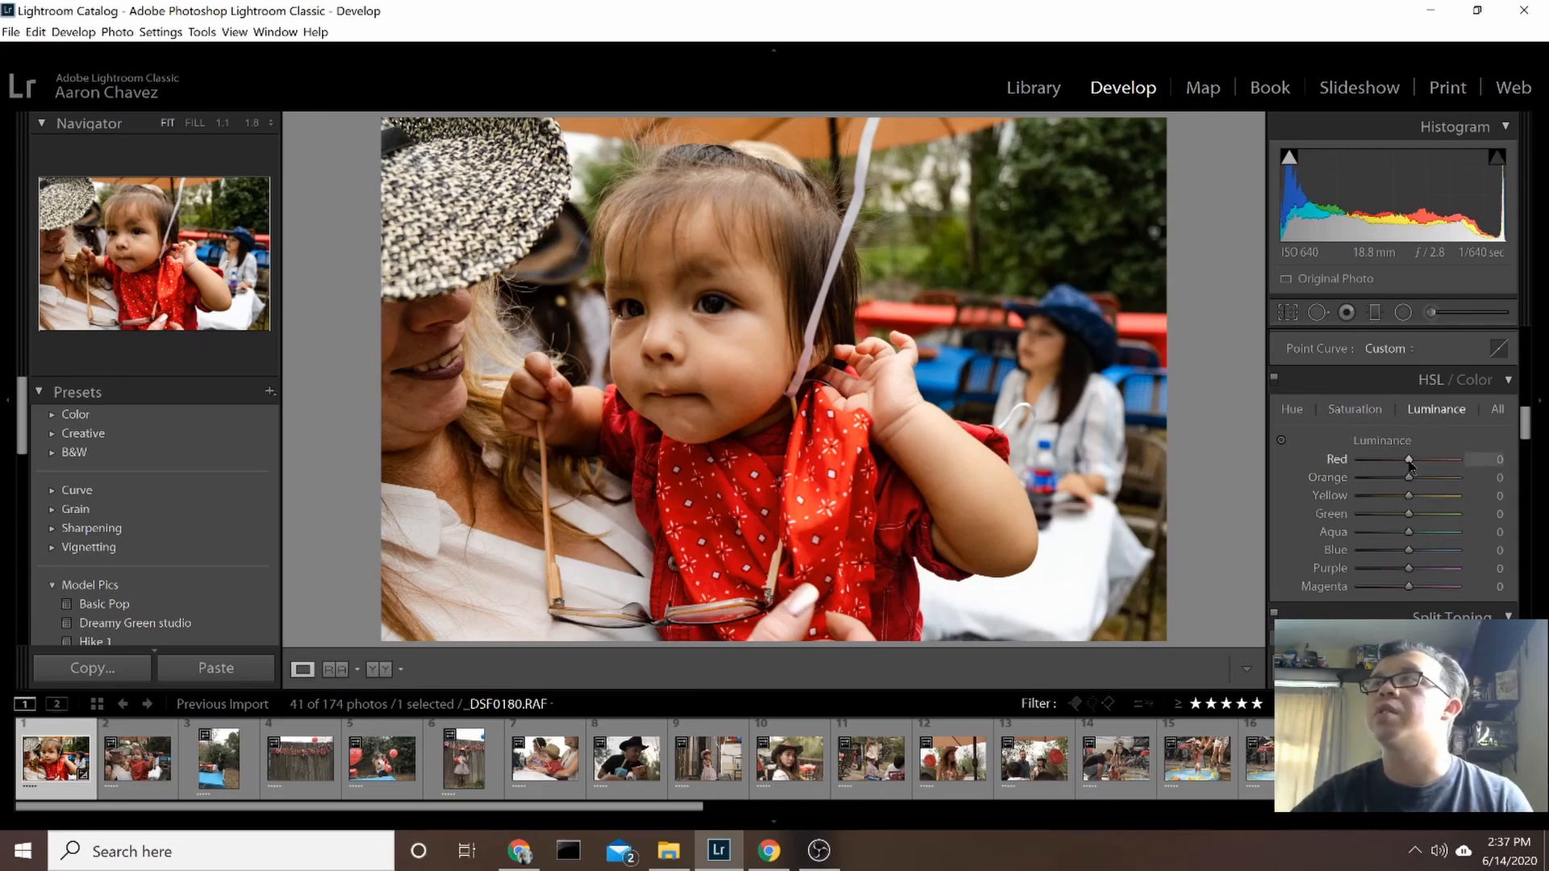
{"action": "mouse_move", "coordinate": [1409, 461]}
{"action": "left_mouse_down"}
{"action": "mouse_move", "coordinate": [1527, 458]}
{"action": "mouse_move", "coordinate": [1408, 470]}
{"action": "left_mouse_up"}
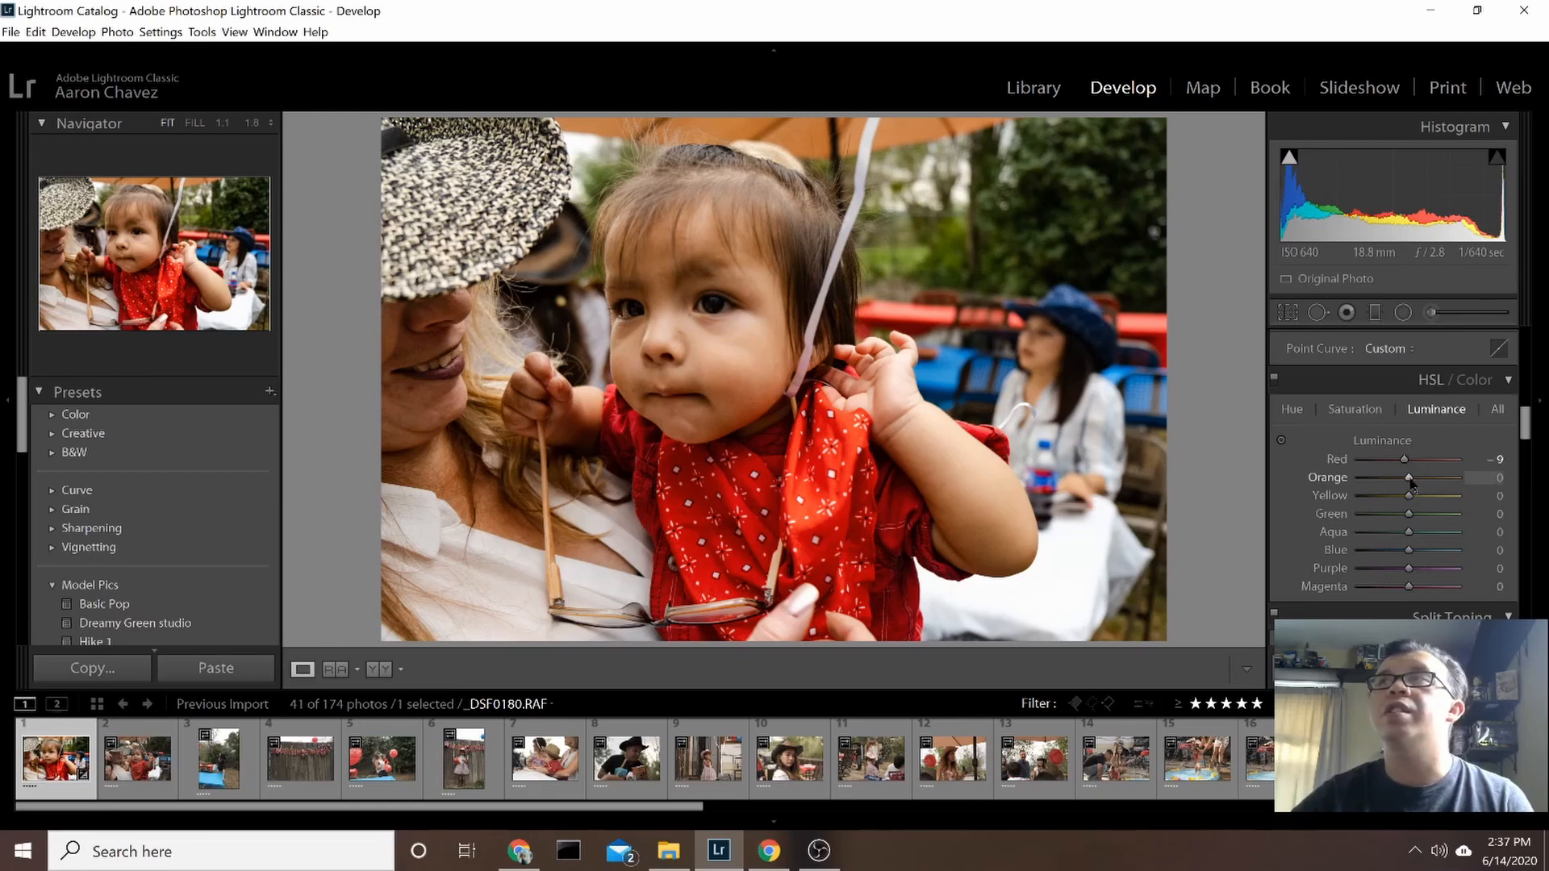
{"action": "left_click_drag", "start_coordinate": [1410, 481], "coordinate": [1418, 483]}
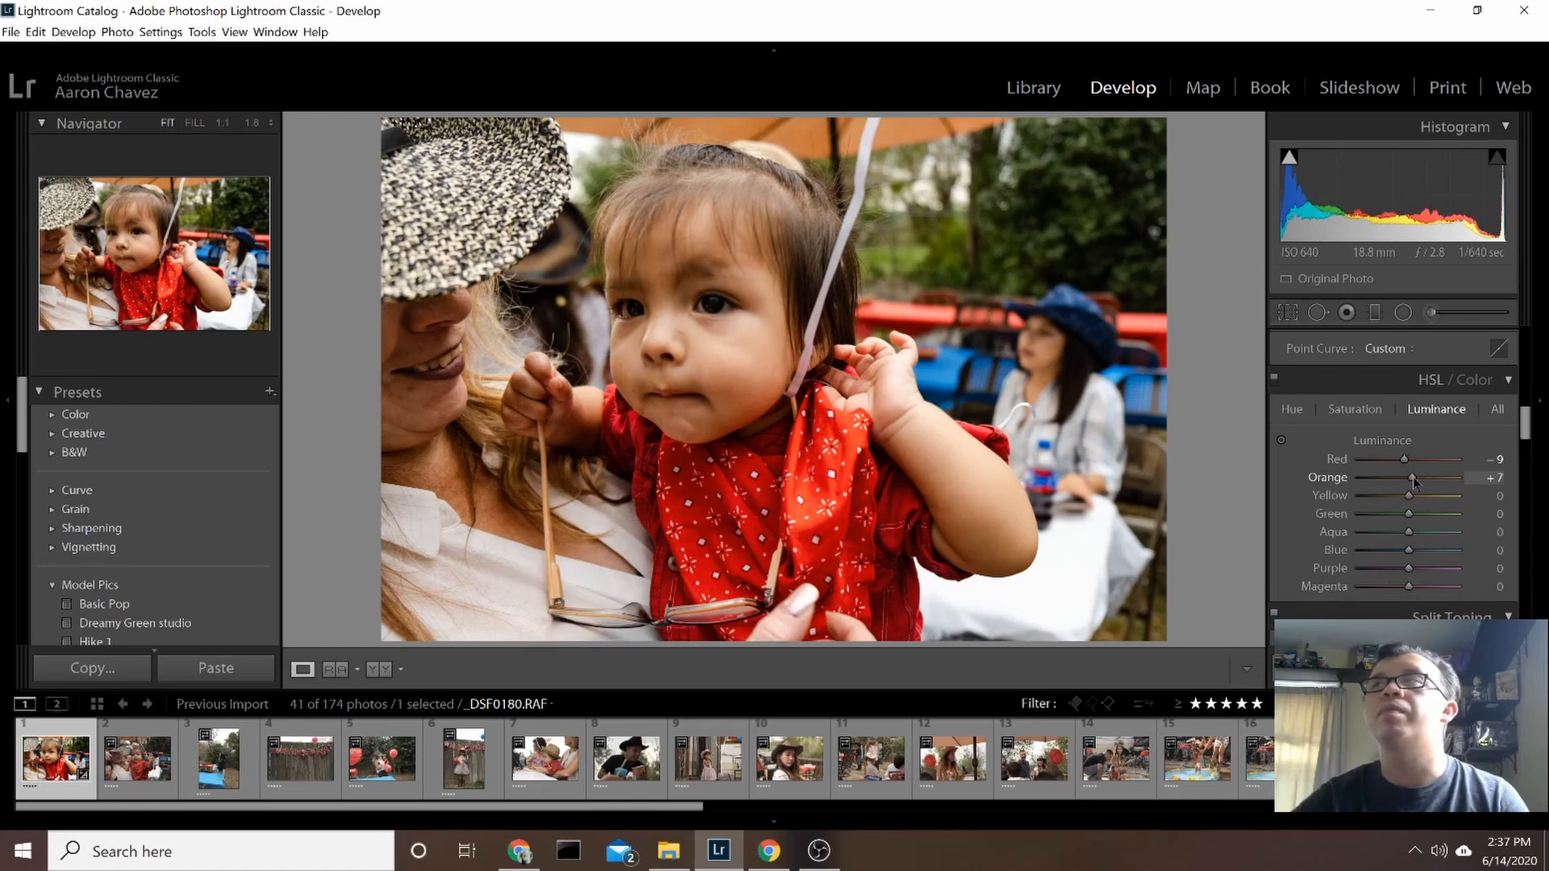
{"action": "key", "text": "backslash"}
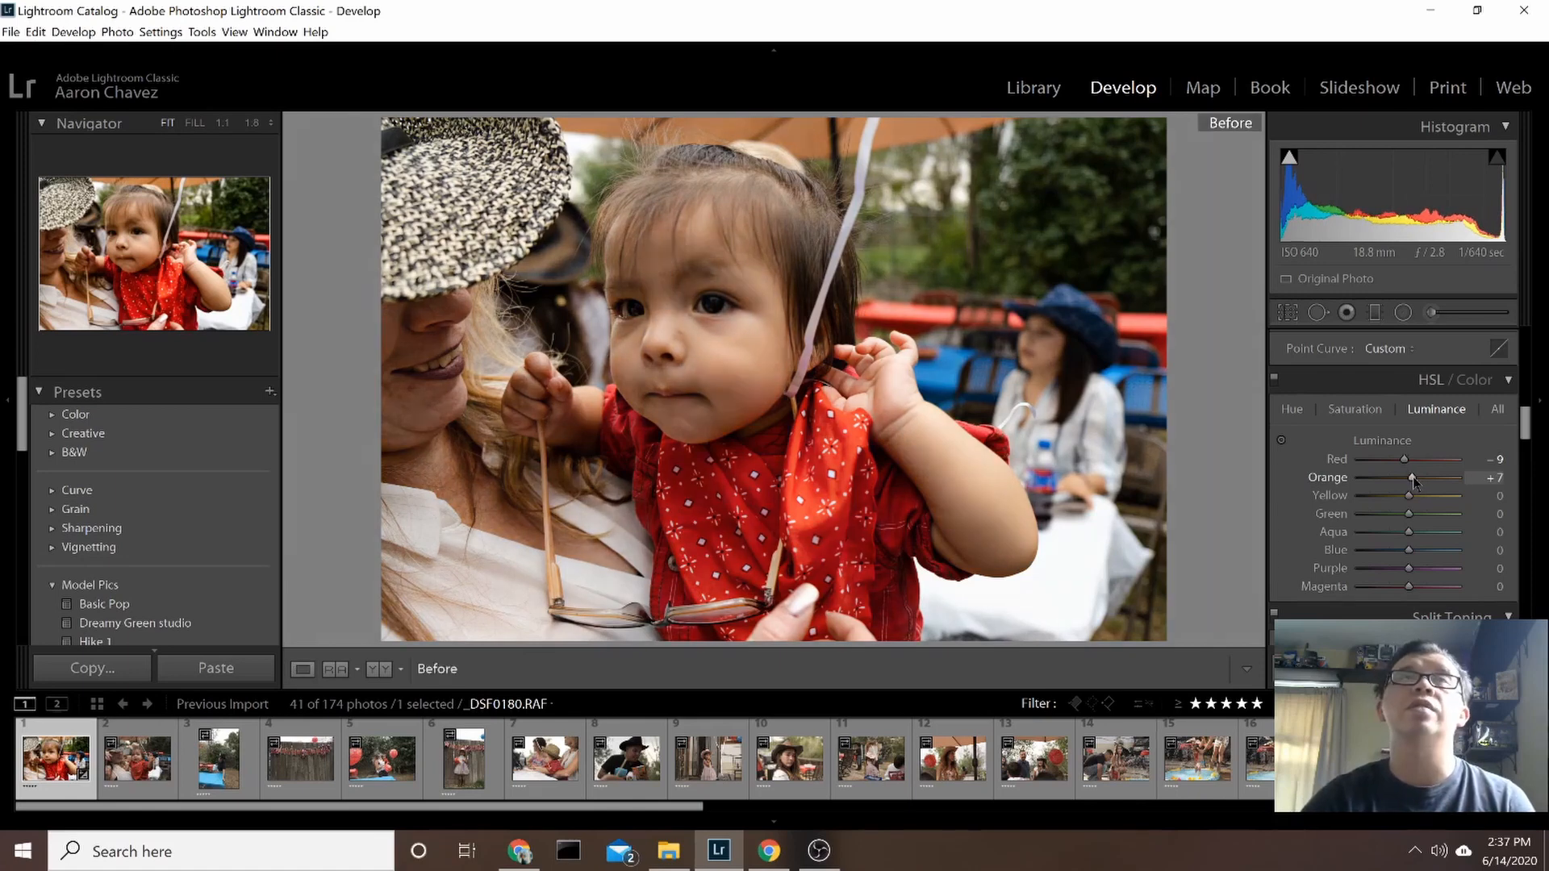
{"action": "key", "text": "backslash"}
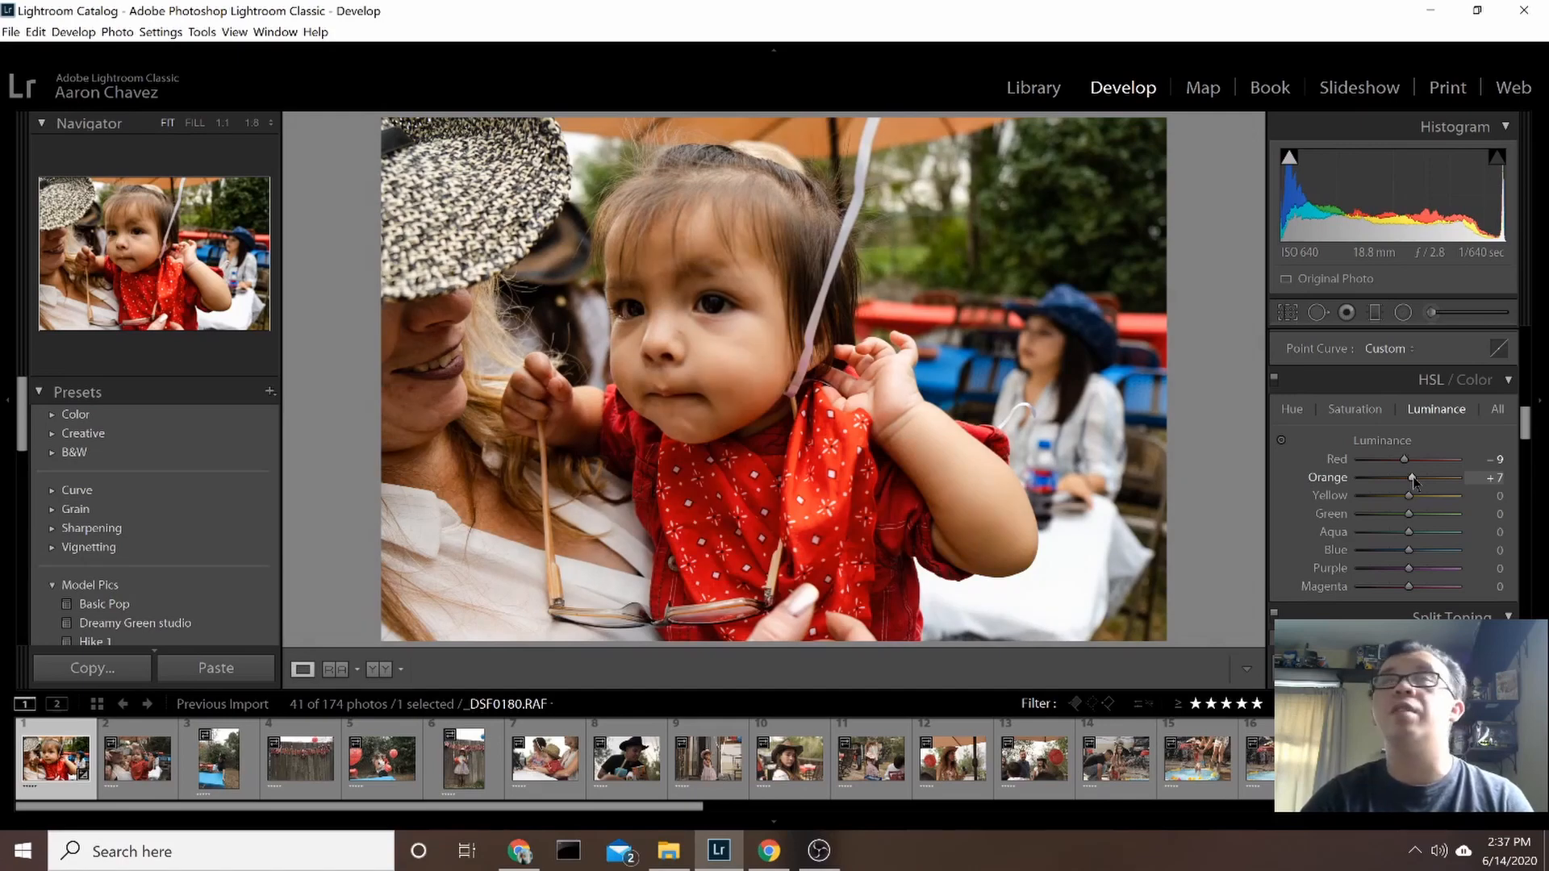
{"action": "key", "text": "backslash"}
{"action": "key", "text": "backslash"}
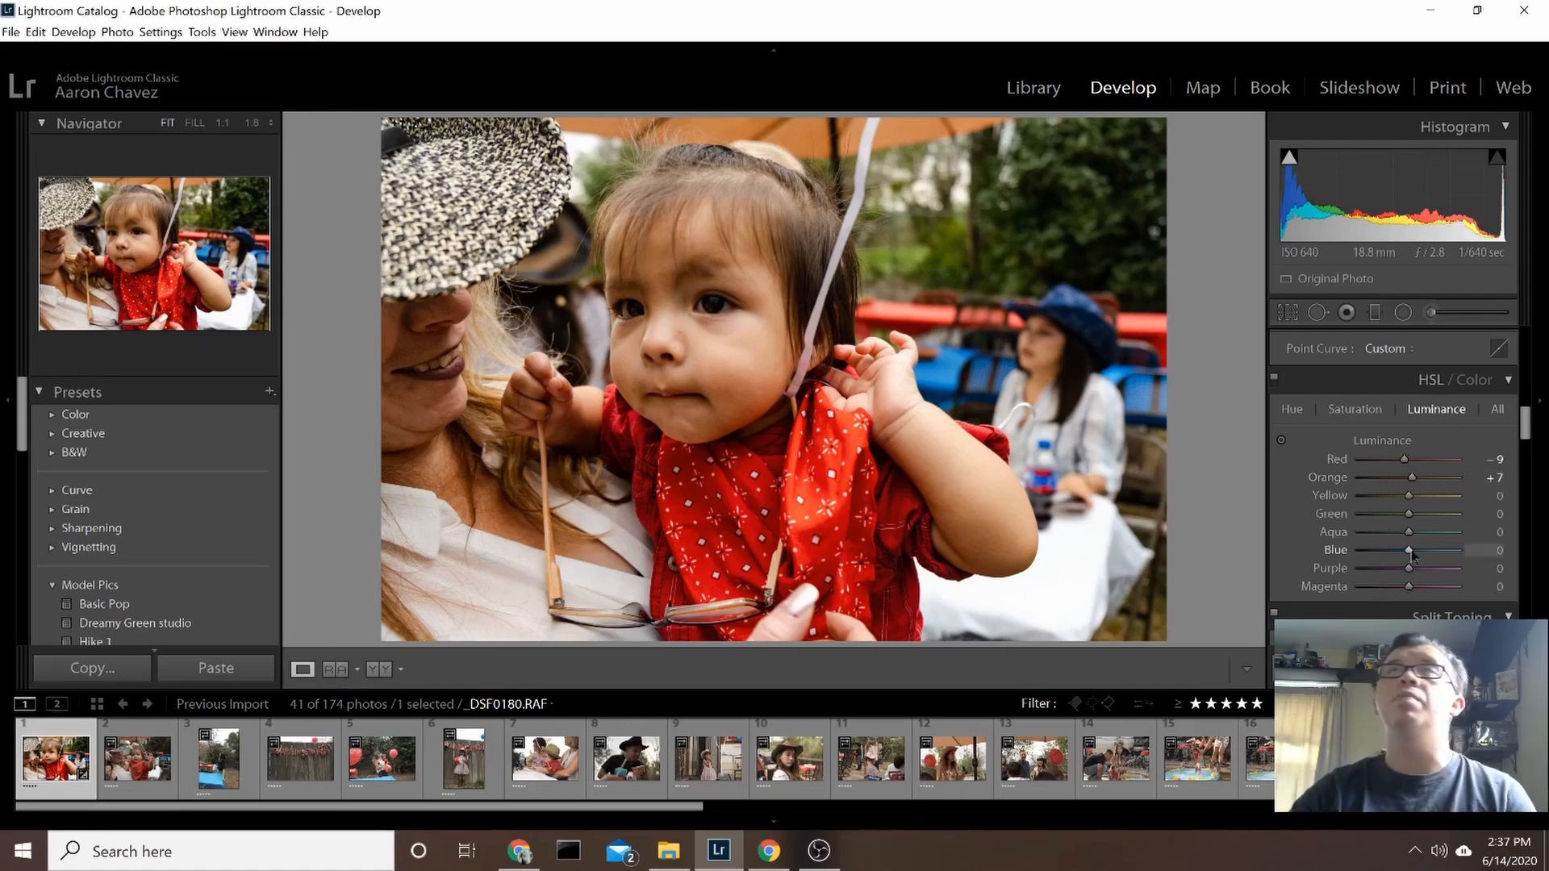
Set the HSL luminance of Blue to +13 and Green to −22
{"action": "left_click_drag", "start_coordinate": [1410, 552], "coordinate": [1418, 555]}
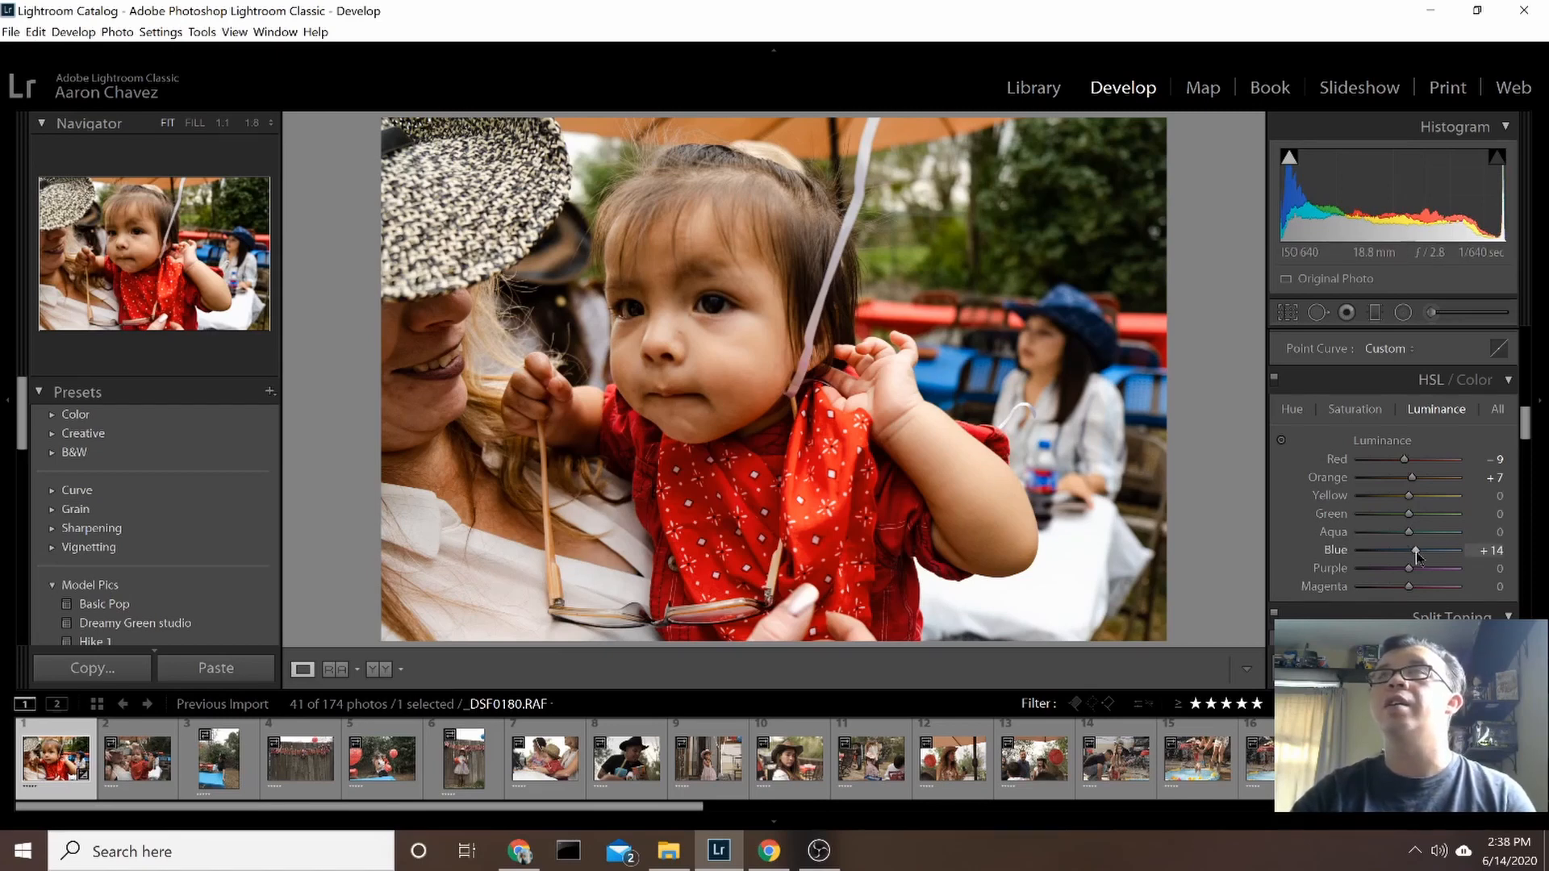
{"action": "mouse_move", "coordinate": [1415, 550]}
{"action": "left_mouse_down"}
{"action": "mouse_move", "coordinate": [1403, 554]}
{"action": "mouse_move", "coordinate": [1418, 551]}
{"action": "left_mouse_up"}
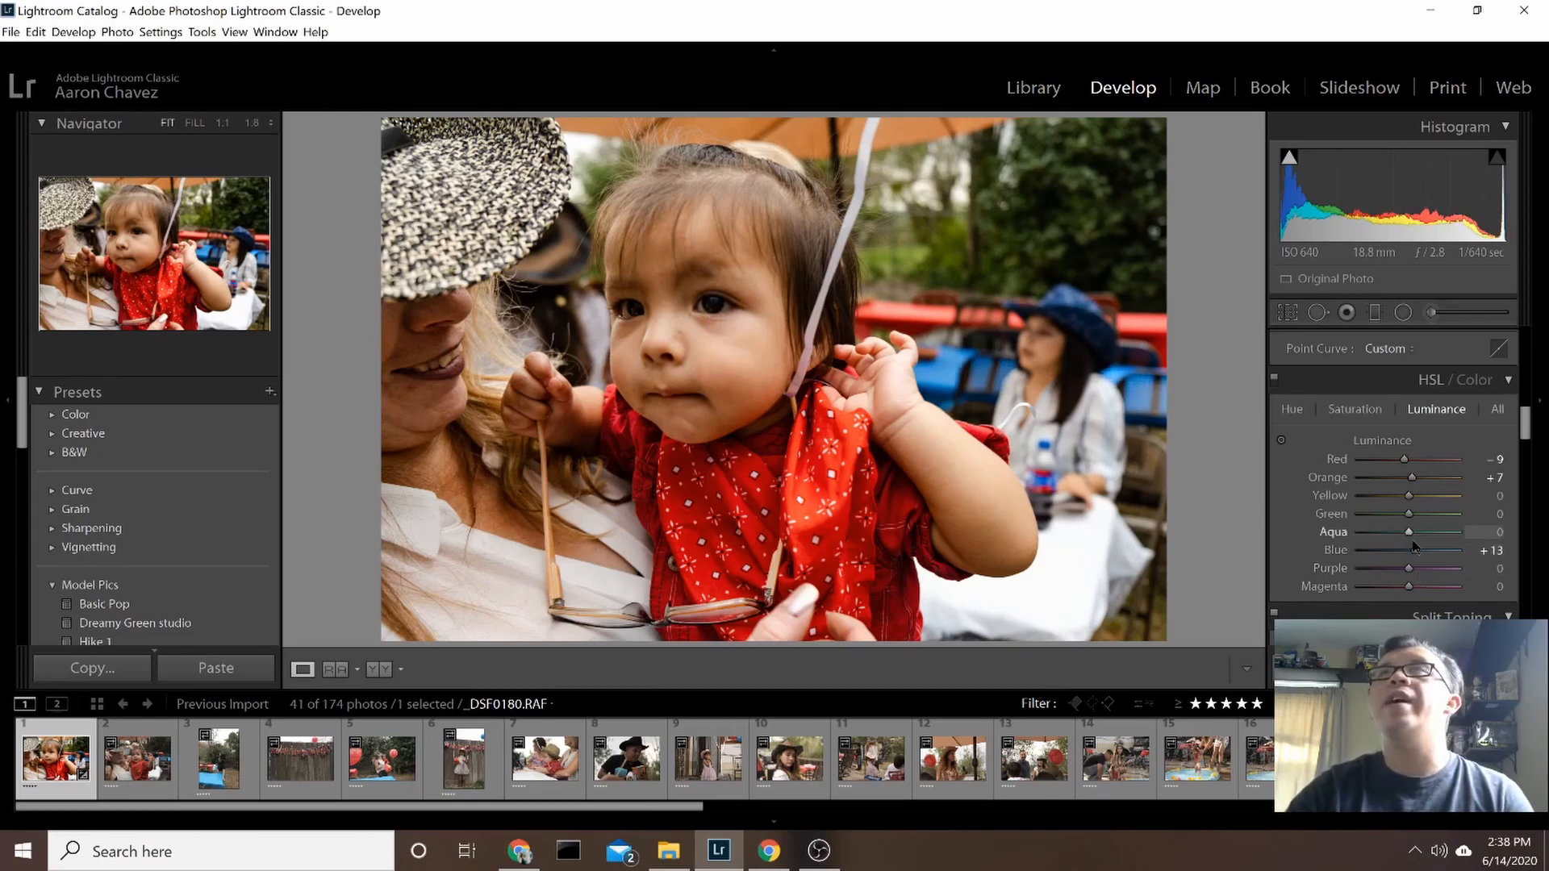
{"action": "left_click_drag", "start_coordinate": [1410, 514], "coordinate": [1330, 544]}
{"action": "mouse_move", "coordinate": [1393, 534]}
{"action": "left_mouse_down"}
{"action": "mouse_move", "coordinate": [1435, 535]}
{"action": "mouse_move", "coordinate": [1399, 534]}
{"action": "mouse_move", "coordinate": [1414, 534]}
{"action": "left_mouse_up"}
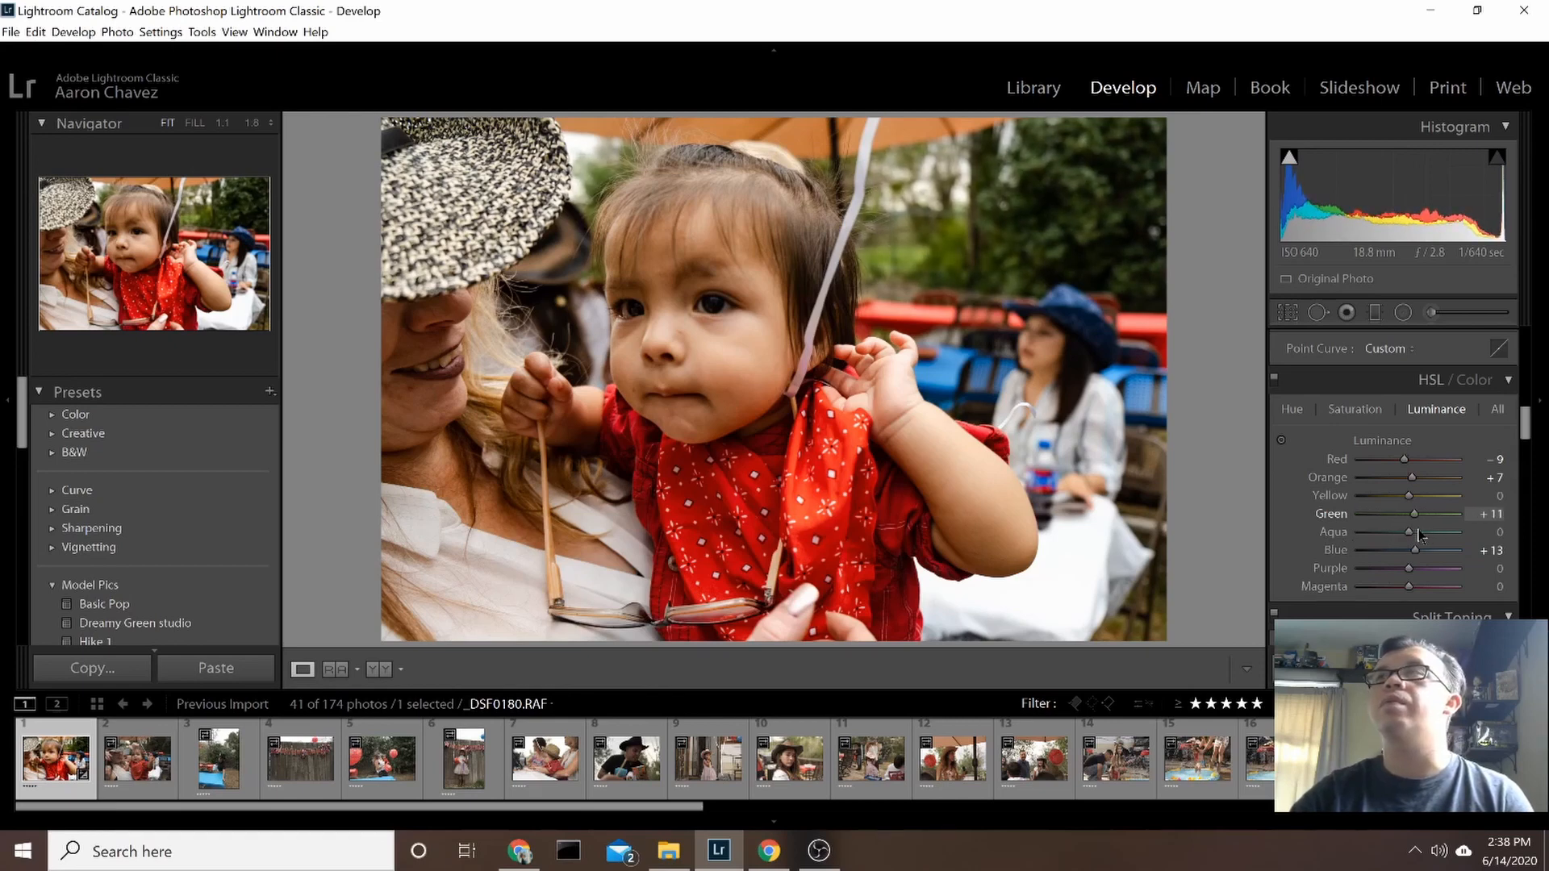
{"action": "mouse_move", "coordinate": [1415, 532]}
{"action": "left_mouse_down"}
{"action": "mouse_move", "coordinate": [1391, 525]}
{"action": "mouse_move", "coordinate": [1405, 531]}
{"action": "left_mouse_up"}
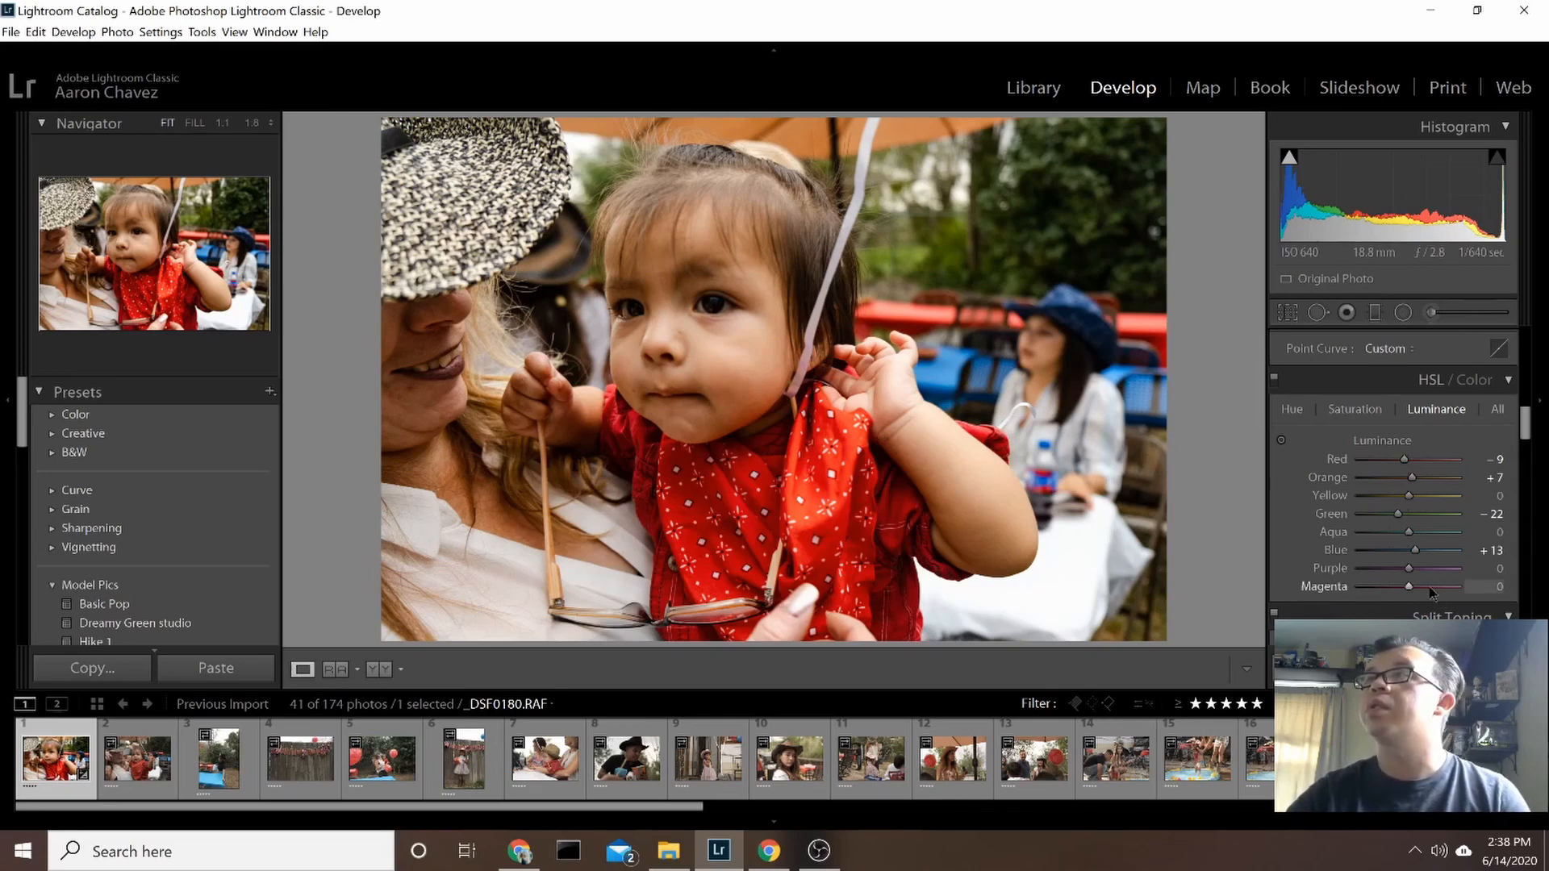
Try different Purple and Magenta luminance values and reset both to 0
{"action": "mouse_move", "coordinate": [1408, 567]}
{"action": "left_mouse_down"}
{"action": "mouse_move", "coordinate": [1459, 568]}
{"action": "mouse_move", "coordinate": [1433, 578]}
{"action": "left_mouse_up"}
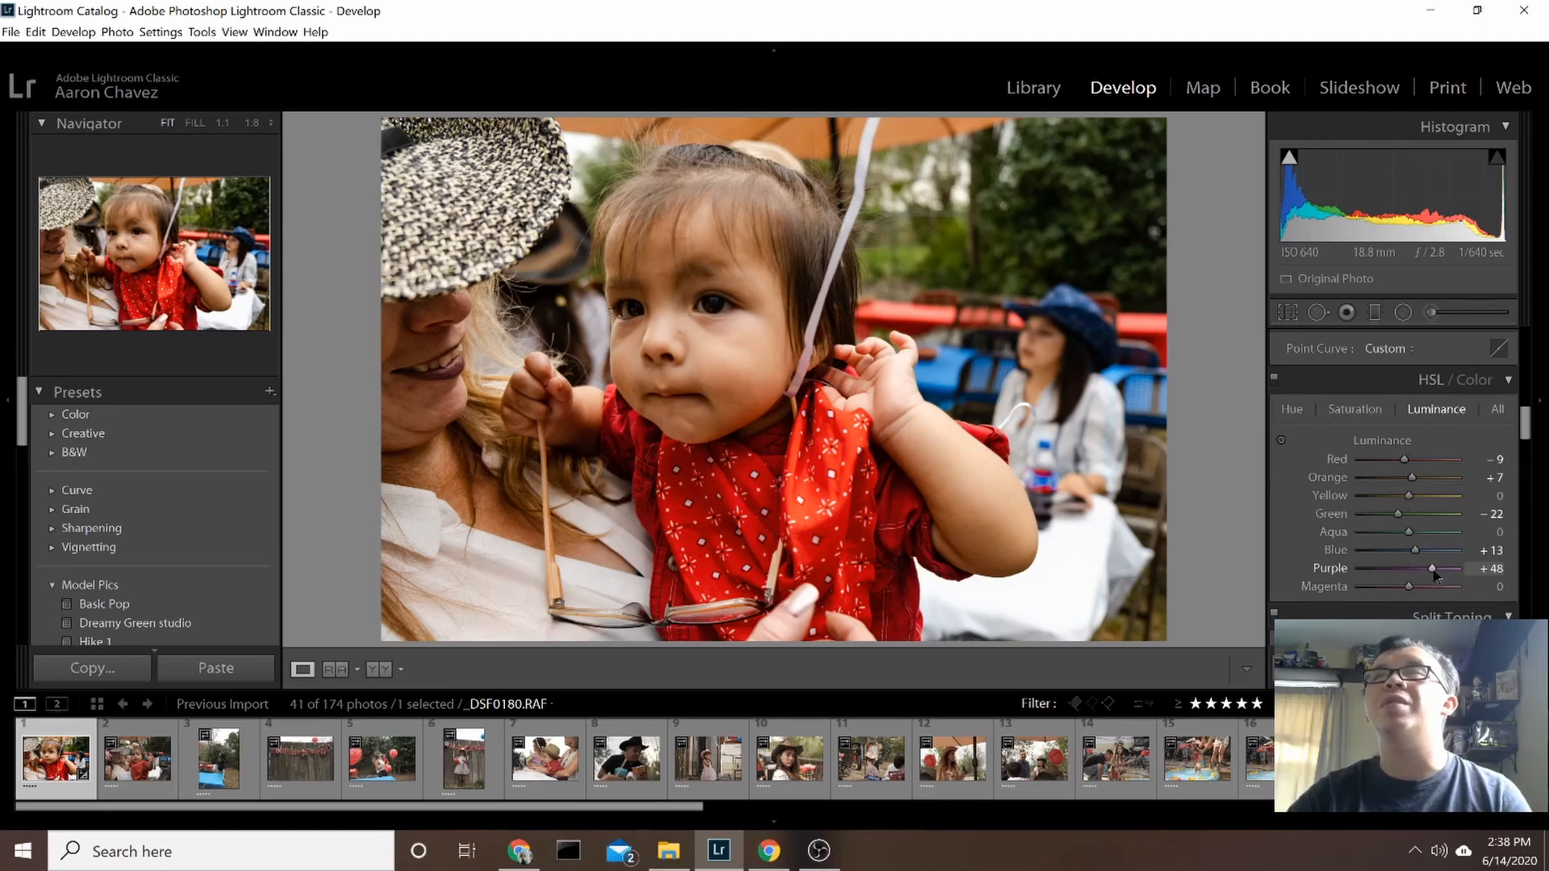
{"action": "mouse_move", "coordinate": [1409, 587]}
{"action": "left_mouse_down"}
{"action": "mouse_move", "coordinate": [1378, 590]}
{"action": "mouse_move", "coordinate": [1422, 595]}
{"action": "left_mouse_up"}
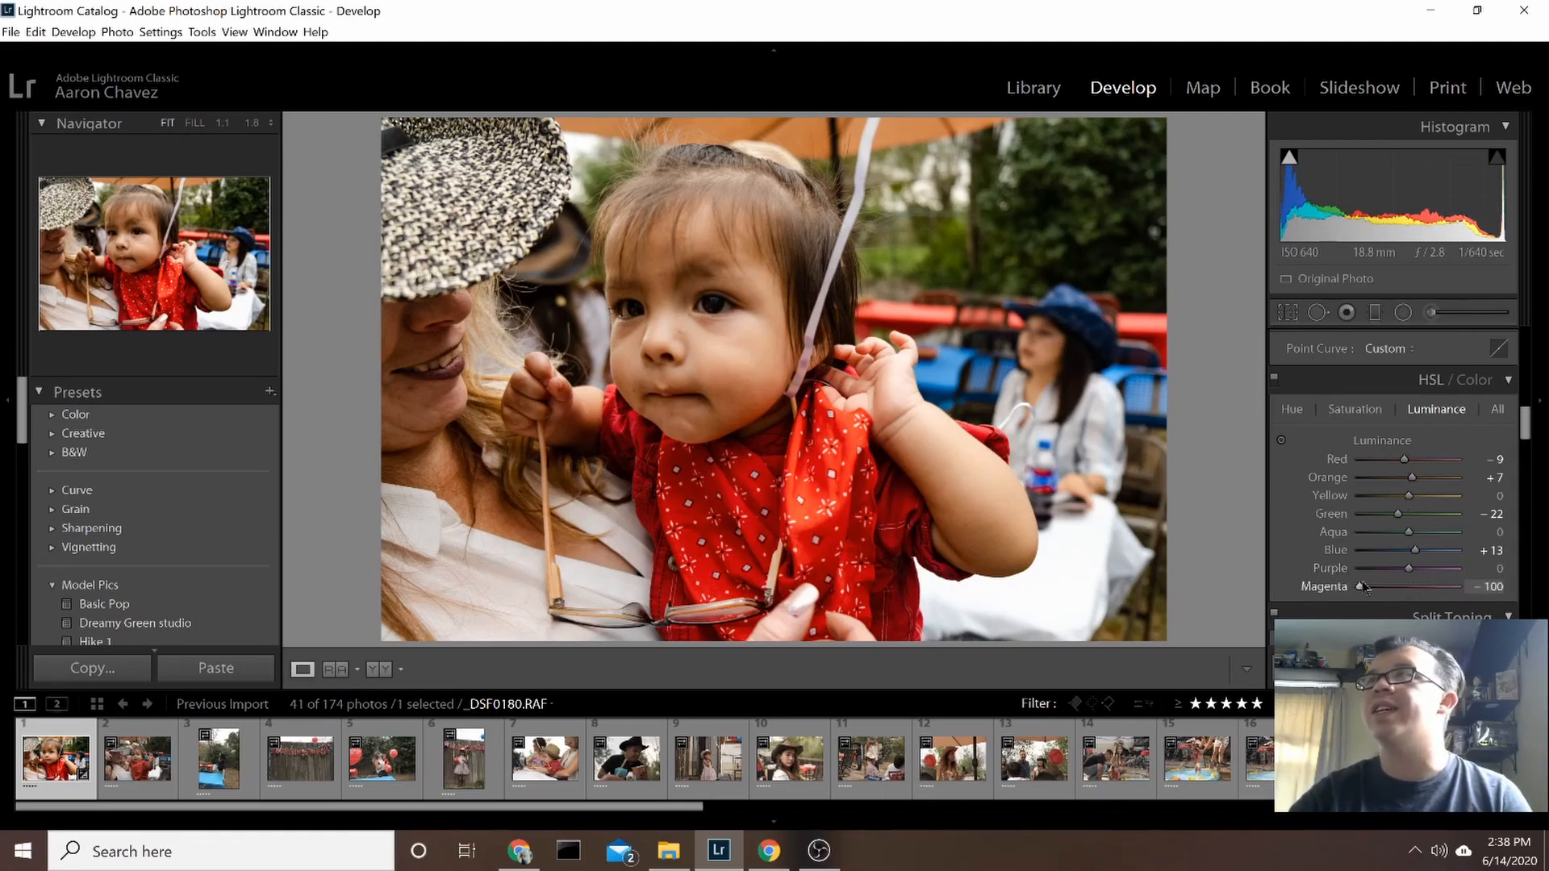
{"action": "double_click", "coordinate": [1359, 587]}
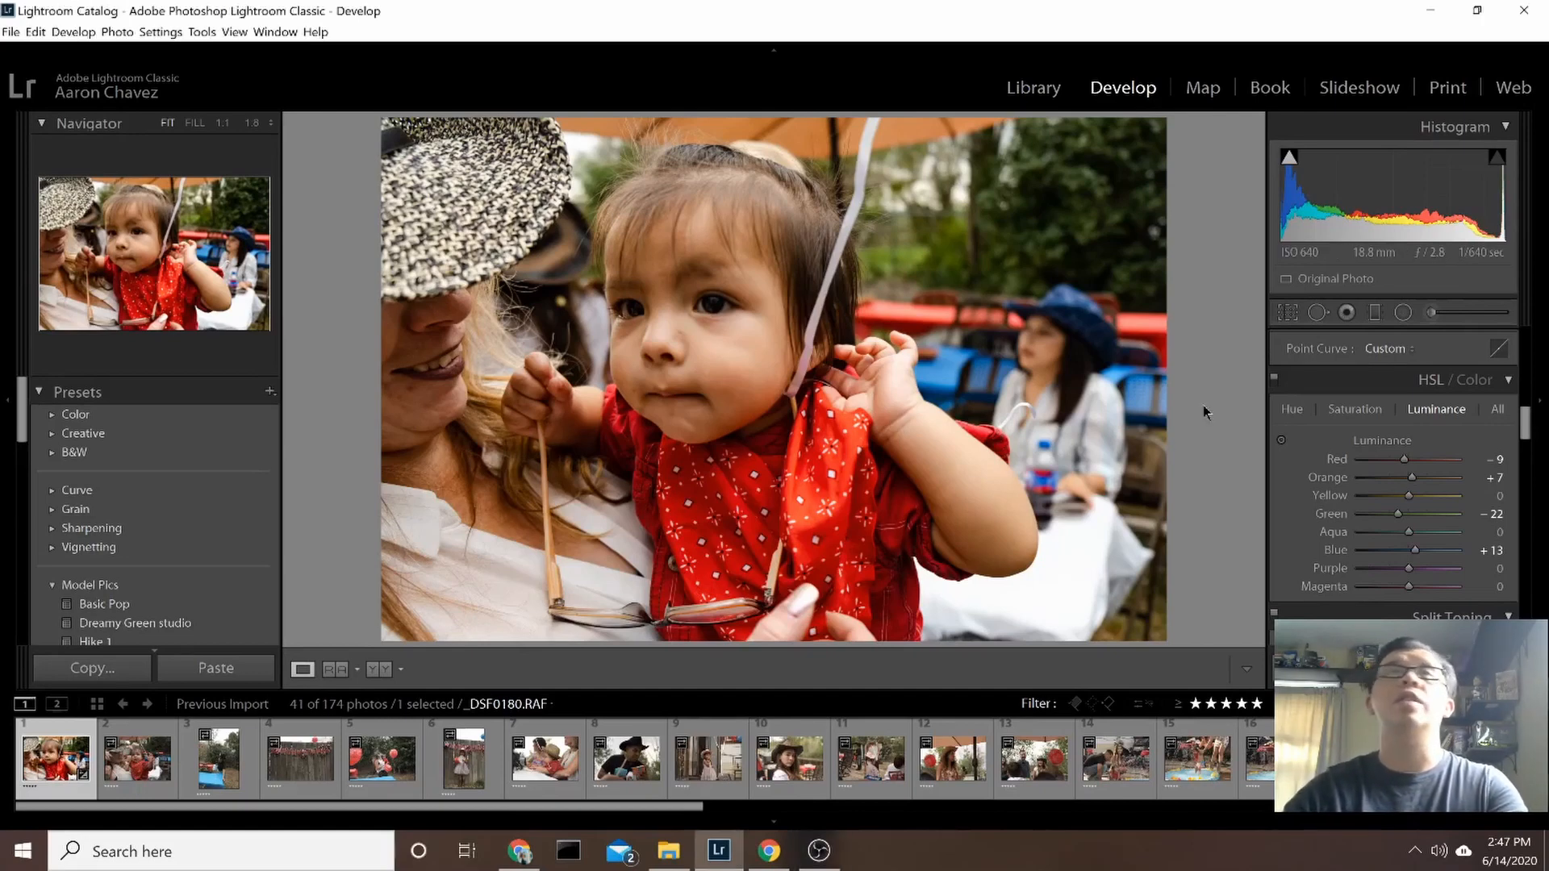
Compare the photo including its HSL luminance changes with the before view
{"action": "key", "text": "backslash"}
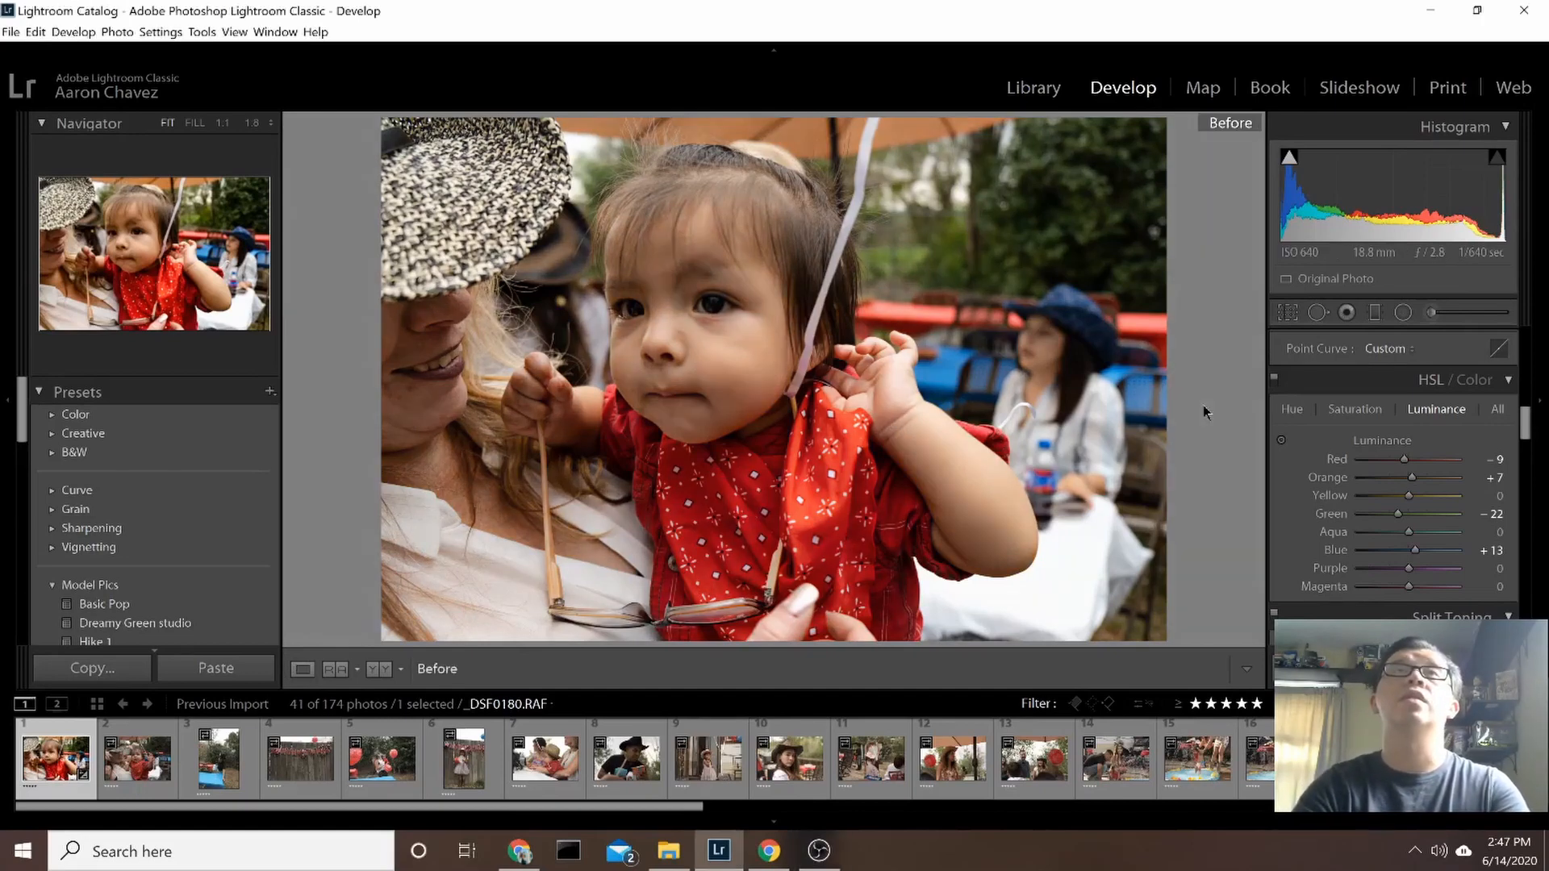
{"action": "key", "text": "backslash"}
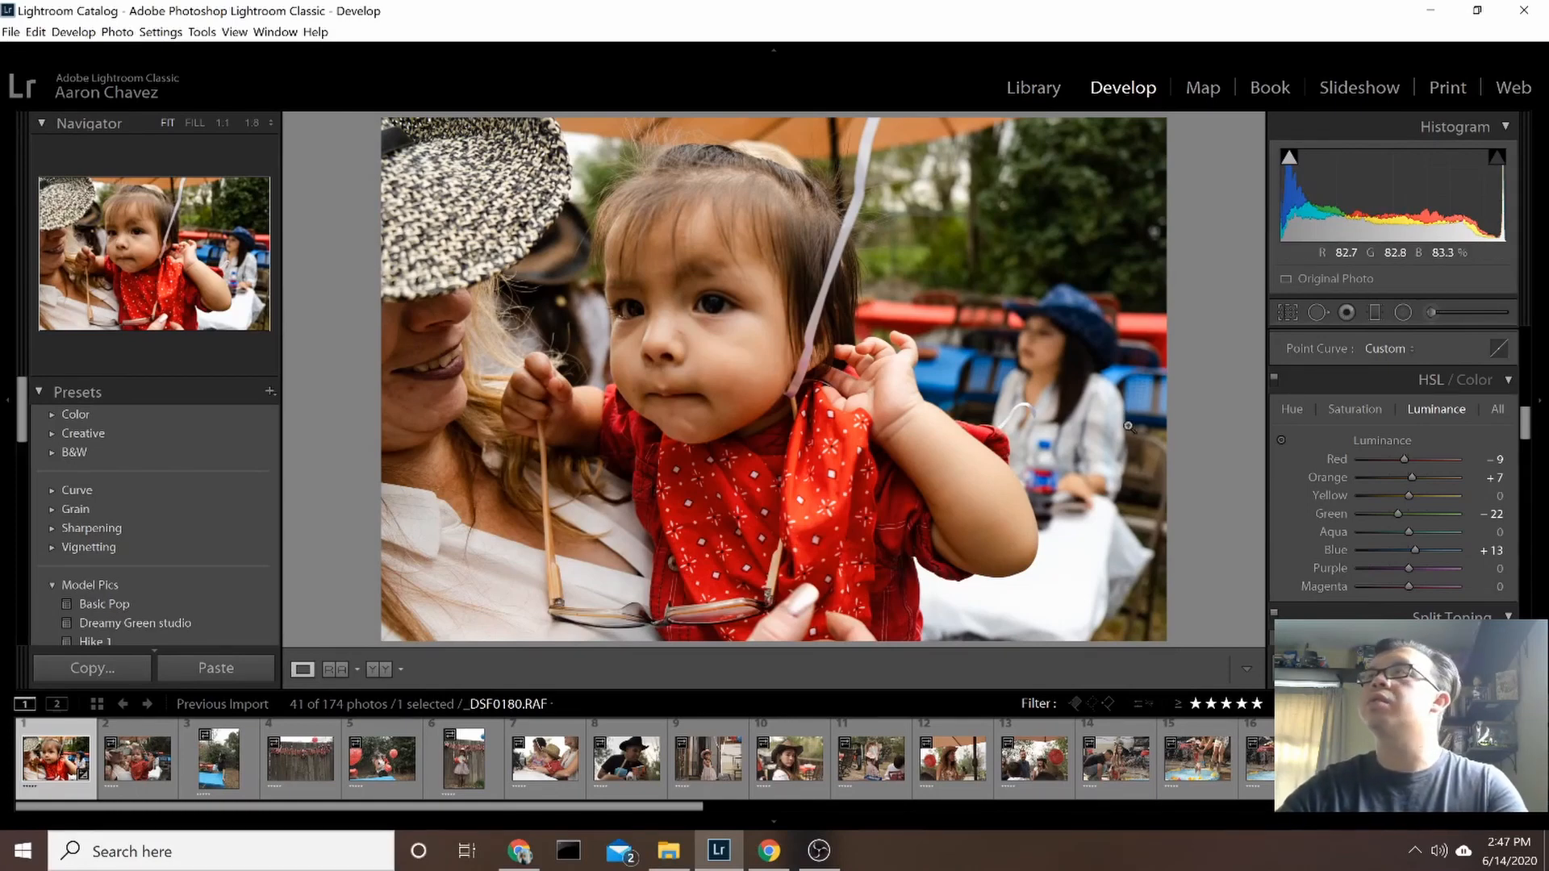
Give the Split Toning highlights a teal tint with hue 186 and saturation 64
{"action": "scroll", "coordinate": [1379, 583], "scroll_direction": "down", "scroll_amount": 4}
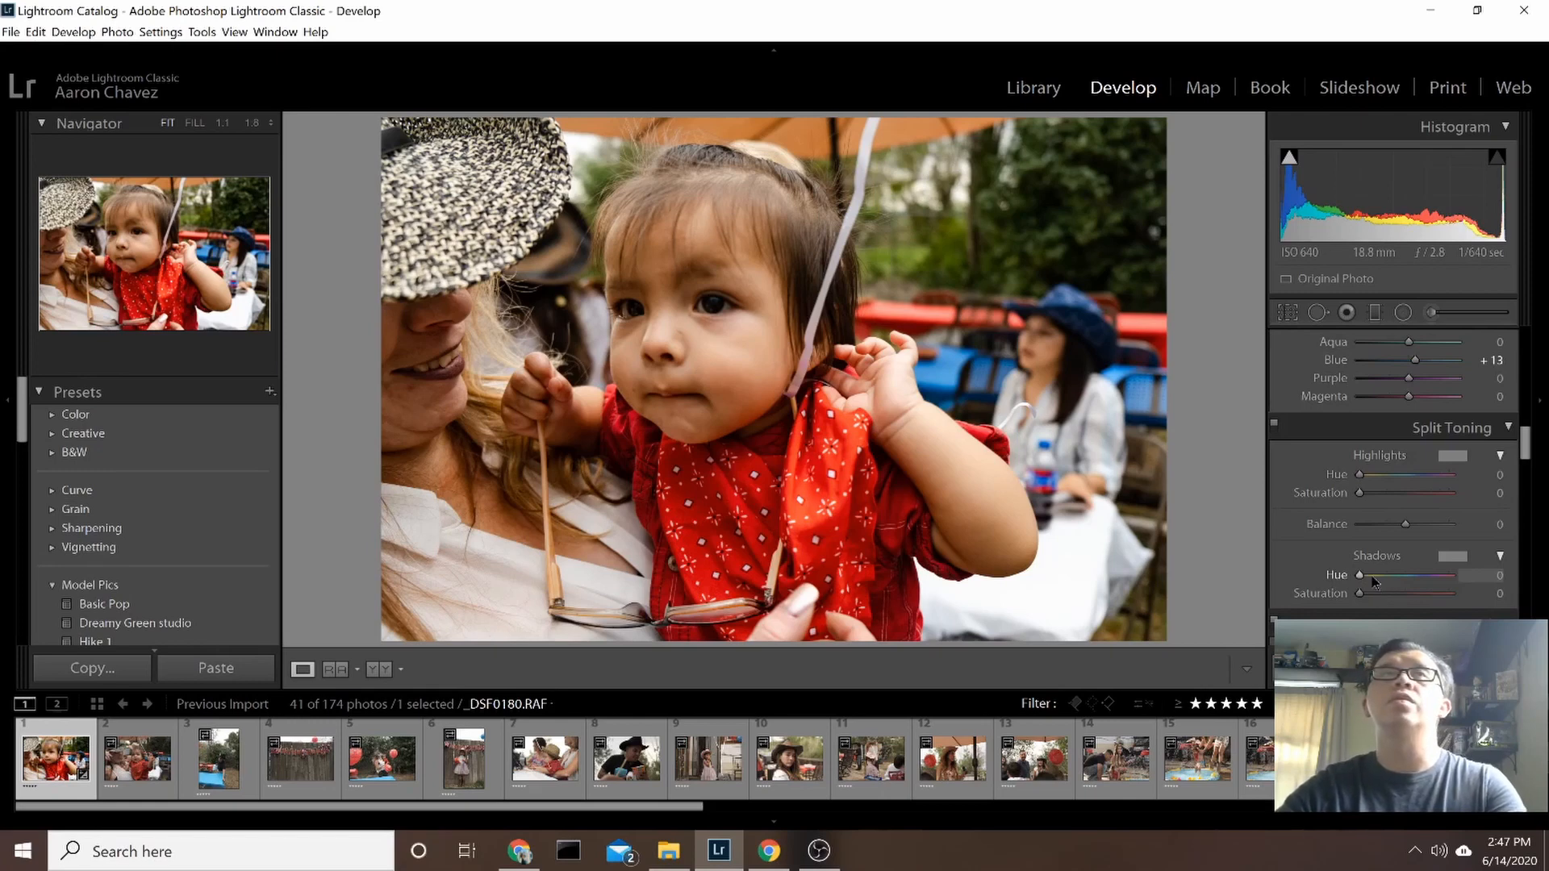
{"action": "scroll", "coordinate": [1373, 581], "scroll_direction": "down", "scroll_amount": 2}
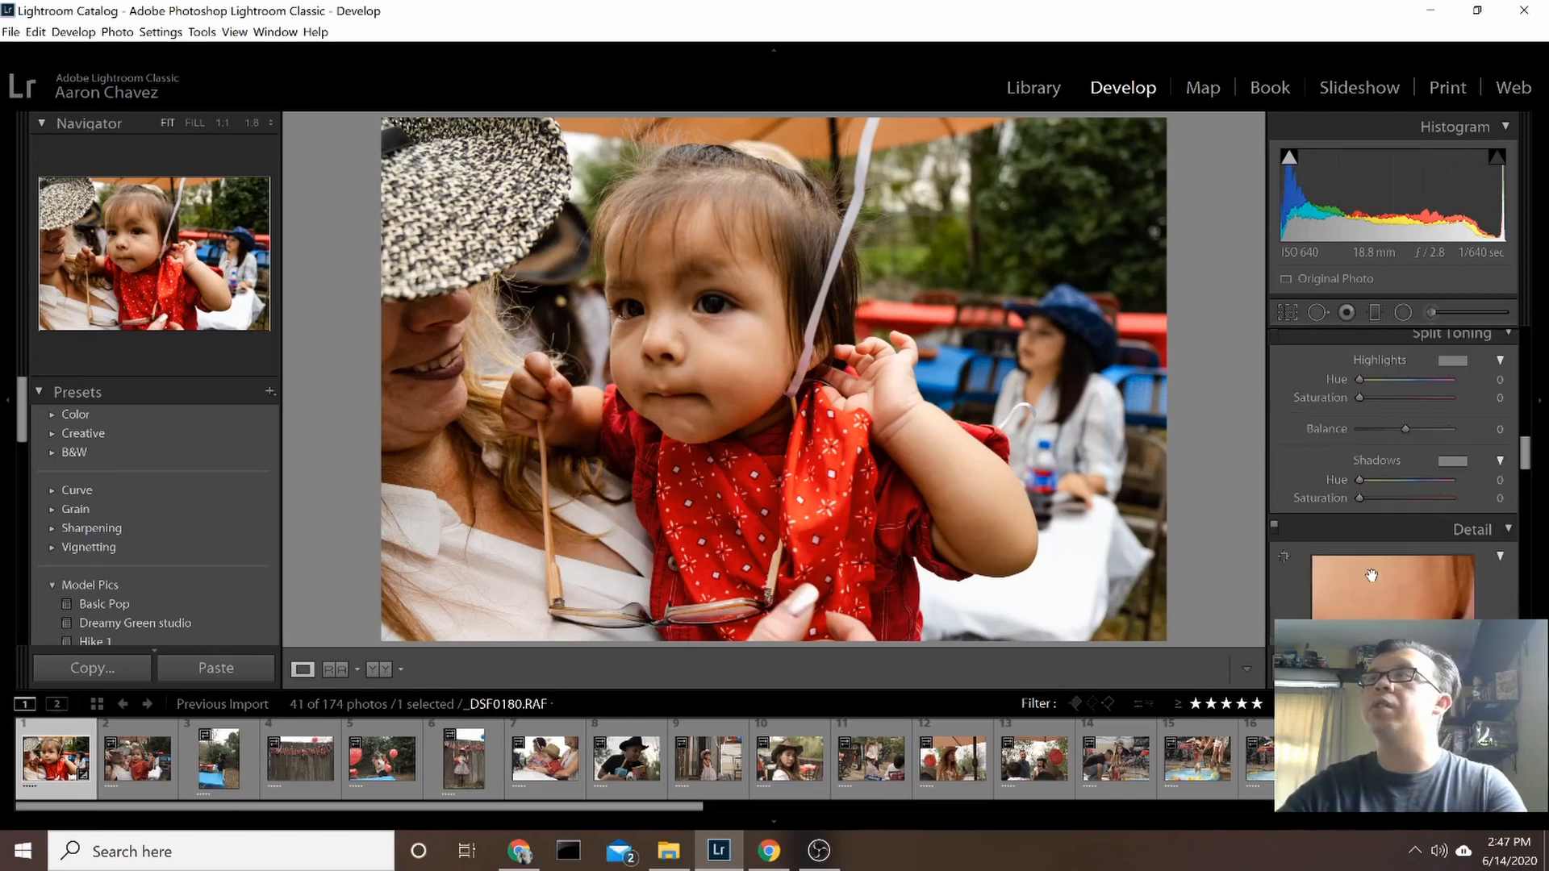
{"action": "scroll", "coordinate": [1371, 564], "scroll_direction": "up", "scroll_amount": 2}
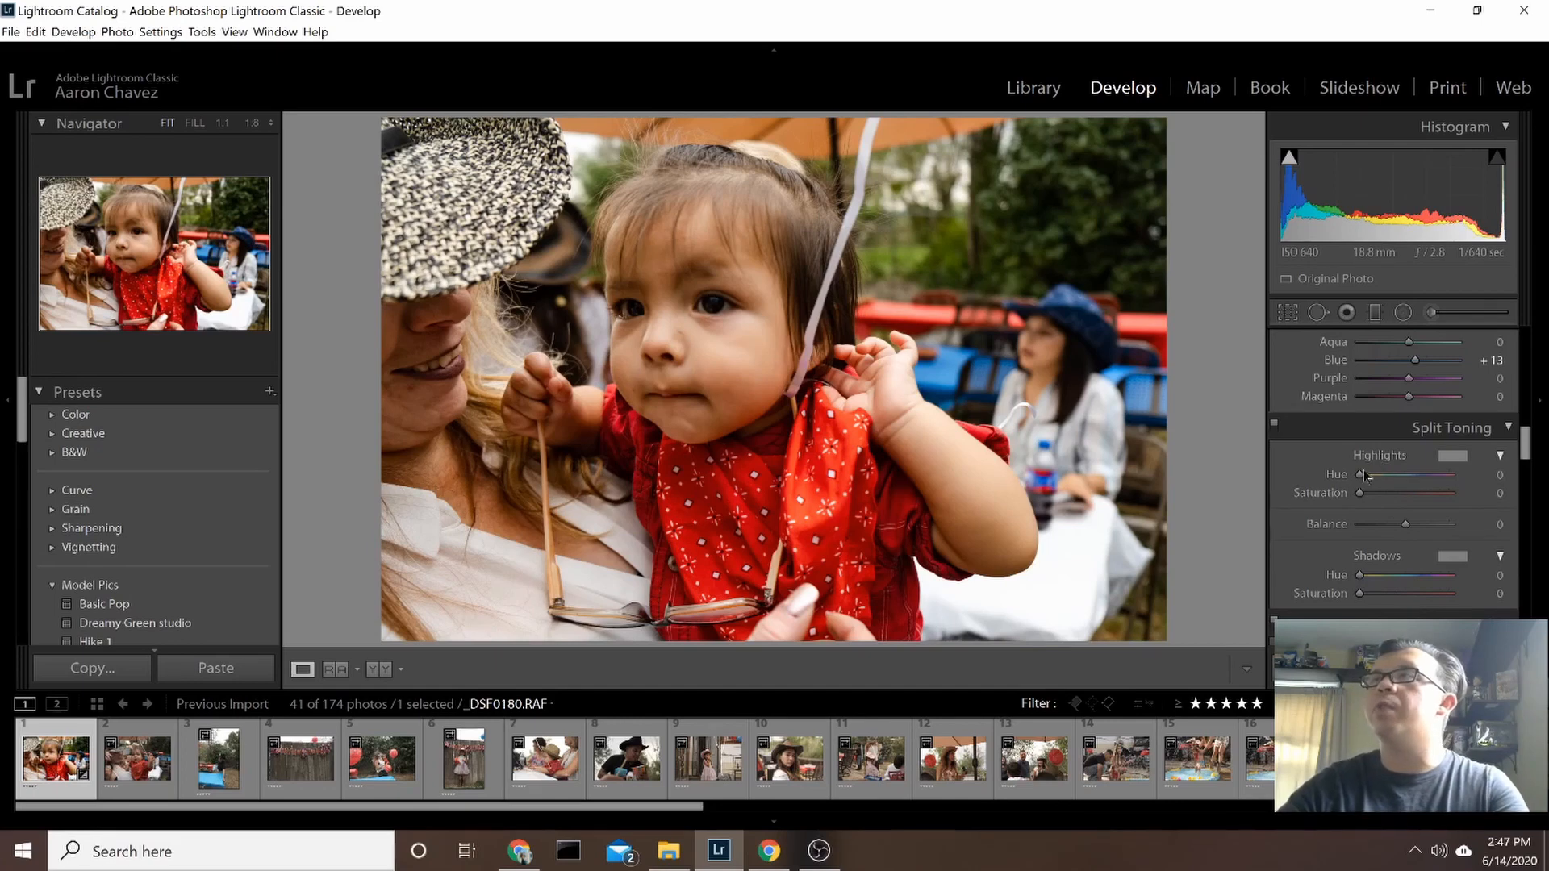
{"action": "left_click", "coordinate": [1456, 456]}
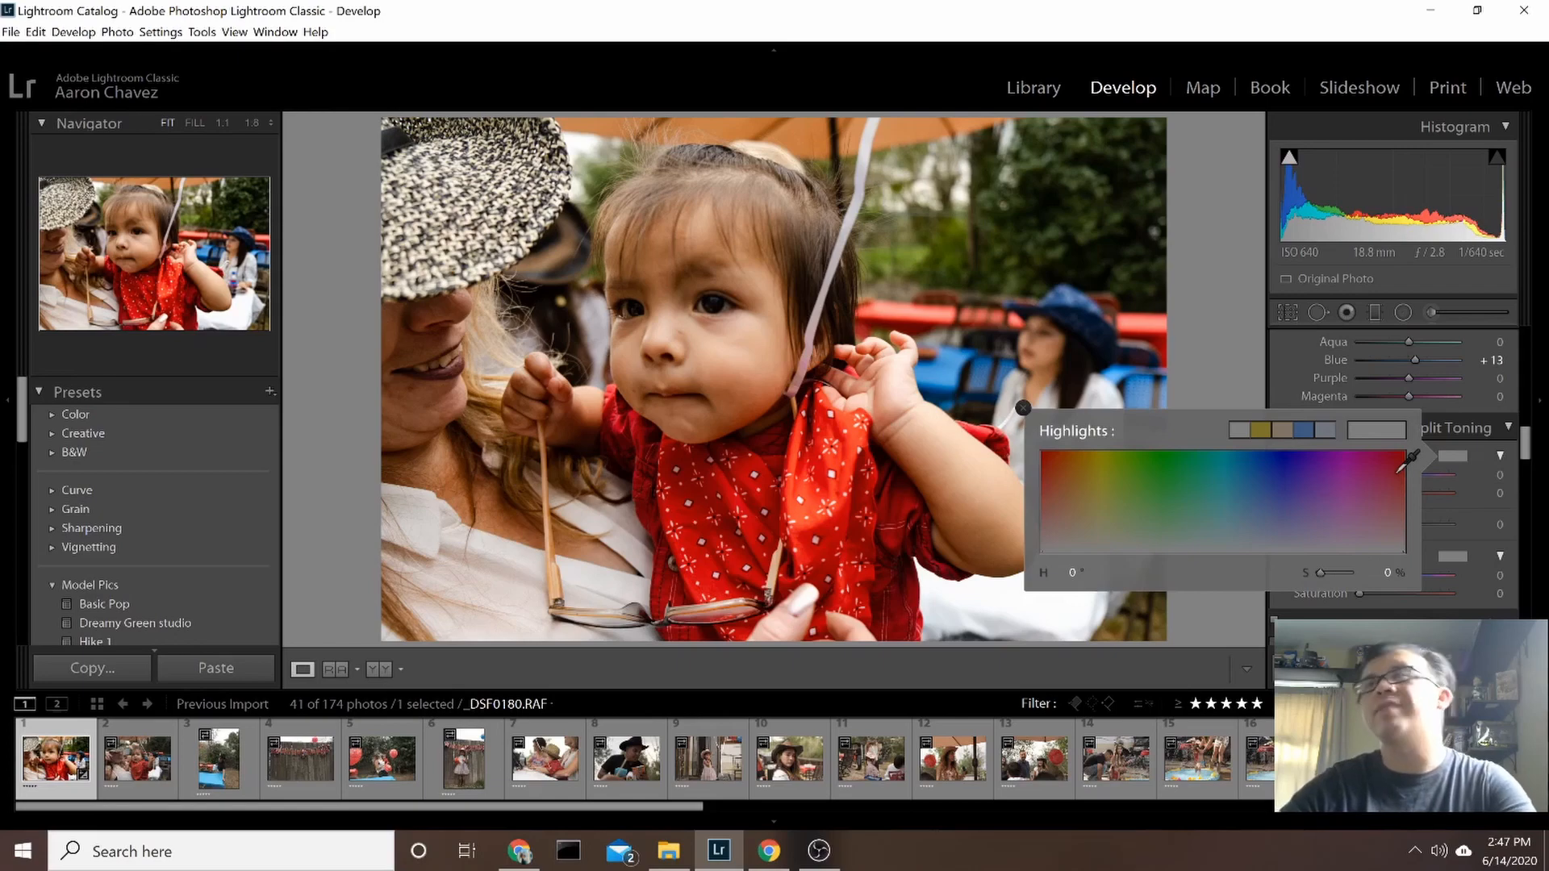
{"action": "left_click", "coordinate": [1224, 466]}
{"action": "left_click_drag", "start_coordinate": [1224, 466], "coordinate": [1233, 500]}
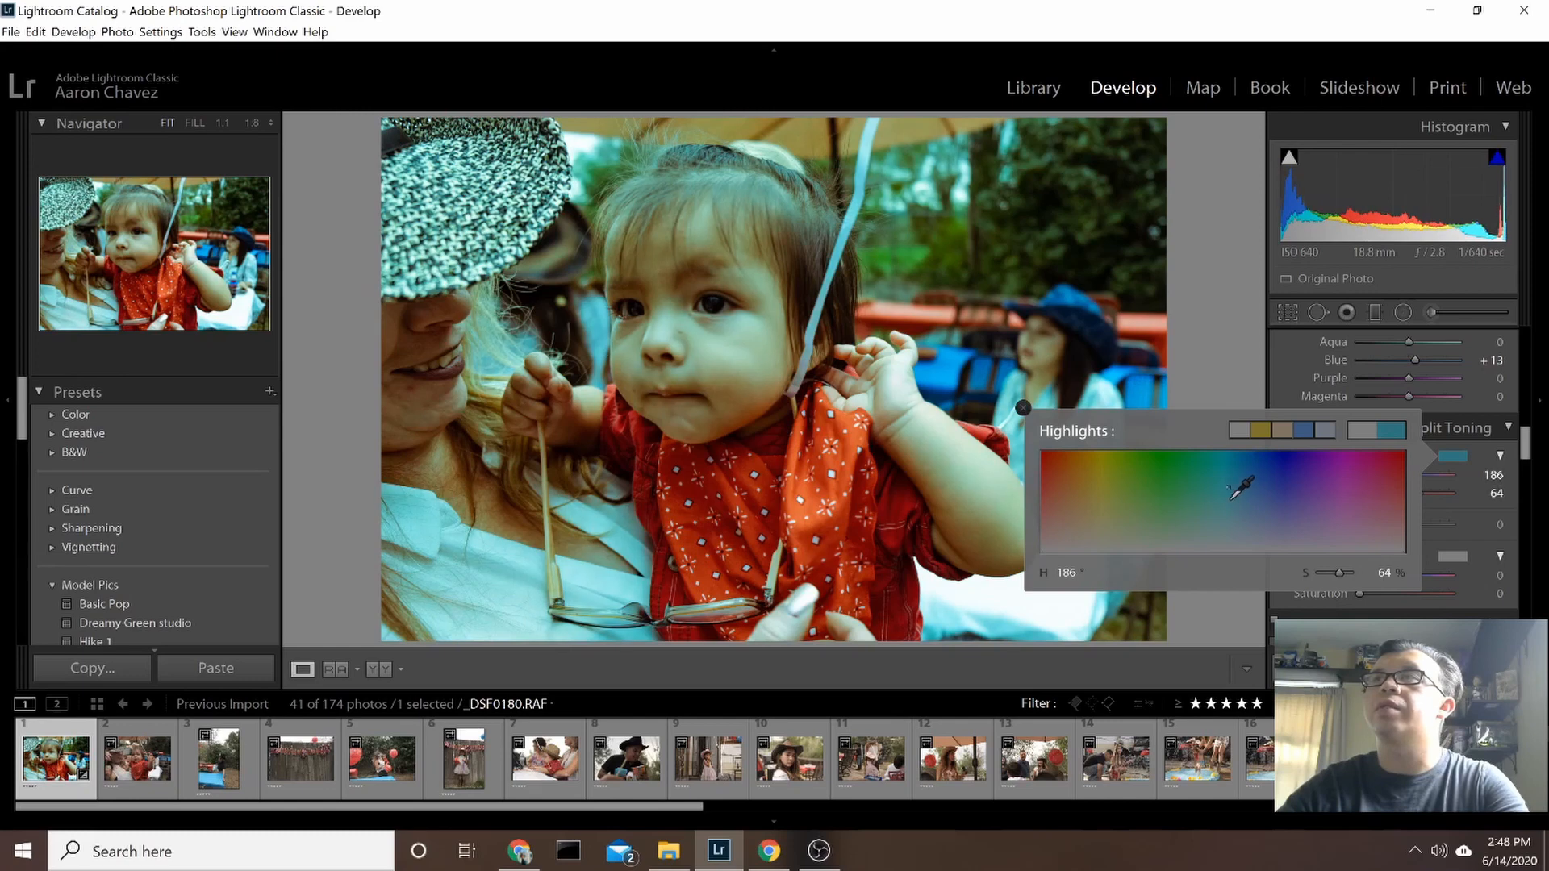
{"action": "left_click", "coordinate": [1481, 463]}
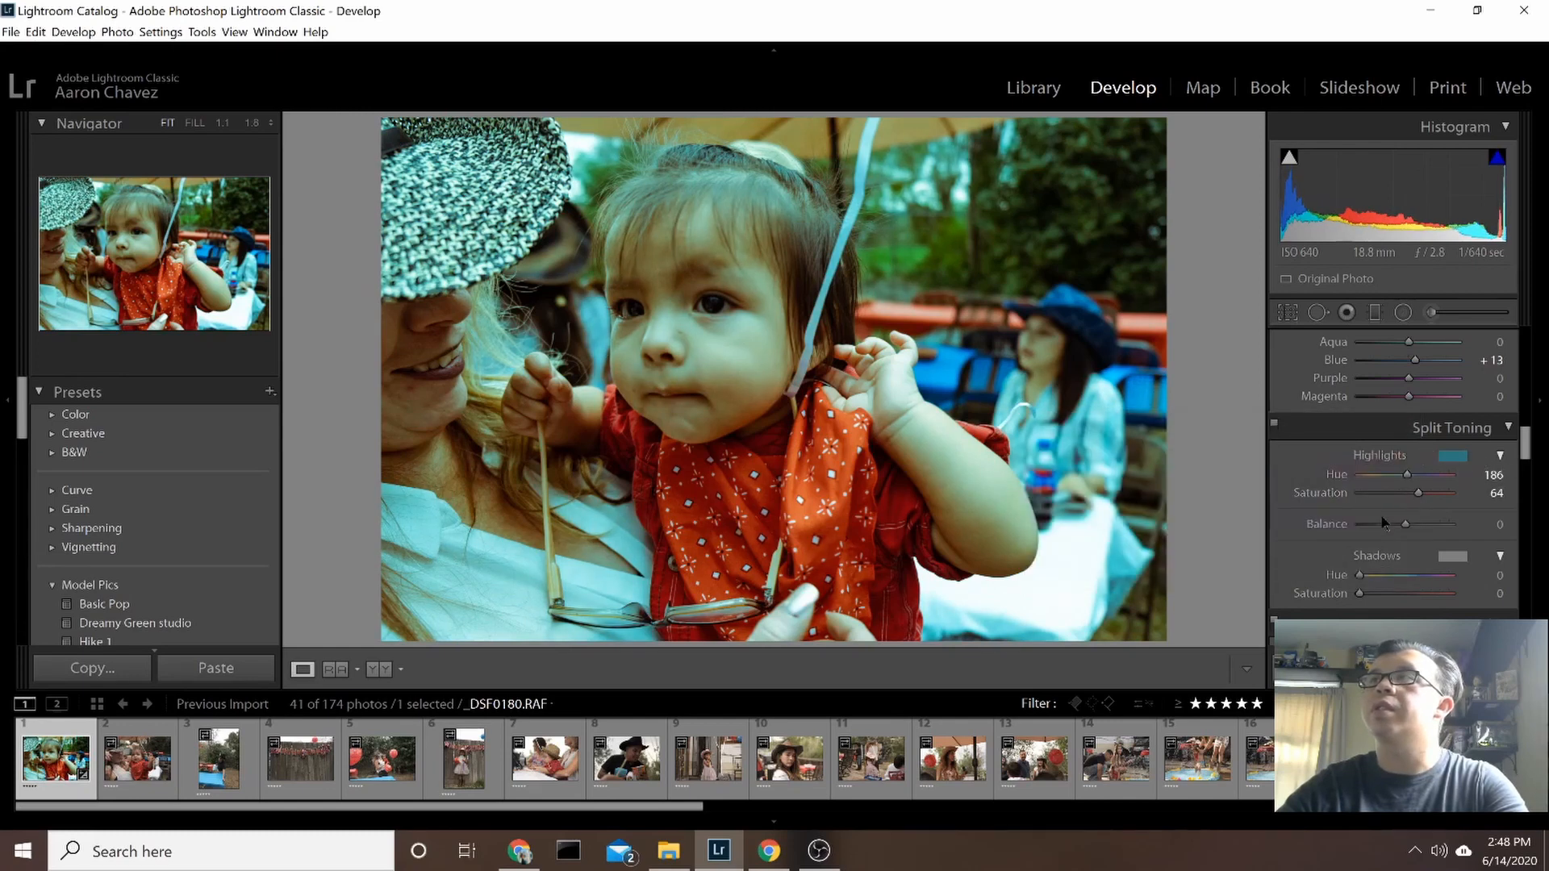
Give the Split Toning shadows an orange tint with hue 27 and saturation 74
{"action": "left_click", "coordinate": [1443, 556]}
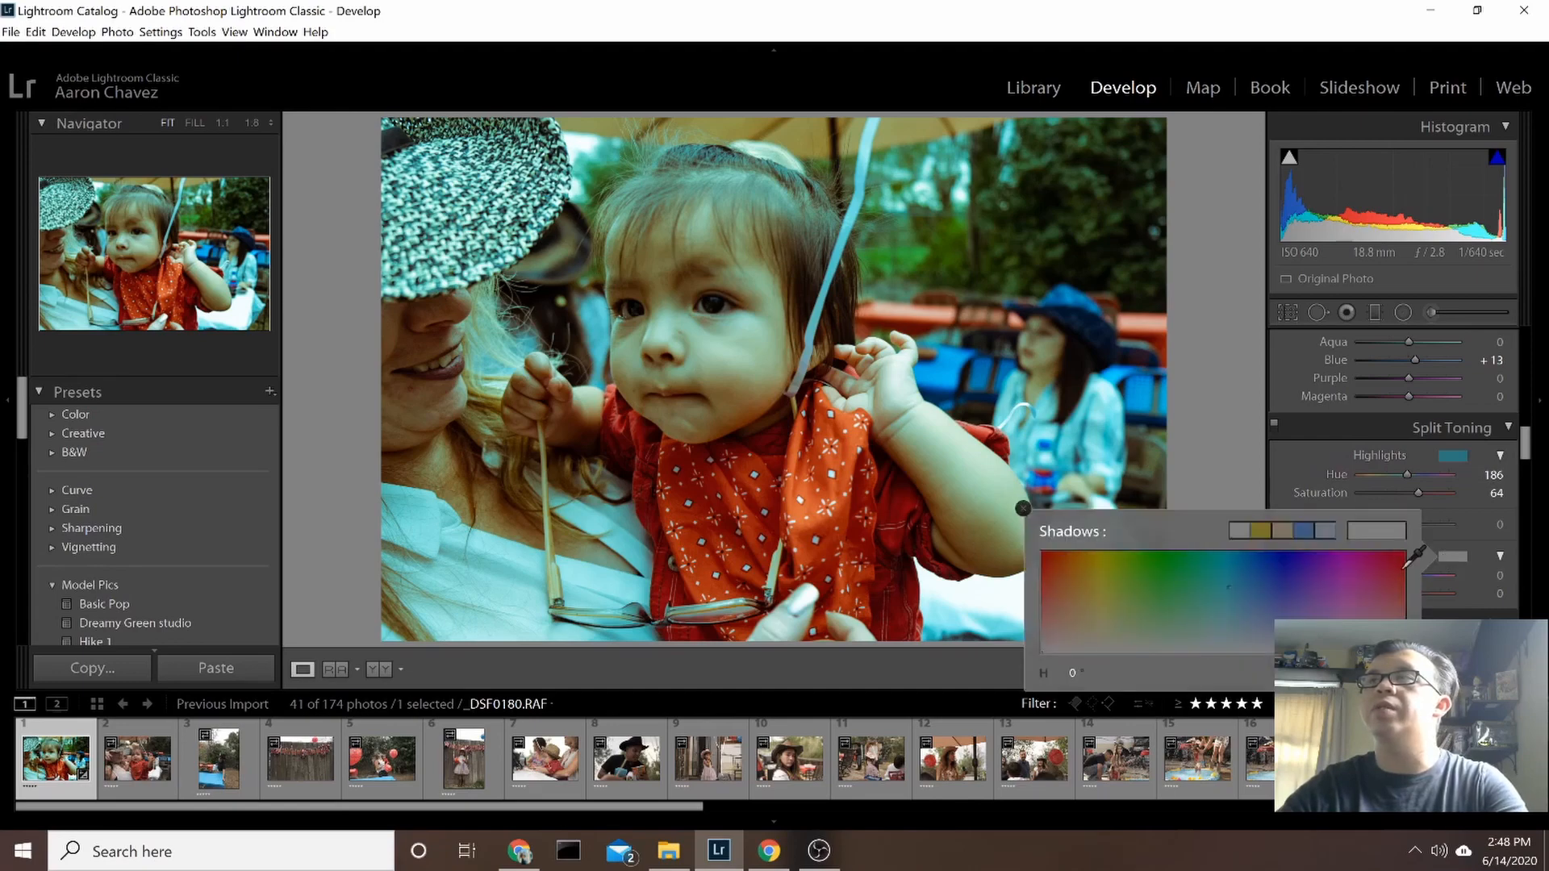
{"action": "left_click_drag", "start_coordinate": [1058, 570], "coordinate": [1065, 570]}
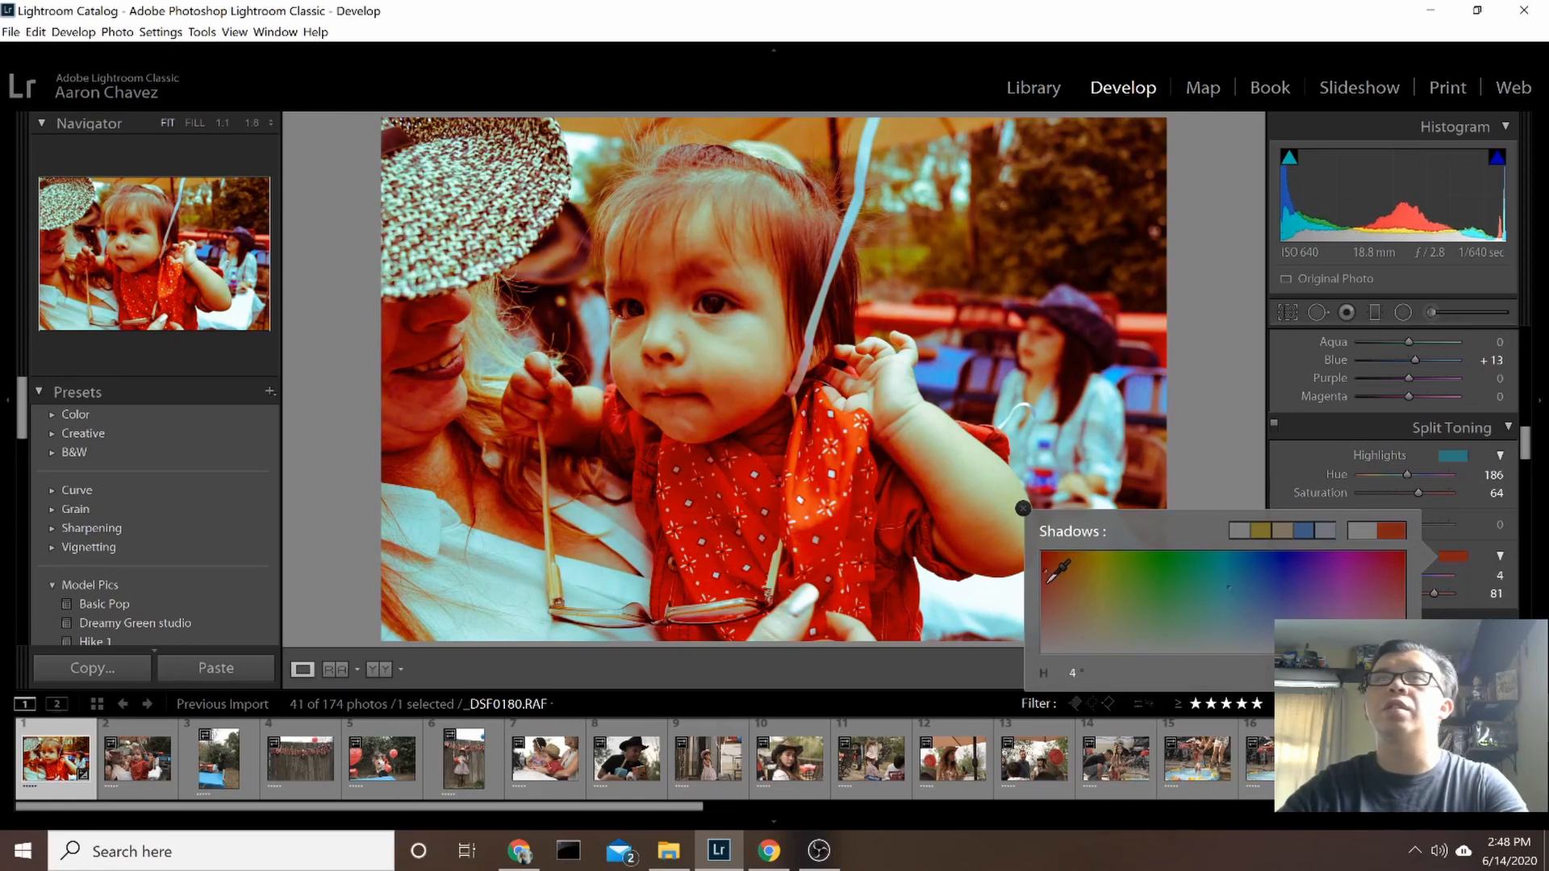
{"action": "left_click_drag", "start_coordinate": [1054, 579], "coordinate": [1073, 589]}
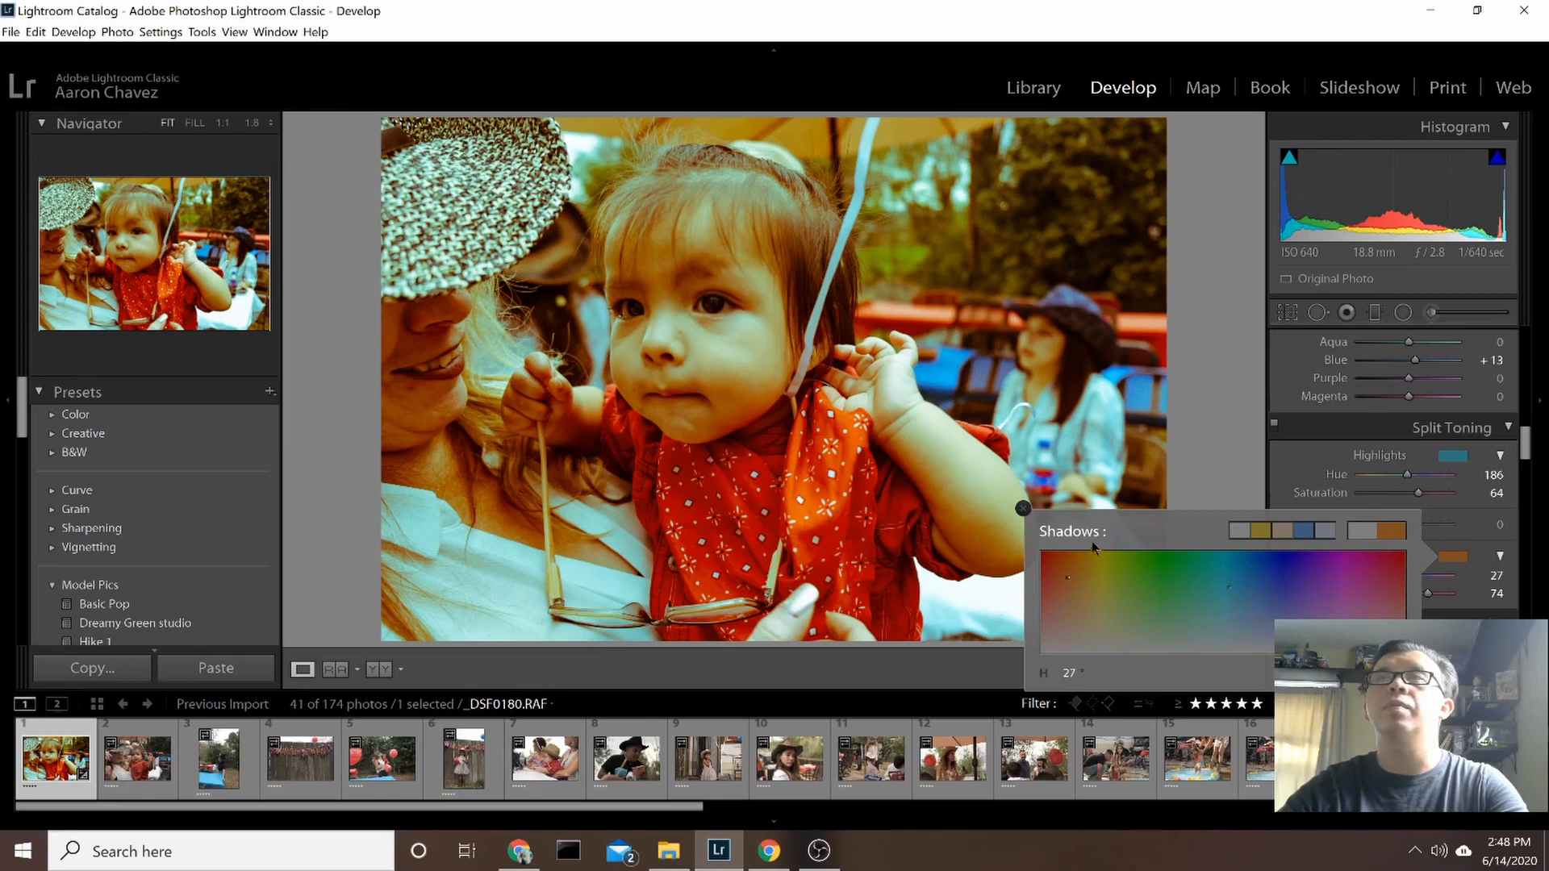
{"action": "left_click", "coordinate": [1470, 542]}
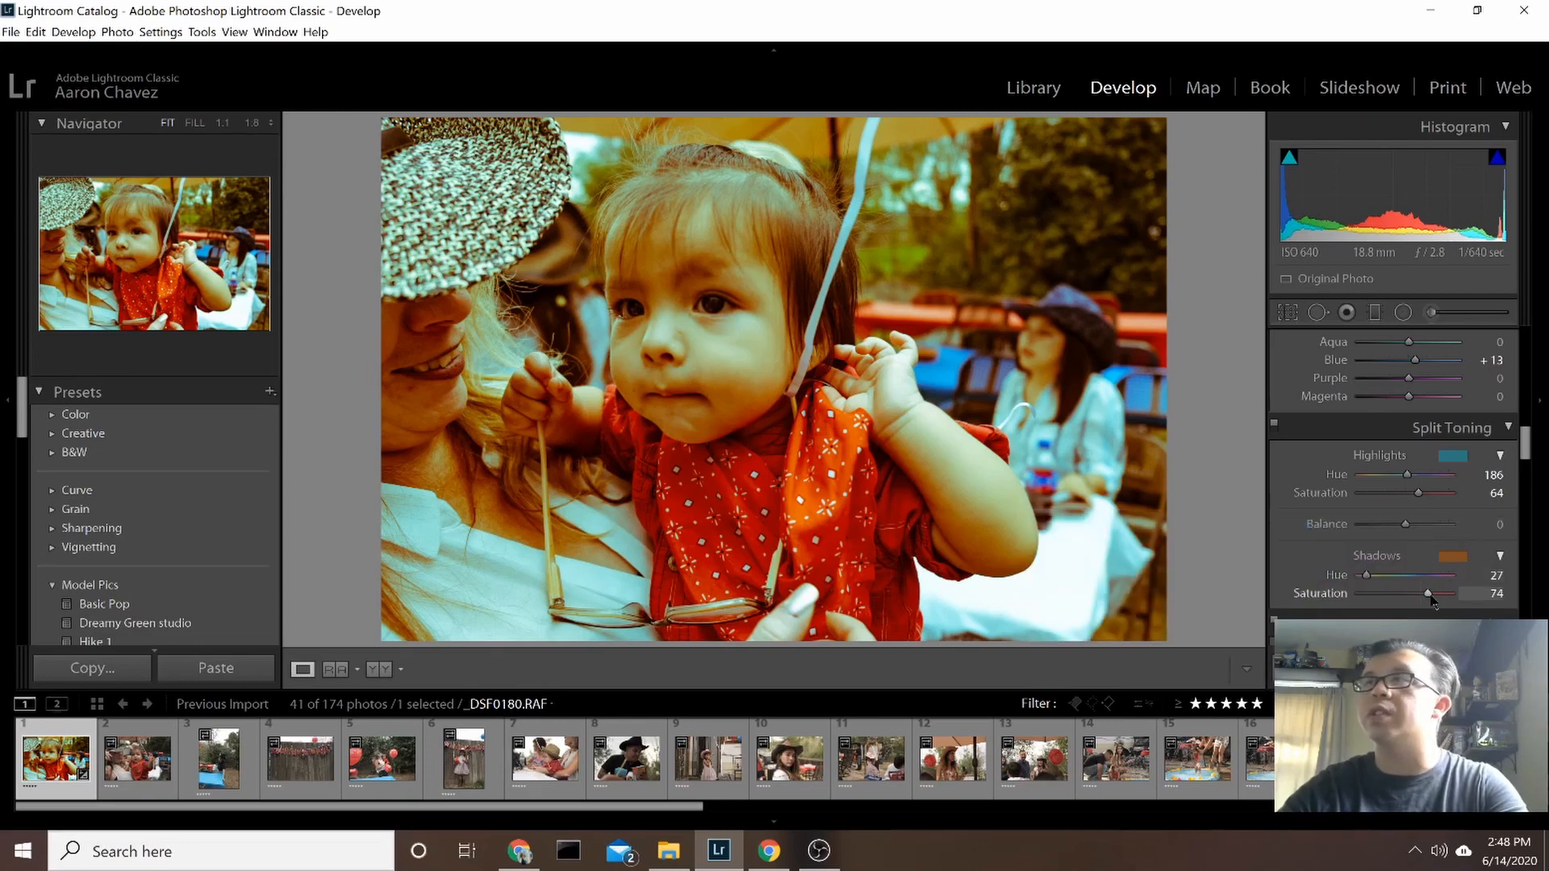
Reduce the Split Toning saturation to 18 for the highlights and 31 for the shadows
{"action": "left_click_drag", "start_coordinate": [1429, 595], "coordinate": [1397, 598]}
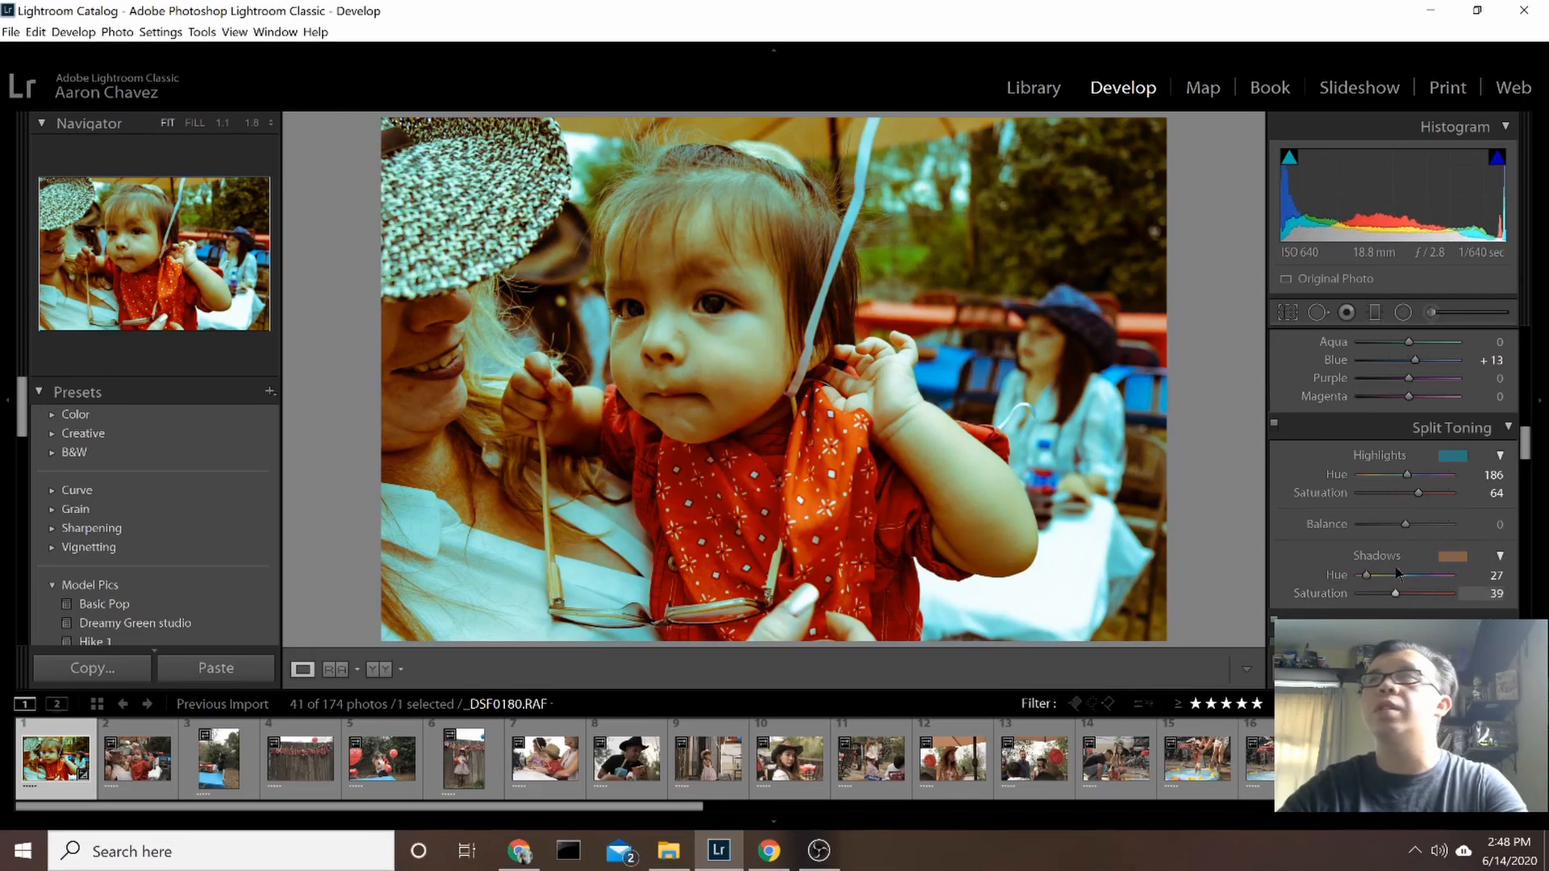
{"action": "left_click_drag", "start_coordinate": [1419, 500], "coordinate": [1378, 498]}
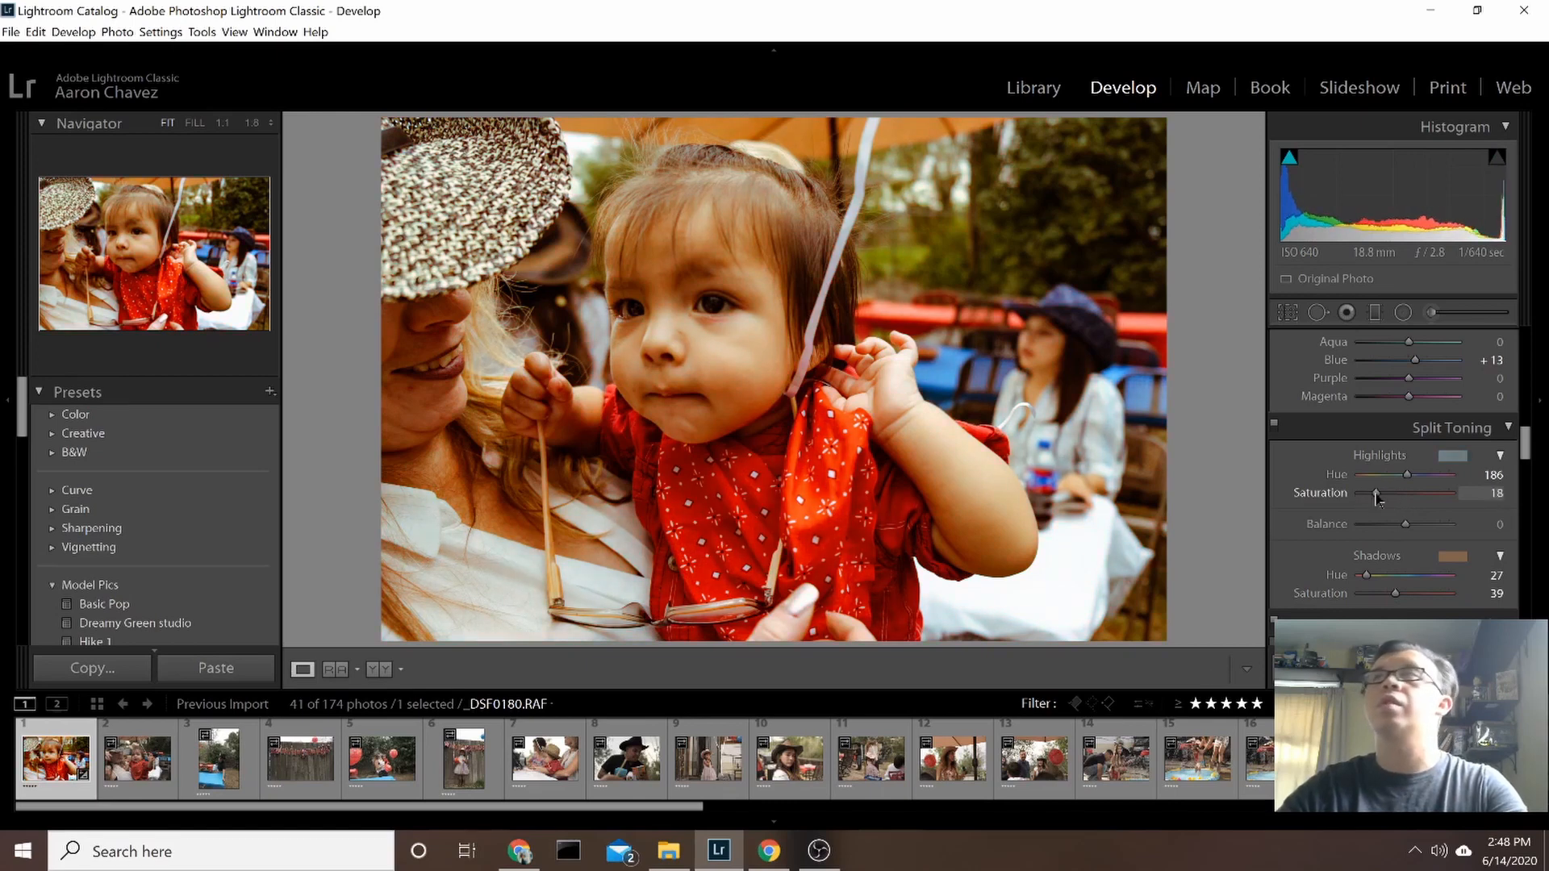
{"action": "left_click_drag", "start_coordinate": [1398, 597], "coordinate": [1390, 593]}
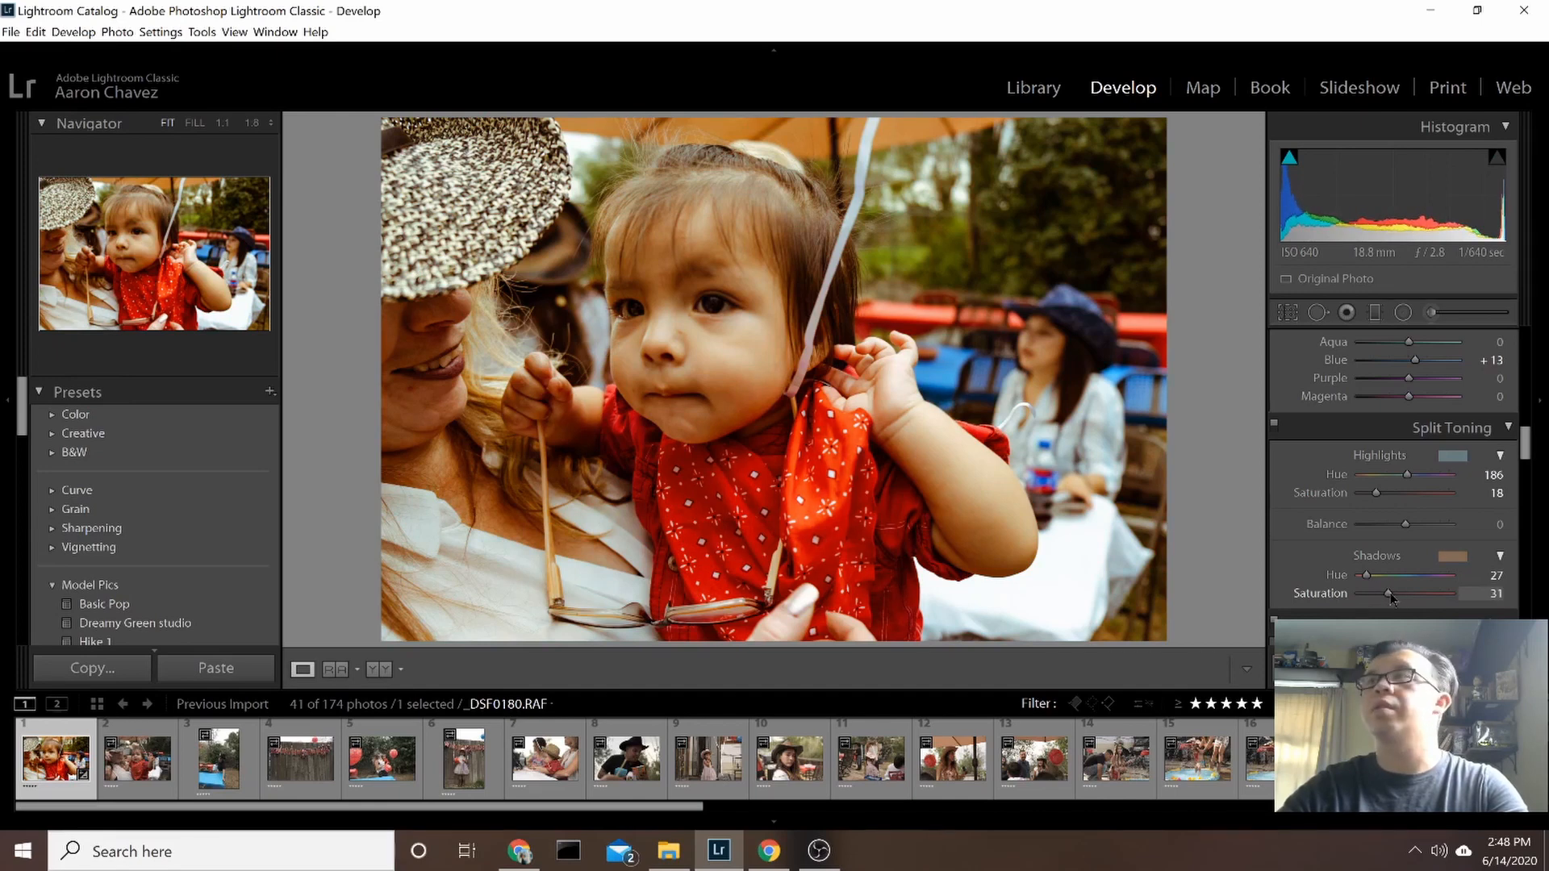
Refine the Split Toning shadows tint to hue 30 with saturation 31
{"action": "left_click", "coordinate": [1450, 557]}
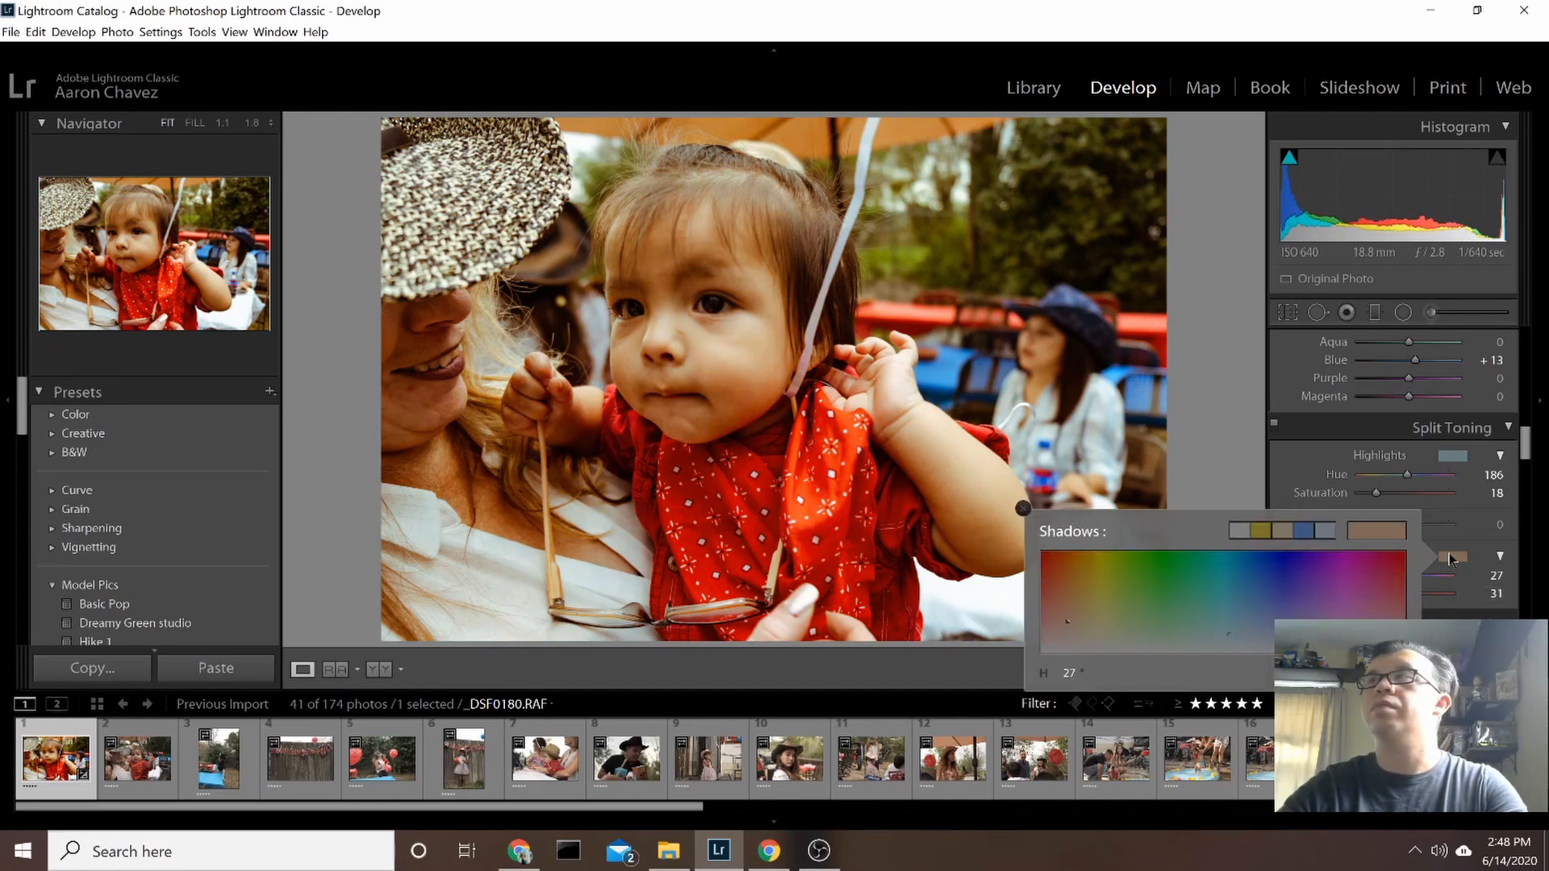
{"action": "left_click_drag", "start_coordinate": [1068, 618], "coordinate": [1071, 600]}
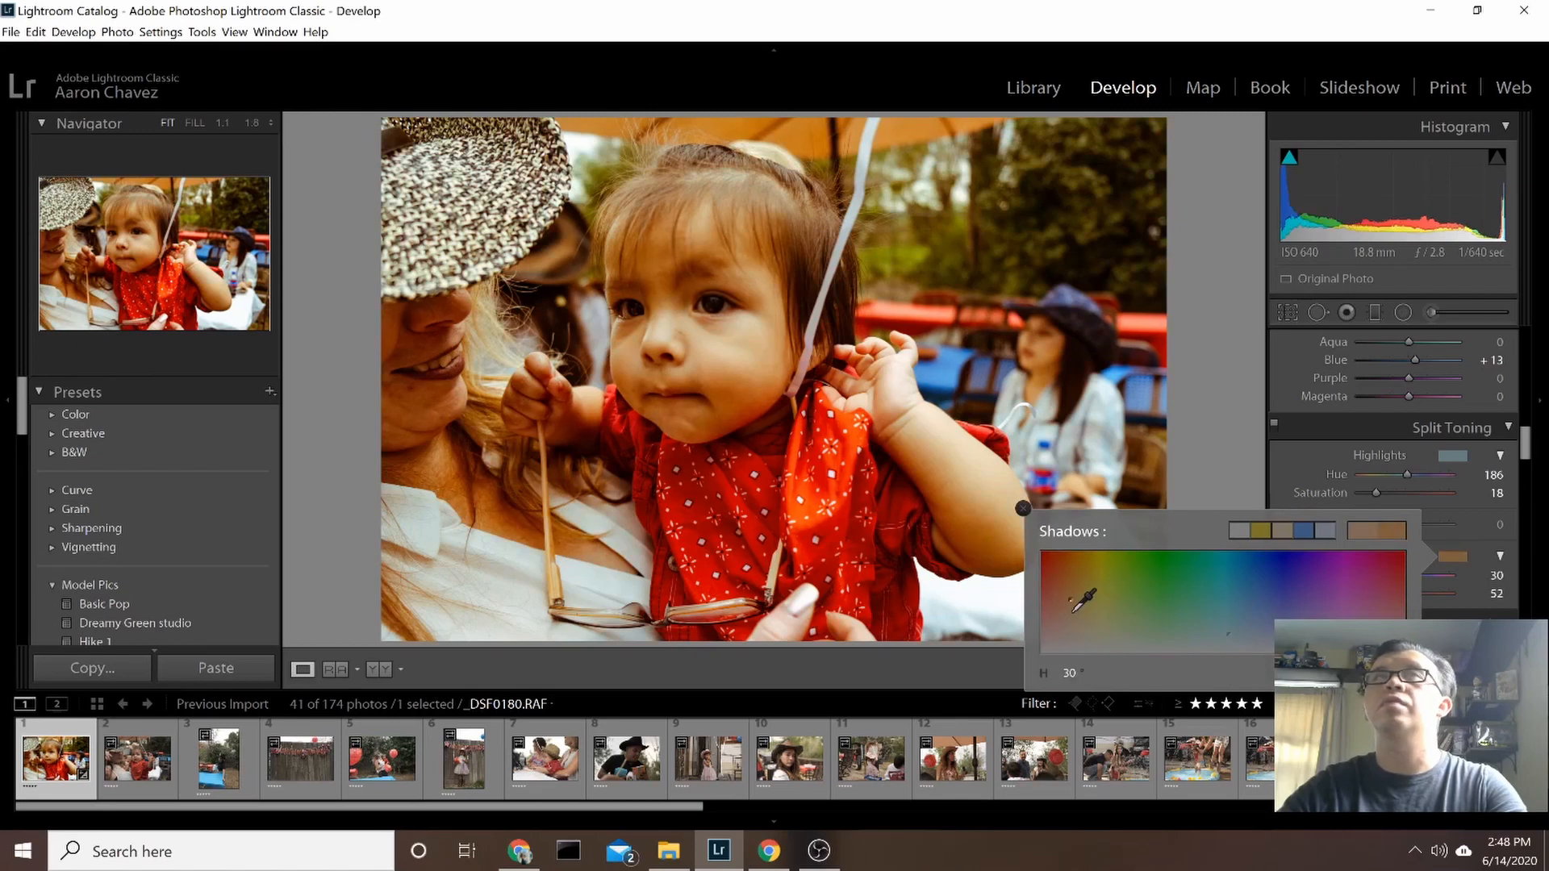
{"action": "left_click", "coordinate": [1461, 514]}
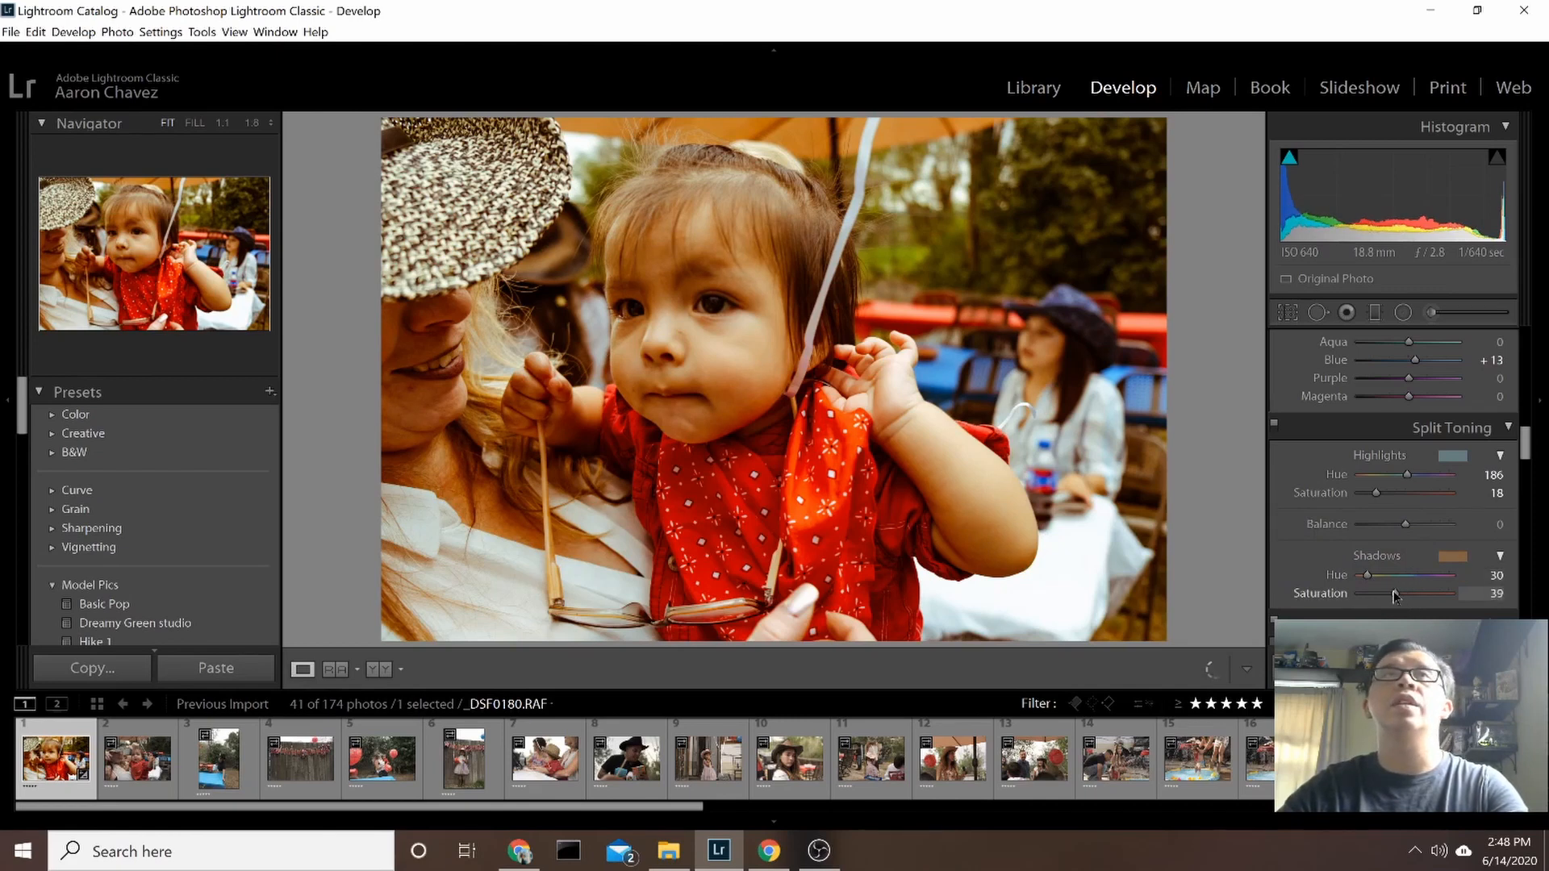
{"action": "left_click_drag", "start_coordinate": [1394, 595], "coordinate": [1387, 595]}
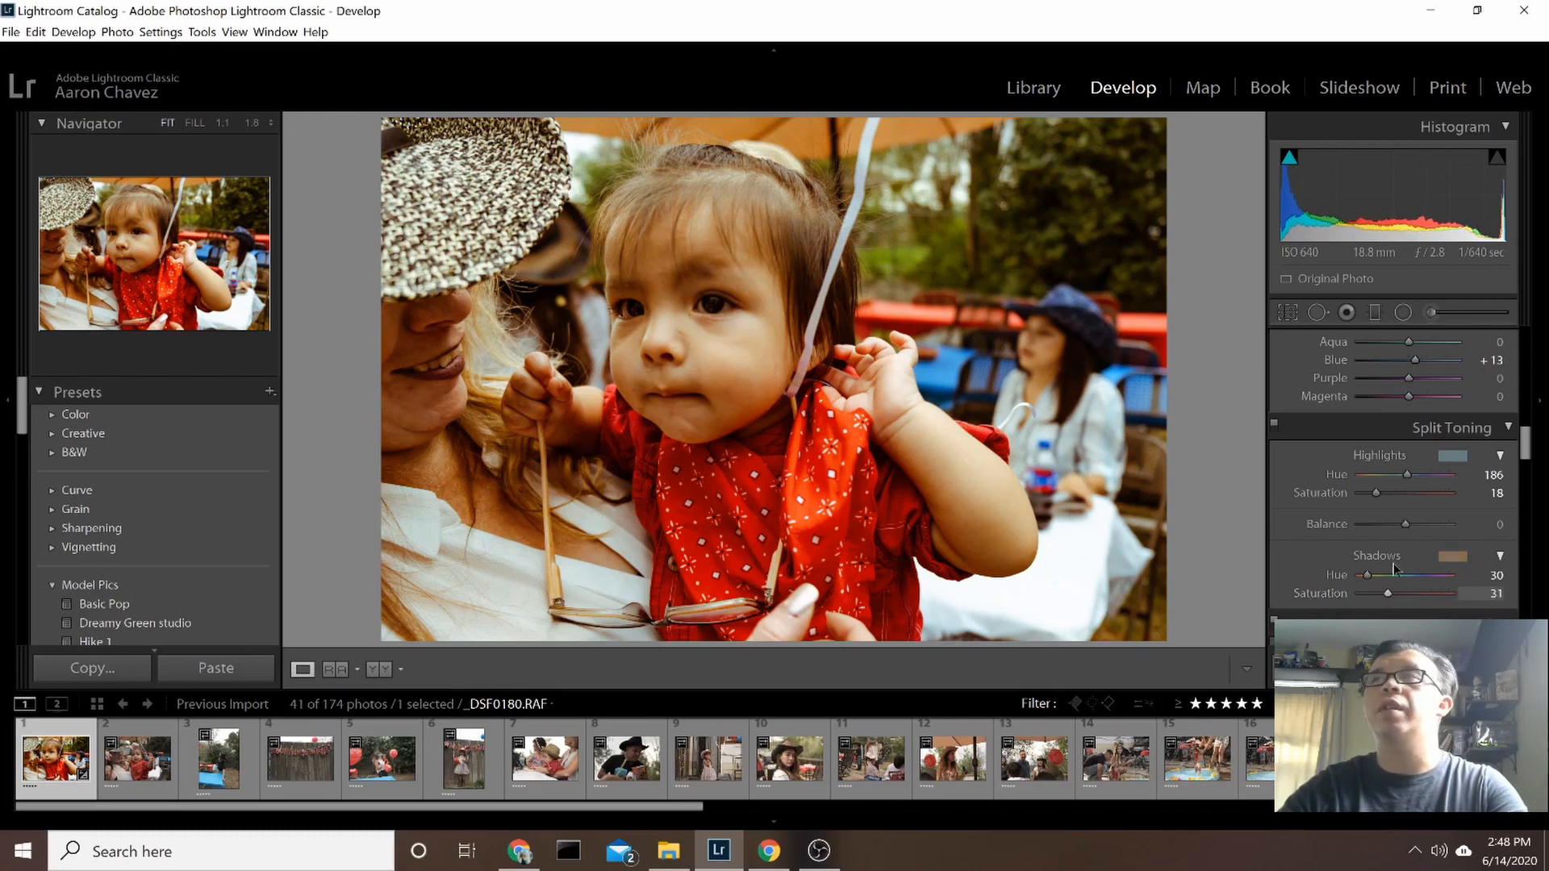
Set the Split Toning balance to −5 and compare the photo with the before view
{"action": "mouse_move", "coordinate": [1410, 524]}
{"action": "left_mouse_down"}
{"action": "mouse_move", "coordinate": [1473, 528]}
{"action": "mouse_move", "coordinate": [1400, 529]}
{"action": "left_mouse_up"}
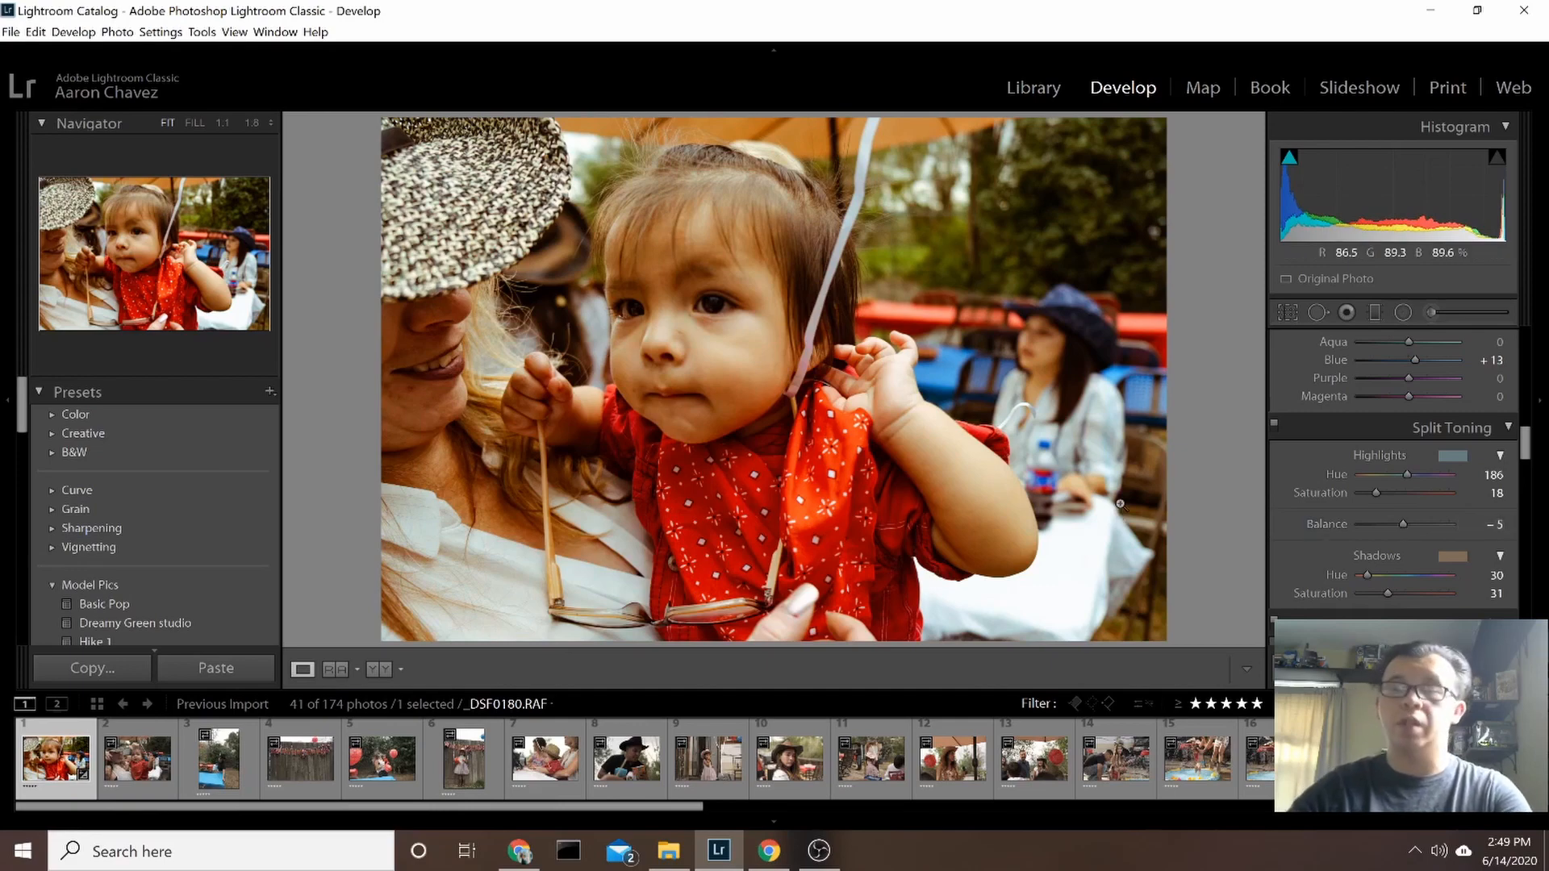
{"action": "key", "text": "backslash"}
{"action": "key", "text": "backslash"}
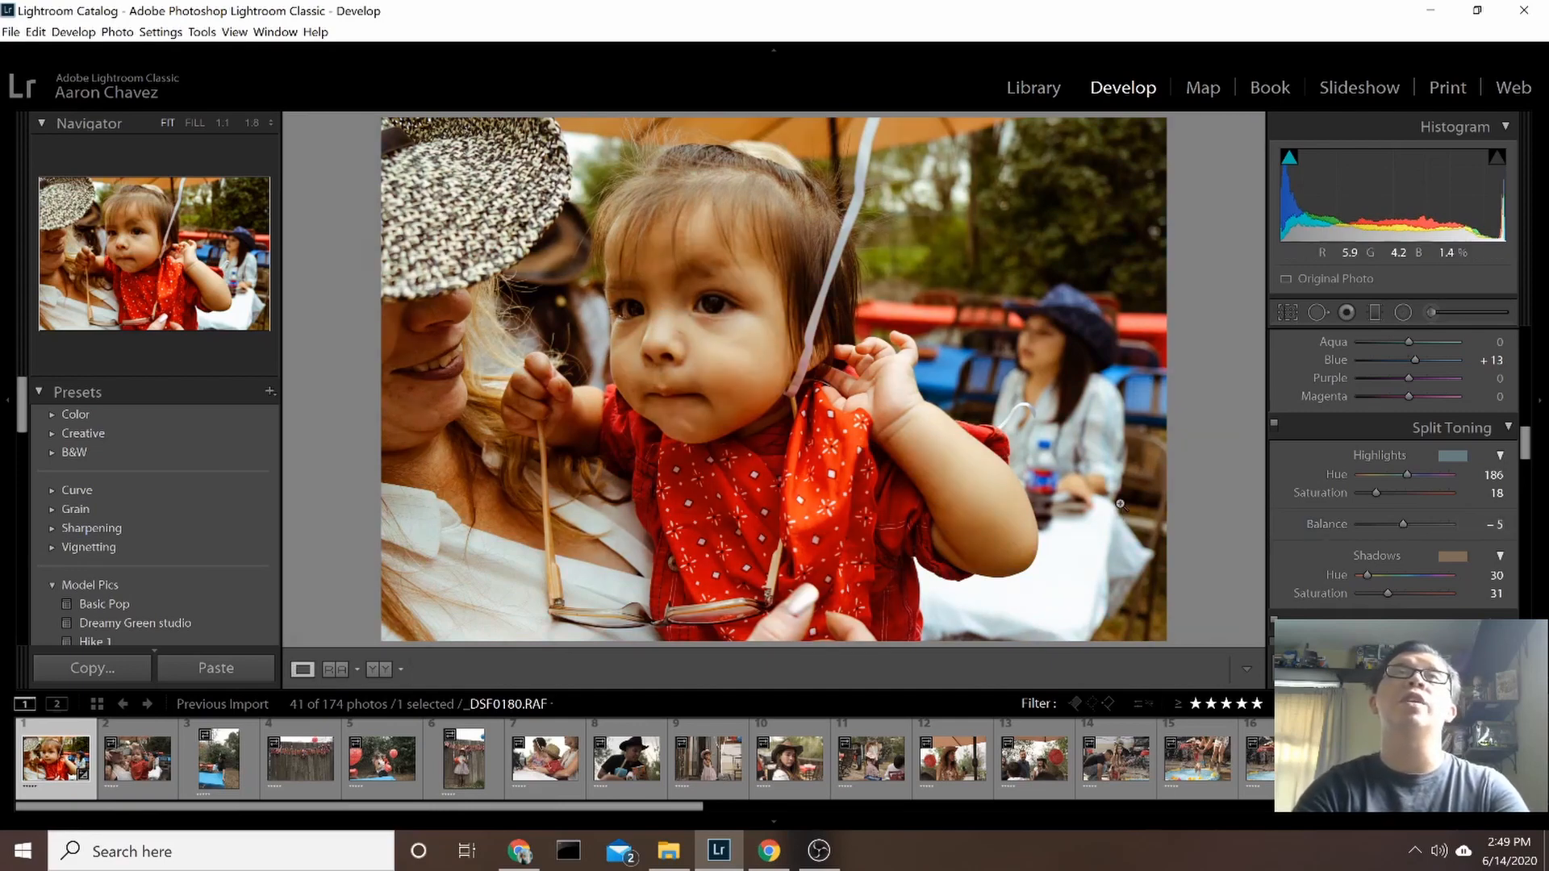
{"action": "key", "text": "backslash"}
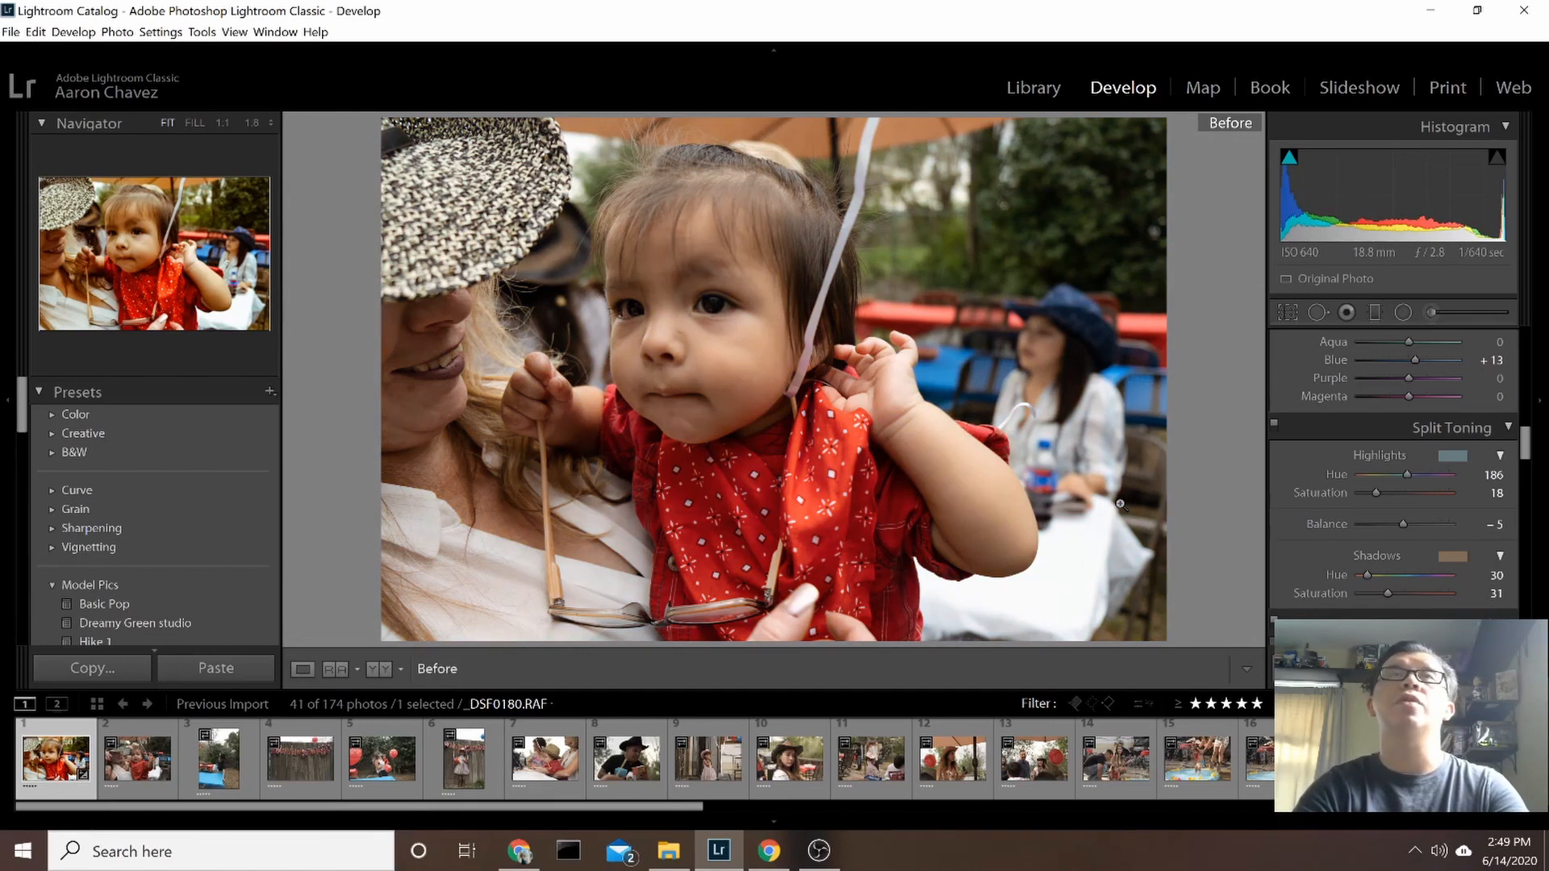
{"action": "key", "text": "backslash"}
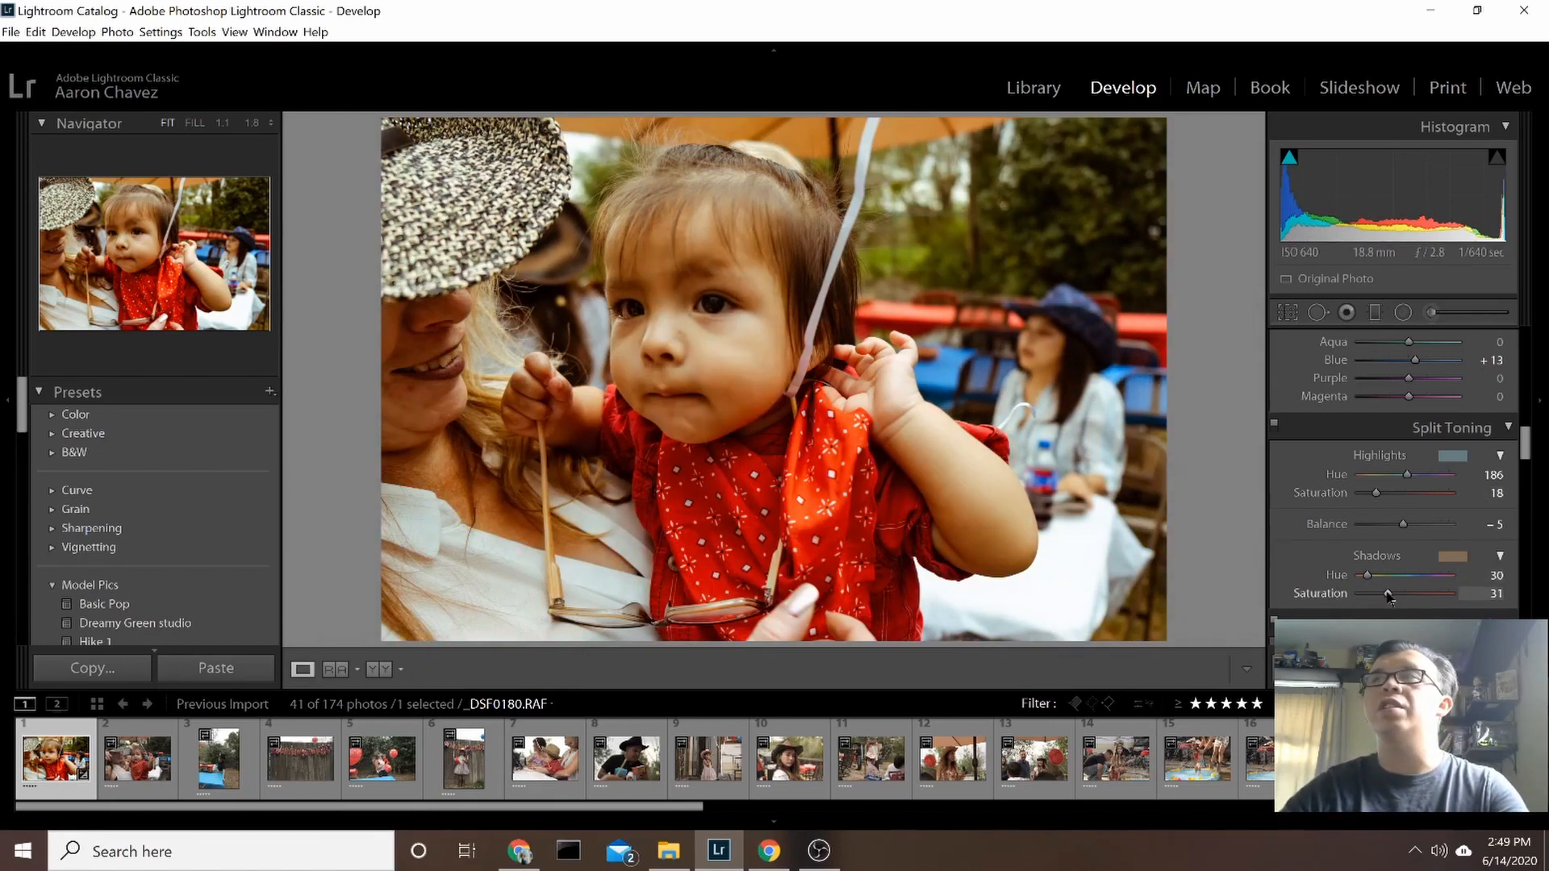
Lower the Split Toning shadows saturation to 22 and set the Basic Vibrance to +18
{"action": "left_click_drag", "start_coordinate": [1390, 595], "coordinate": [1380, 597]}
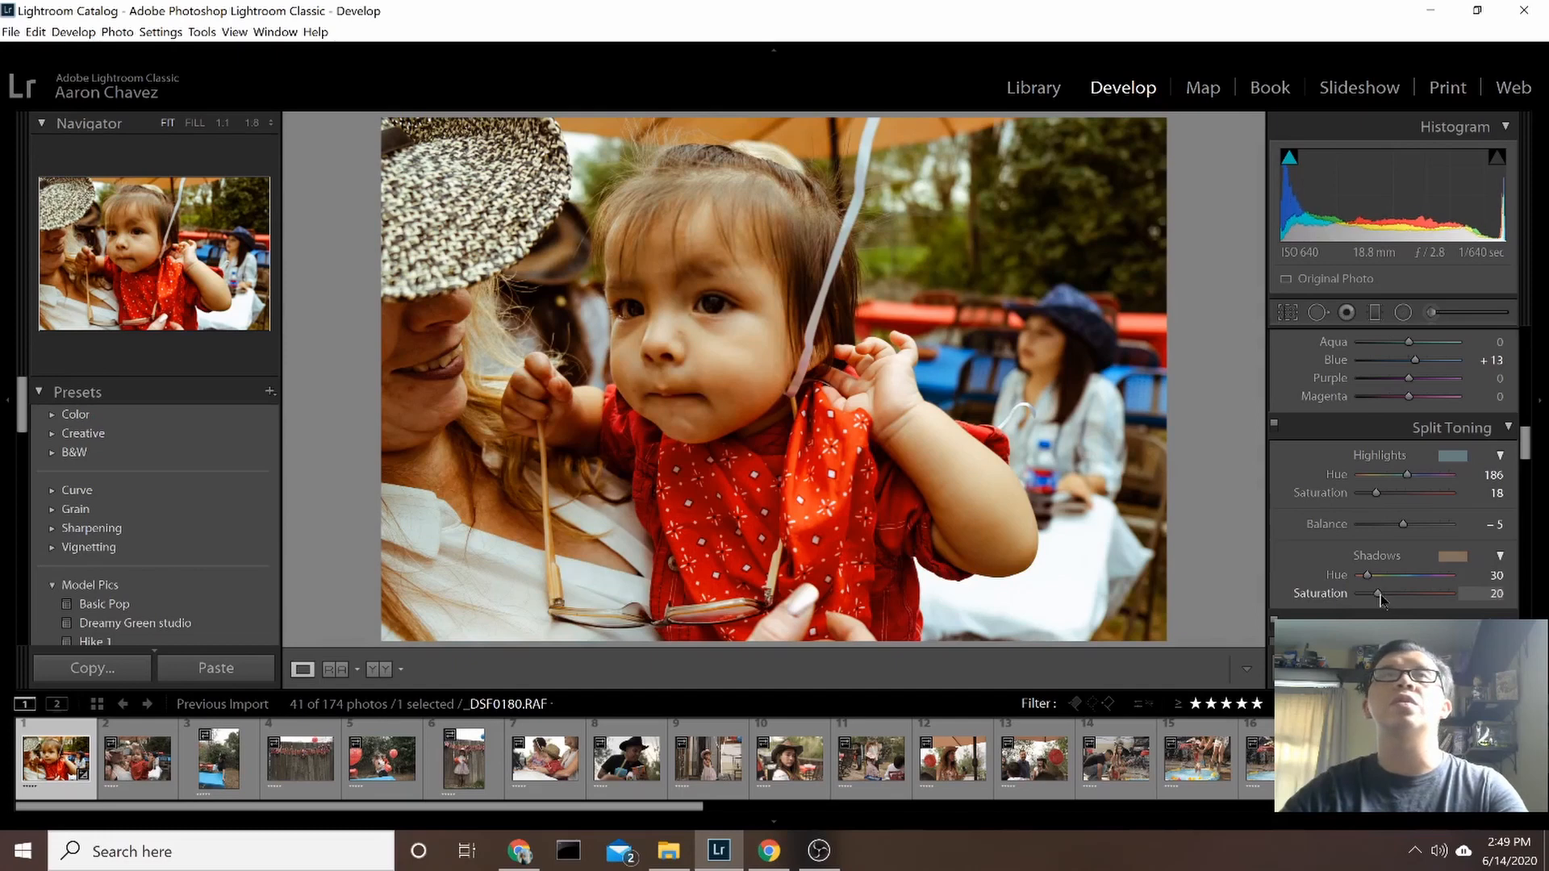
{"action": "scroll", "coordinate": [1401, 581], "scroll_direction": "up", "scroll_amount": 3}
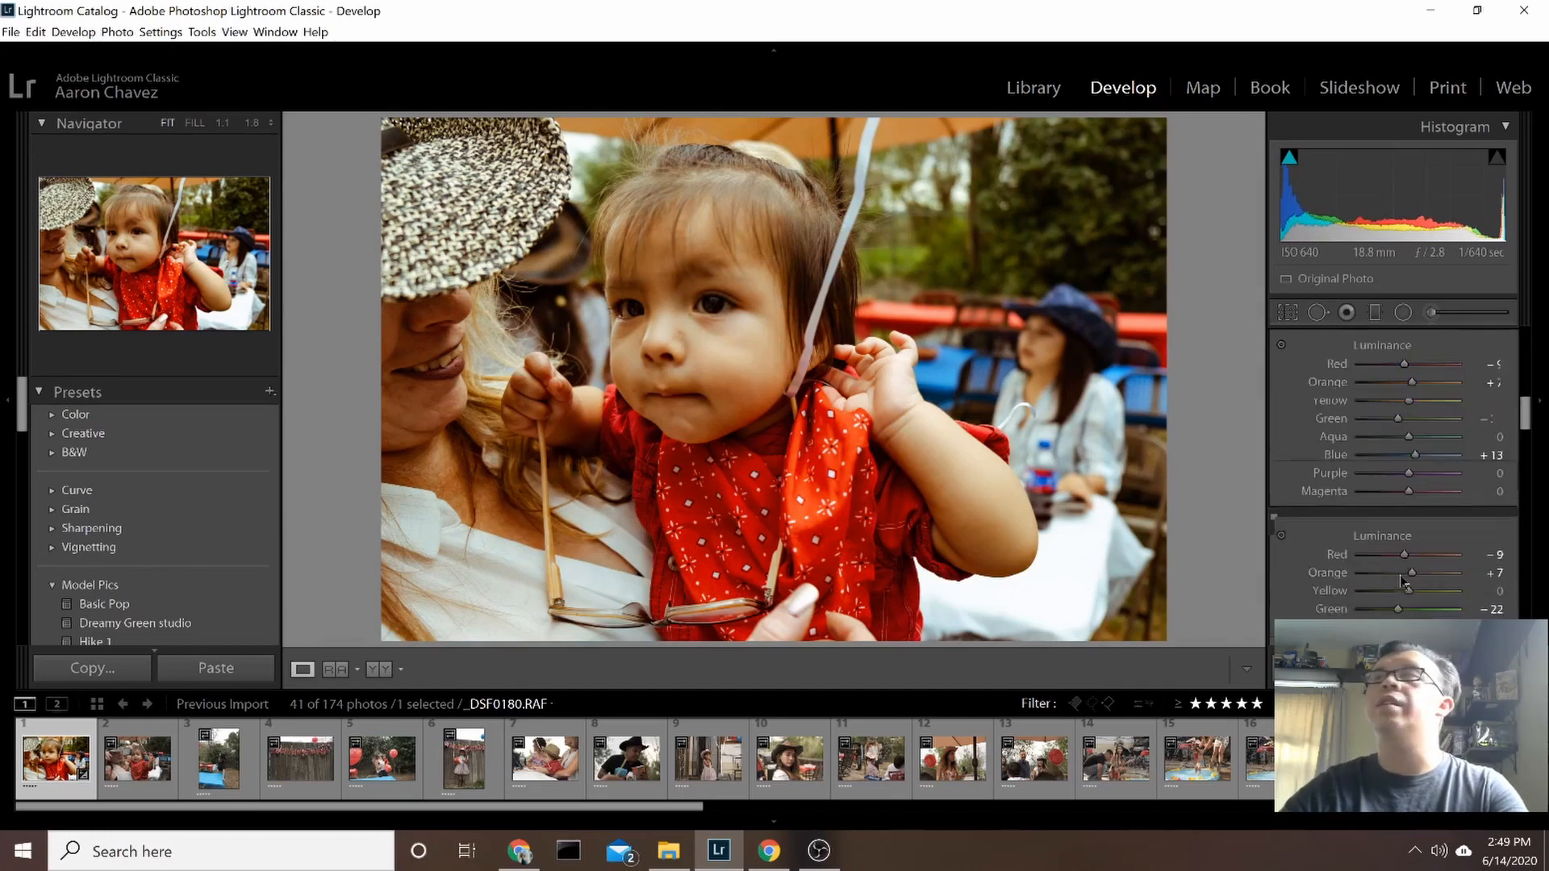
{"action": "scroll", "coordinate": [1401, 579], "scroll_direction": "up", "scroll_amount": 10}
{"action": "scroll", "coordinate": [1401, 576], "scroll_direction": "down", "scroll_amount": 2}
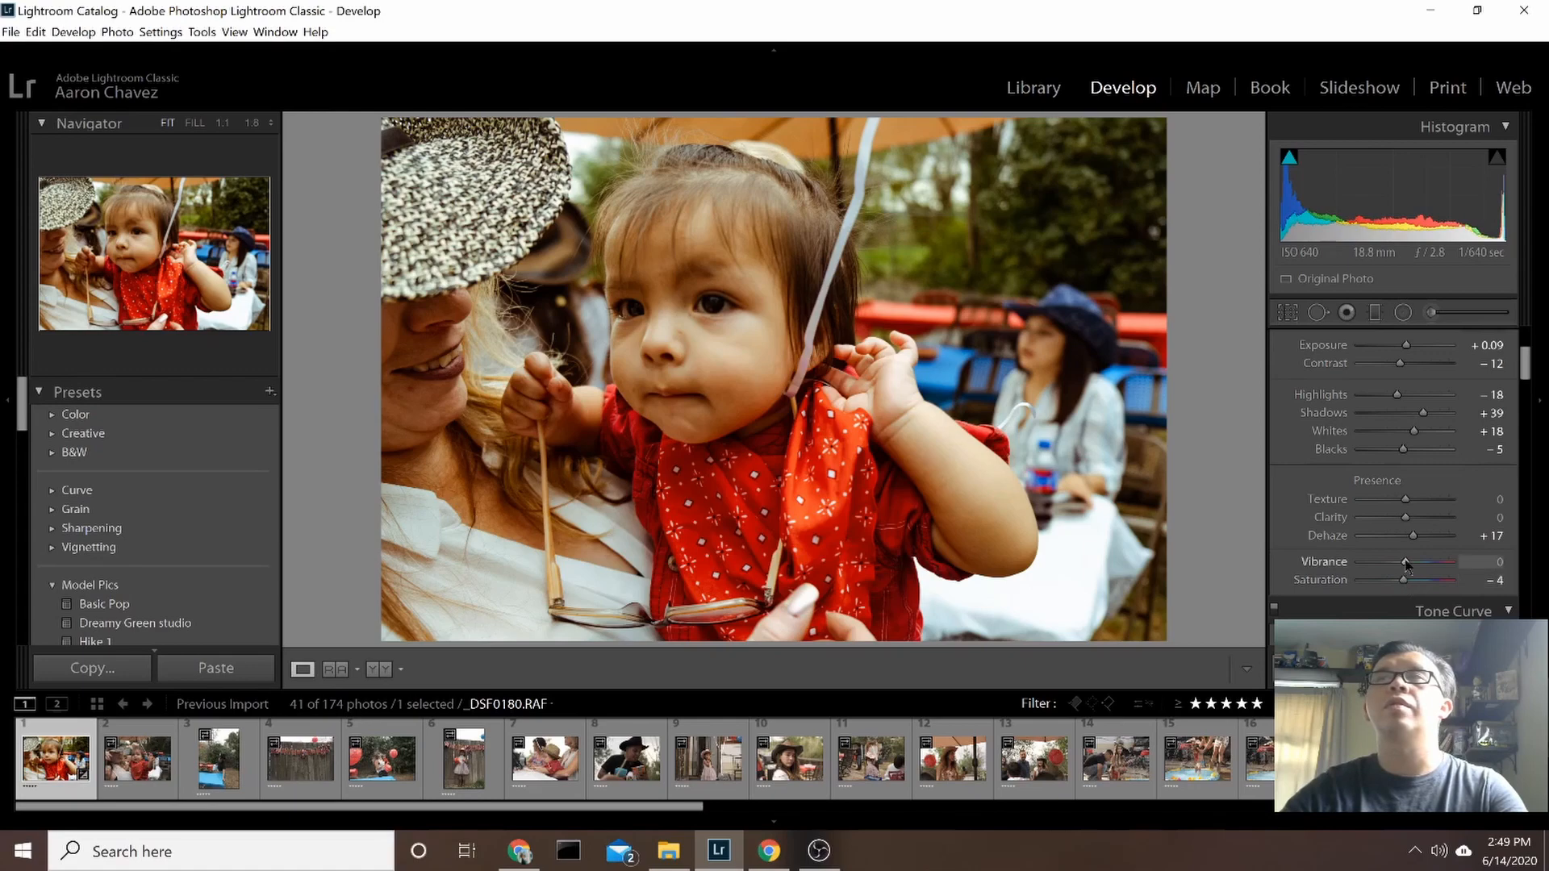
{"action": "left_click_drag", "start_coordinate": [1404, 562], "coordinate": [1411, 562]}
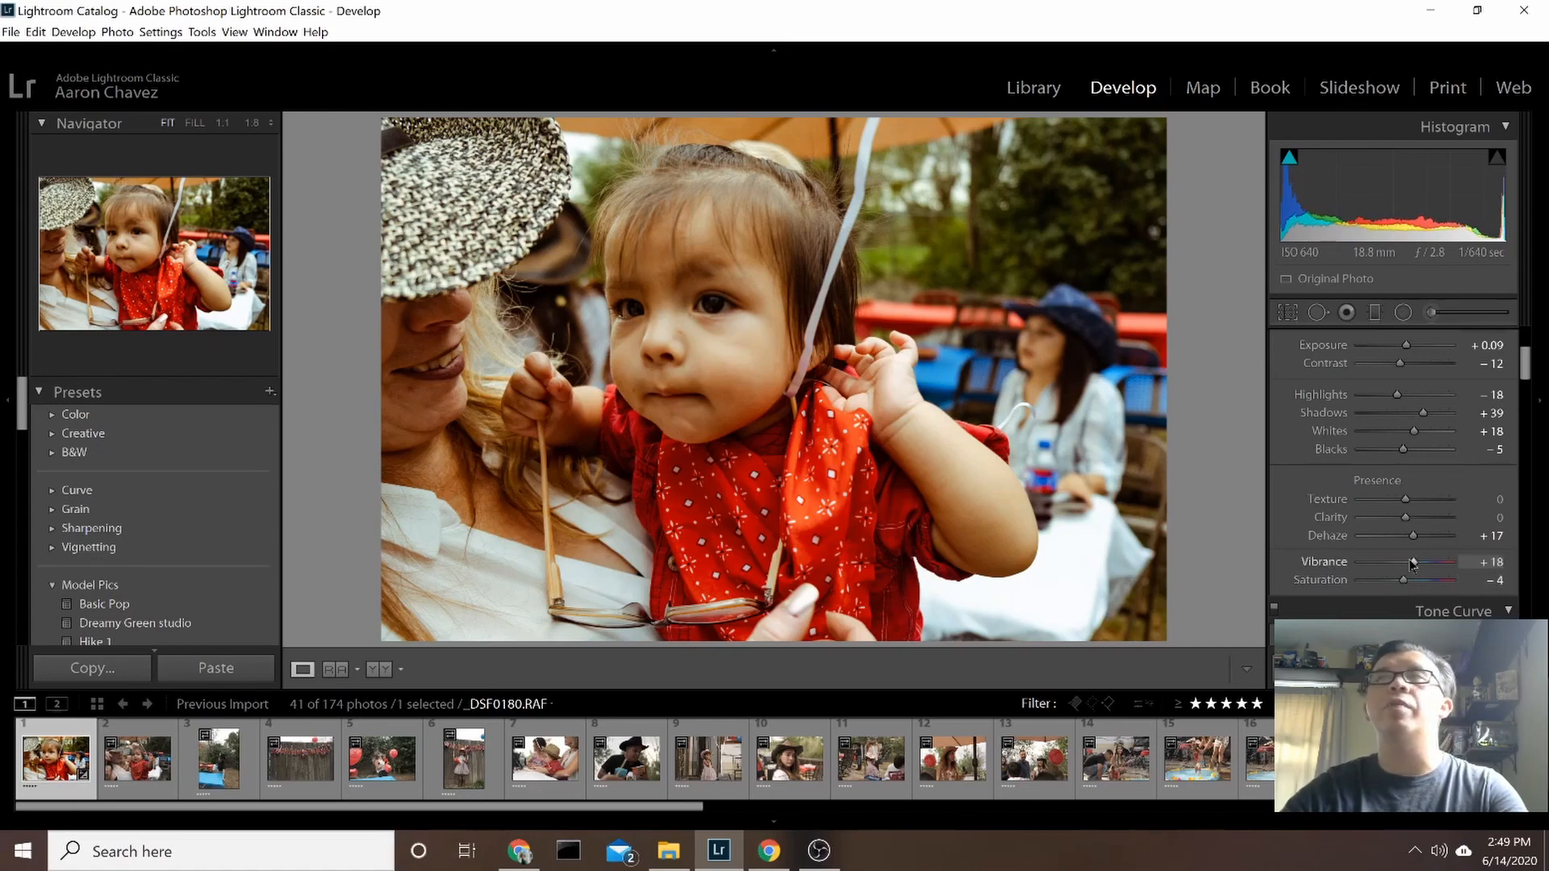
Compare the photo including its Vibrance change with the before view
{"action": "key", "text": "backslash"}
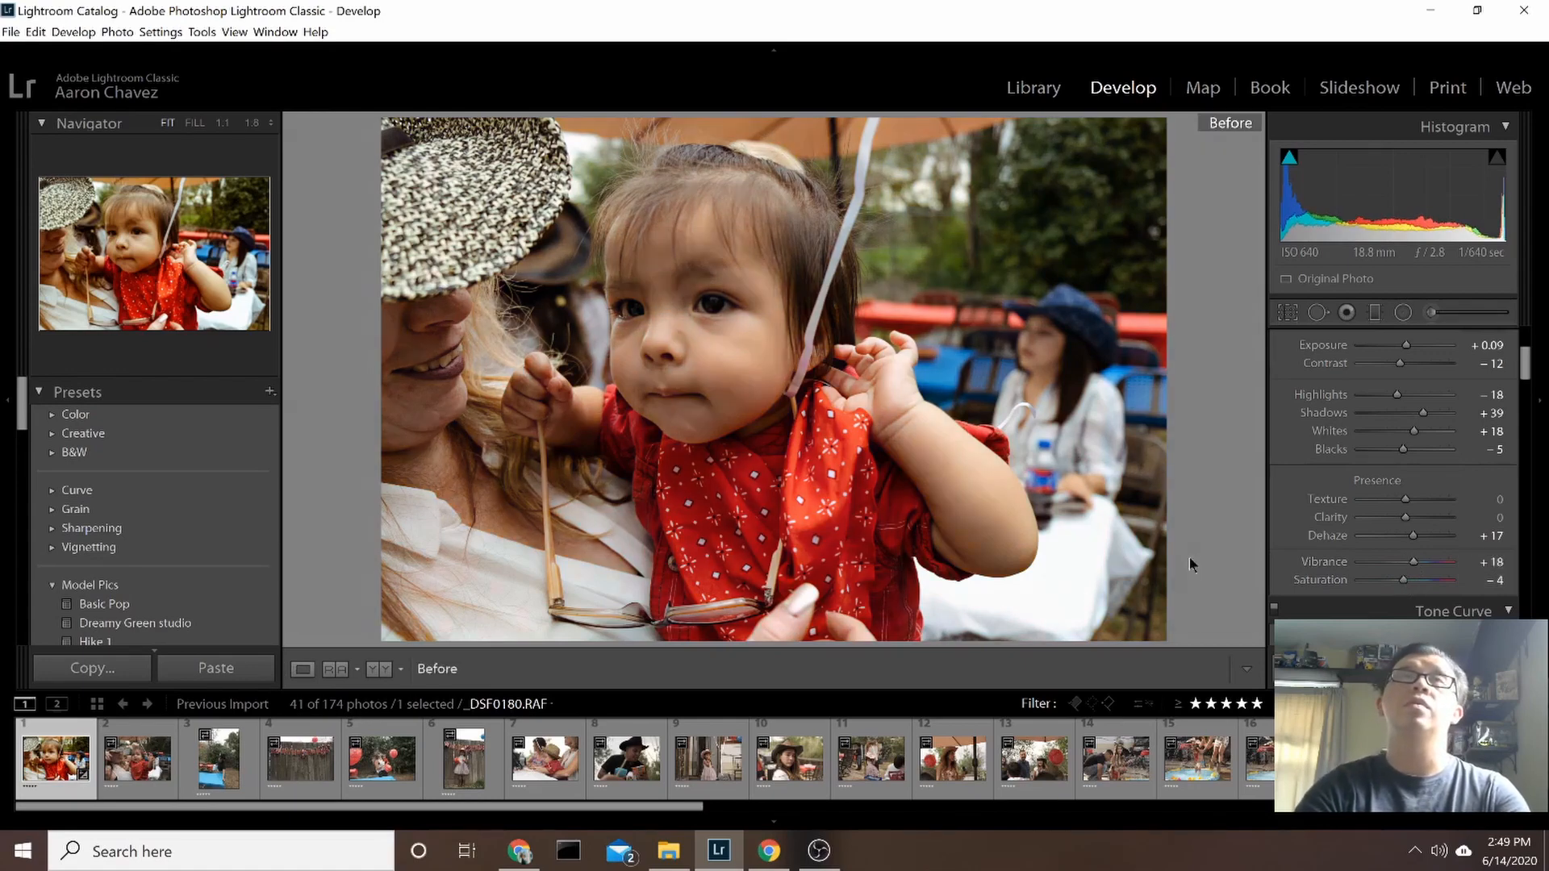
{"action": "key", "text": "backslash"}
{"action": "key", "text": "backslash"}
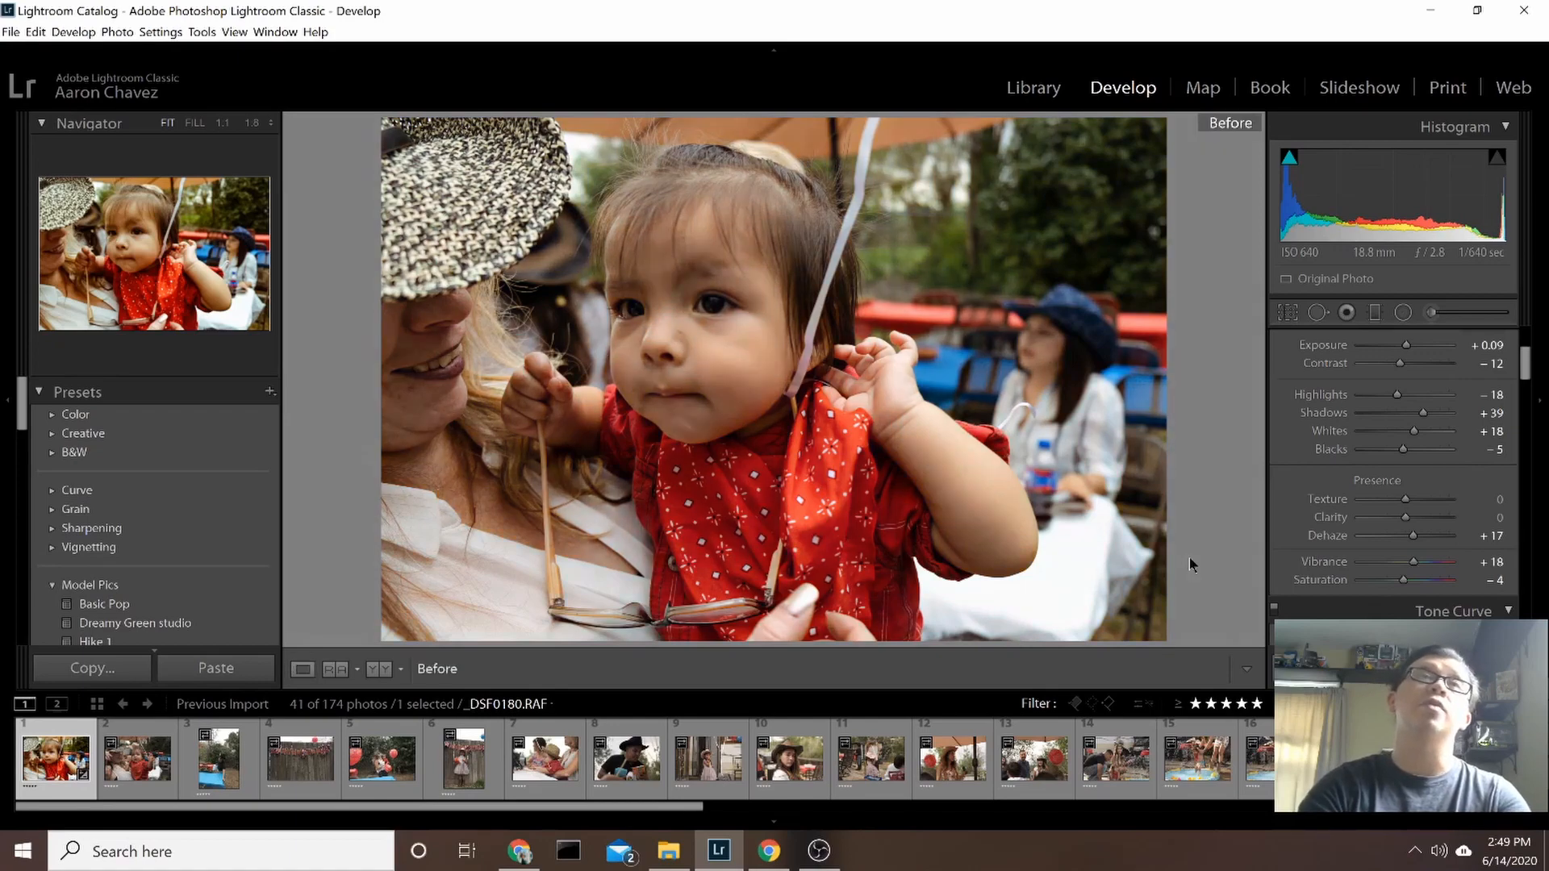
{"action": "key", "text": "backslash"}
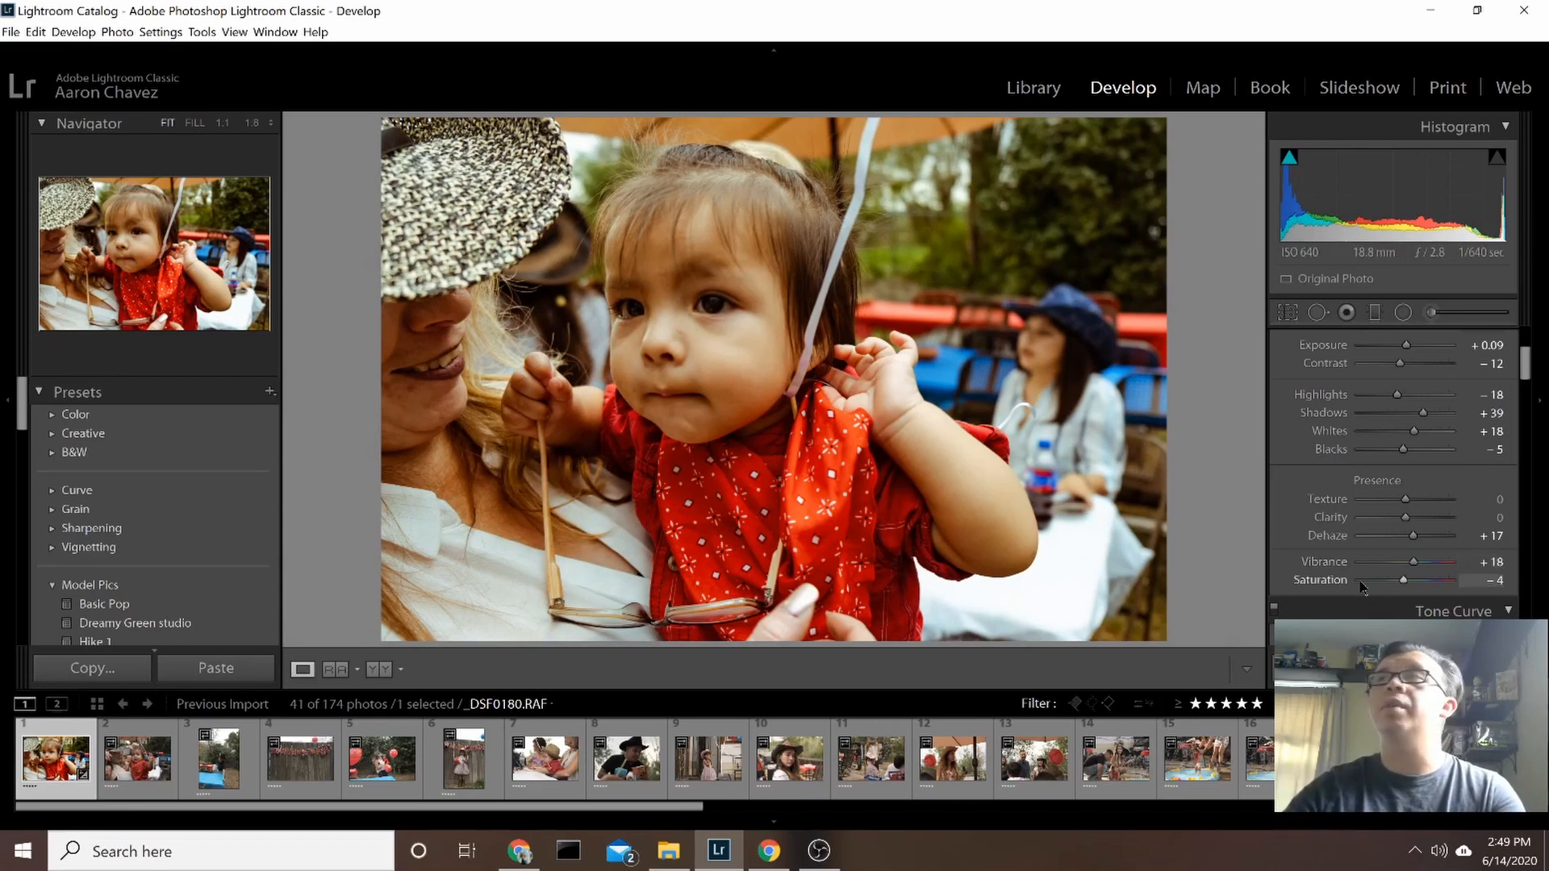
Set the Split Toning highlights saturation to 12, checking the photo with Split Toning switched off and against the before view
{"action": "scroll", "coordinate": [1372, 585], "scroll_direction": "down", "scroll_amount": 10}
{"action": "scroll", "coordinate": [1360, 587], "scroll_direction": "down", "scroll_amount": 2}
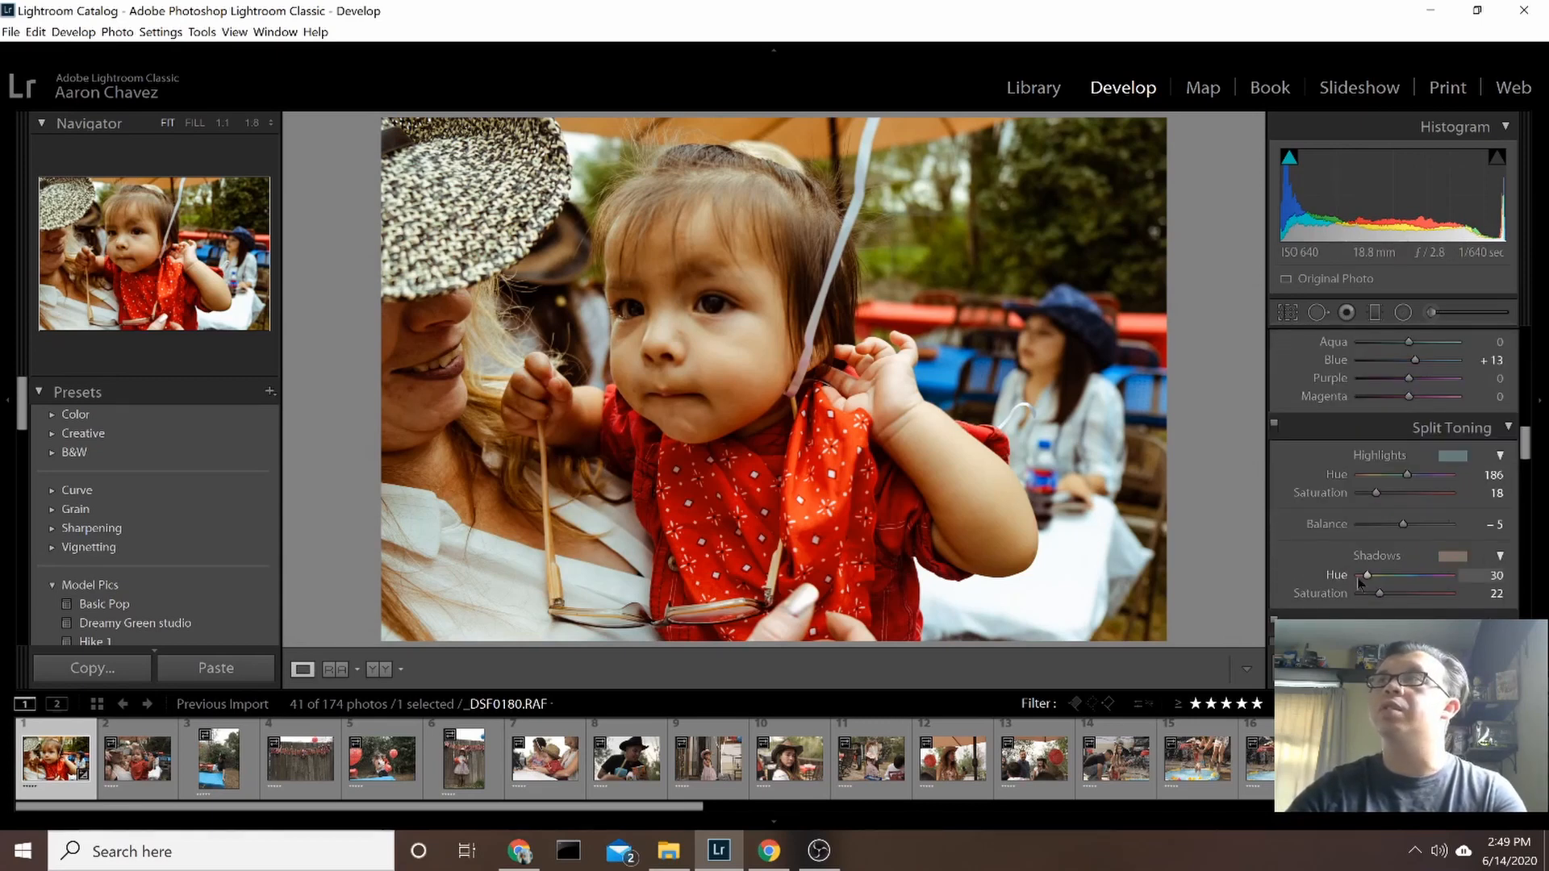
{"action": "left_click", "coordinate": [1273, 425]}
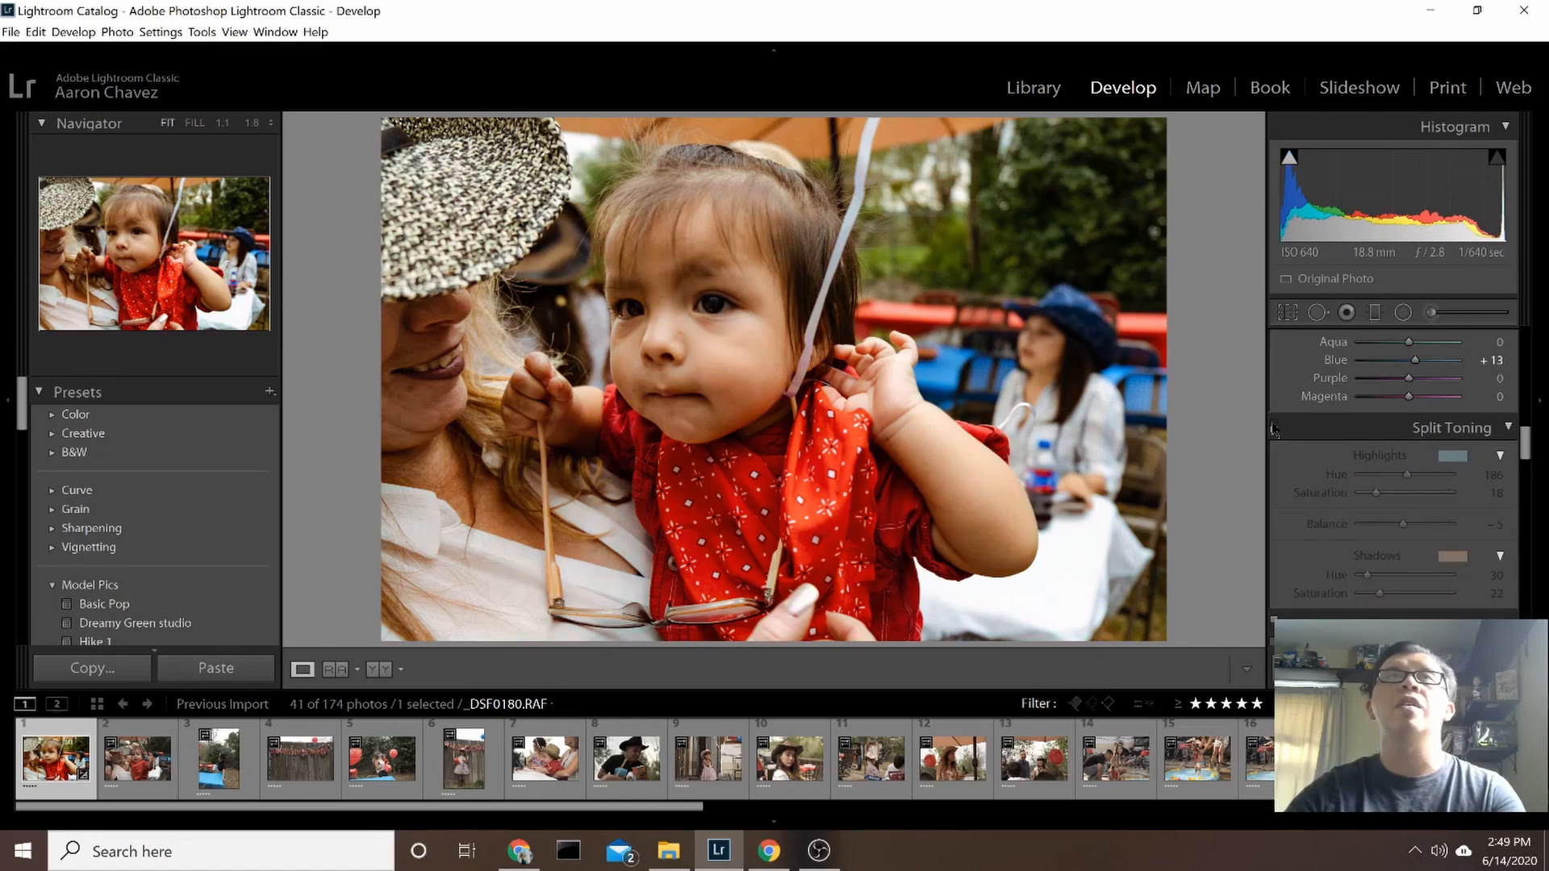
{"action": "left_click", "coordinate": [1274, 426]}
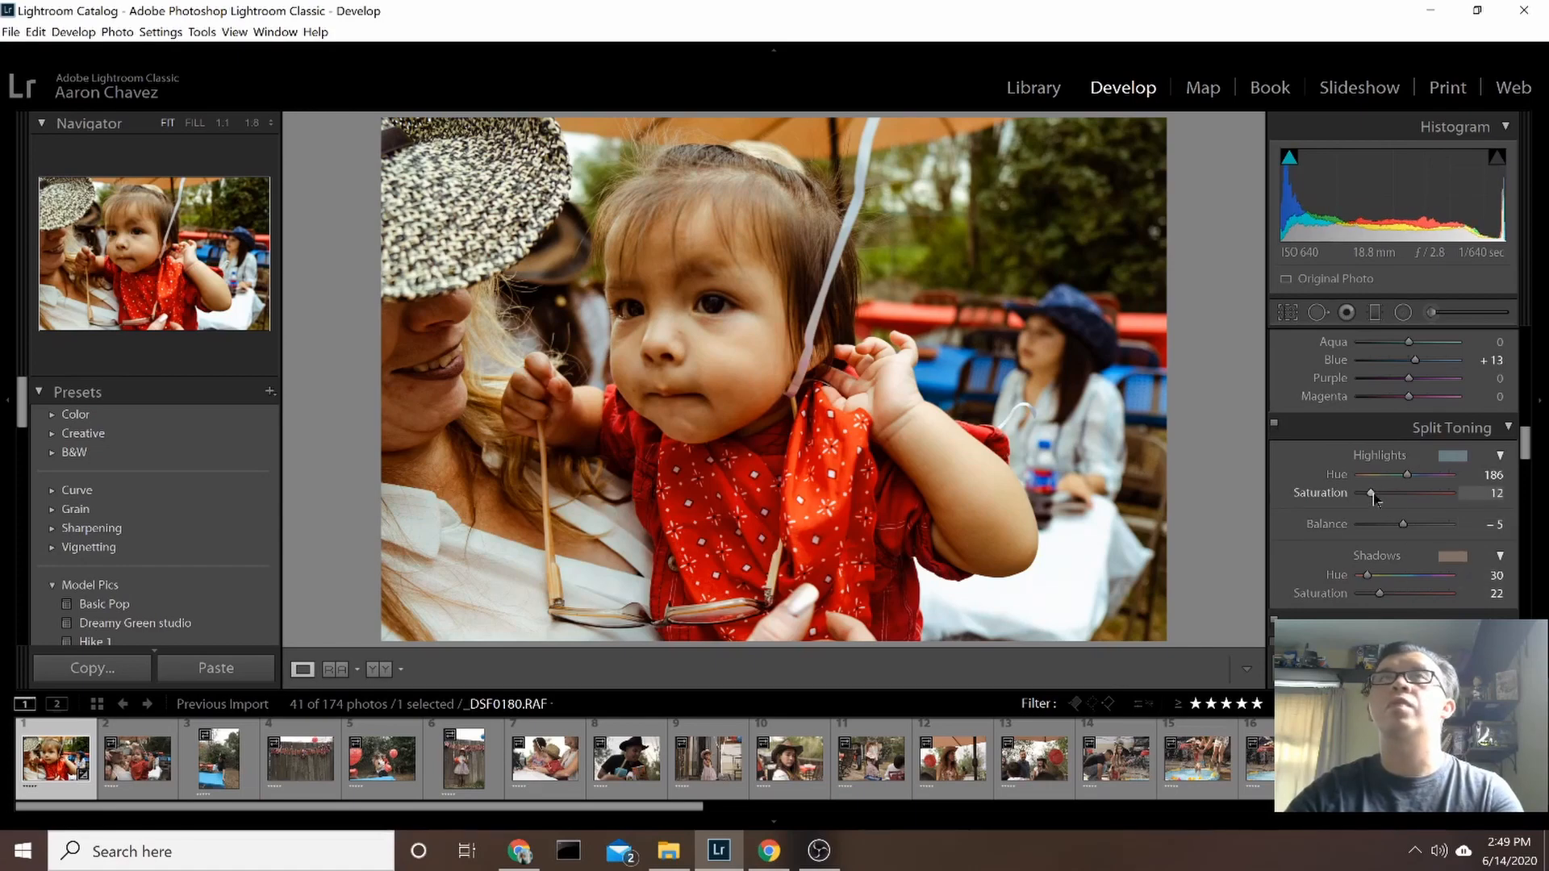
{"action": "key", "text": "backslash"}
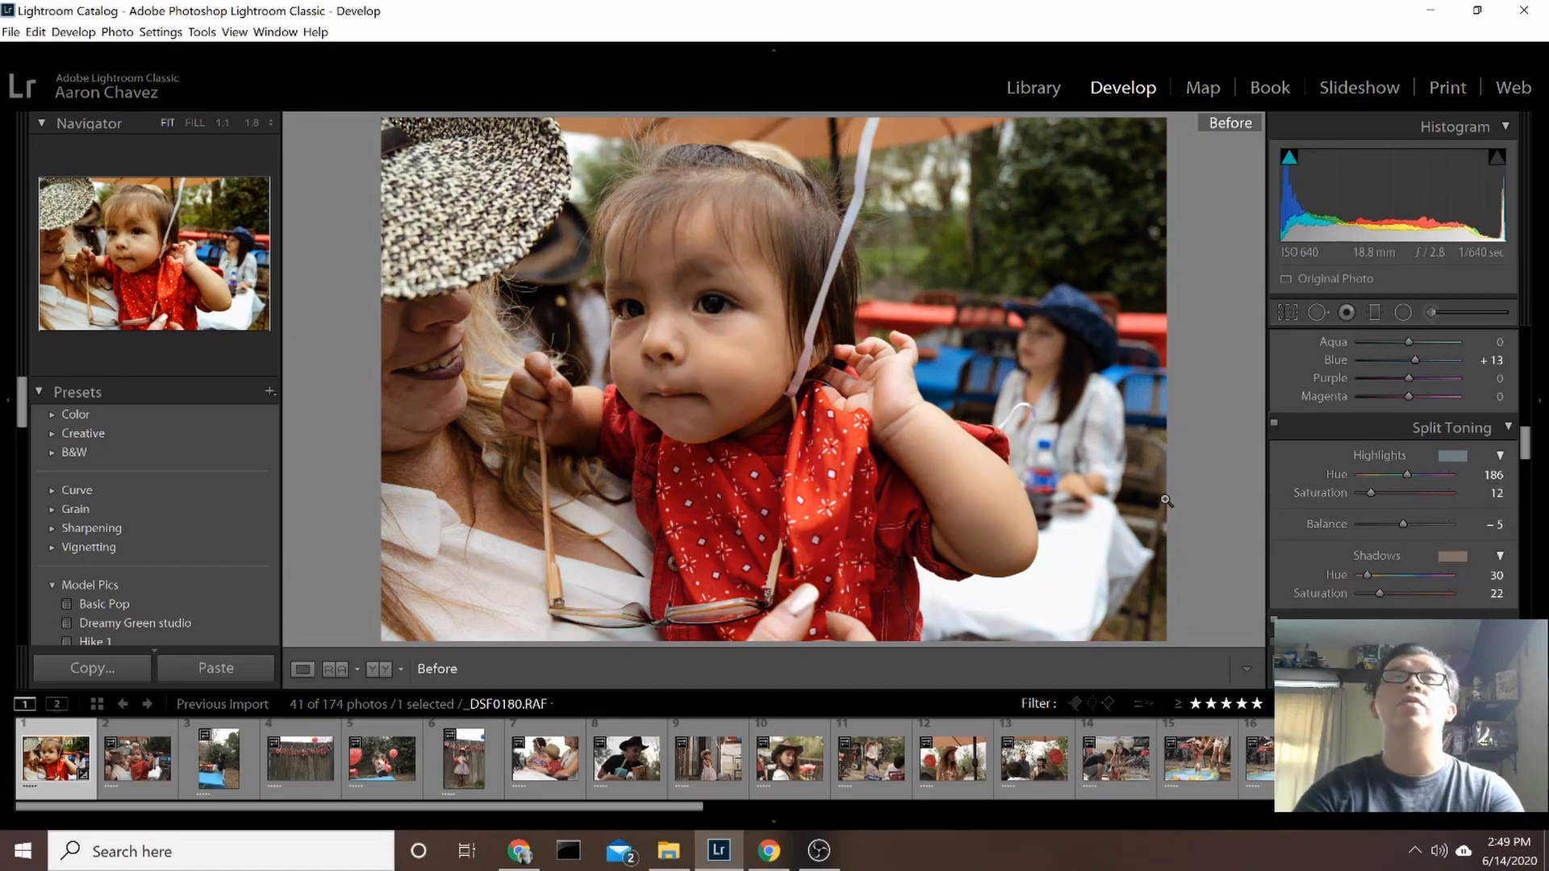
{"action": "key", "text": "backslash"}
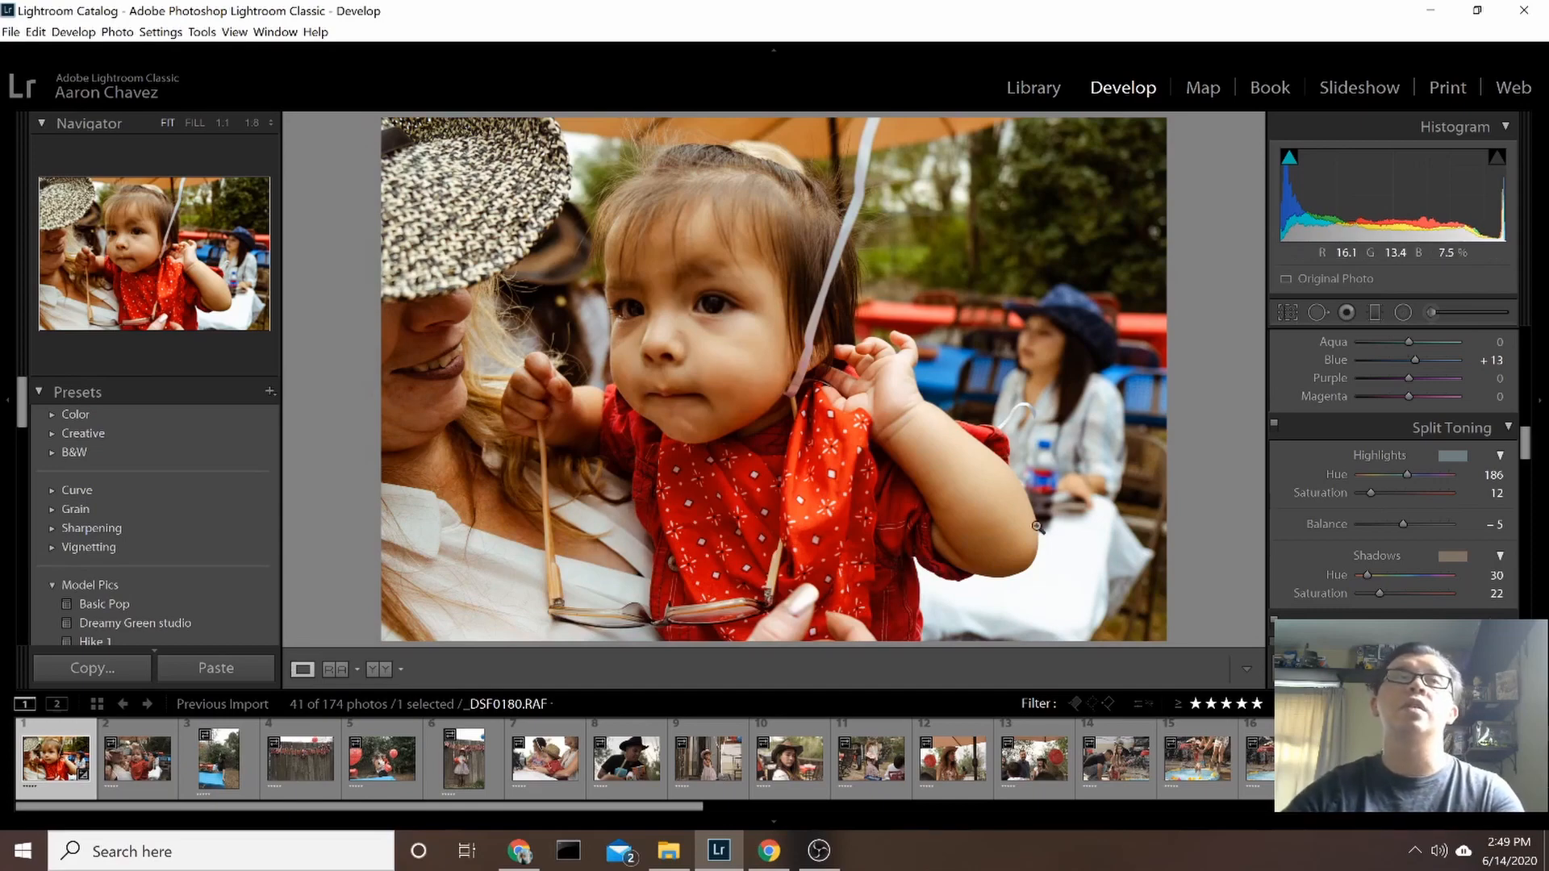
Copy the first photo's develop settings, leaving Local Adjustments and Crop out of the copied groups
{"action": "right_click", "coordinate": [29, 768]}
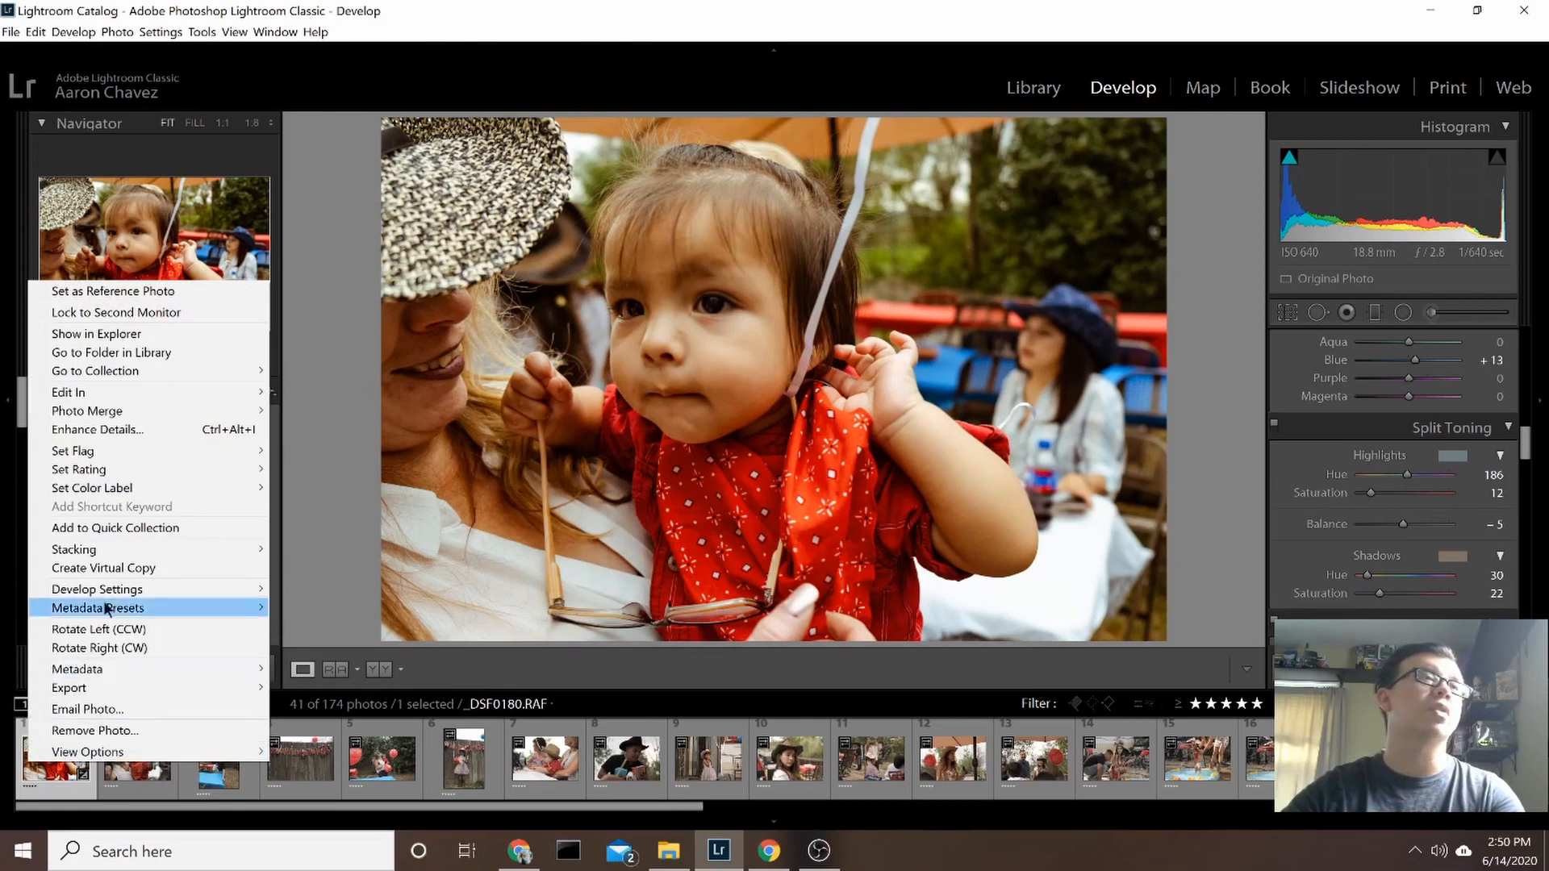
{"action": "mouse_move", "coordinate": [125, 591]}
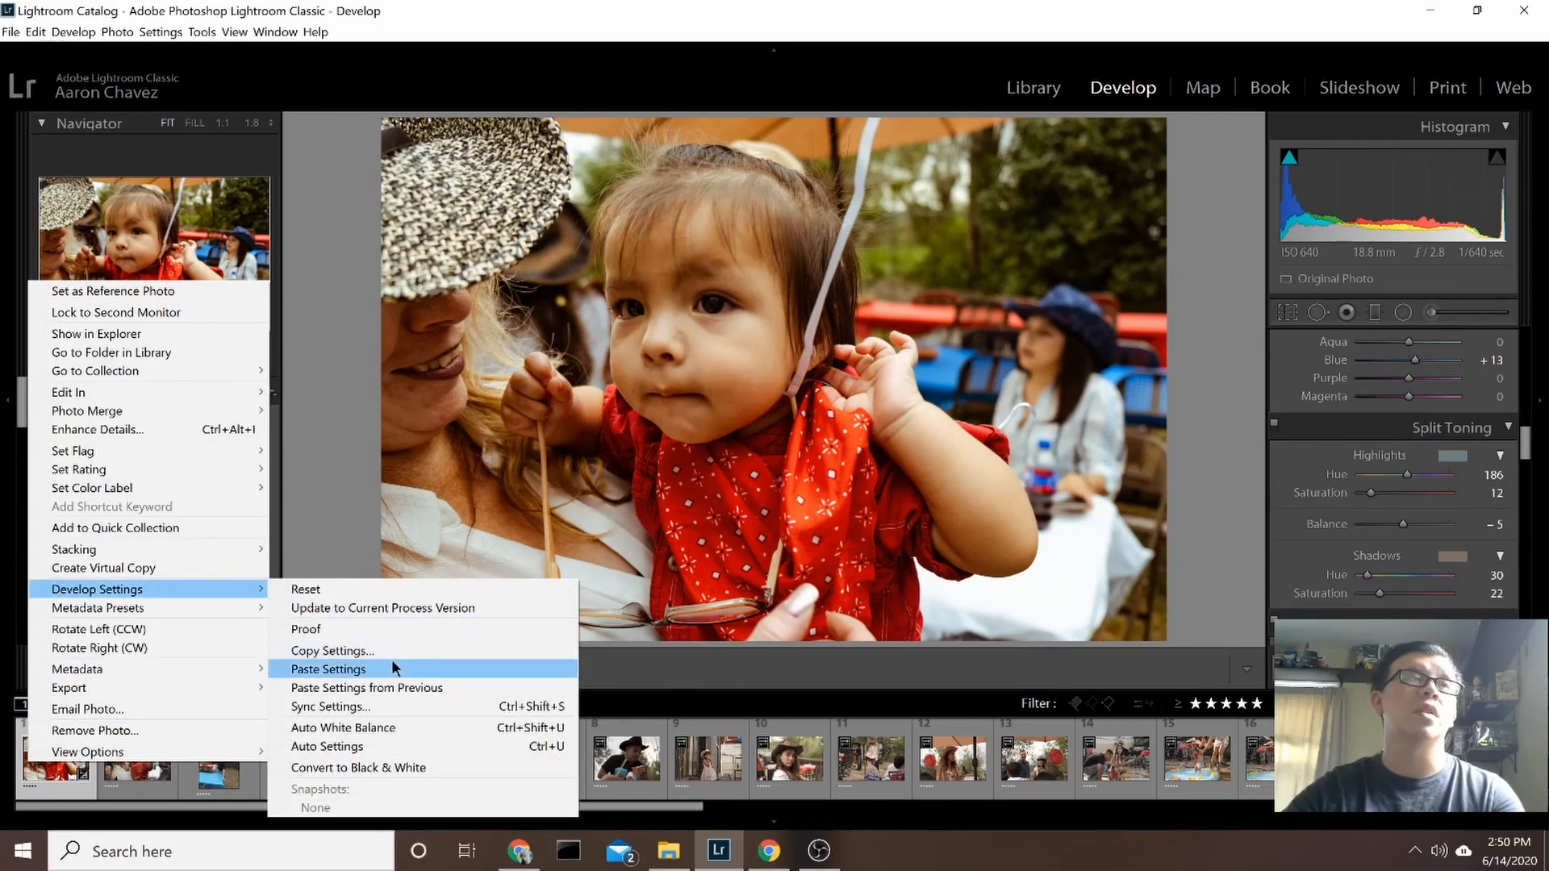
{"action": "left_click", "coordinate": [390, 652]}
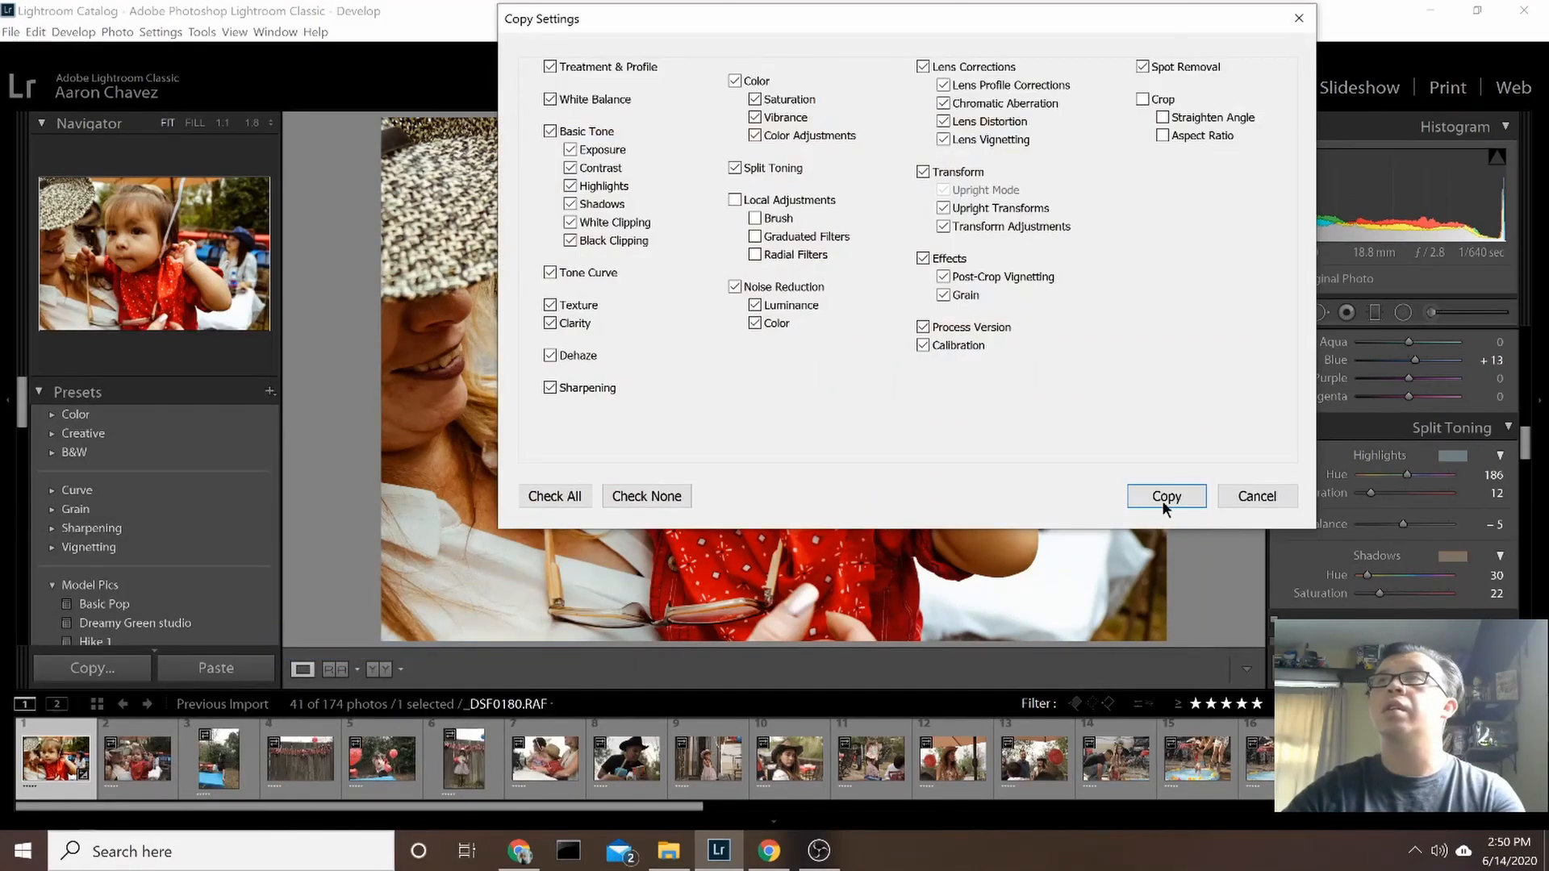
{"action": "left_click", "coordinate": [1165, 496]}
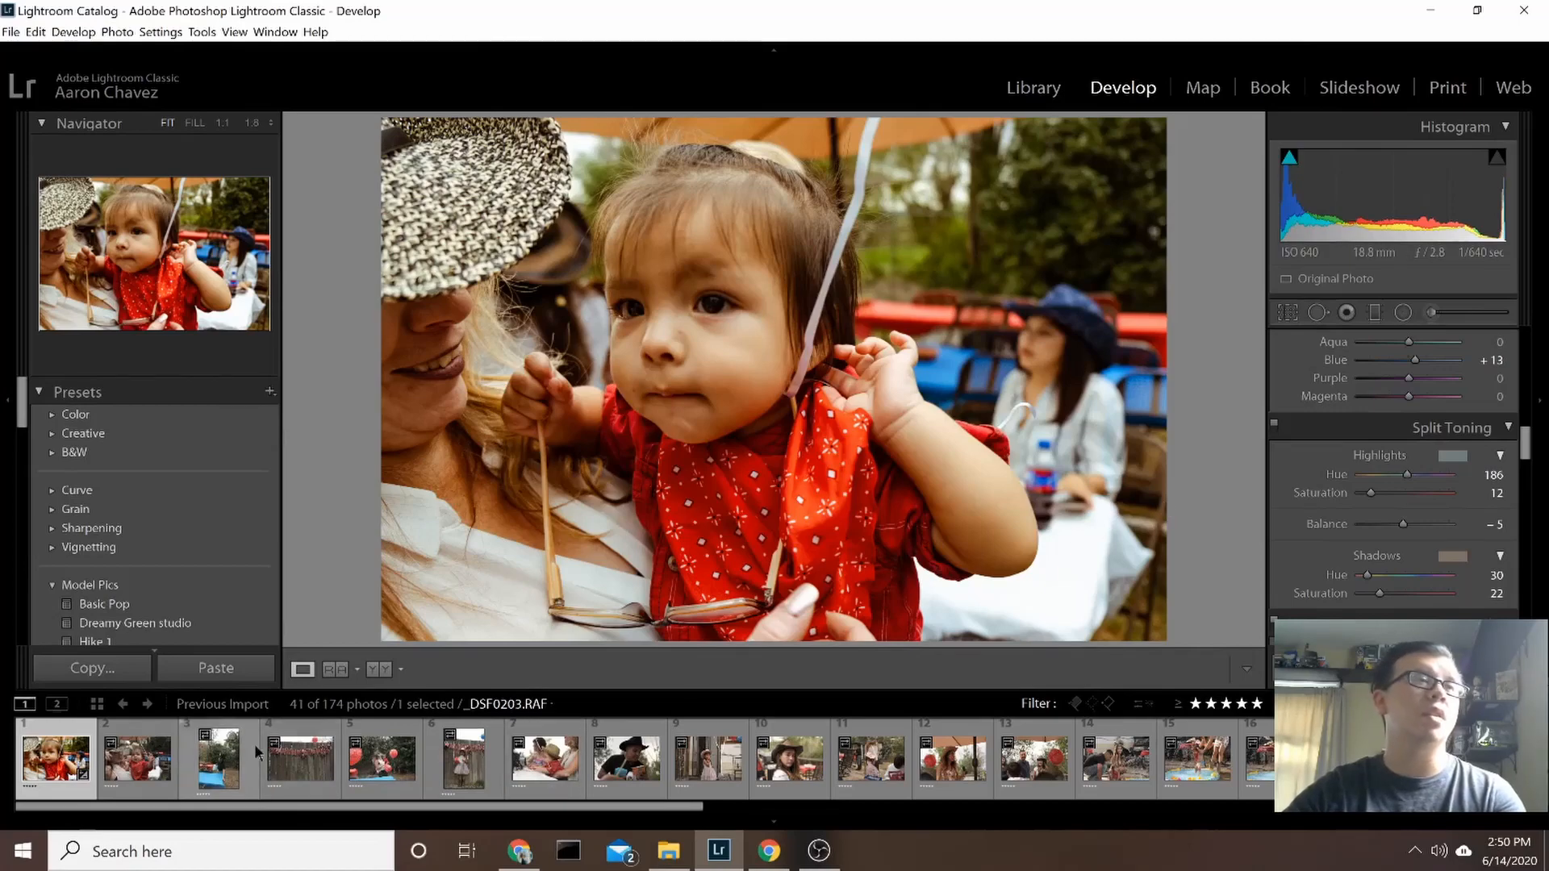
Show the filtered picks as a Library grid and select photos 2 through 41
{"action": "left_click", "coordinate": [97, 705]}
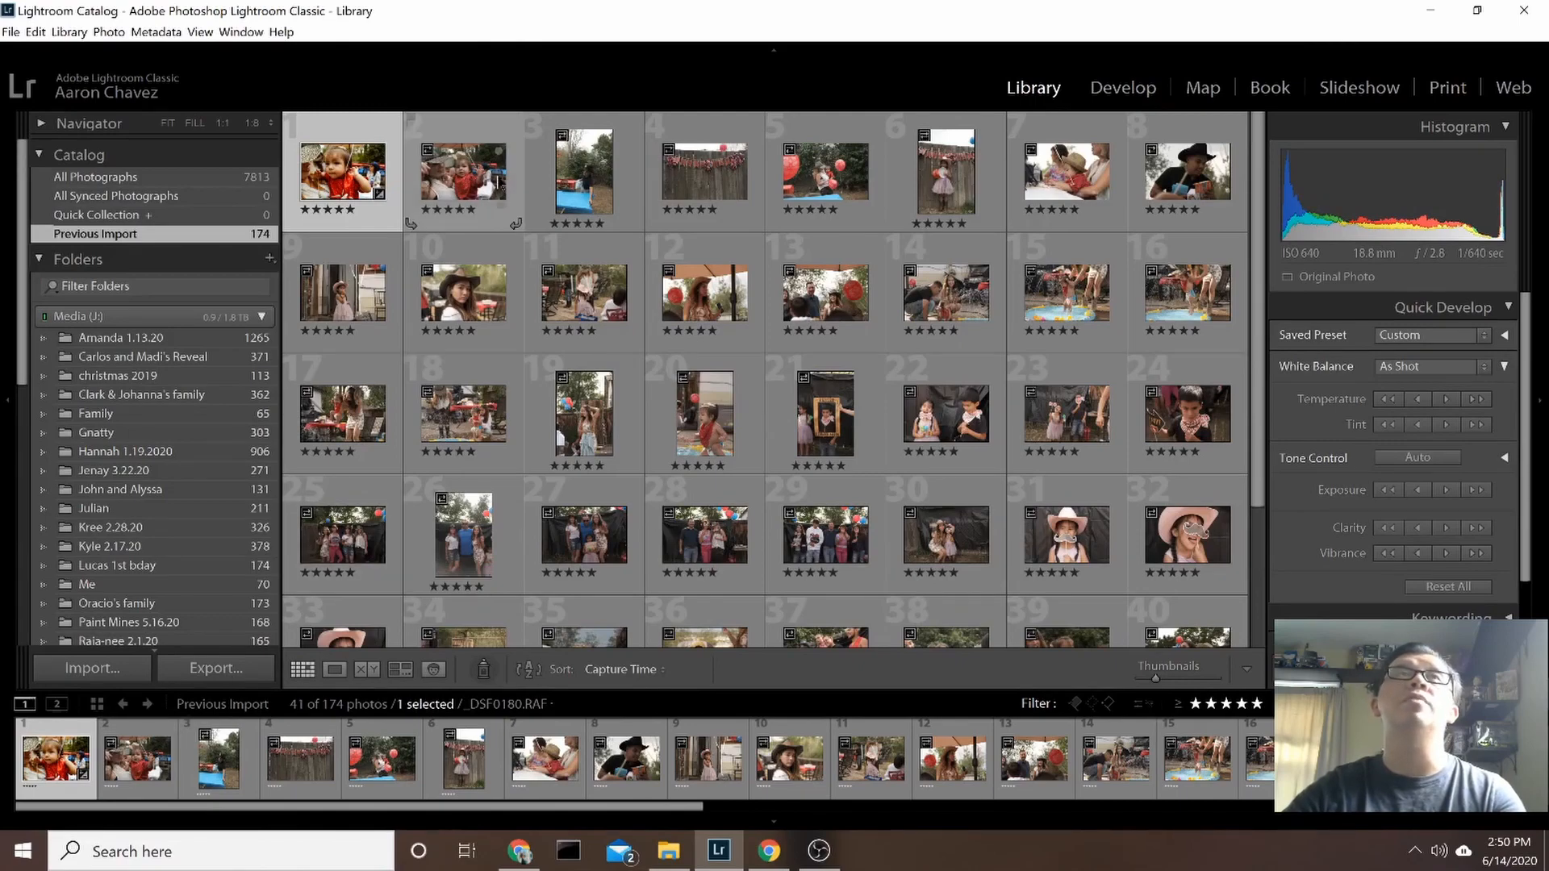
{"action": "left_click", "coordinate": [496, 154]}
{"action": "scroll", "coordinate": [824, 514], "scroll_direction": "down", "scroll_amount": 3}
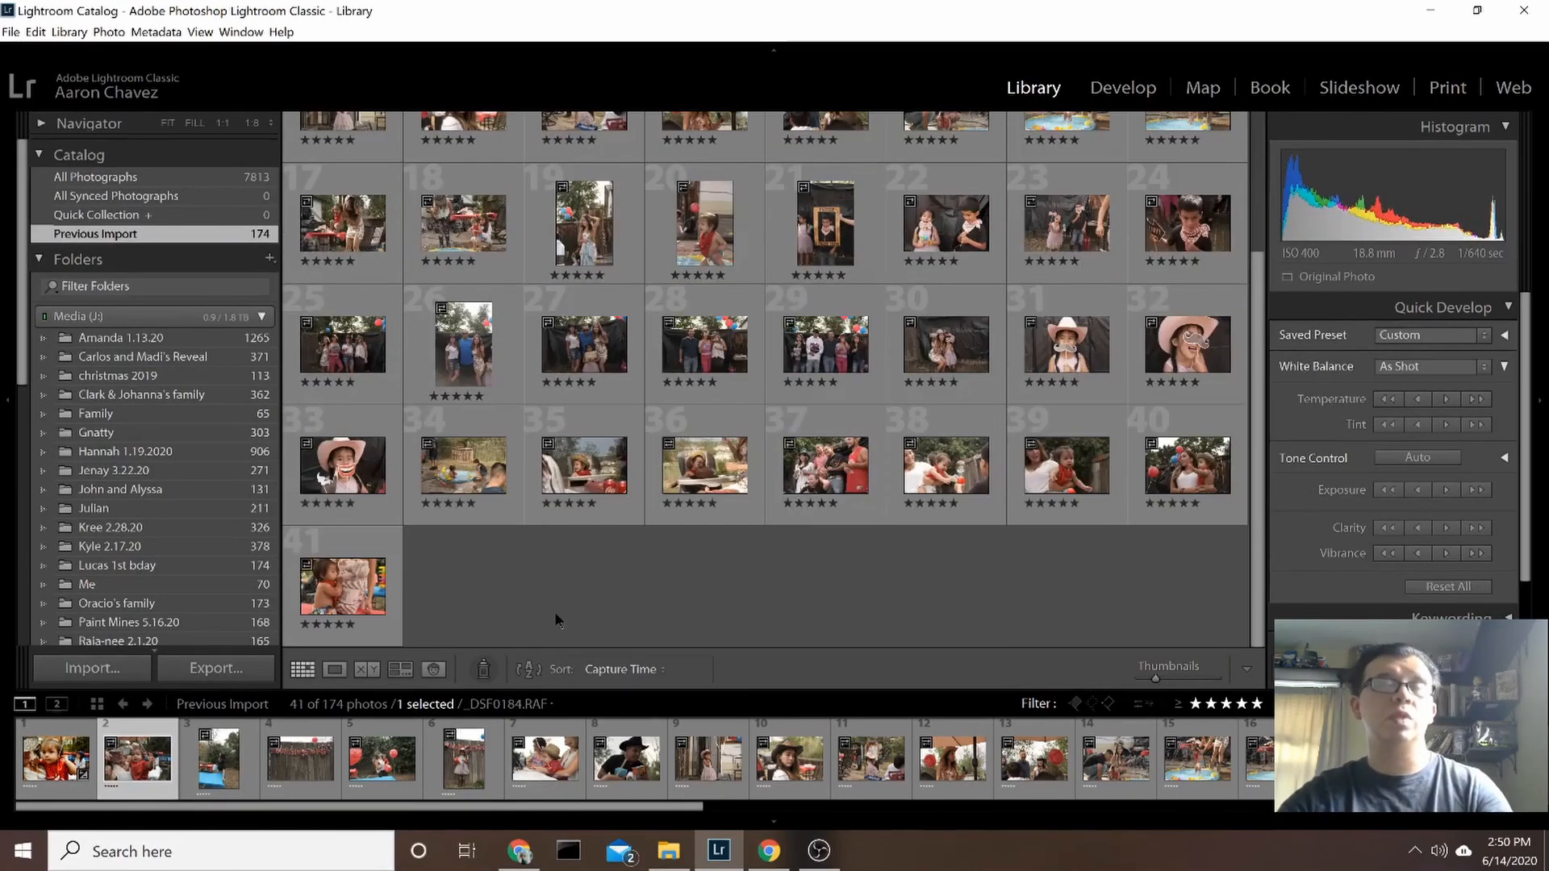
{"action": "scroll", "coordinate": [555, 619], "scroll_direction": "up", "scroll_amount": 3}
{"action": "scroll", "coordinate": [511, 449], "scroll_direction": "down", "scroll_amount": 3}
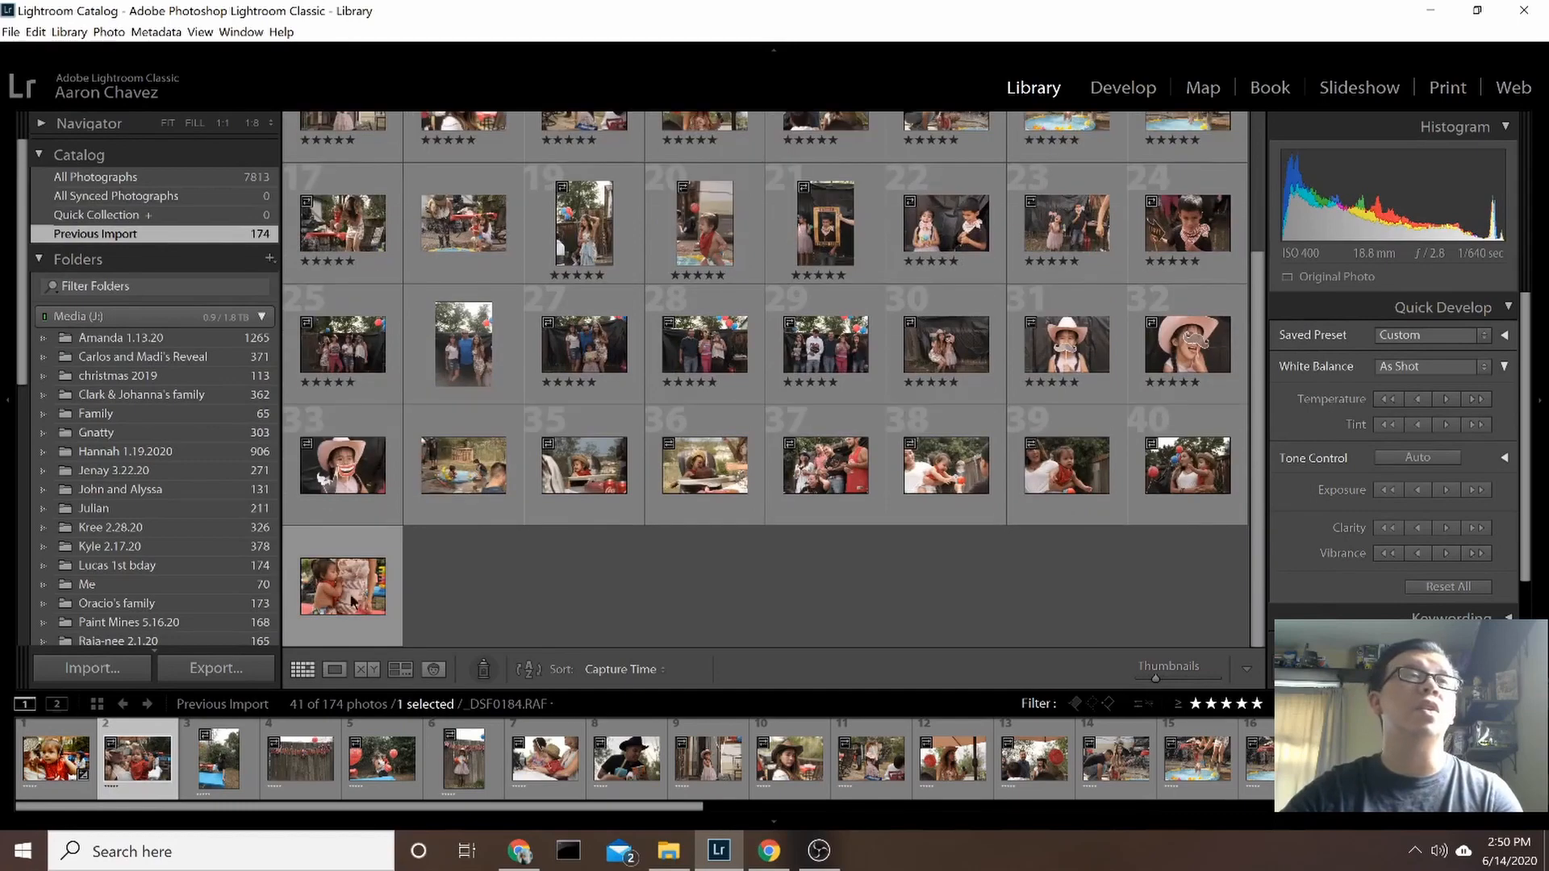
{"action": "left_click", "coordinate": [343, 587], "text": "shift"}
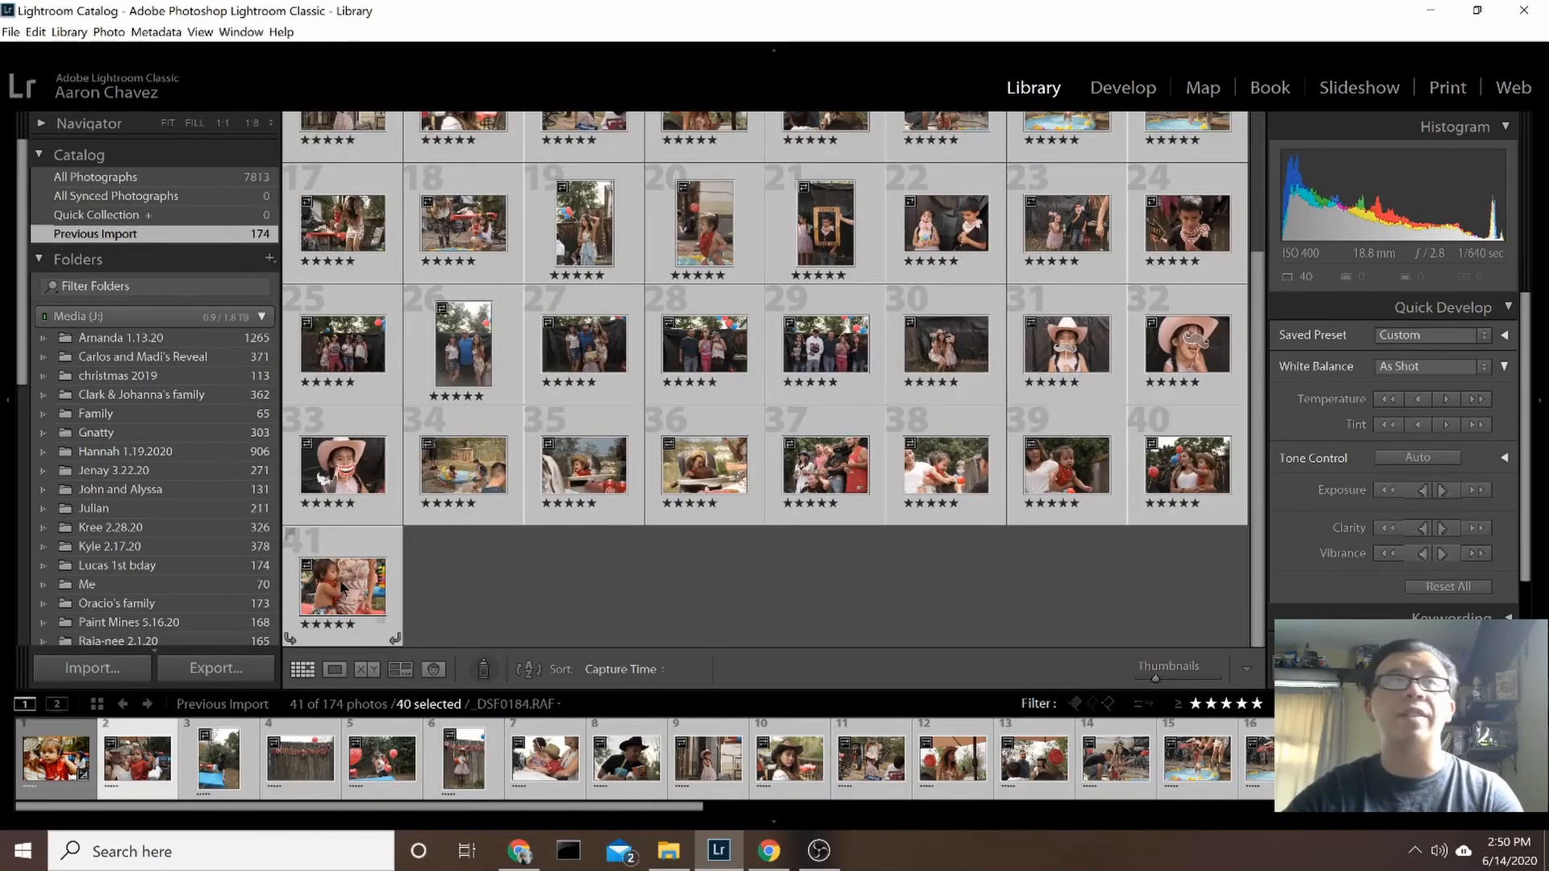
Paste the copied develop settings onto all the selected photos and look over the updated thumbnails
{"action": "right_click", "coordinate": [342, 587]}
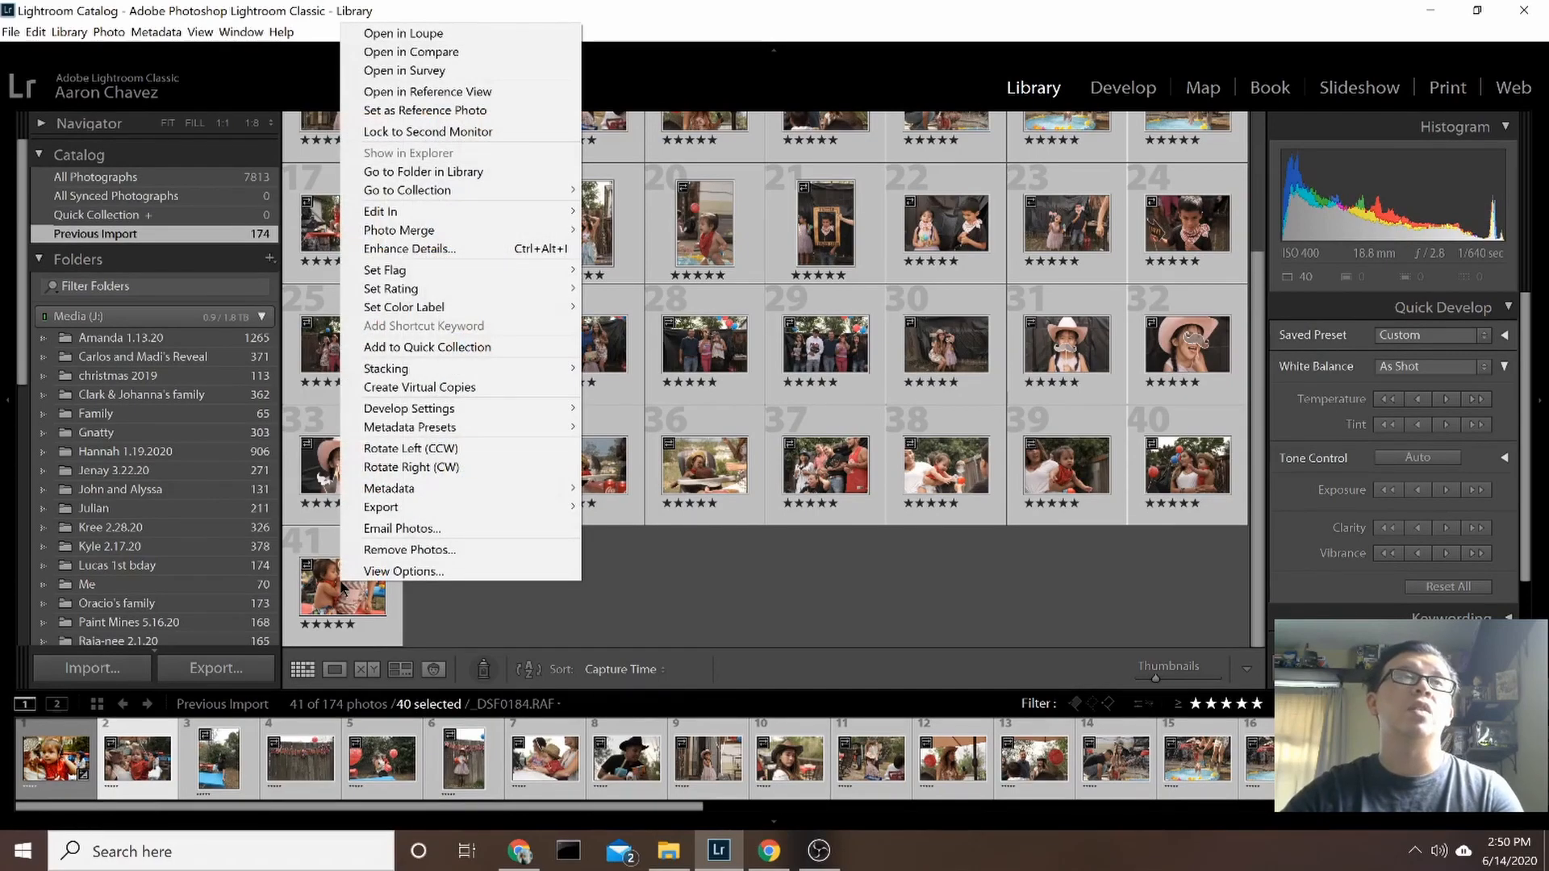
{"action": "mouse_move", "coordinate": [516, 409]}
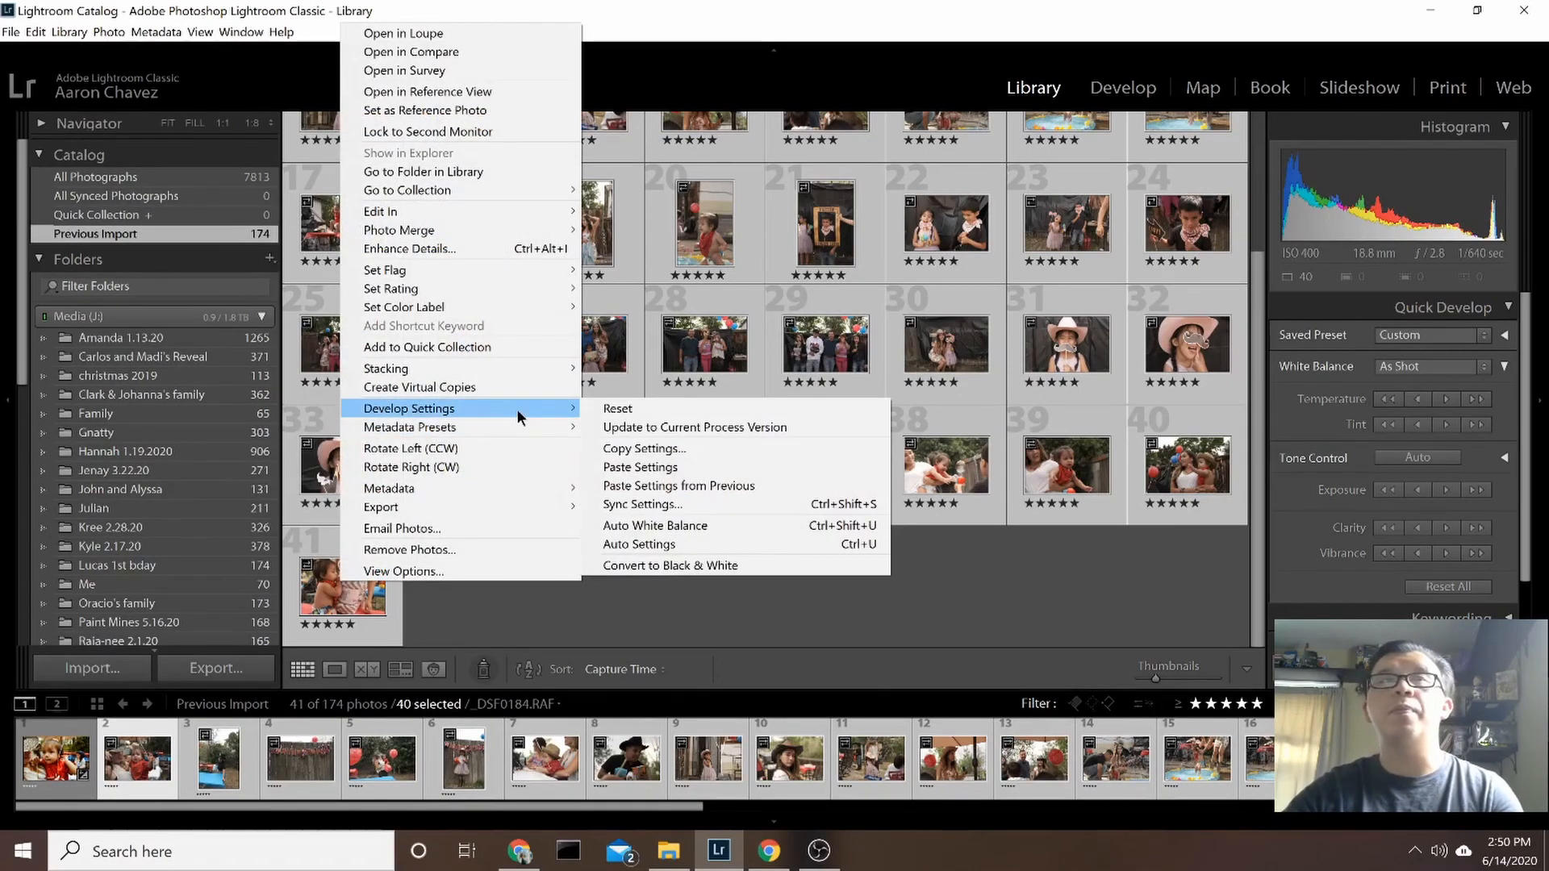
{"action": "left_click", "coordinate": [716, 467]}
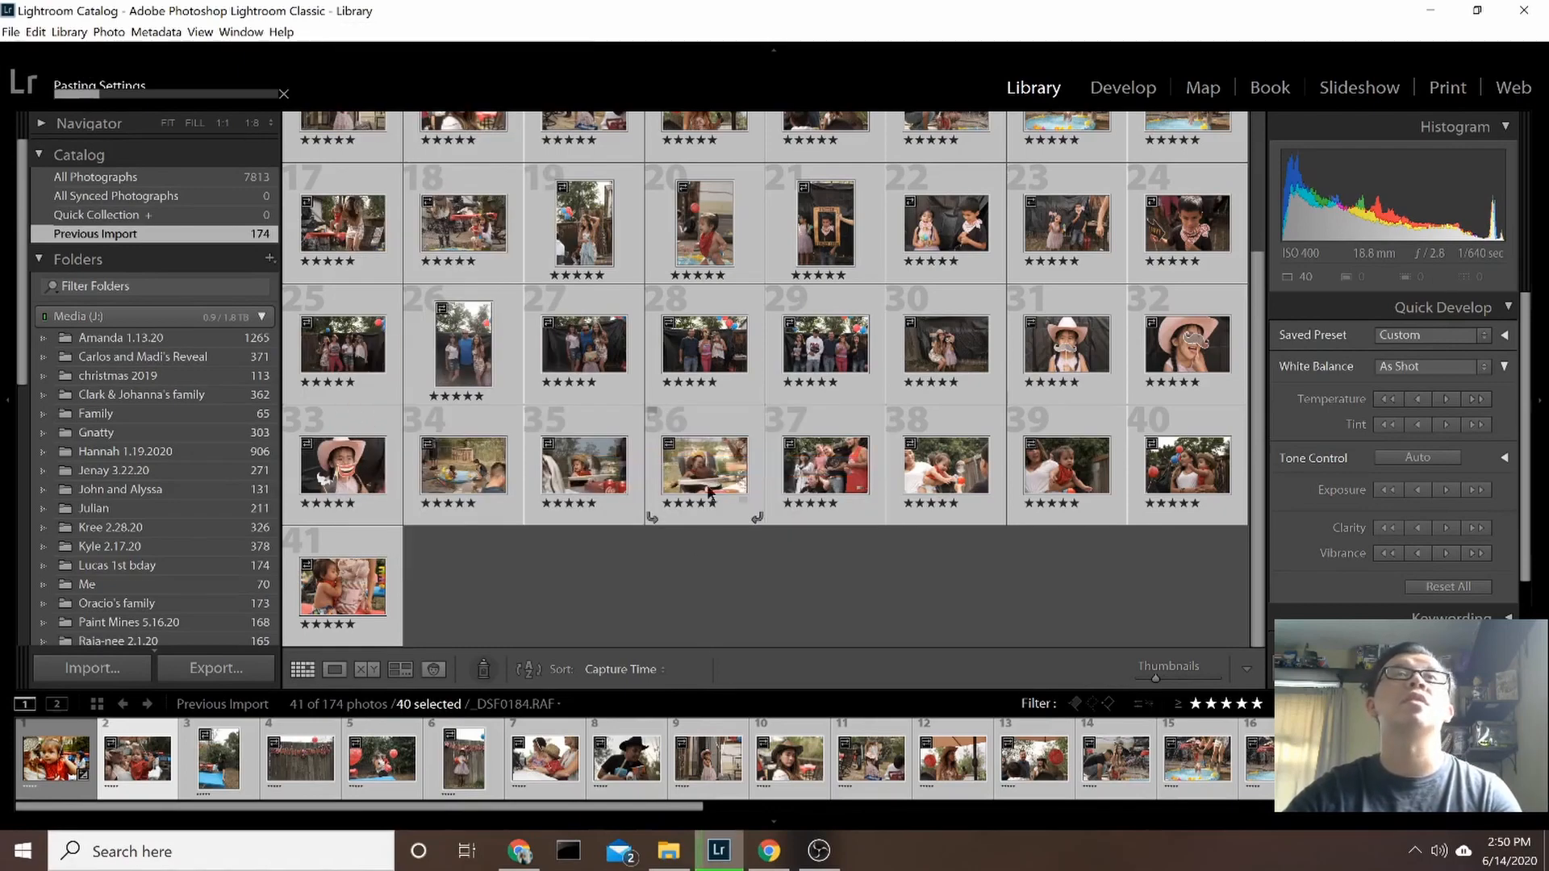
{"action": "scroll", "coordinate": [707, 488], "scroll_direction": "up", "scroll_amount": 3}
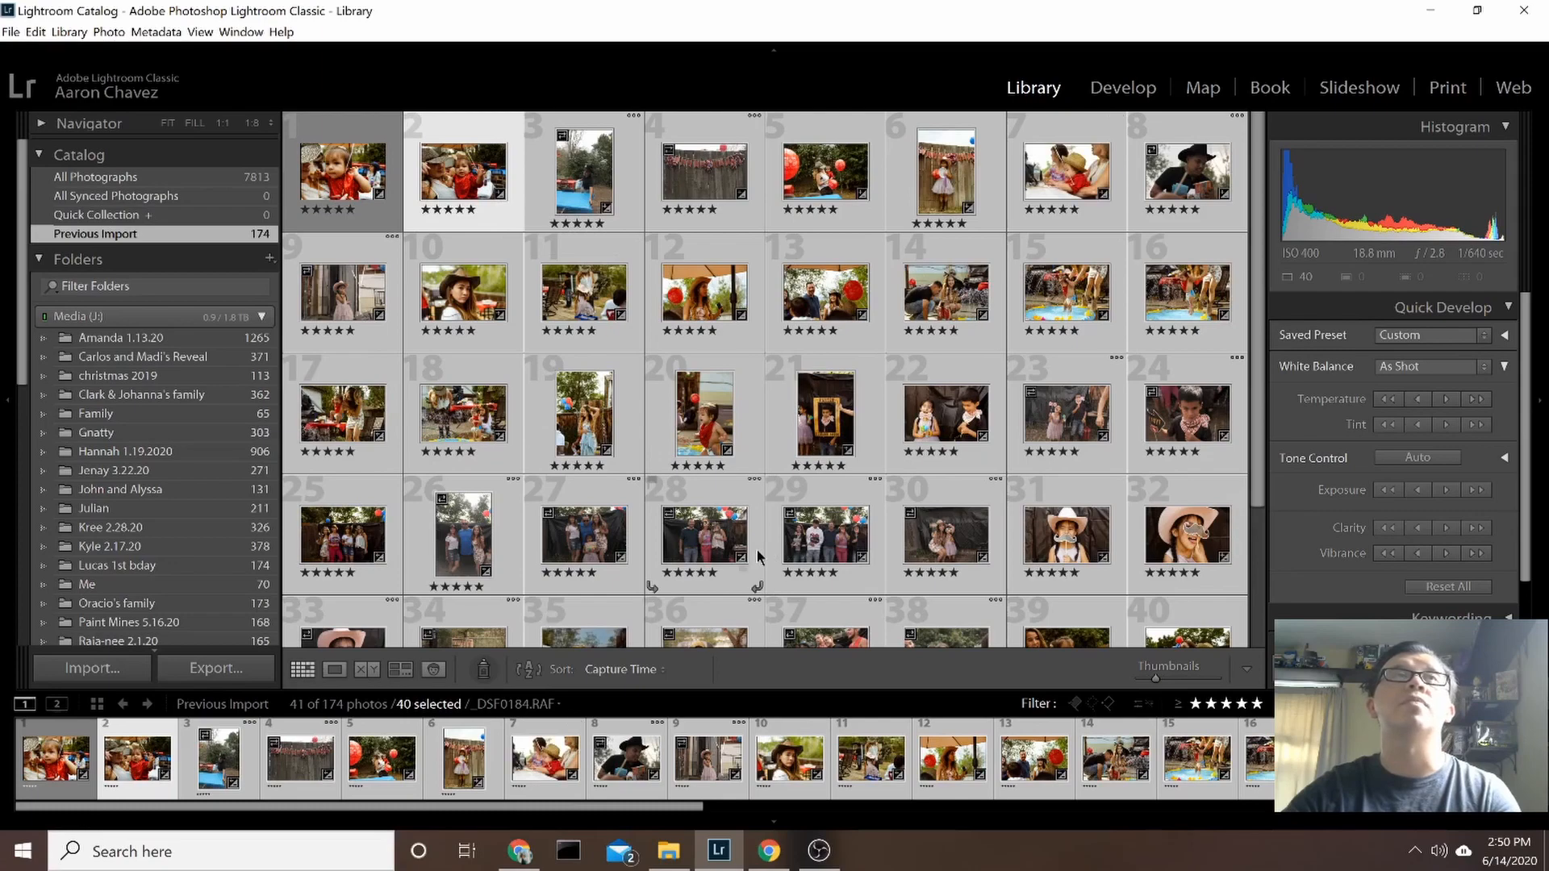
{"action": "scroll", "coordinate": [1001, 461], "scroll_direction": "down", "scroll_amount": 3}
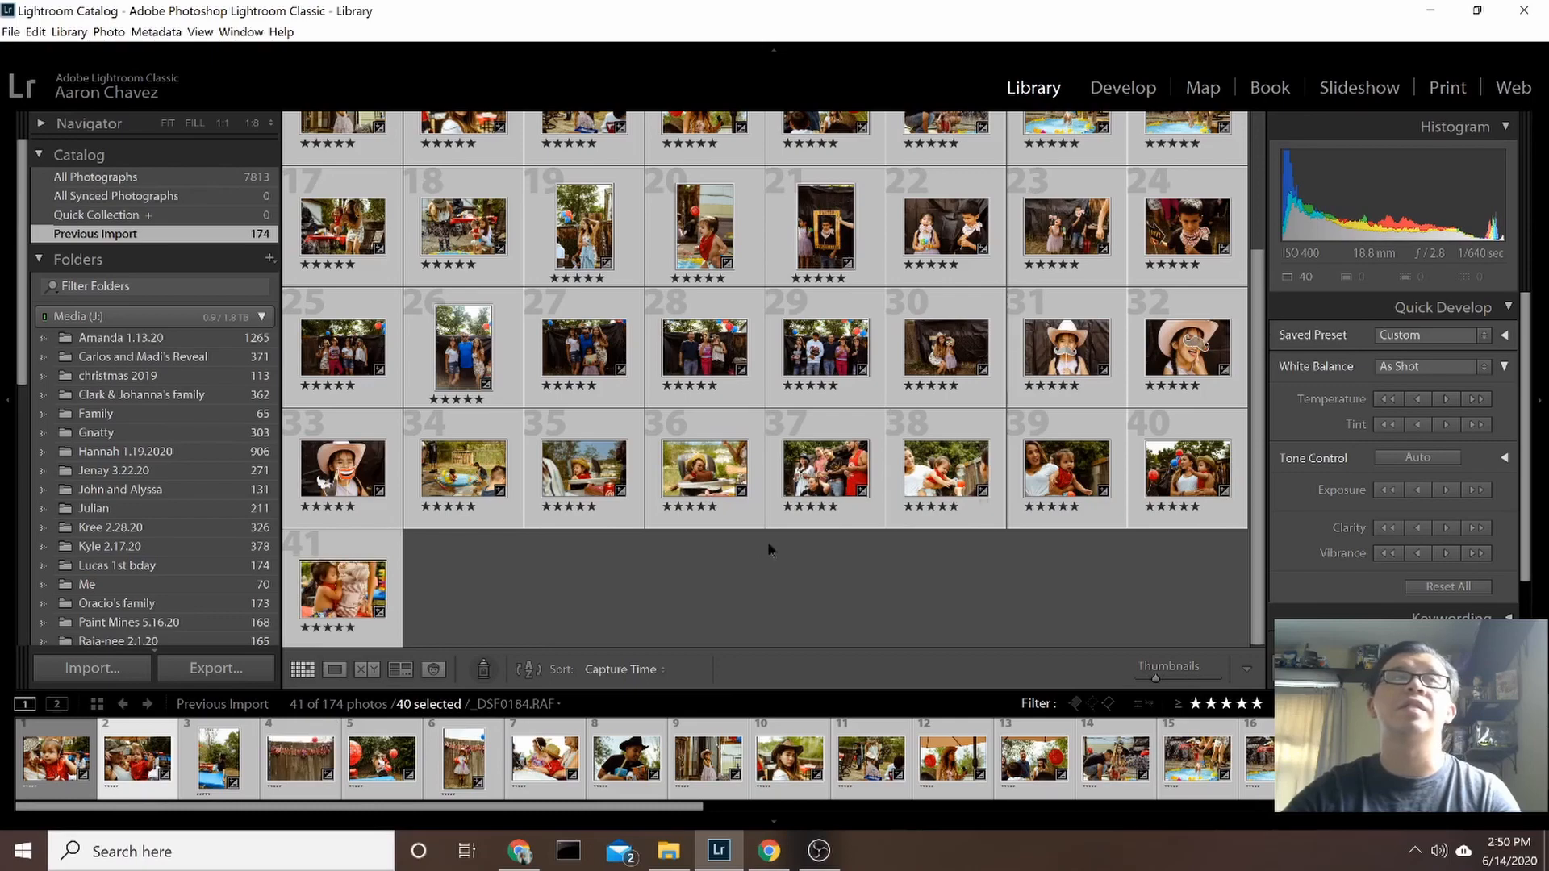
{"action": "scroll", "coordinate": [762, 548], "scroll_direction": "up", "scroll_amount": 3}
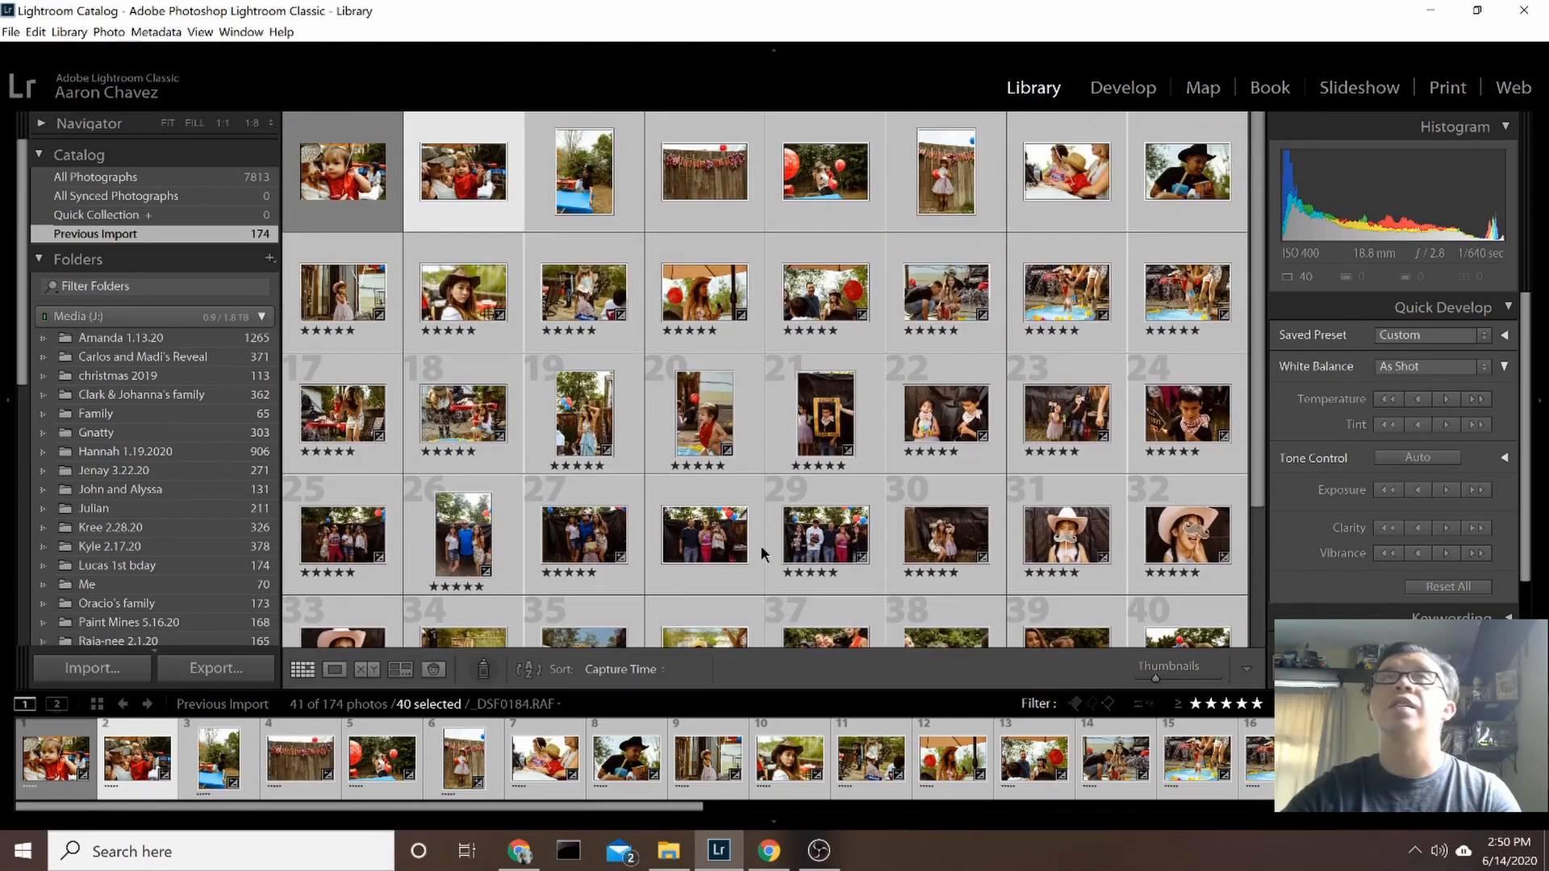
Examine the pasted edit at full view photo by photo, from the second pick to photo 24, the boy with the bandana
{"action": "double_click", "coordinate": [441, 190]}
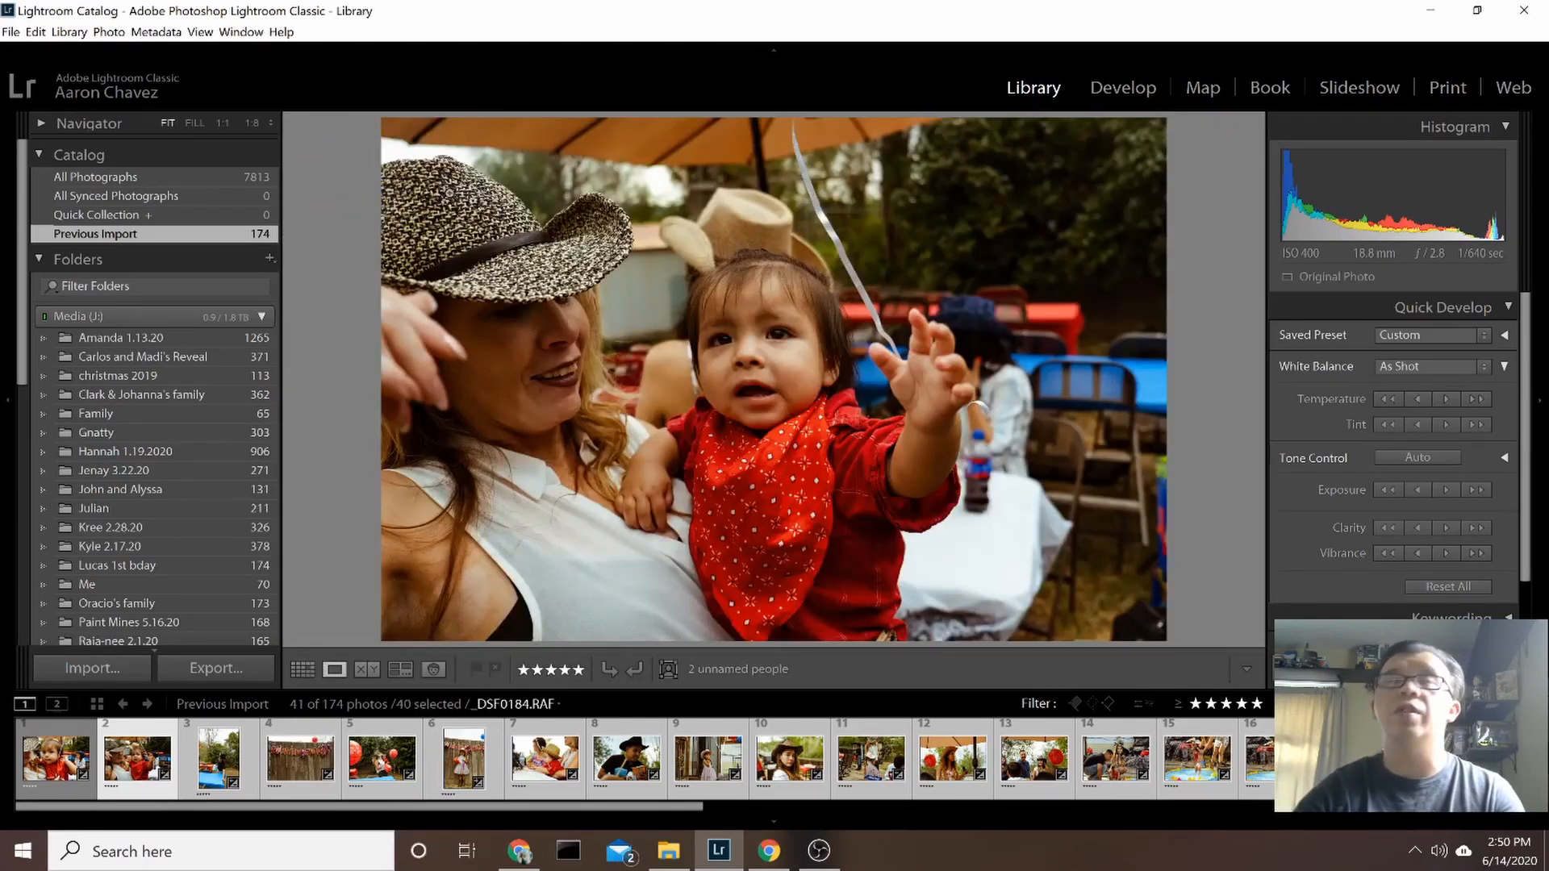
{"action": "key", "text": "Right"}
{"action": "key", "text": "Right"}
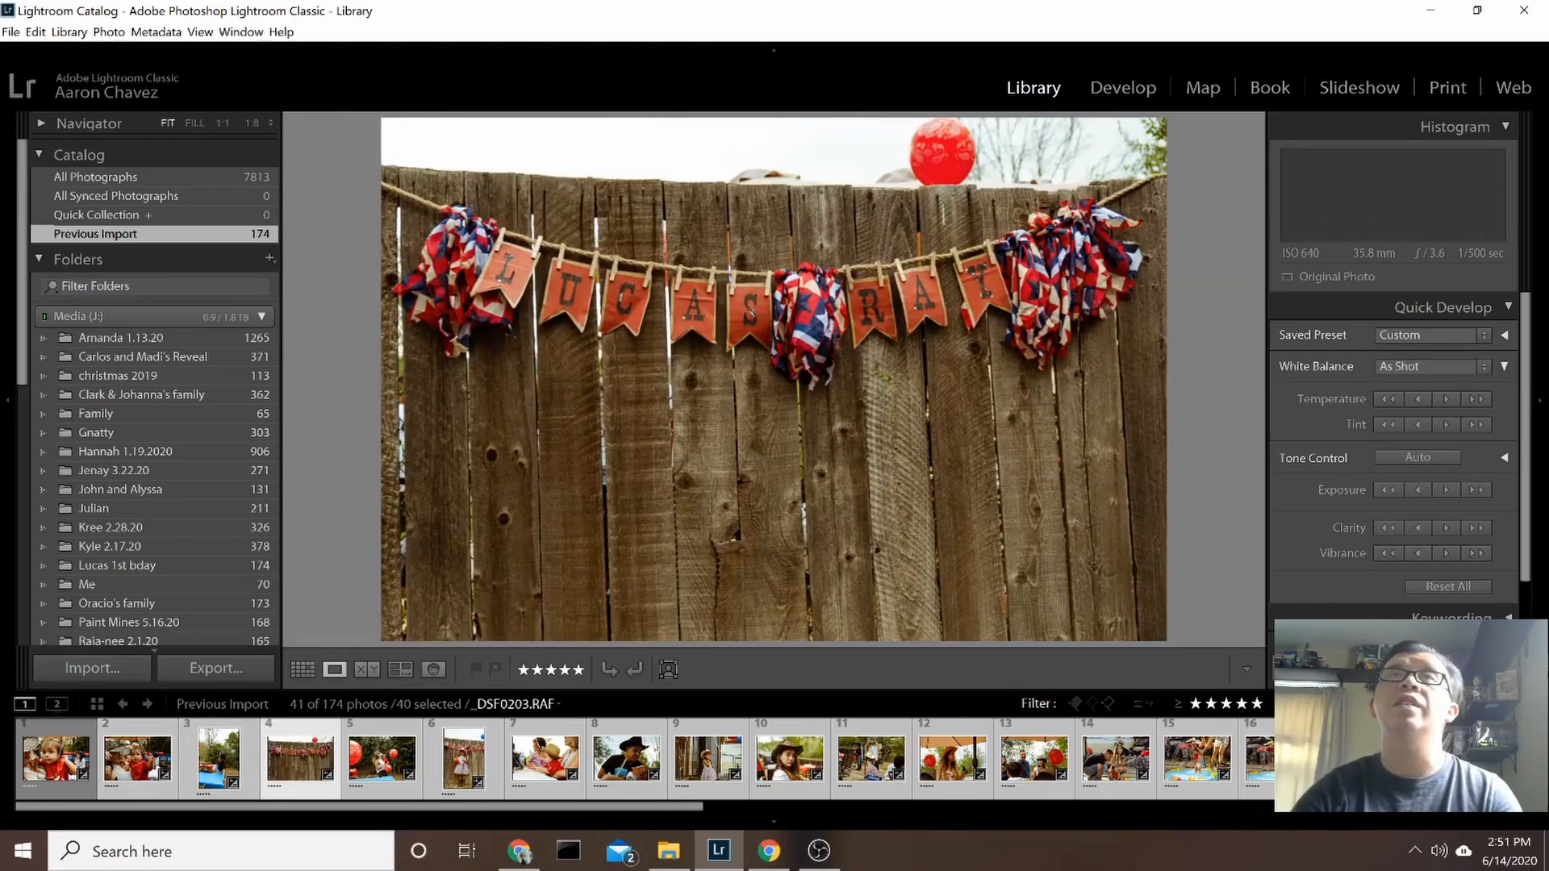
{"action": "key", "text": "Right"}
{"action": "key", "text": "Right"}
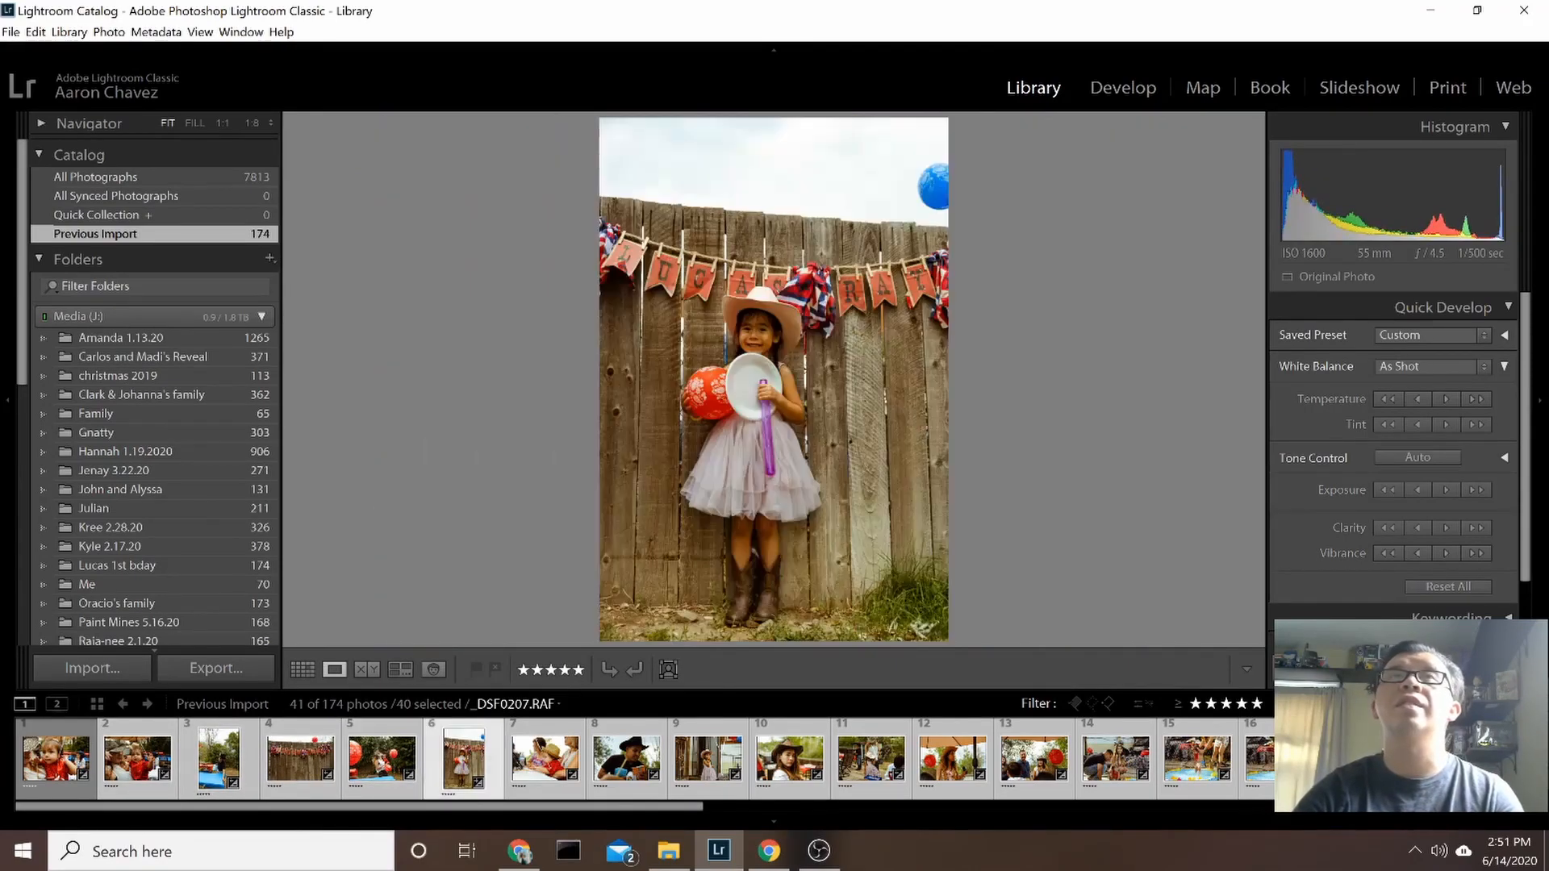
{"action": "key", "text": "Right"}
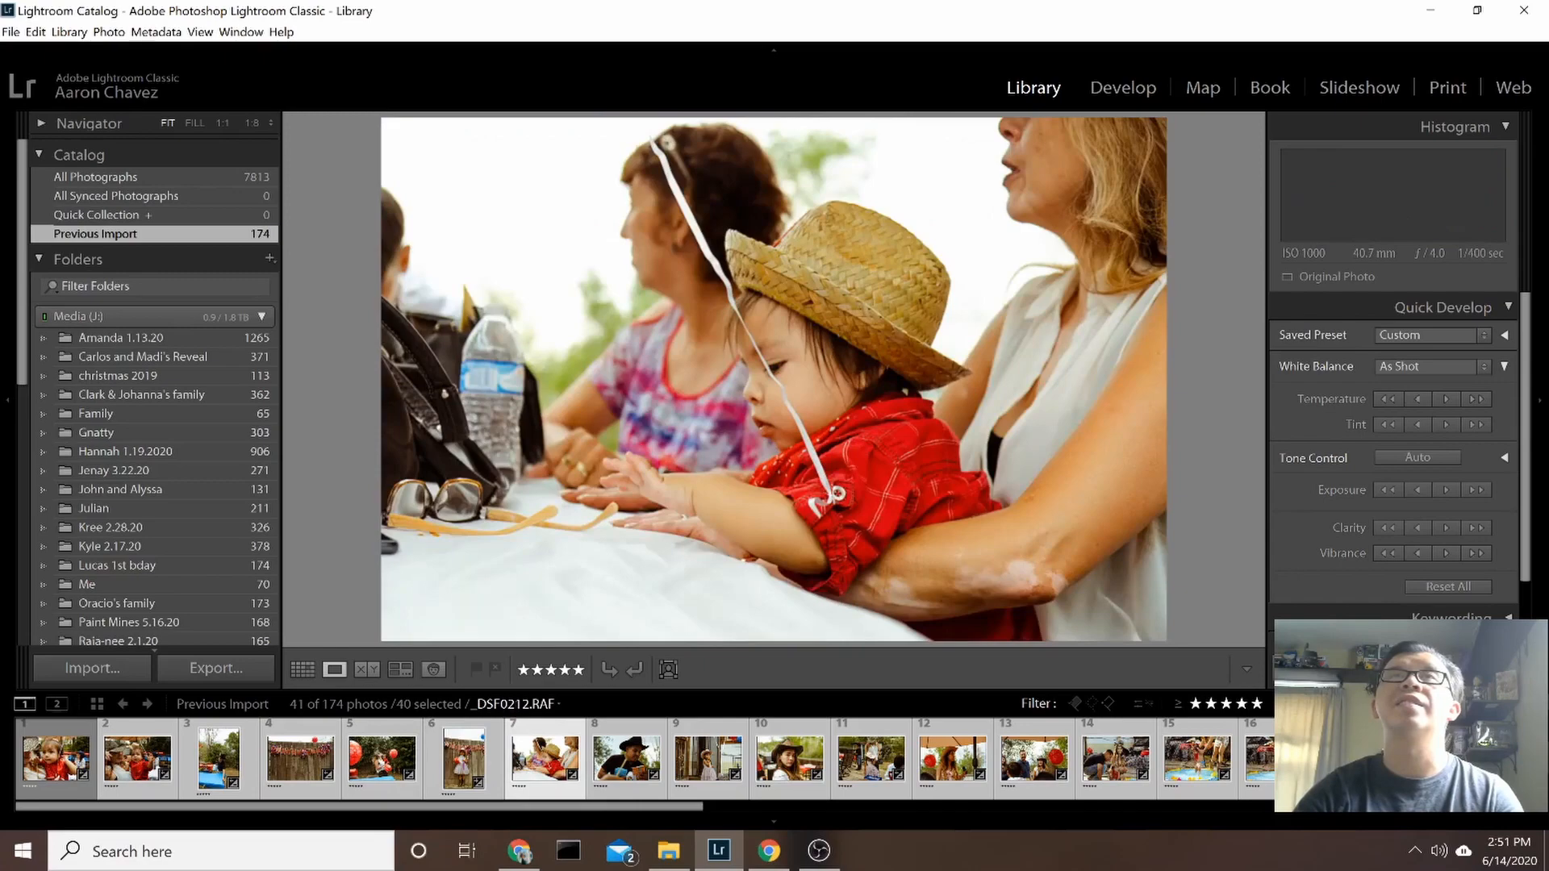
{"action": "key", "text": "Right"}
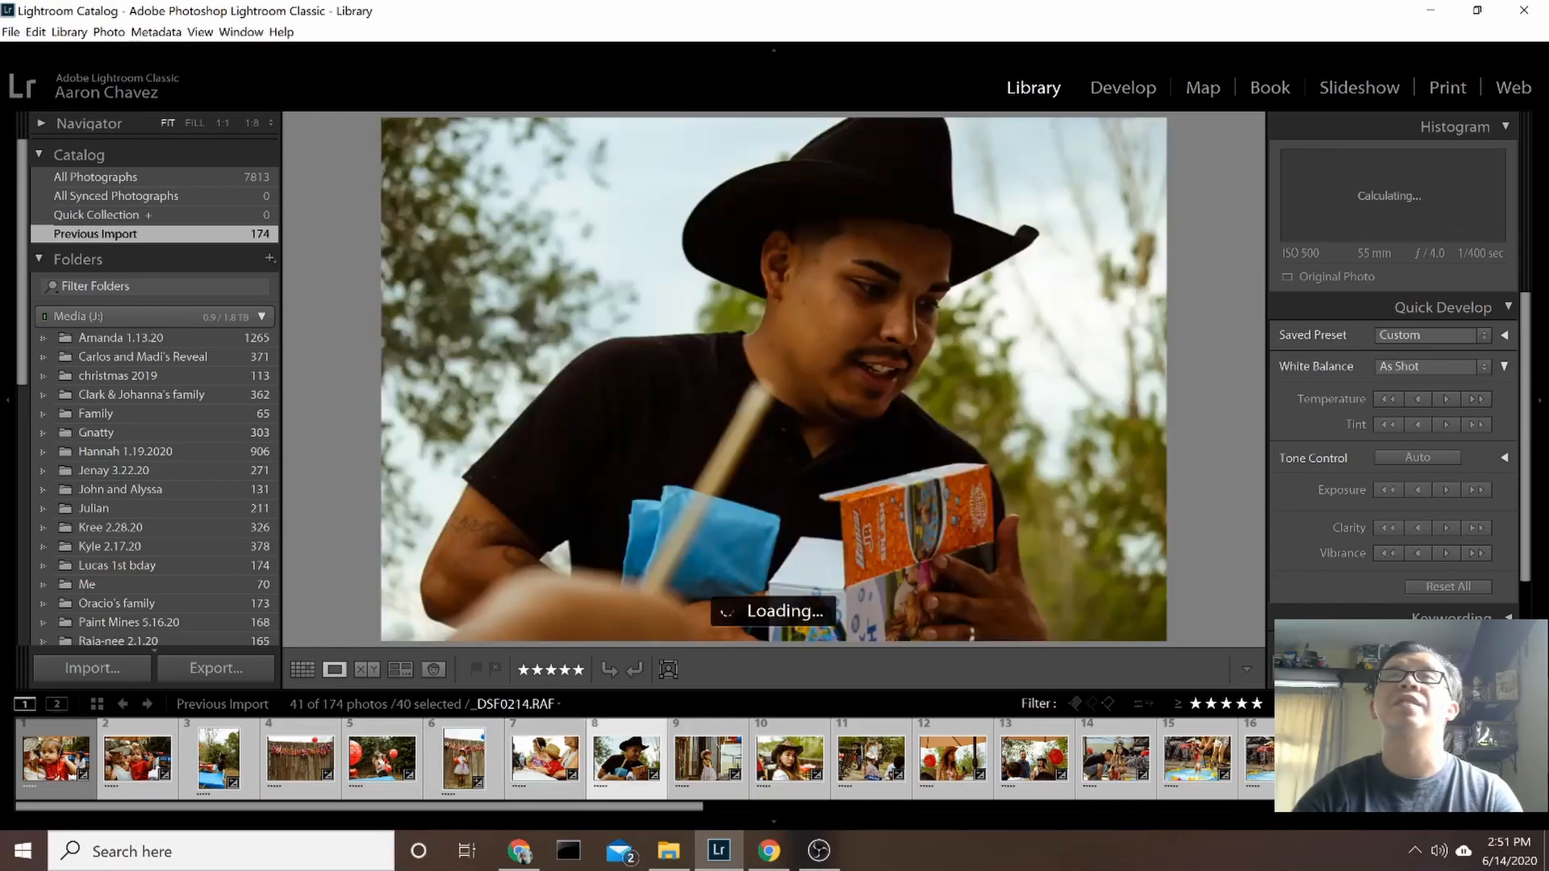
{"action": "key", "text": "Right"}
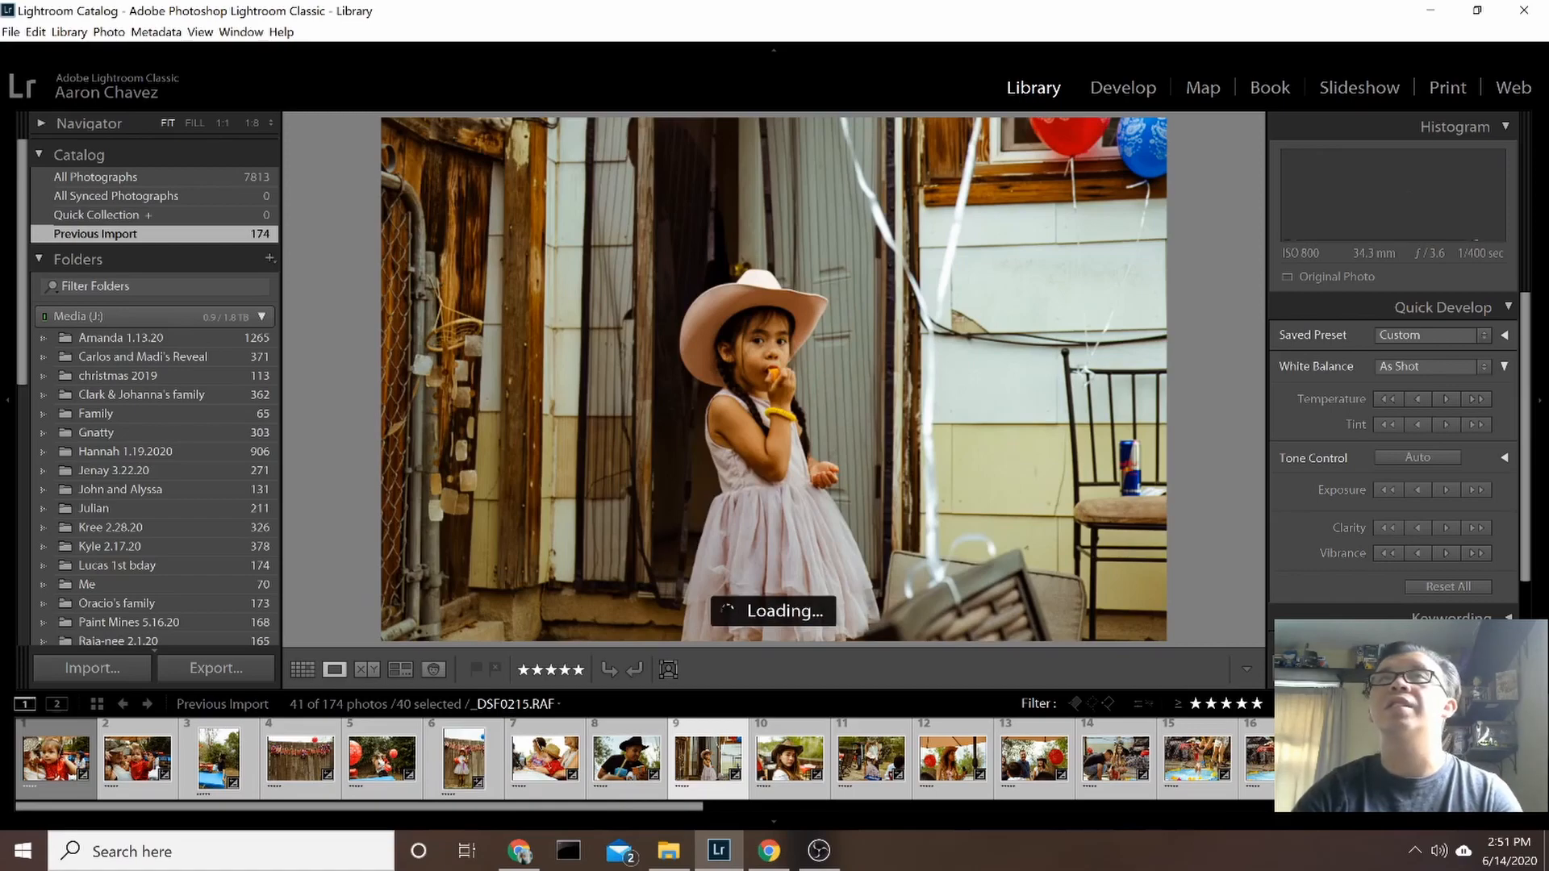
{"action": "key", "text": "Right"}
{"action": "key", "text": "Right"}
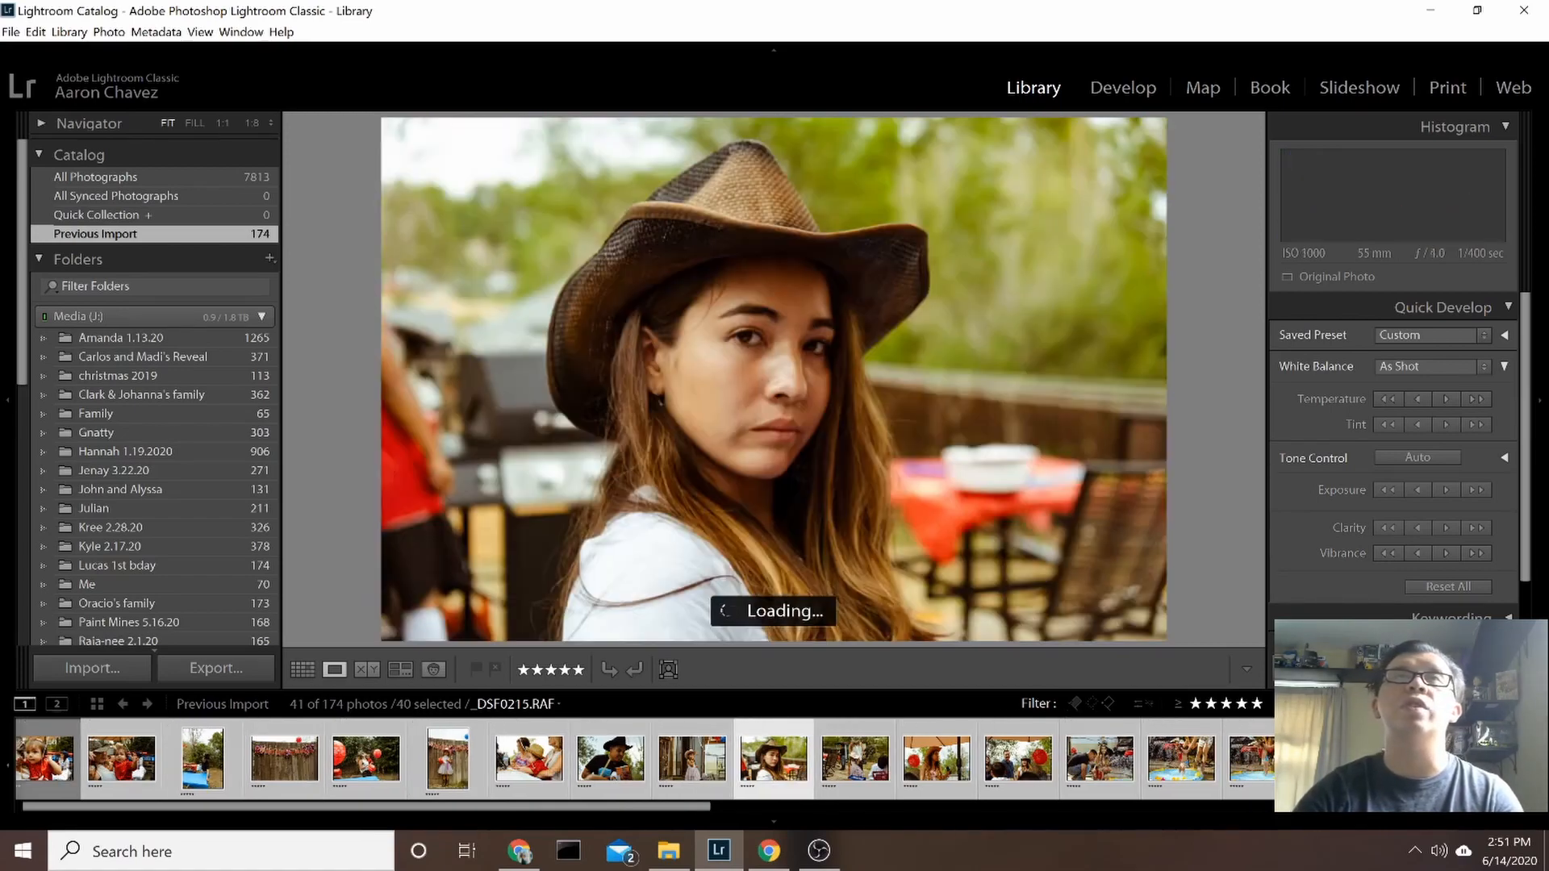
{"action": "key", "text": "Right"}
{"action": "key", "text": "Right"}
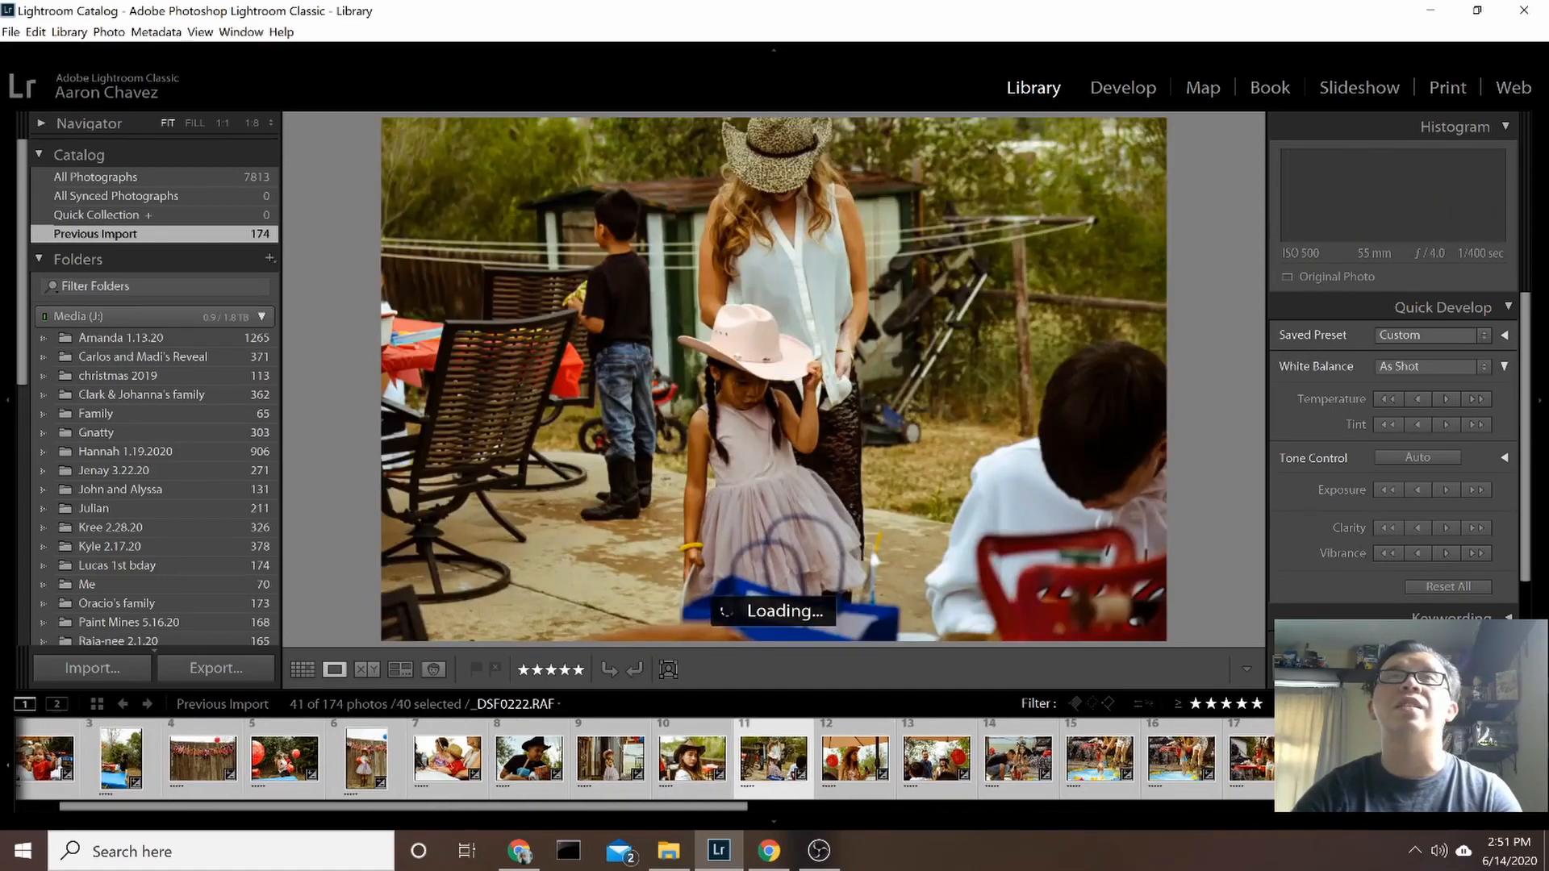
{"action": "key", "text": "Right"}
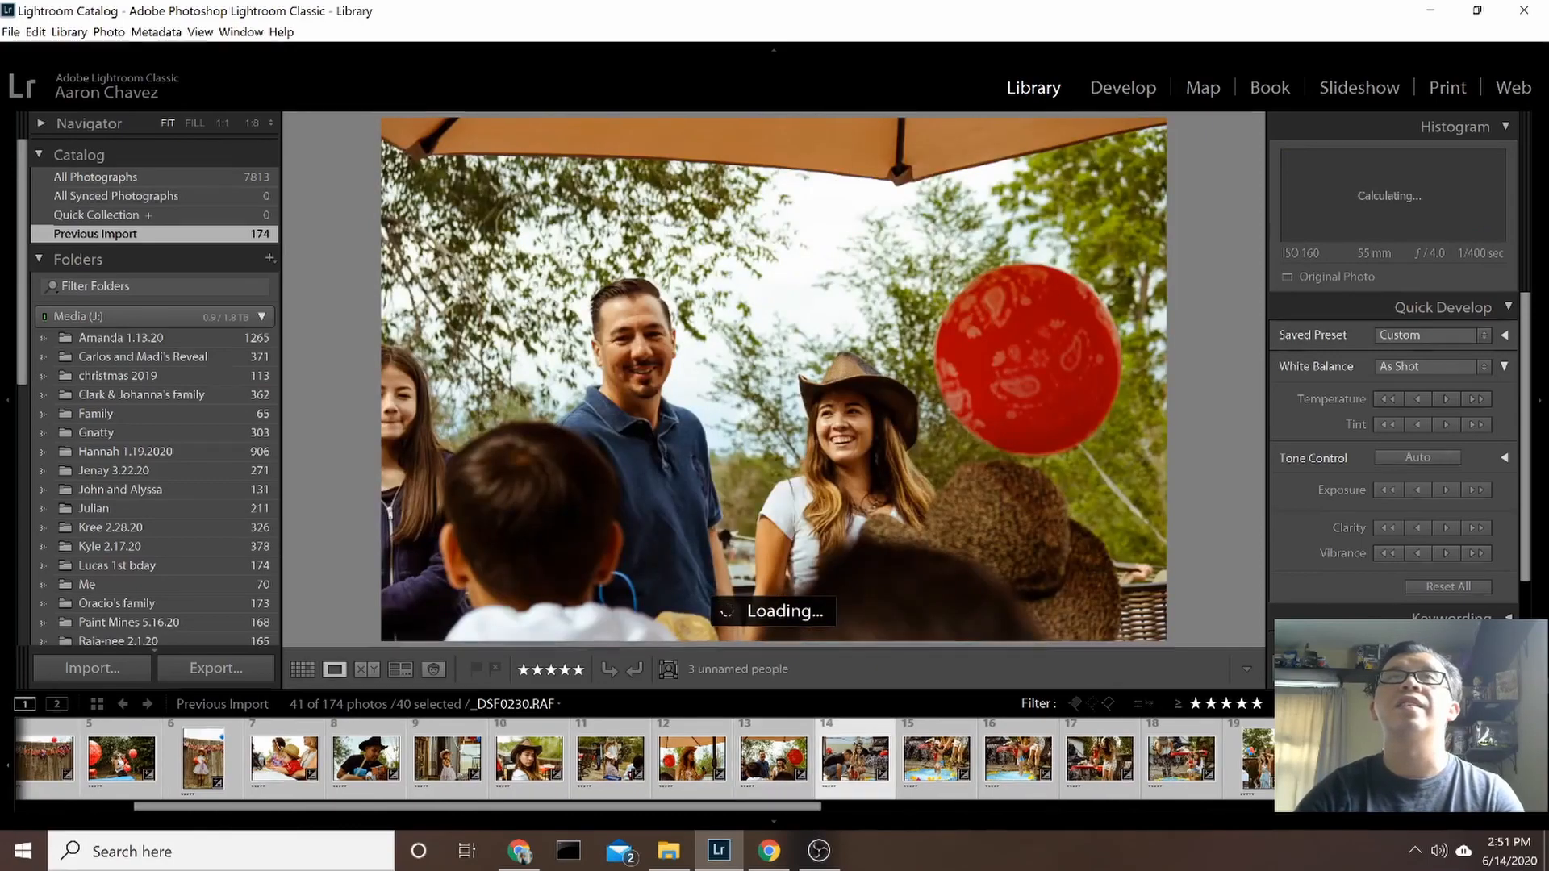
{"action": "key", "text": "Right"}
{"action": "key", "text": "Right"}
{"action": "key", "text": "Right"}
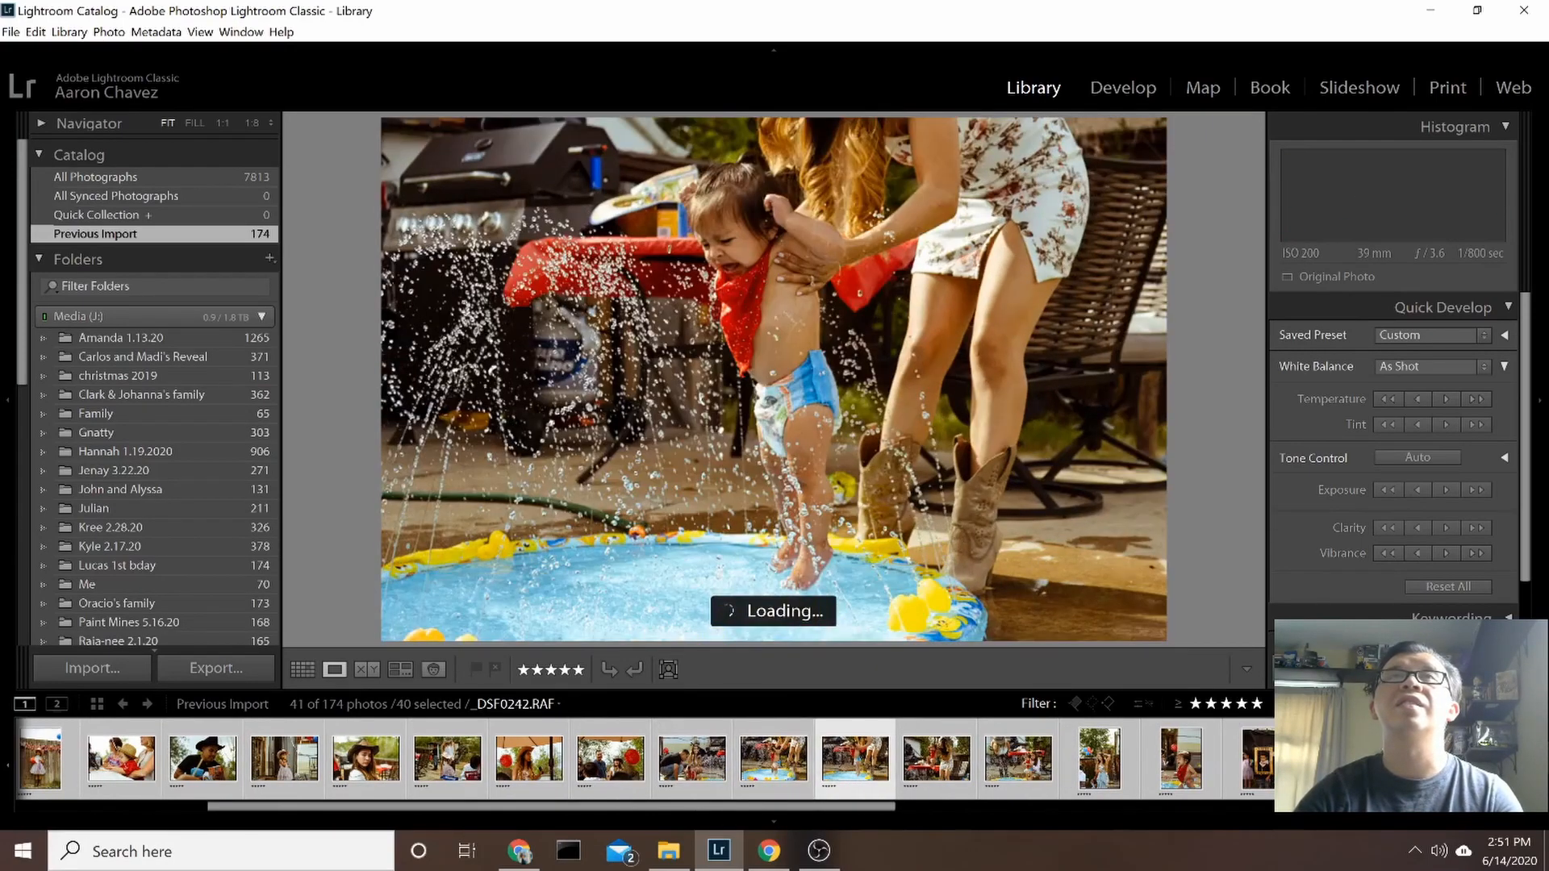
{"action": "key", "text": "Right"}
{"action": "key", "text": "Right"}
{"action": "key", "text": "Right"}
{"action": "key", "text": "Right"}
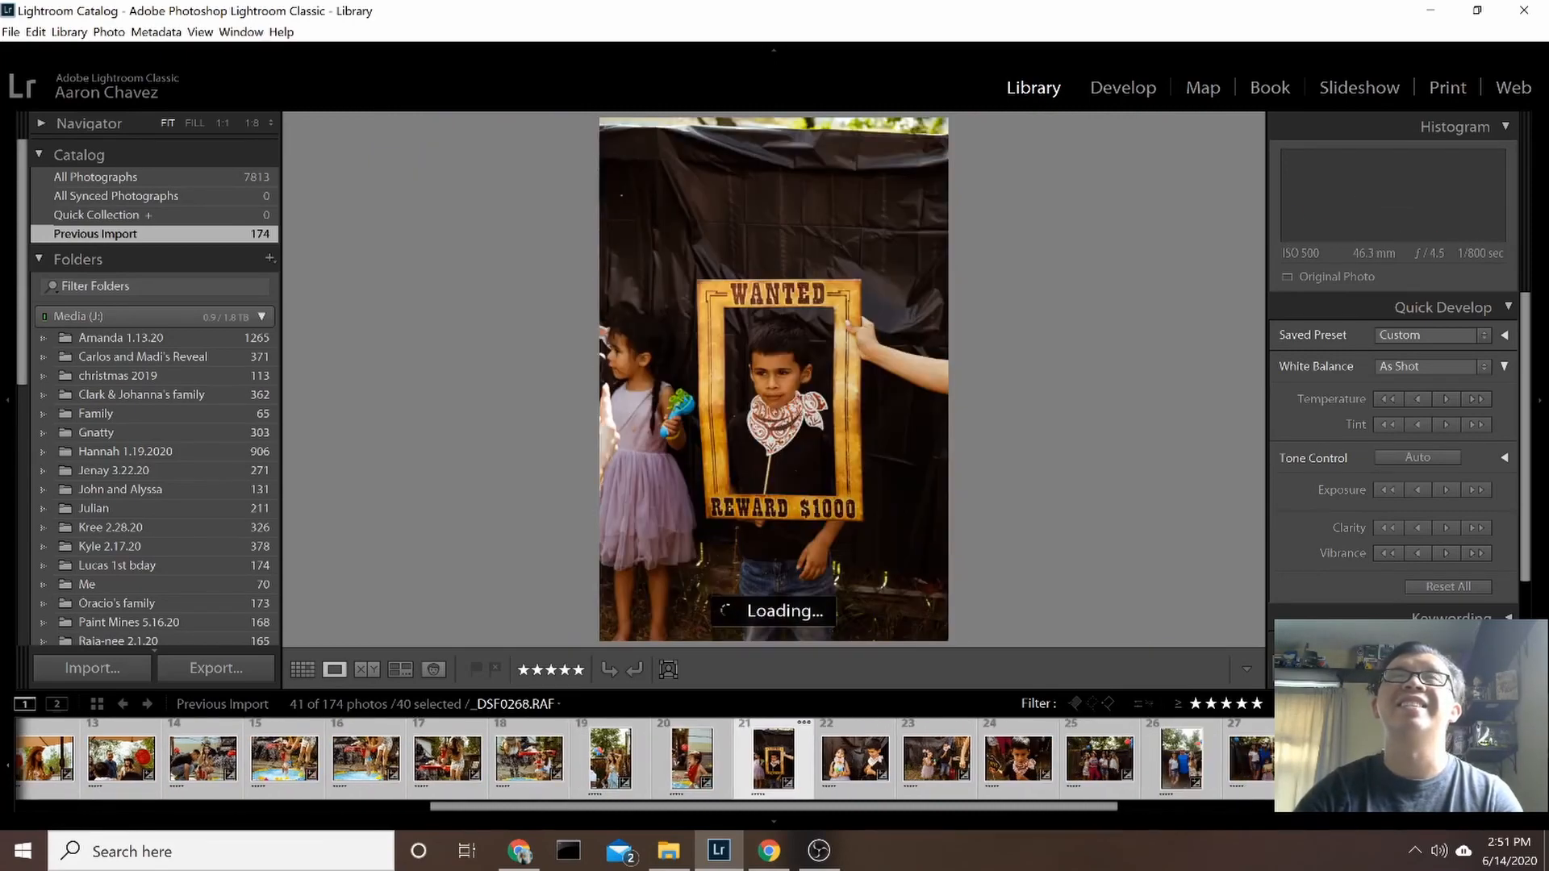
{"action": "key", "text": "Right"}
{"action": "key", "text": "Right"}
{"action": "key", "text": "Right"}
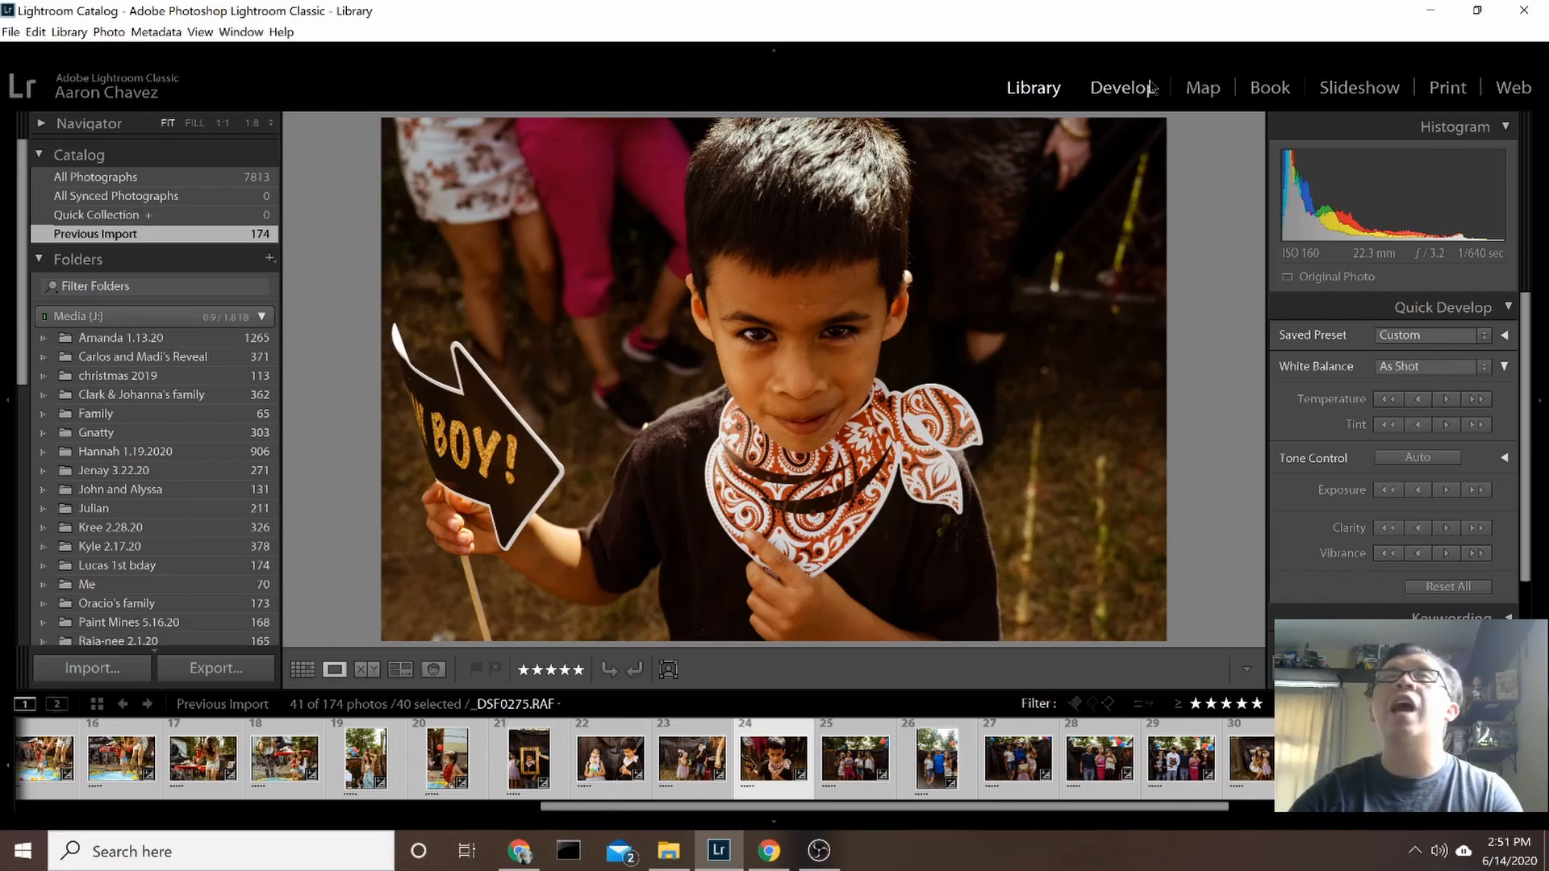
In Develop, raise the Exposure of the bandana boy's photo to +0.53 and compare it with the before view
{"action": "left_click", "coordinate": [1123, 87]}
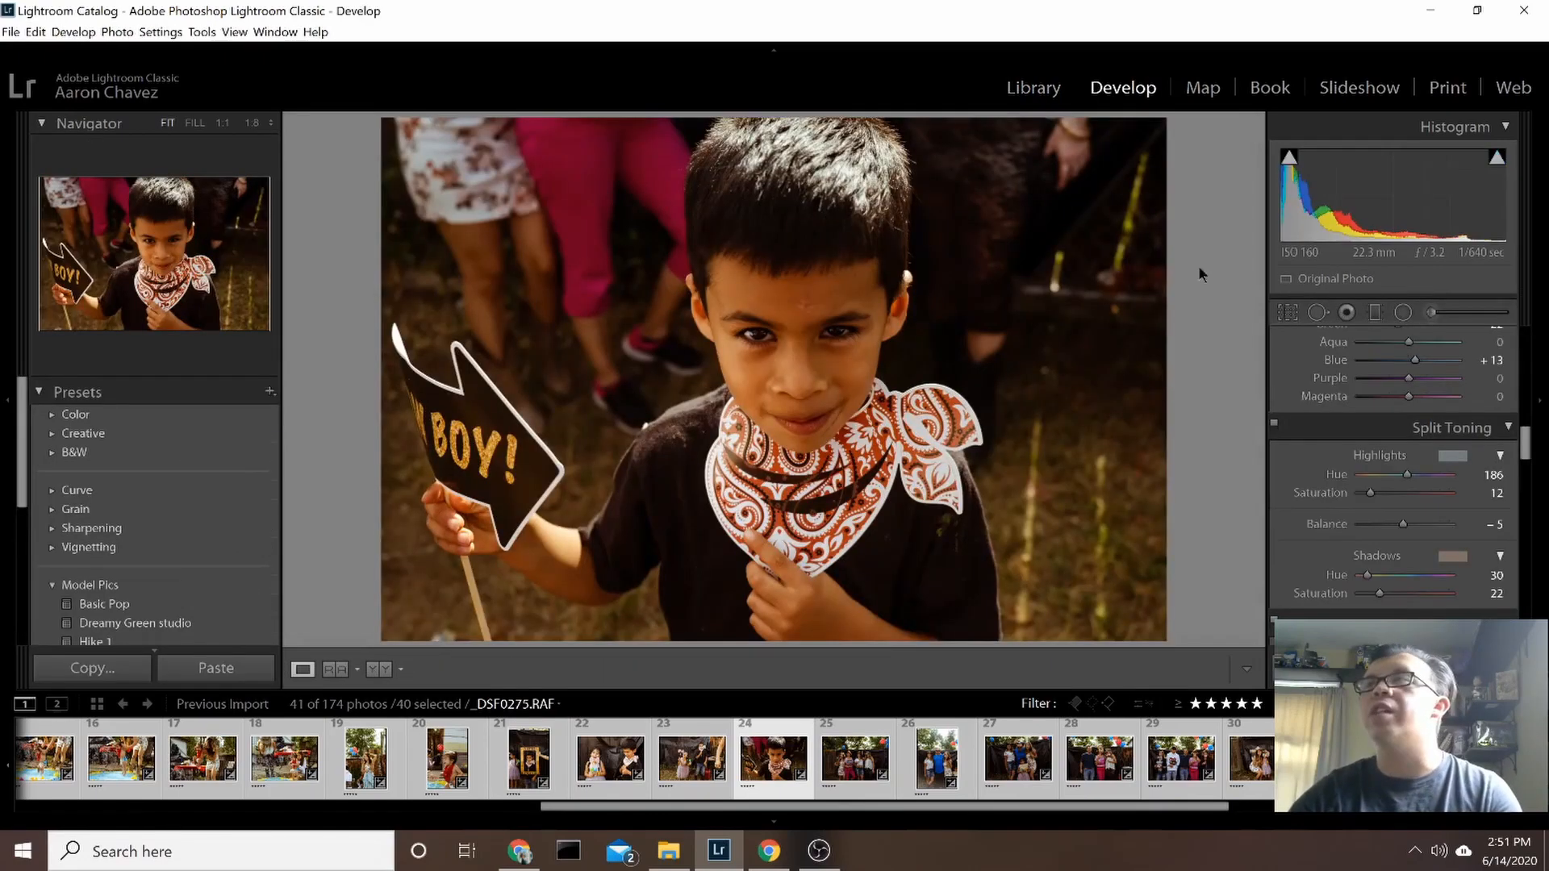
{"action": "scroll", "coordinate": [1353, 418], "scroll_direction": "up", "scroll_amount": 10}
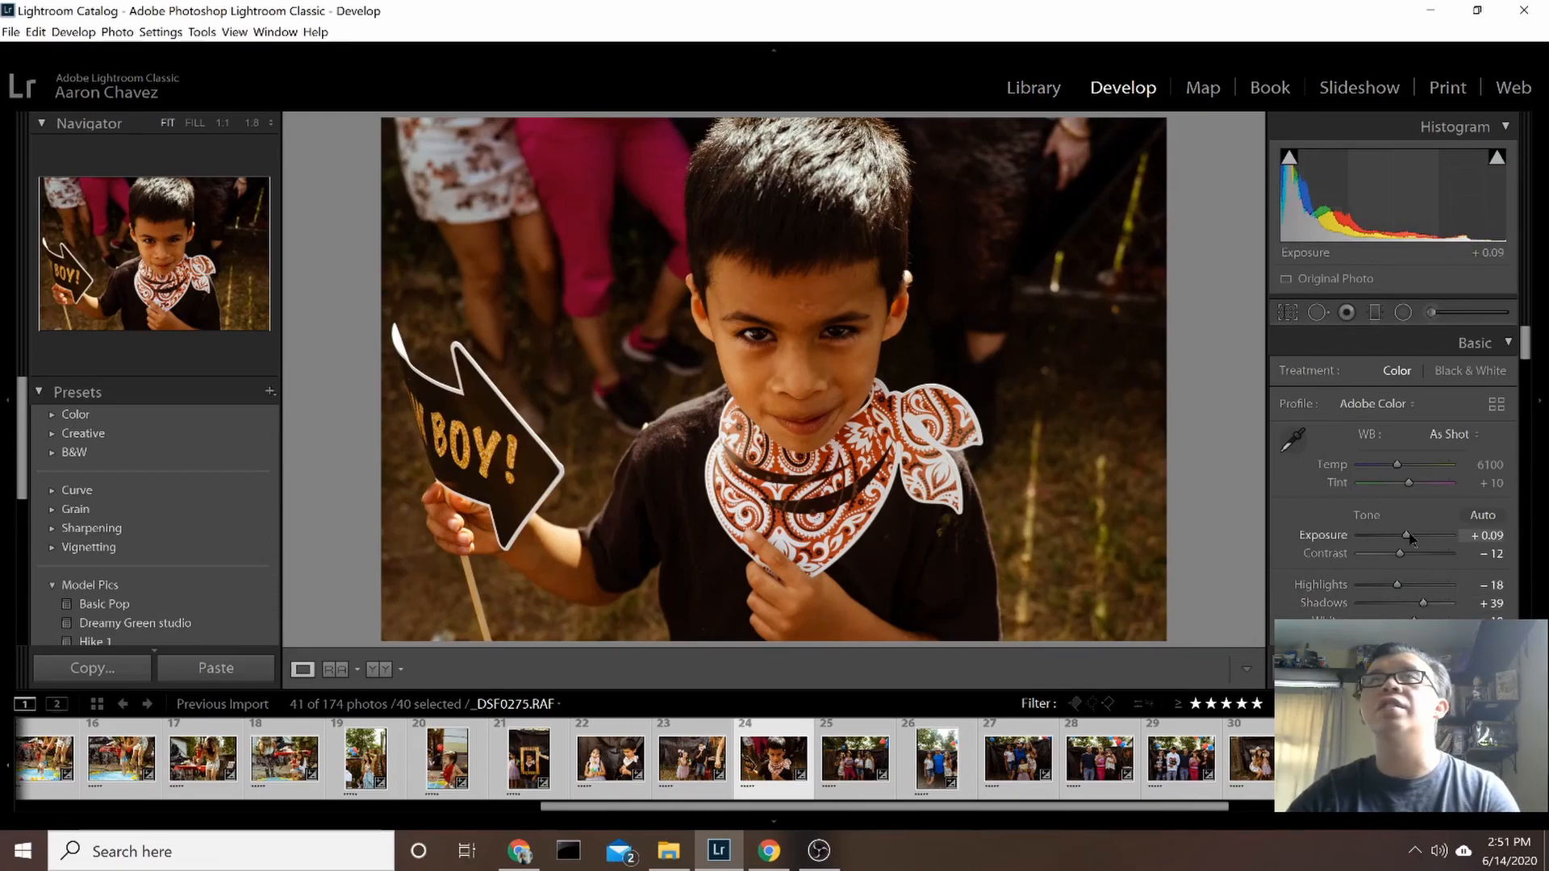
{"action": "left_click_drag", "start_coordinate": [1411, 539], "coordinate": [1416, 540]}
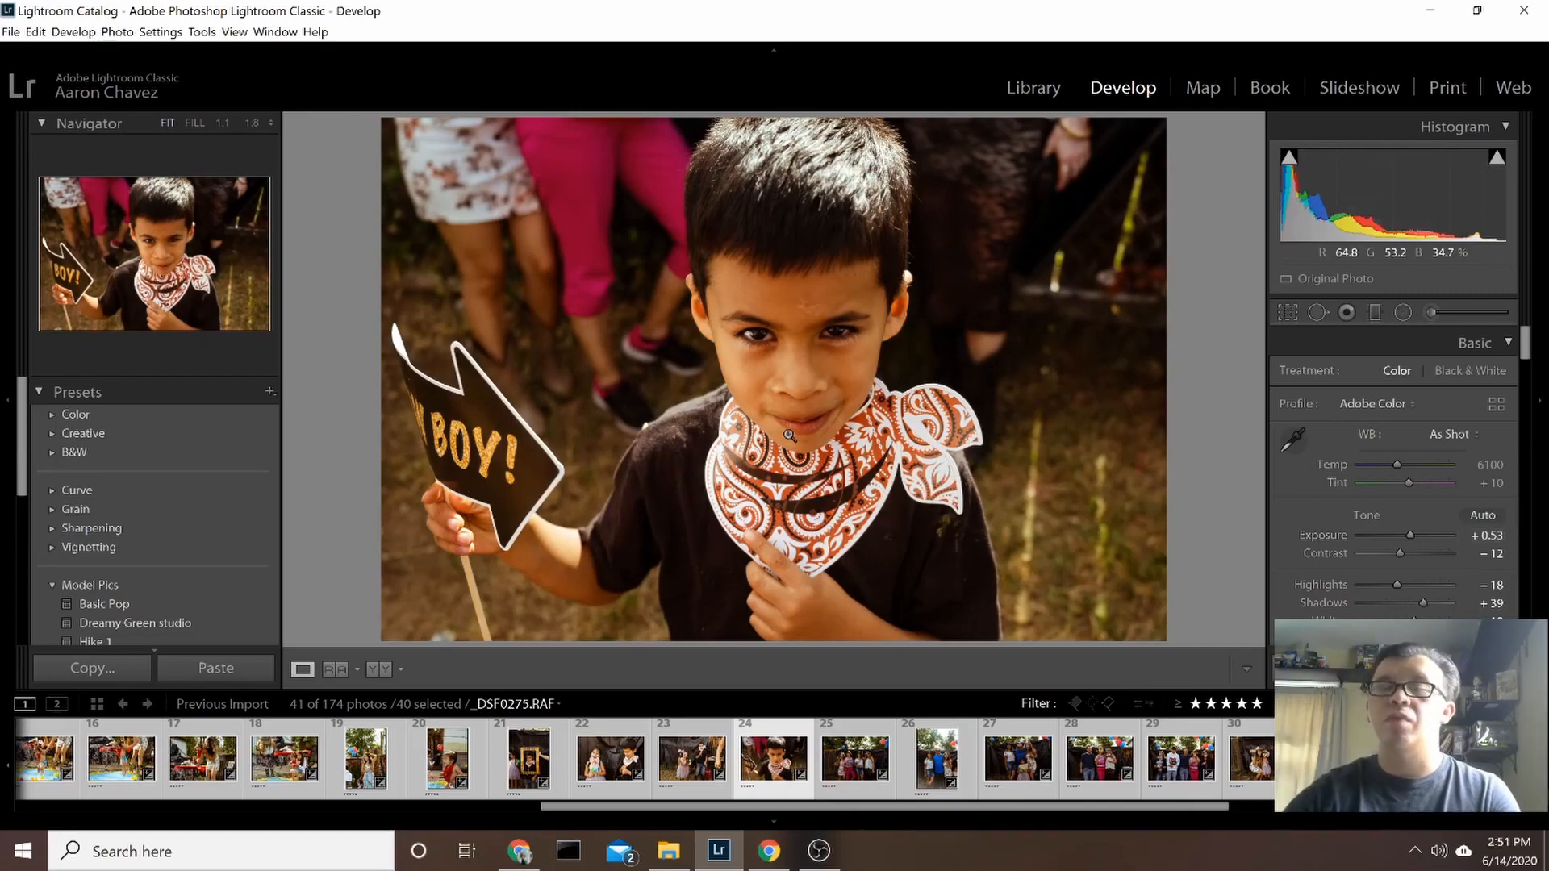
{"action": "key", "text": "backslash"}
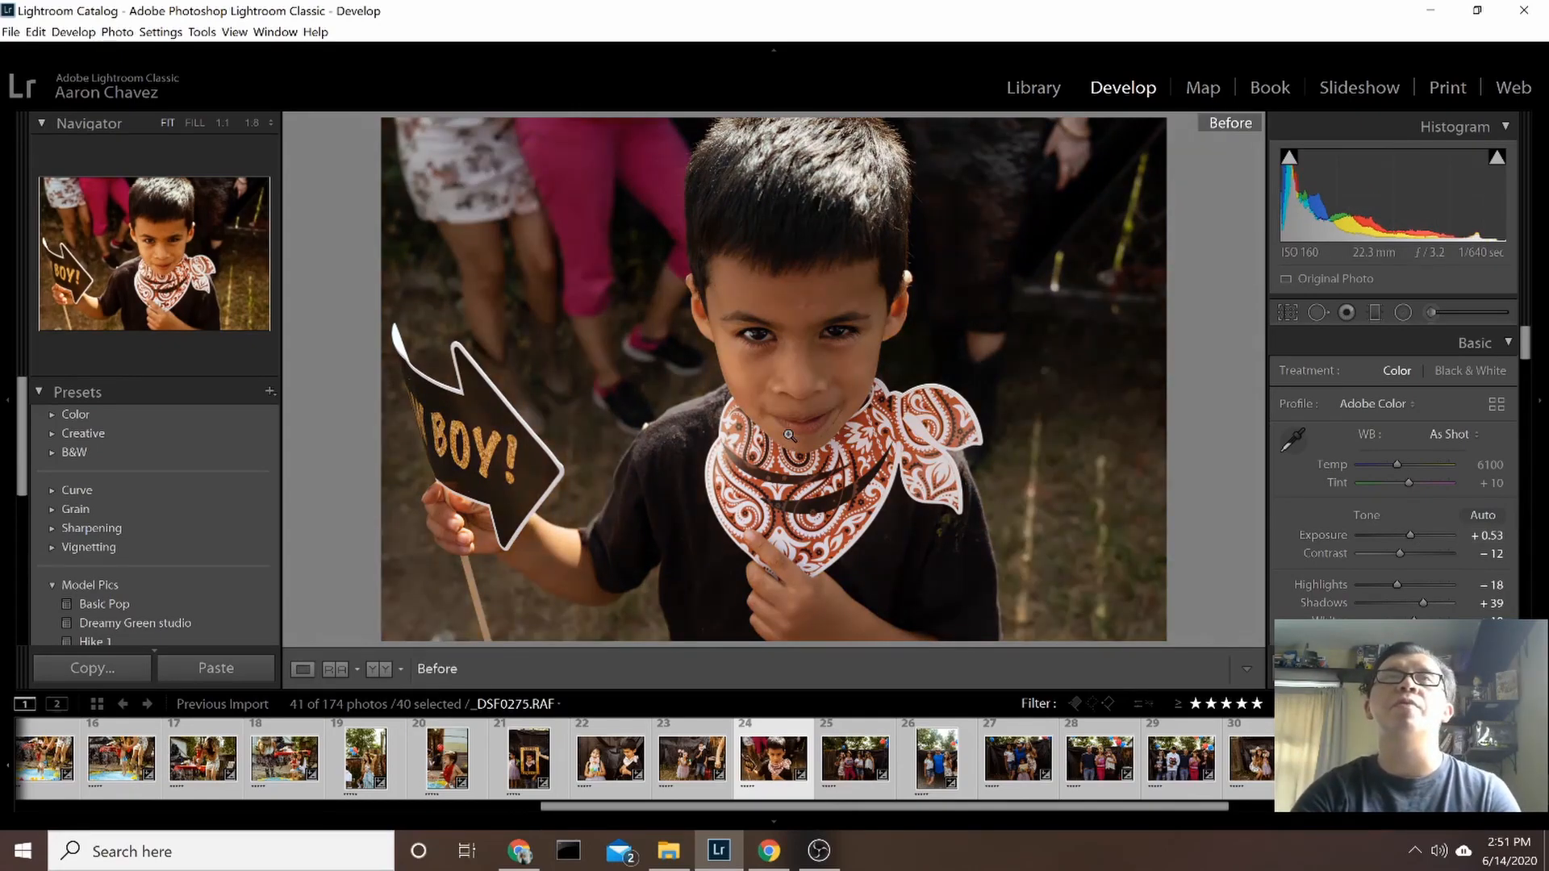
{"action": "key", "text": "backslash"}
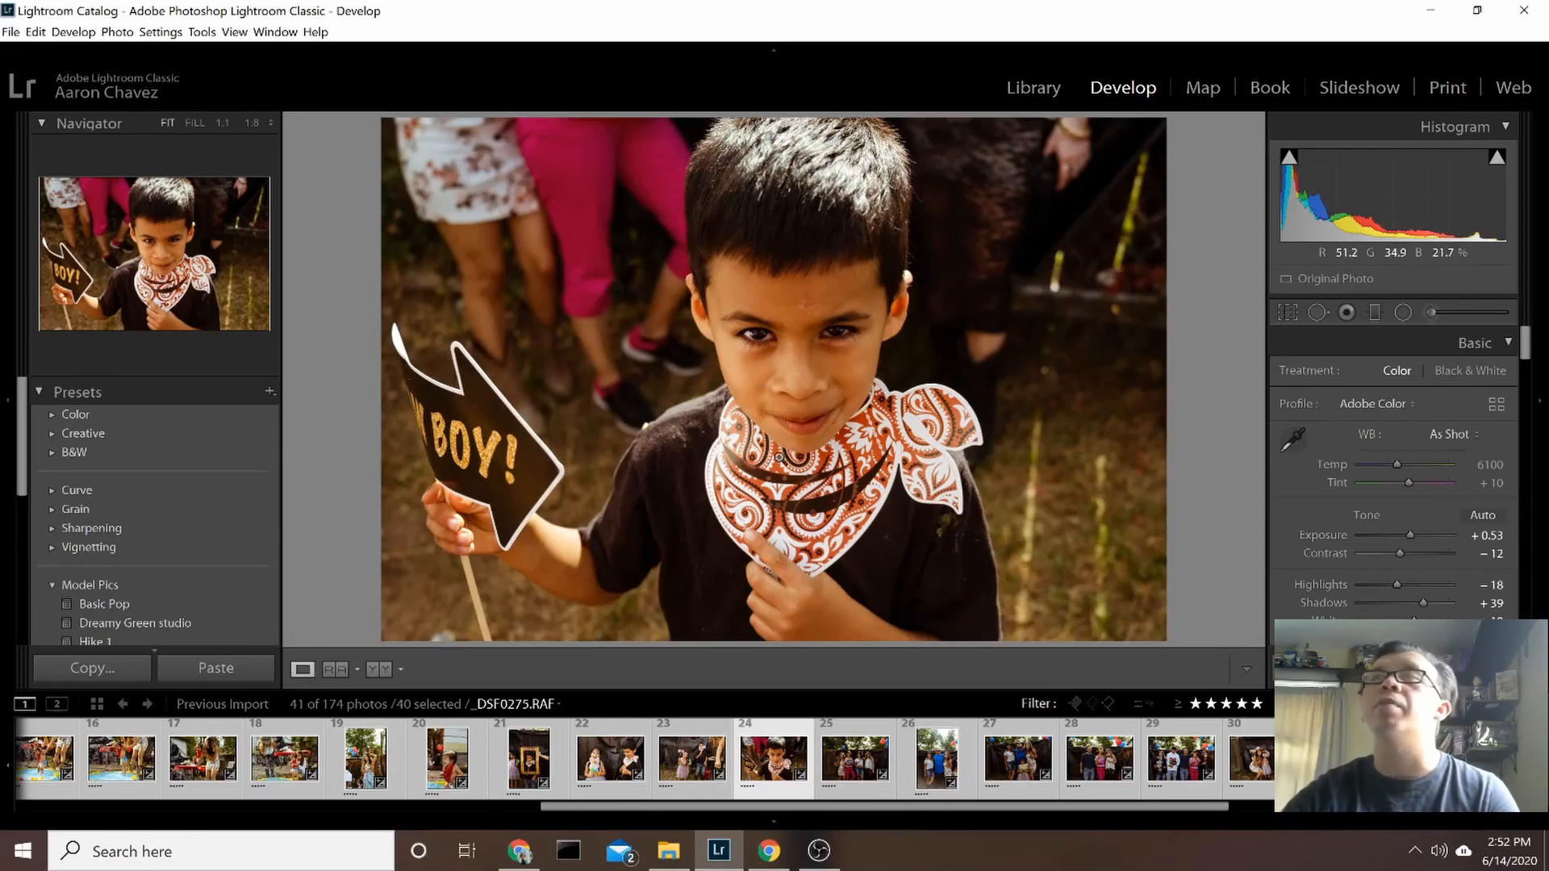
Examine the pasted edit photo by photo in Develop, from photo 25, the group of four women, to photo 36, the baby with the cake
{"action": "left_click", "coordinate": [857, 760]}
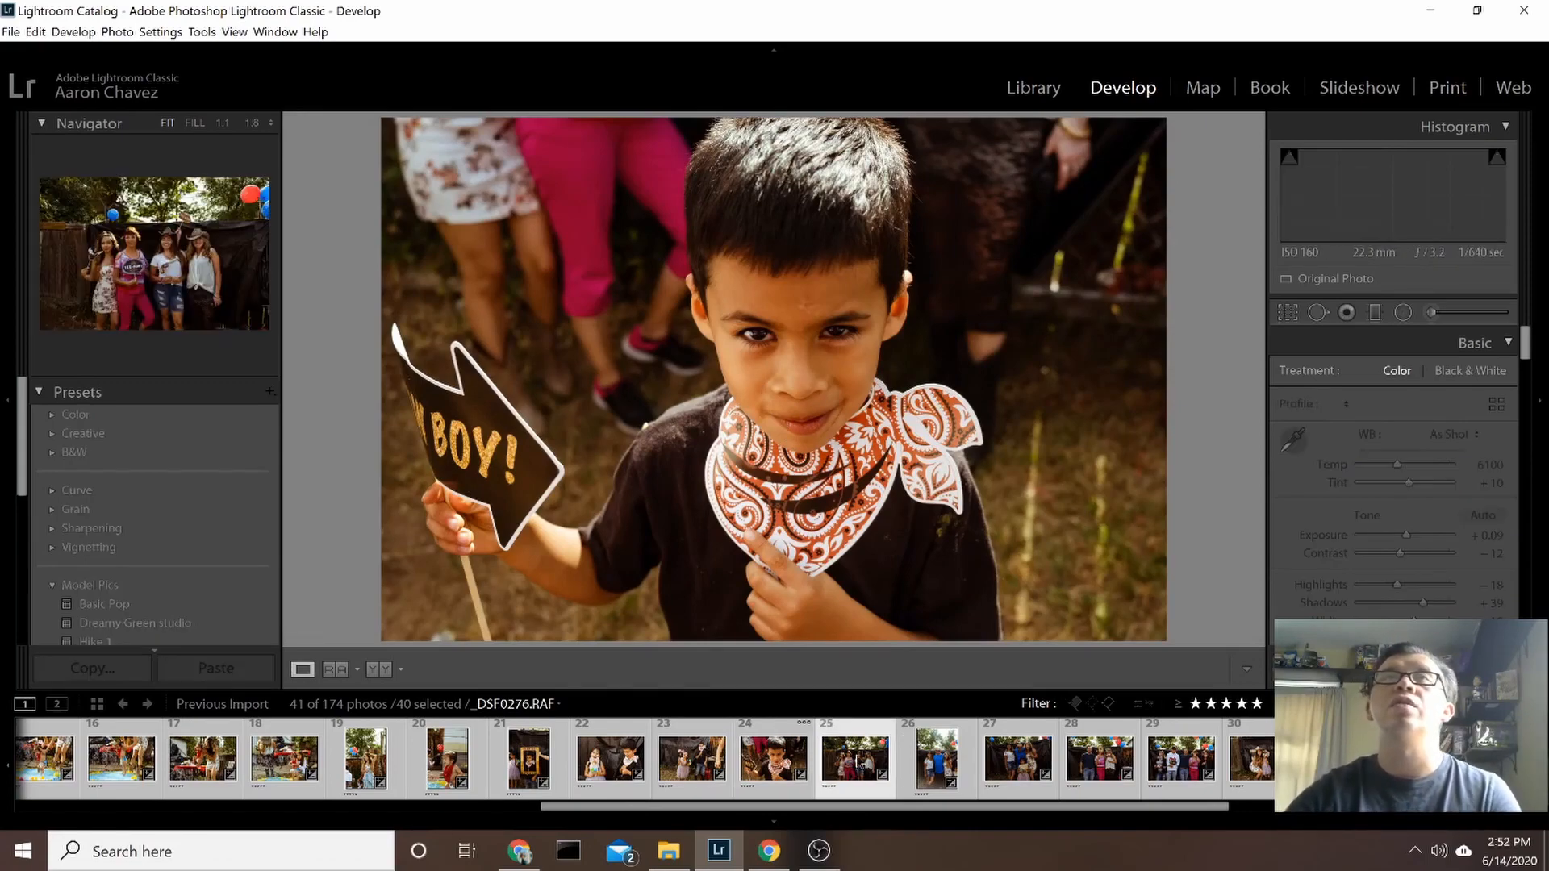
{"action": "key", "text": "Right"}
{"action": "key", "text": "Right"}
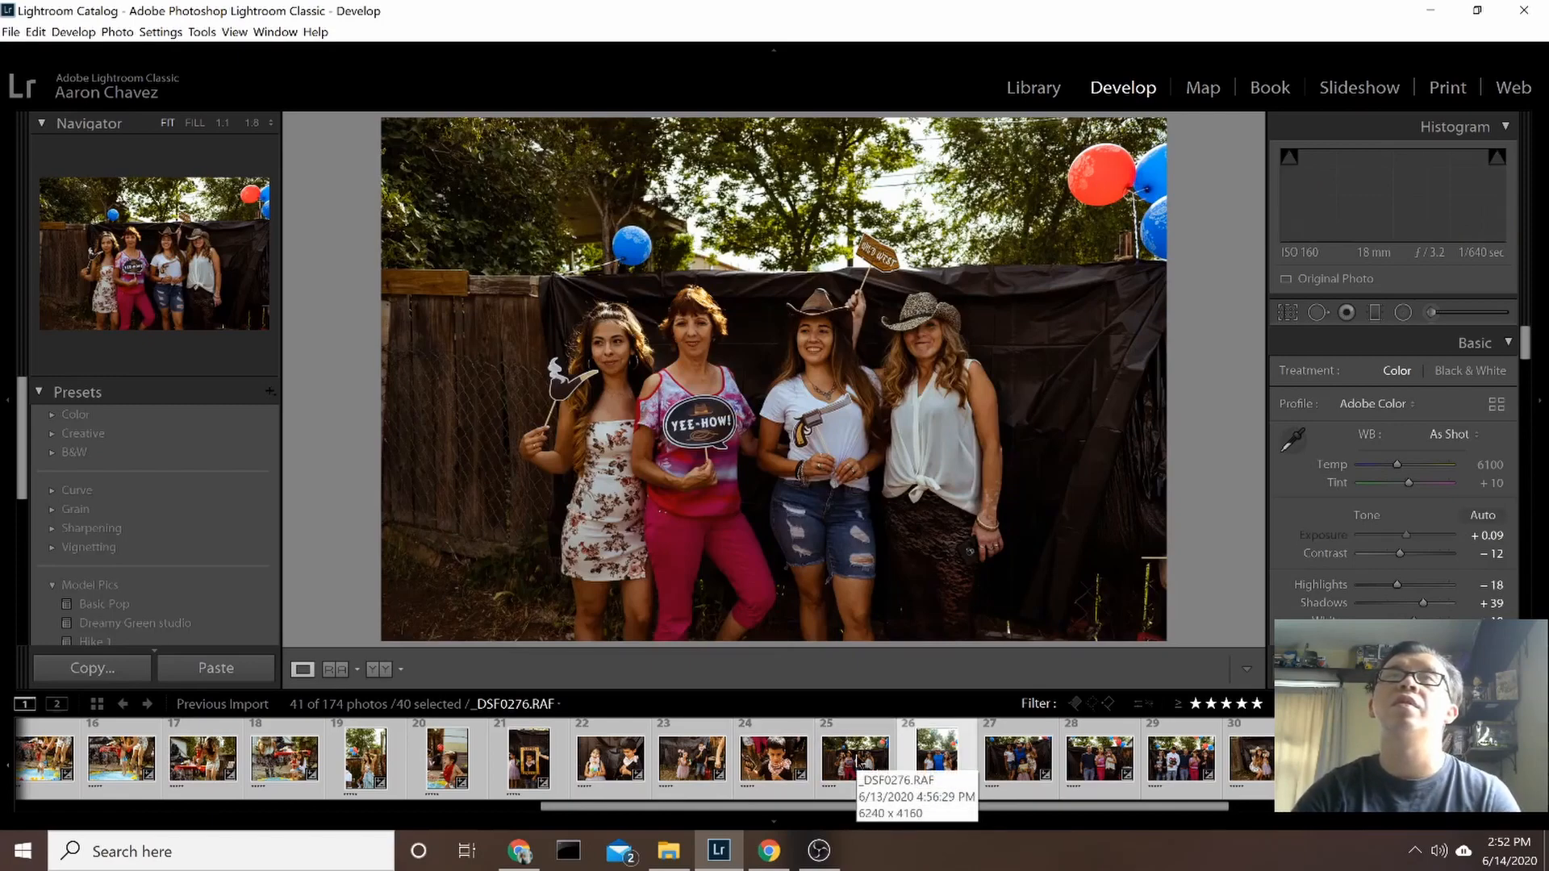
{"action": "key", "text": "Right"}
{"action": "key", "text": "Right"}
{"action": "key", "text": "Right"}
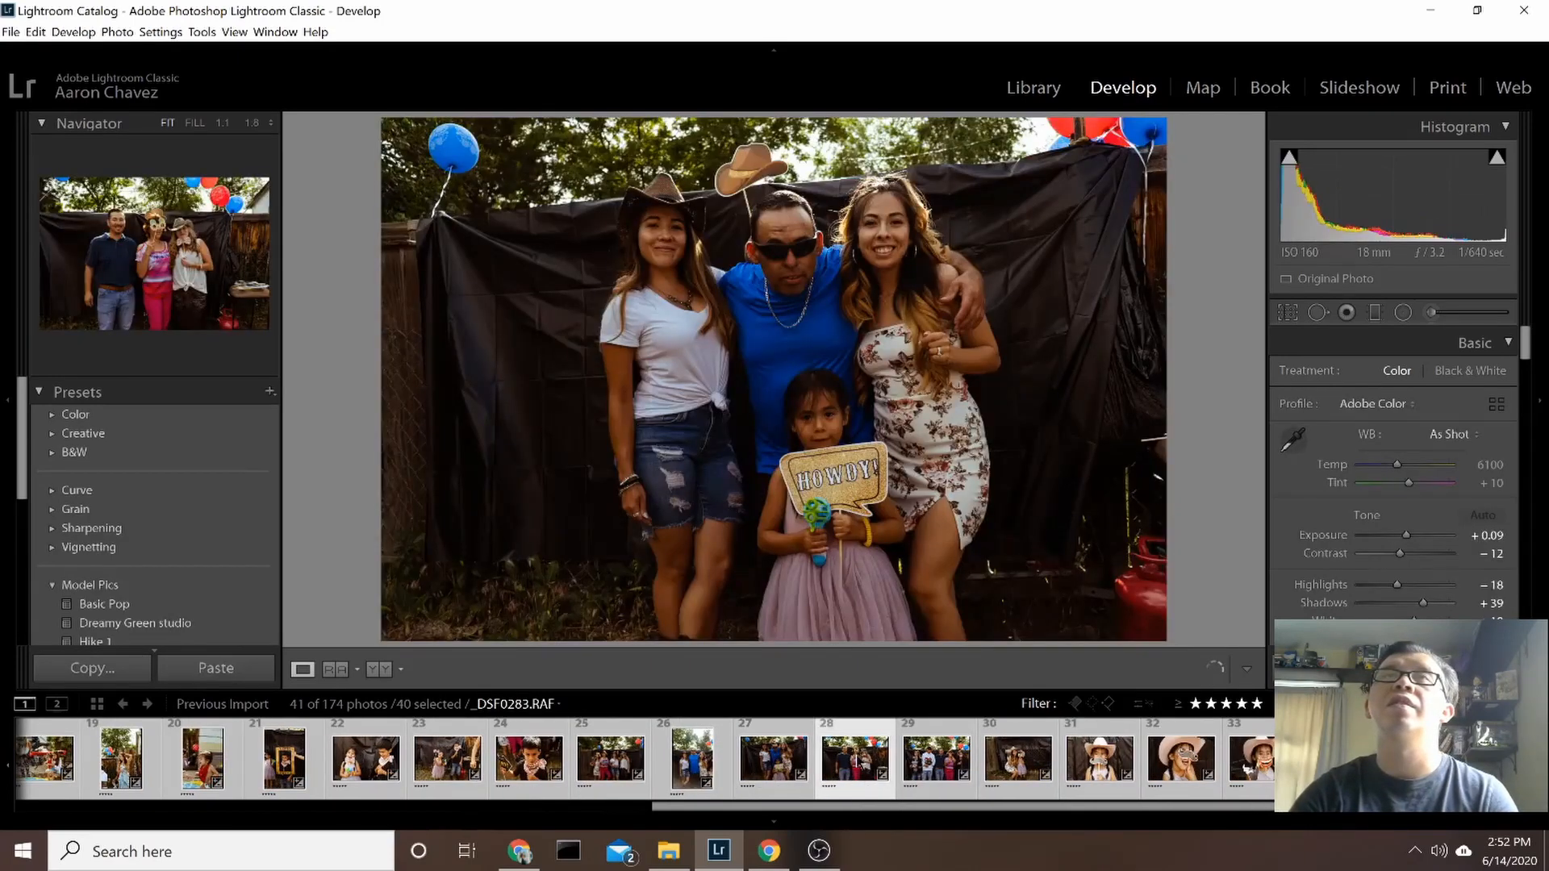
{"action": "key", "text": "Right"}
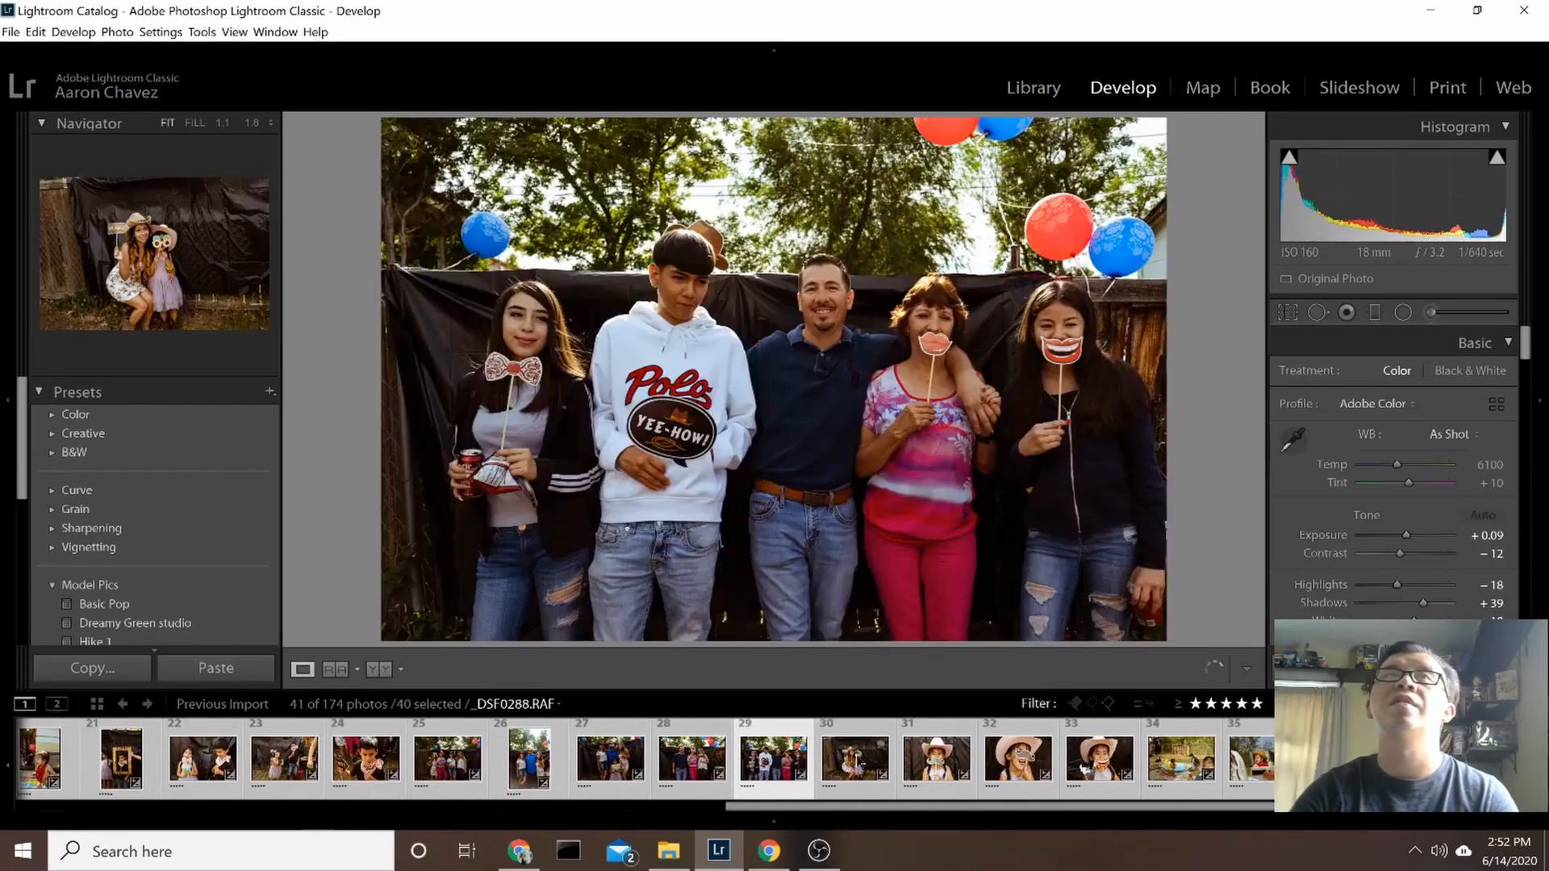
{"action": "key", "text": "Right"}
{"action": "key", "text": "Right"}
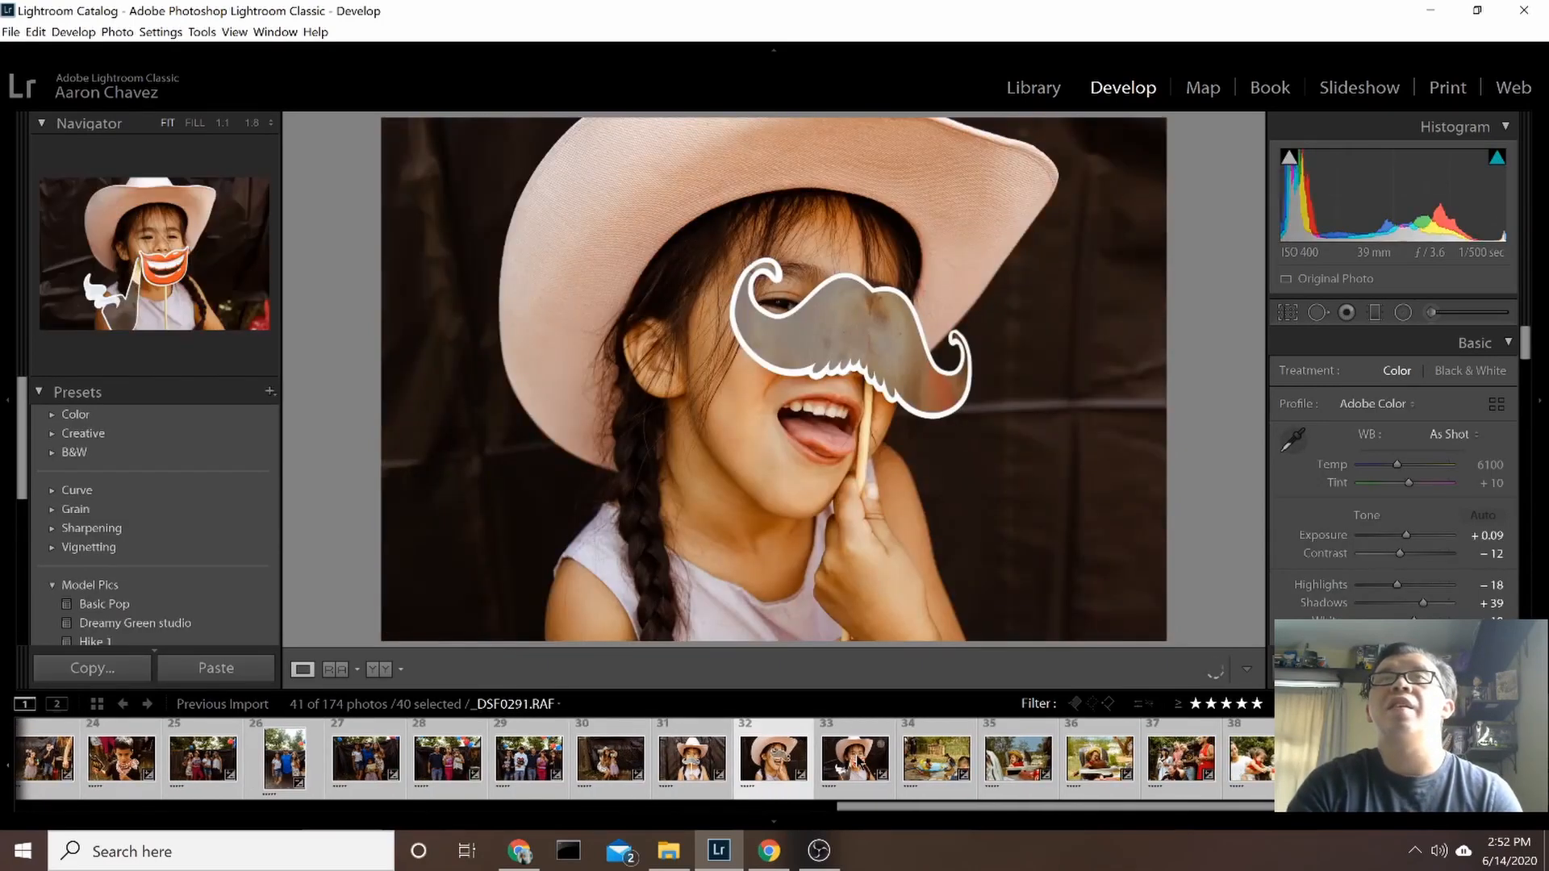
{"action": "left_click", "coordinate": [859, 760]}
{"action": "key", "text": "Right"}
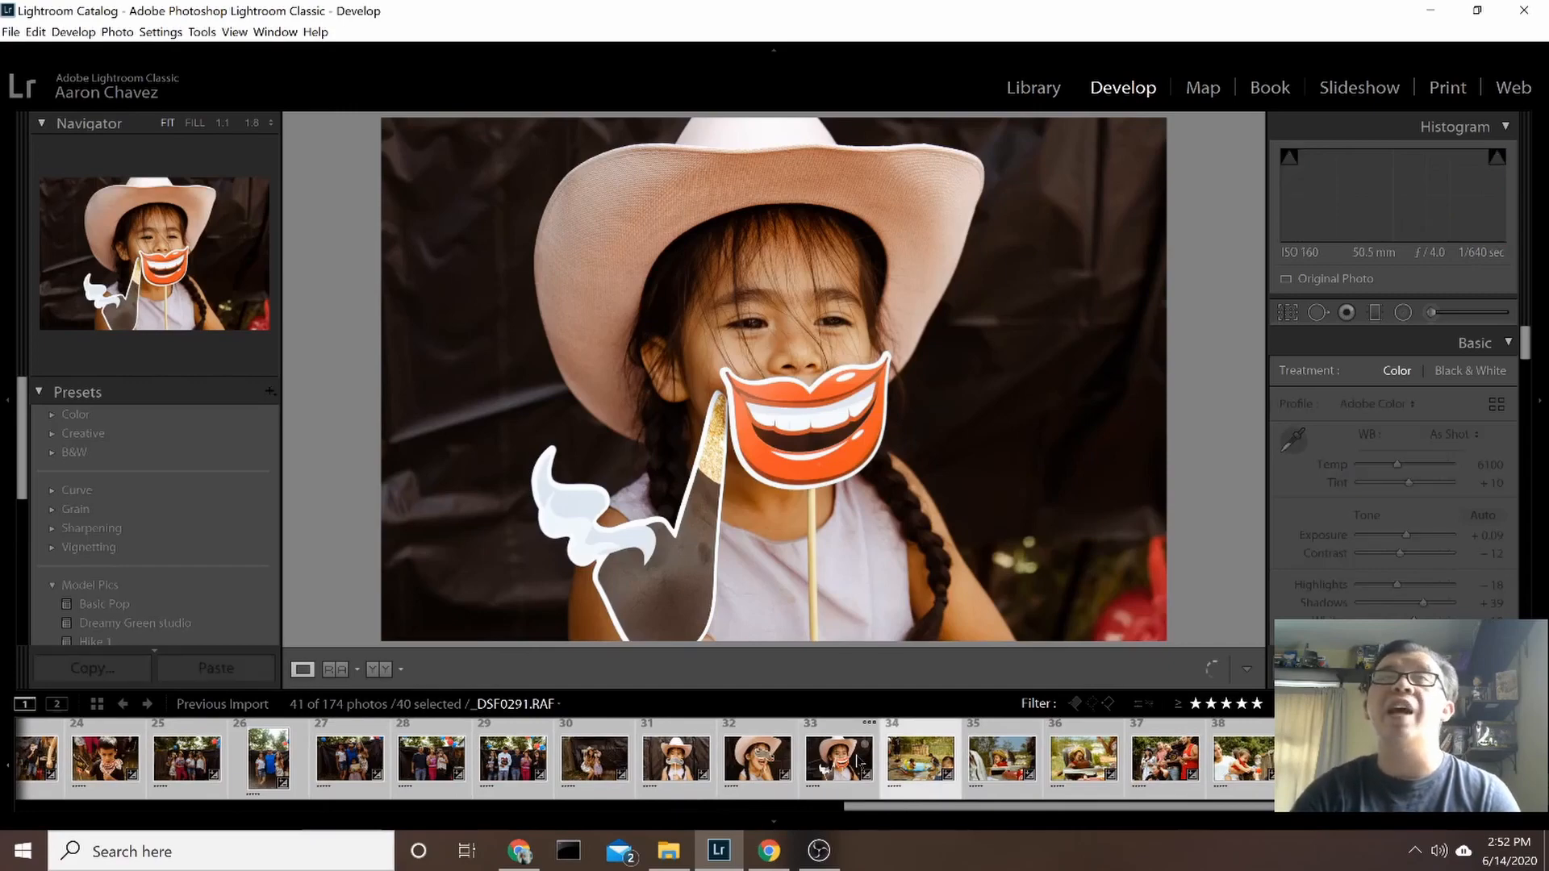
{"action": "key", "text": "Right"}
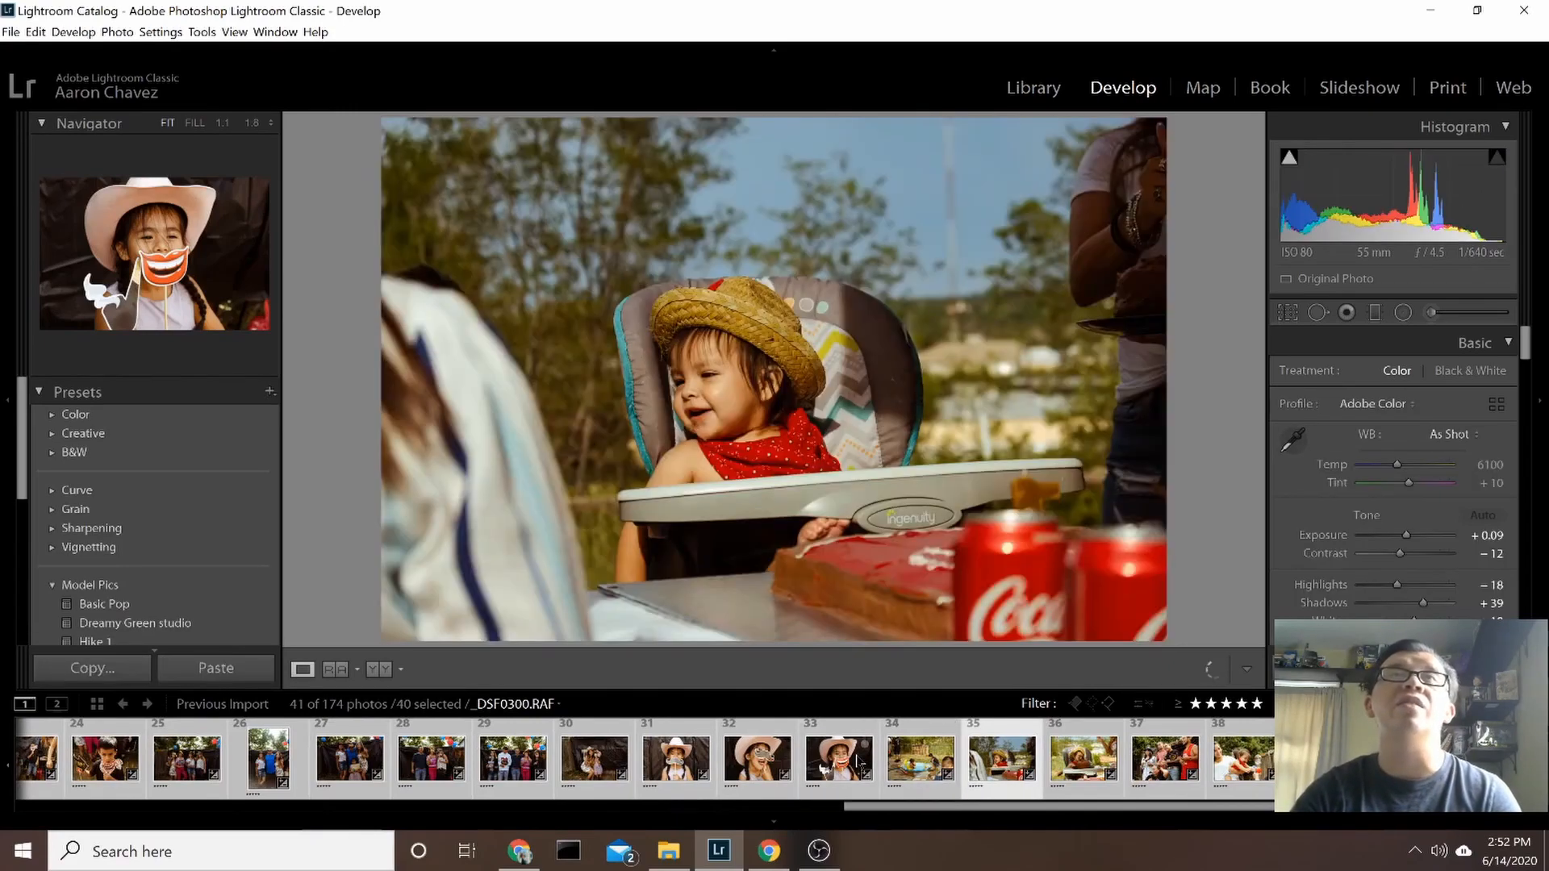
{"action": "key", "text": "Right"}
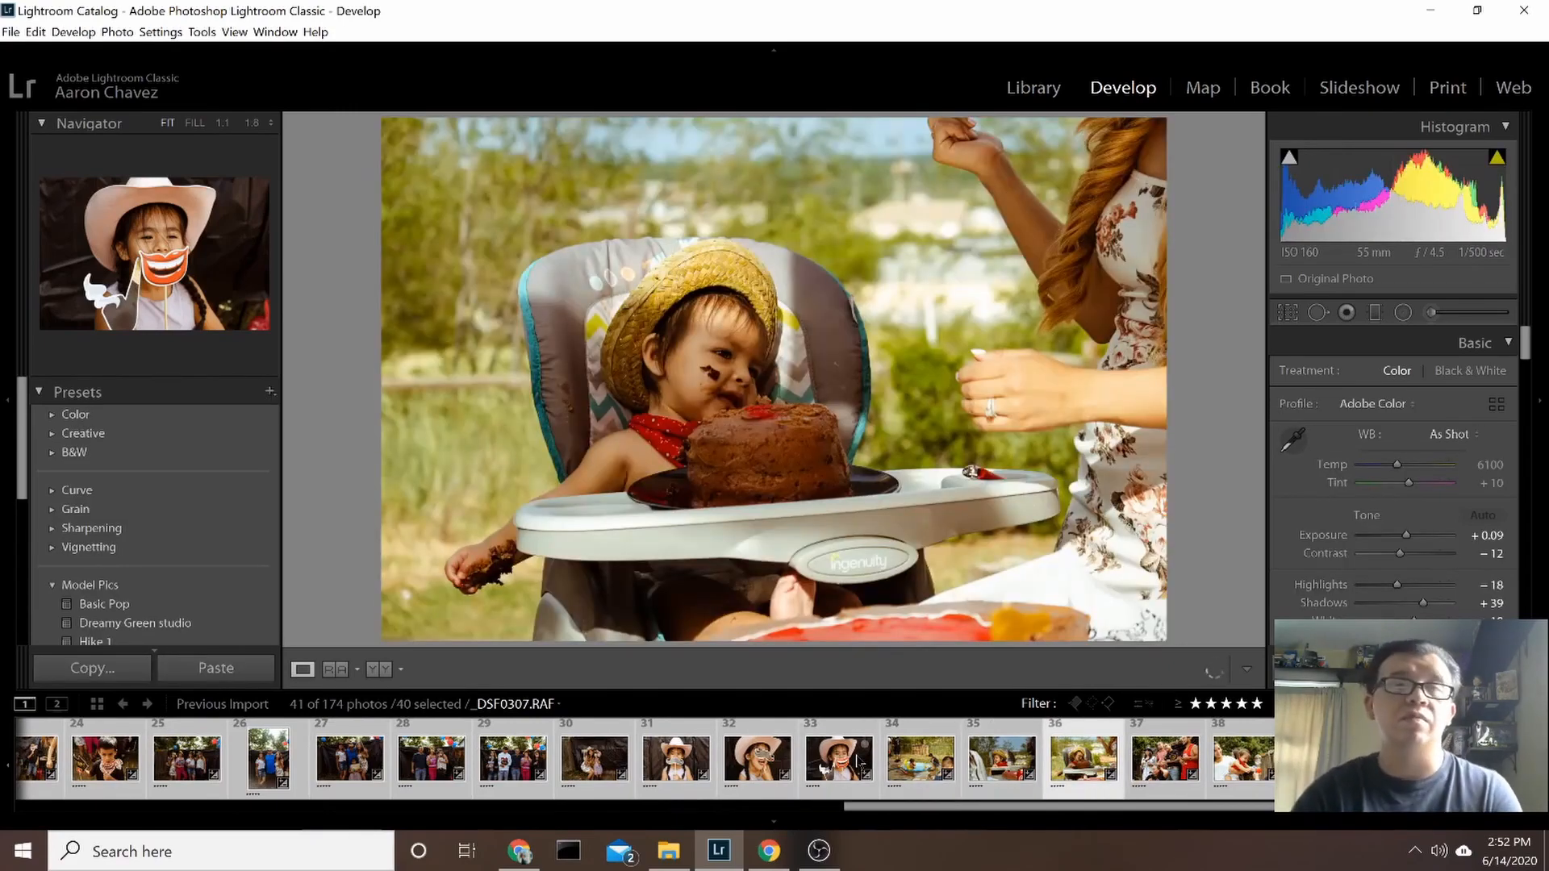
Return to the Library grid, select all 41 five-star picks and open the export settings for them
{"action": "left_click", "coordinate": [97, 703]}
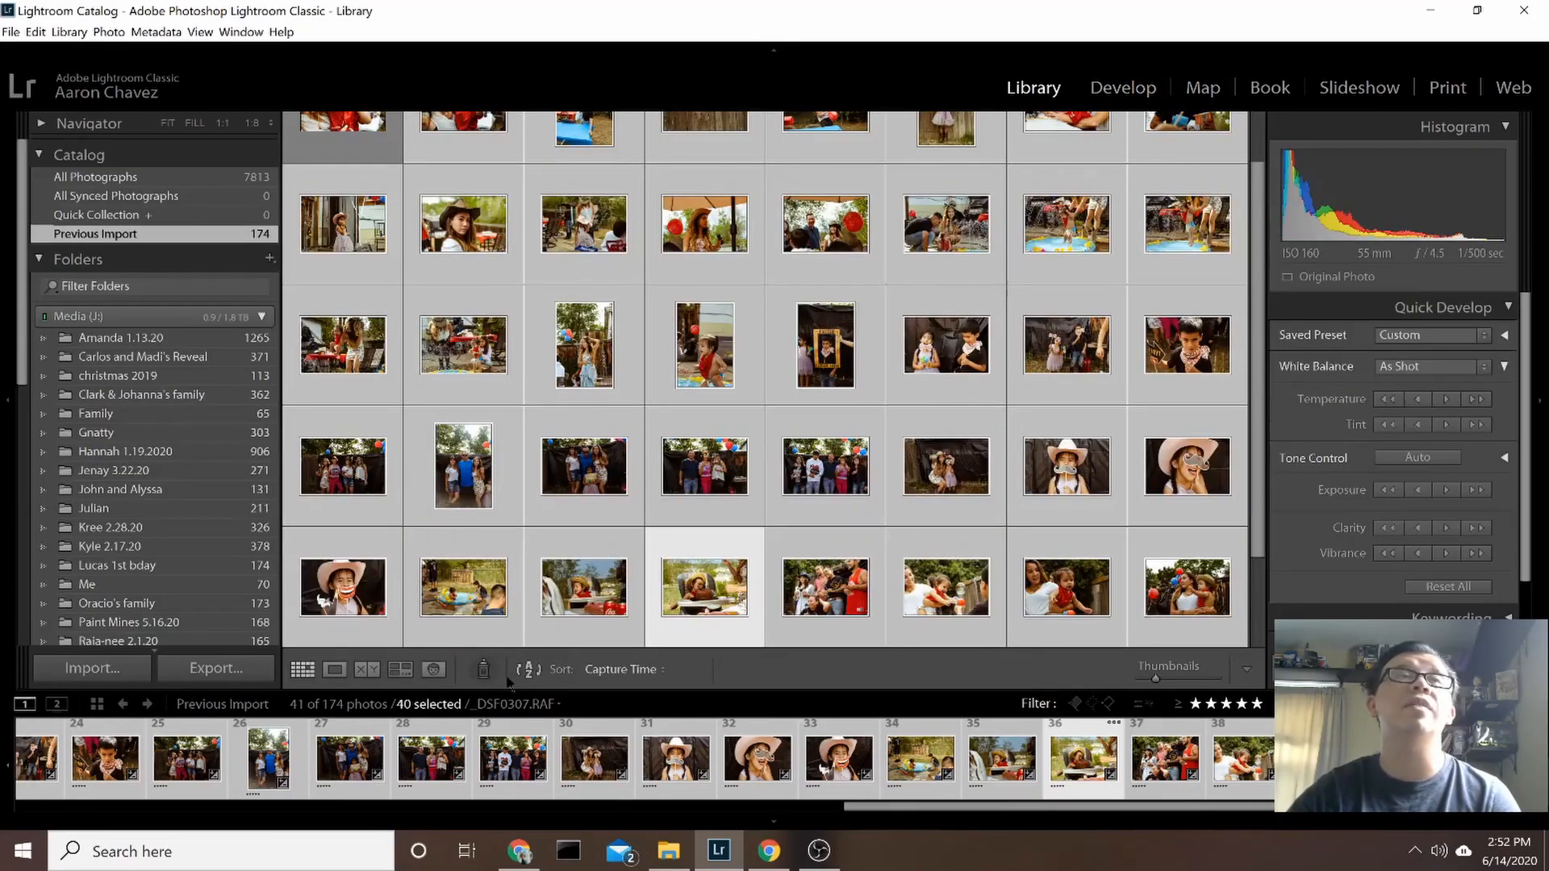
{"action": "left_click", "coordinate": [389, 174]}
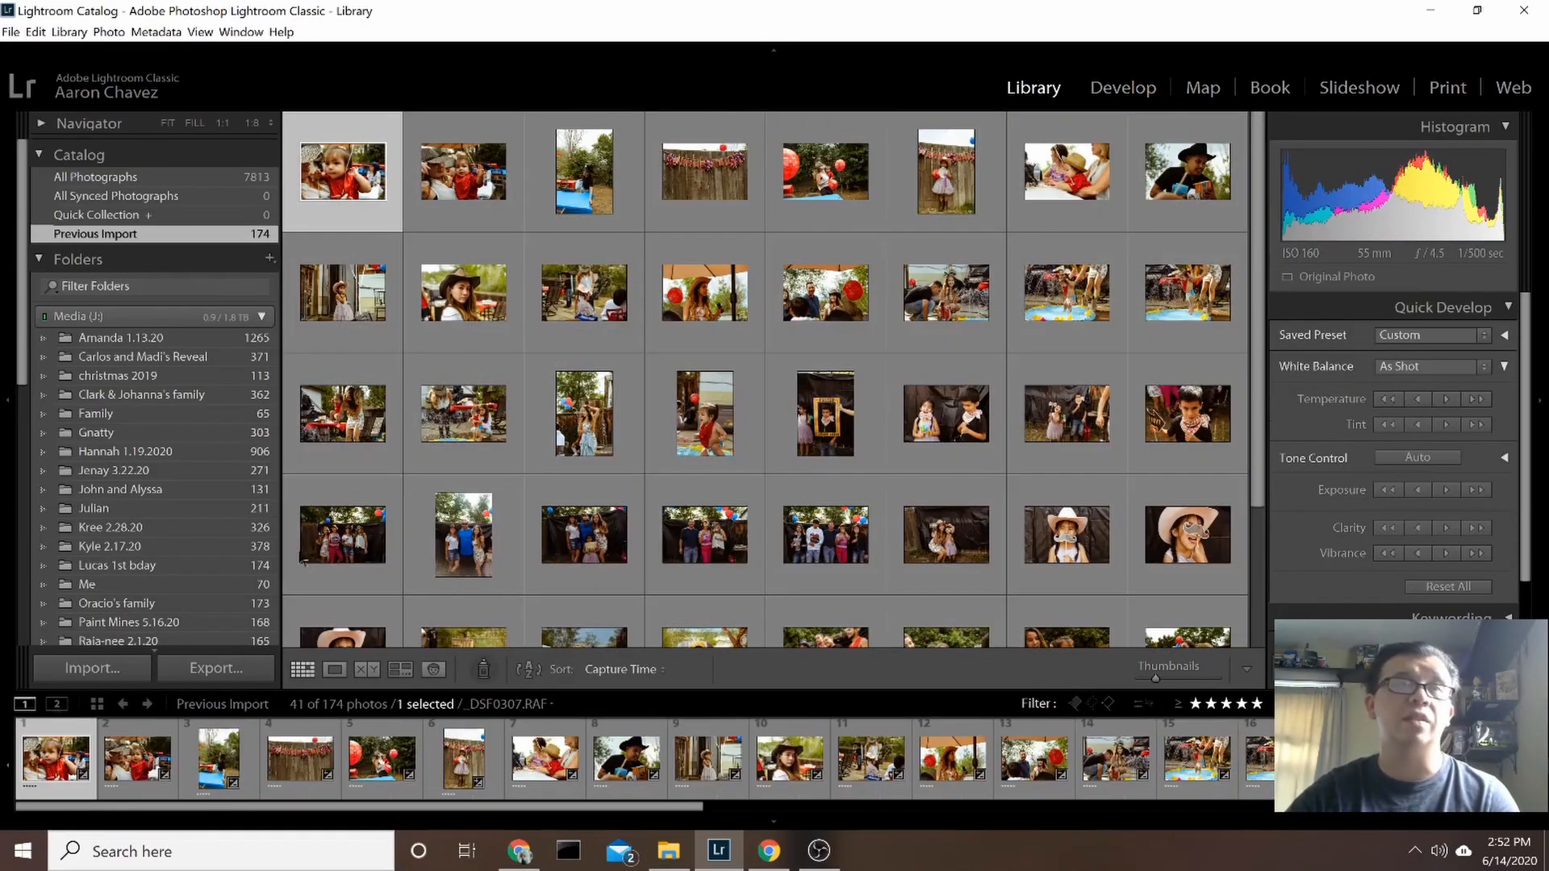
{"action": "scroll", "coordinate": [1018, 496], "scroll_direction": "down", "scroll_amount": 3}
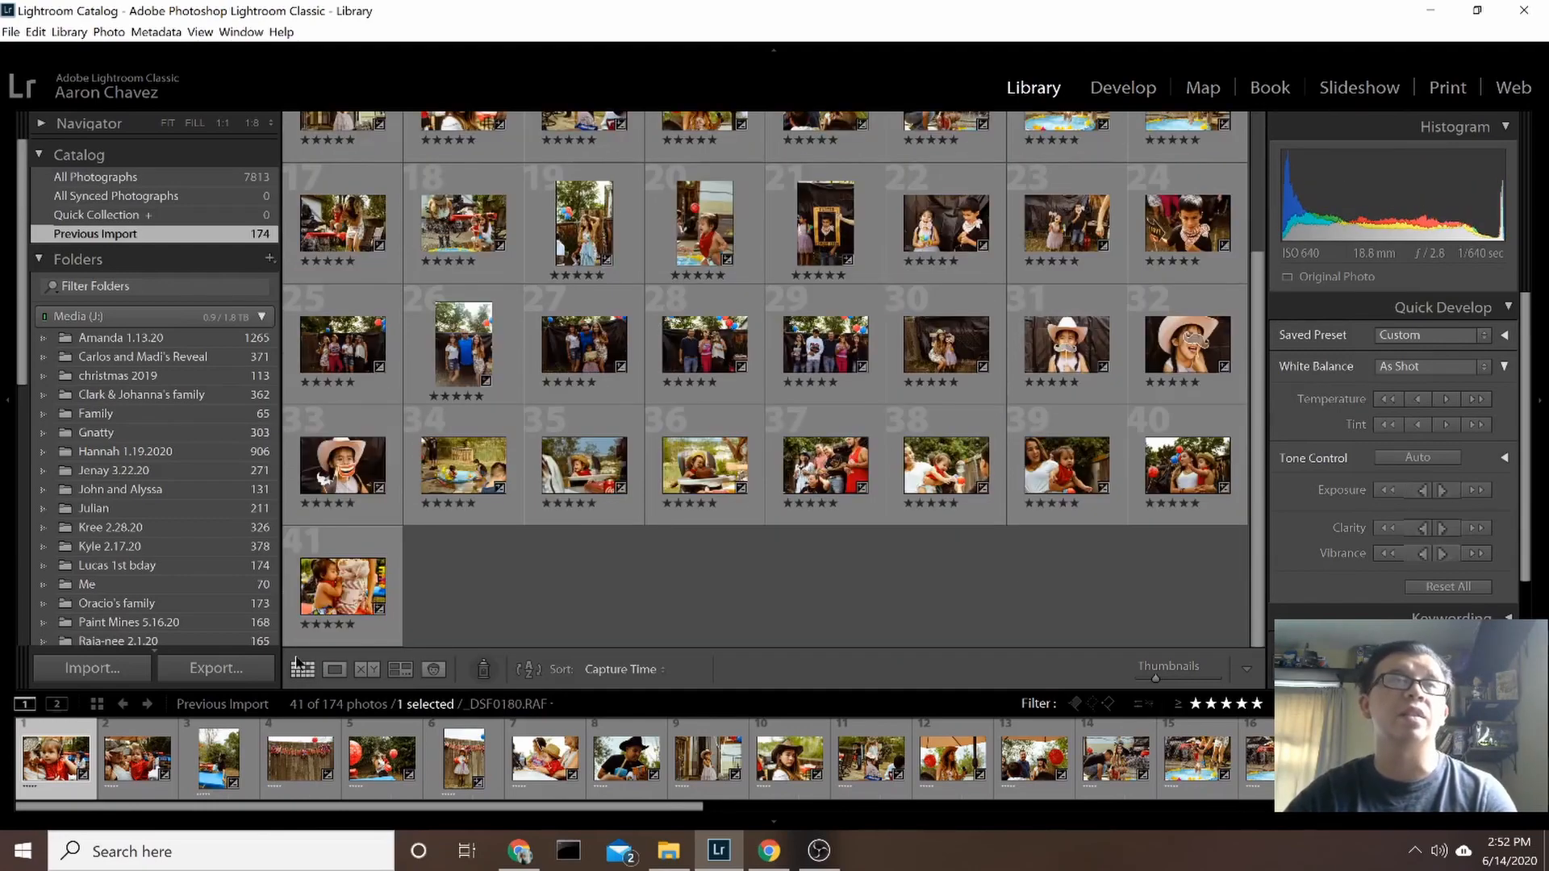
{"action": "left_click", "coordinate": [371, 570], "text": "shift"}
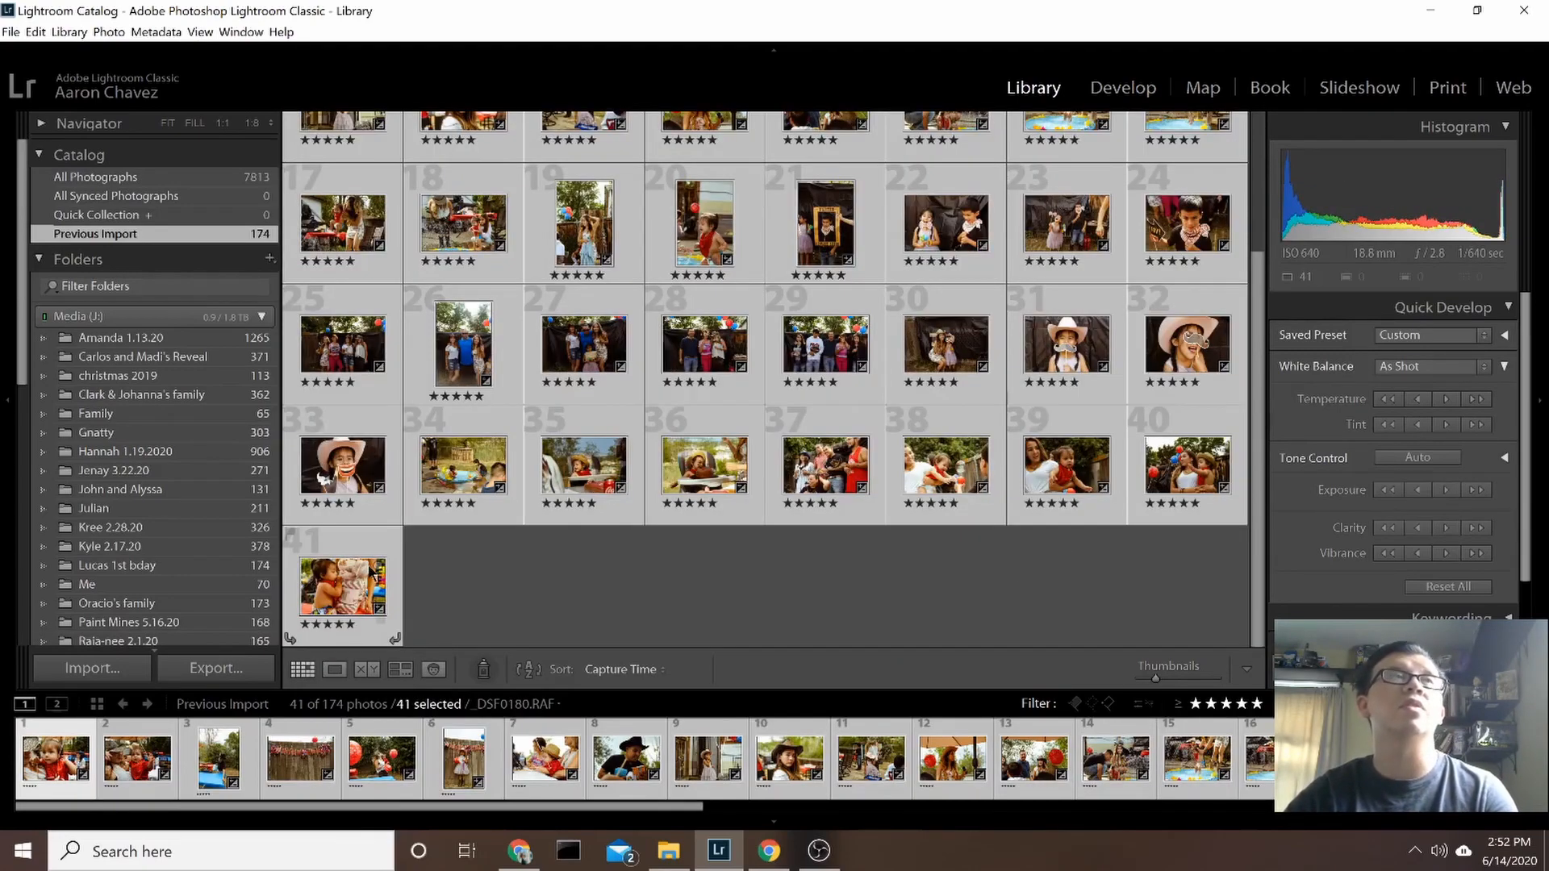
{"action": "right_click", "coordinate": [371, 571]}
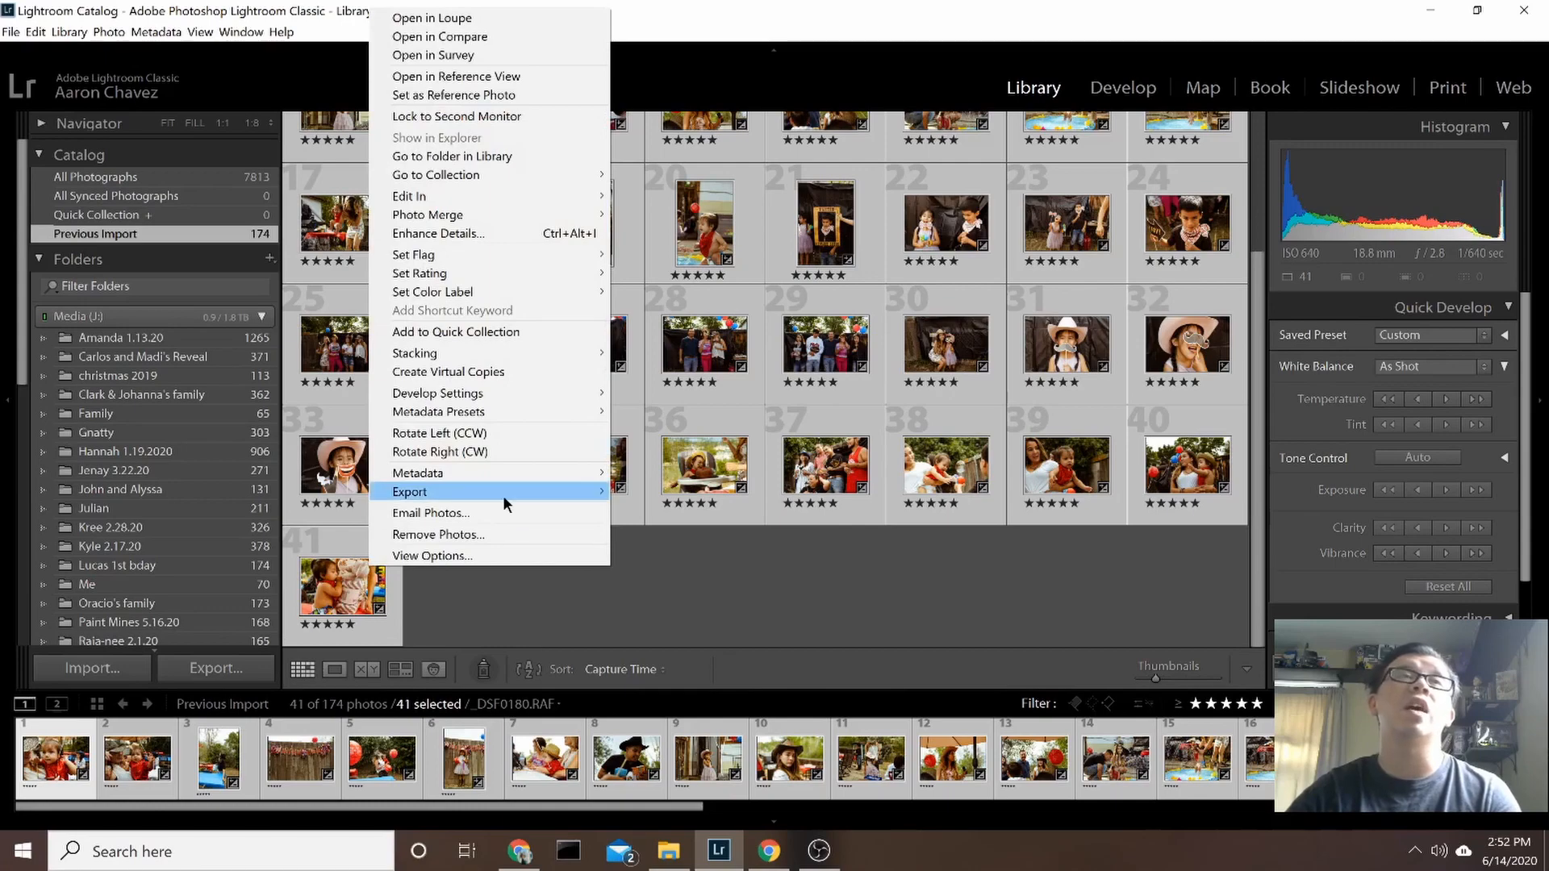
{"action": "mouse_move", "coordinate": [503, 498]}
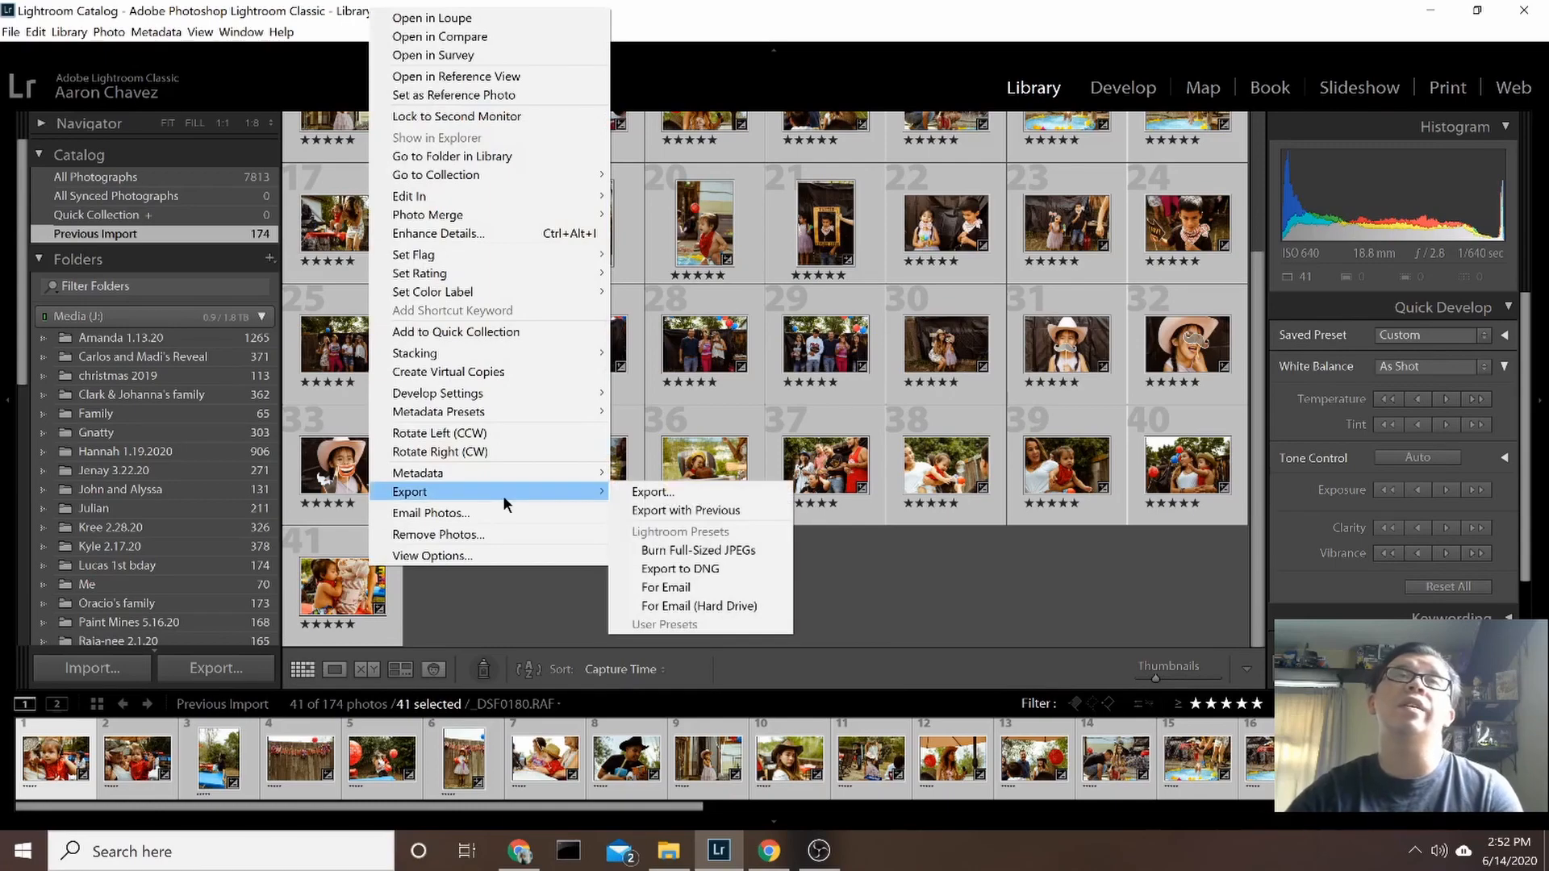
{"action": "left_click", "coordinate": [732, 495]}
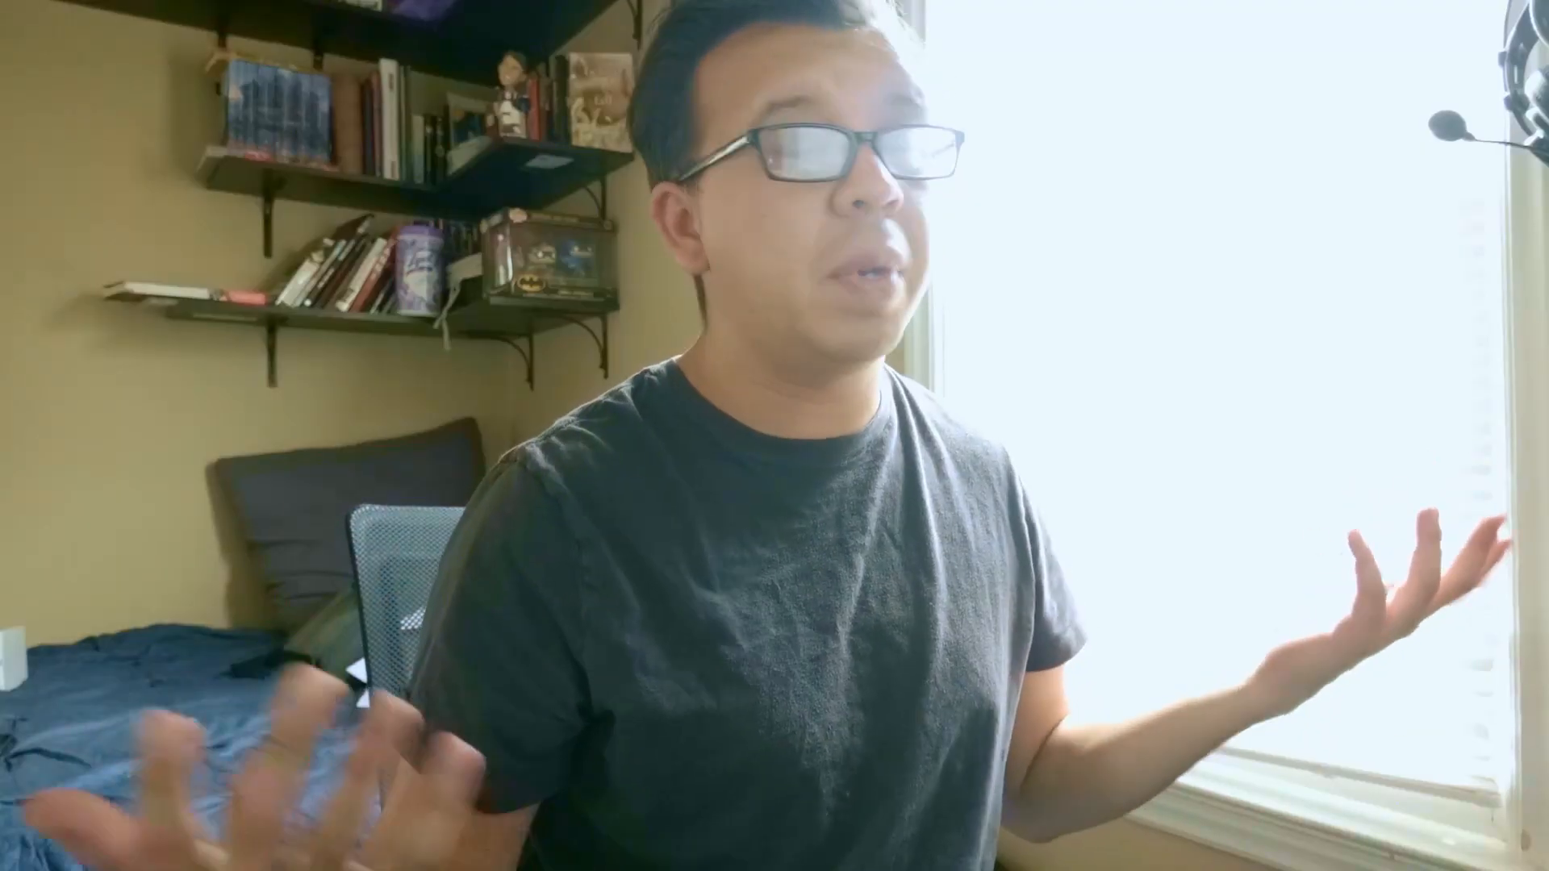